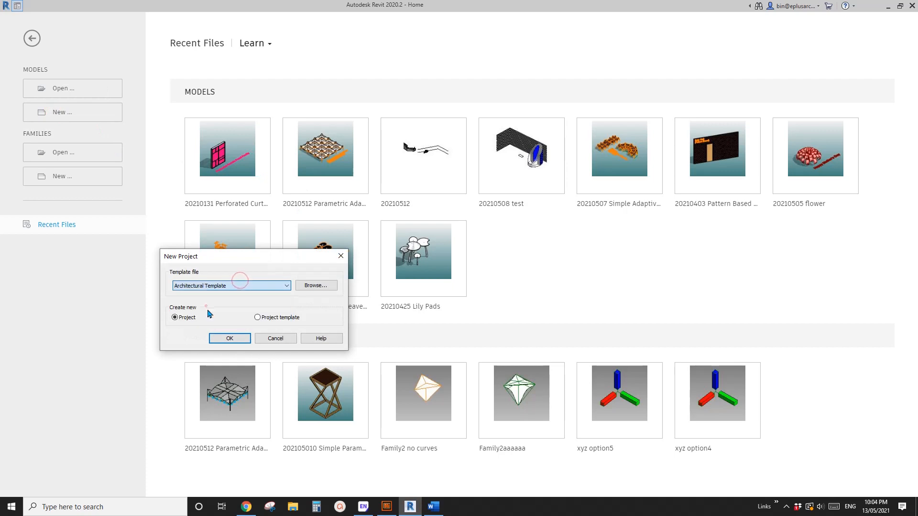
Create a new project from the Architectural Template.
click(230, 338)
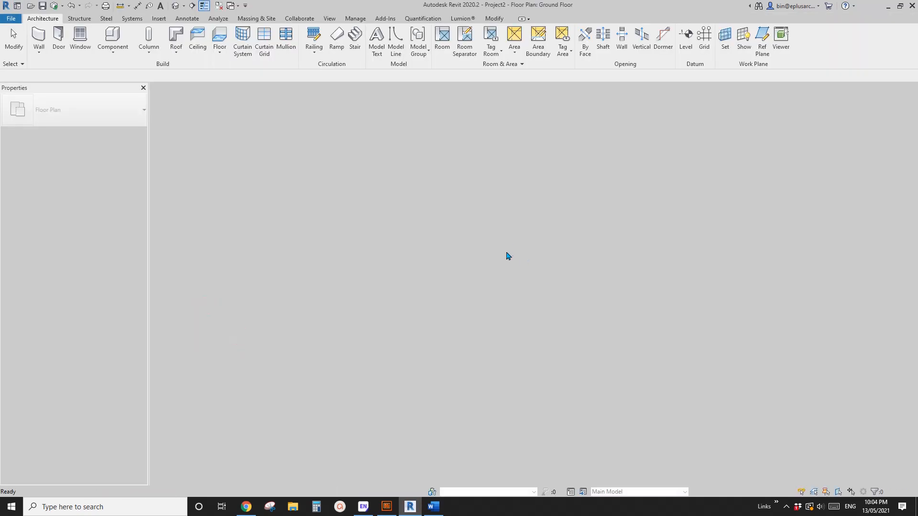
scroll(483, 194, up, 1)
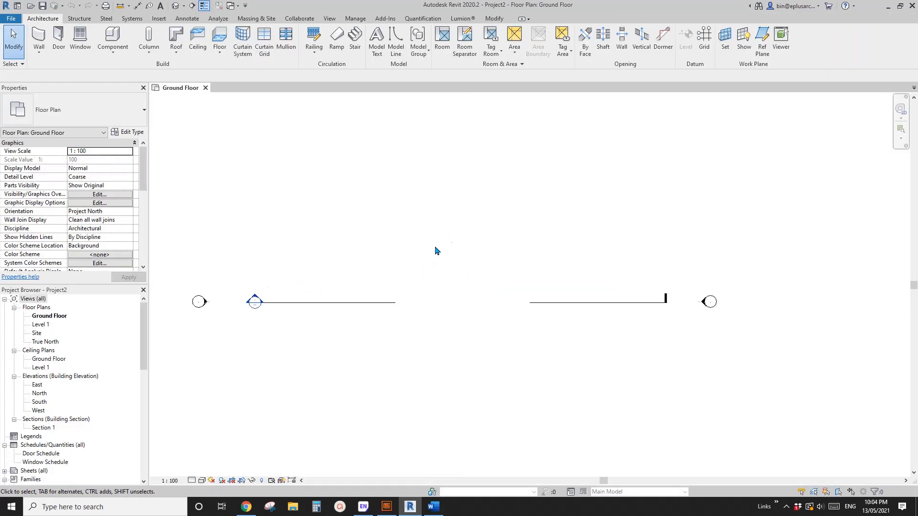
middle_drag(402, 251, 406, 270)
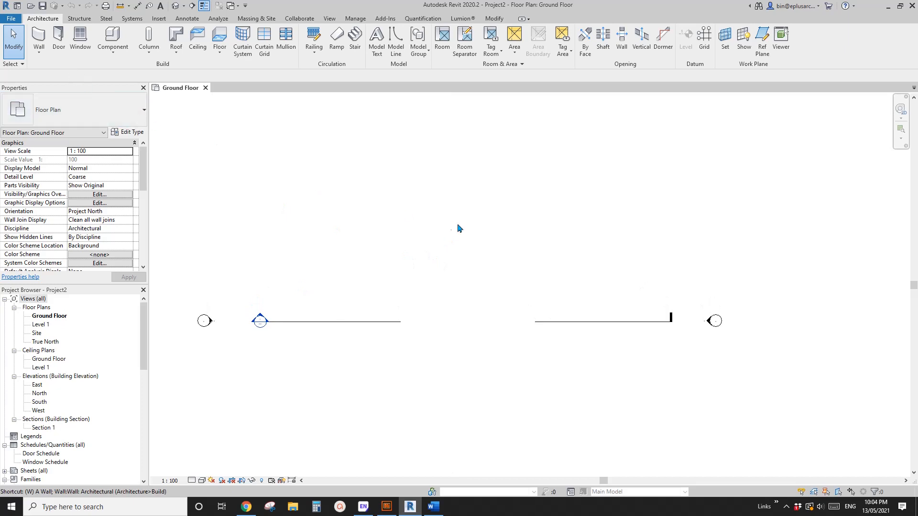
Draw a horizontal Brick veneer - 250 steel wall about 12000 mm long in the Ground Floor plan.
key(w)
key(a)
click(97, 121)
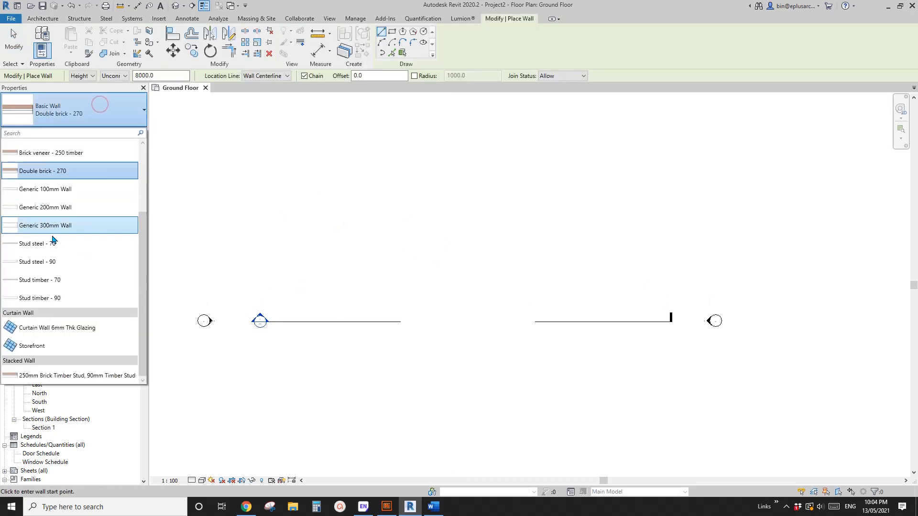
click(49, 157)
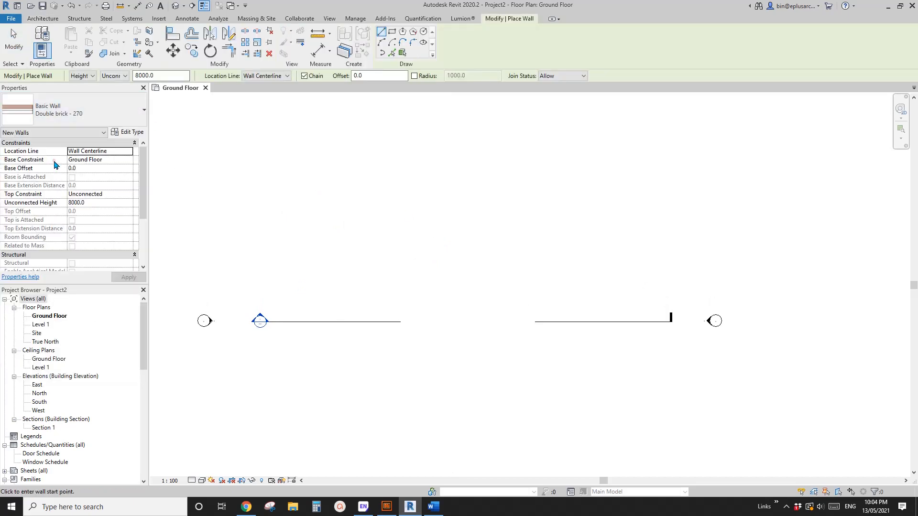
click(322, 219)
key(Escape)
scroll(334, 220, up, 3)
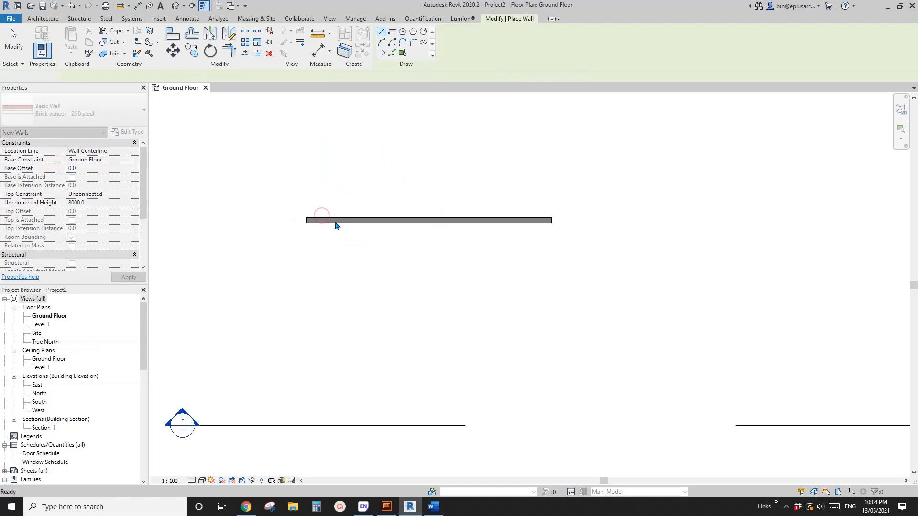
key(Escape)
Set the Ground Floor plan's detail level to Medium.
click(192, 480)
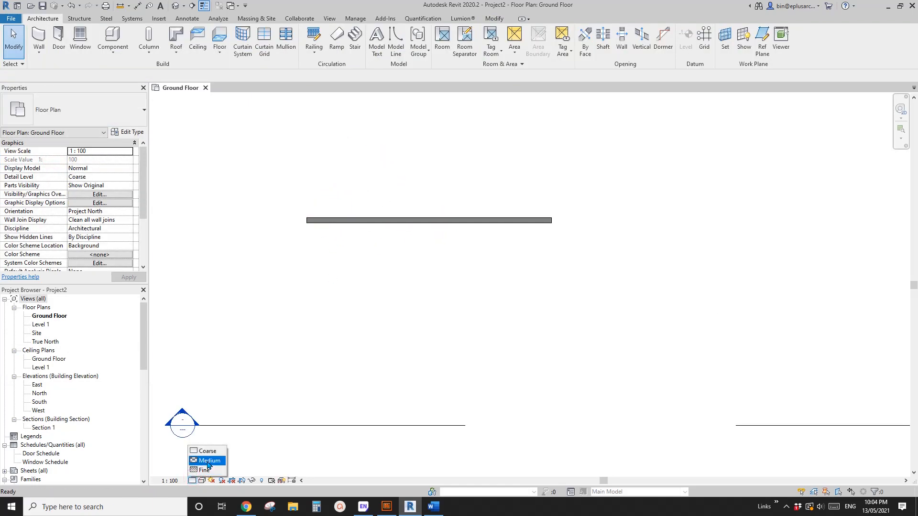
click(207, 460)
scroll(420, 218, up, 3)
Shorten the brick veneer wall to about 3700 mm by moving its right end.
click(606, 243)
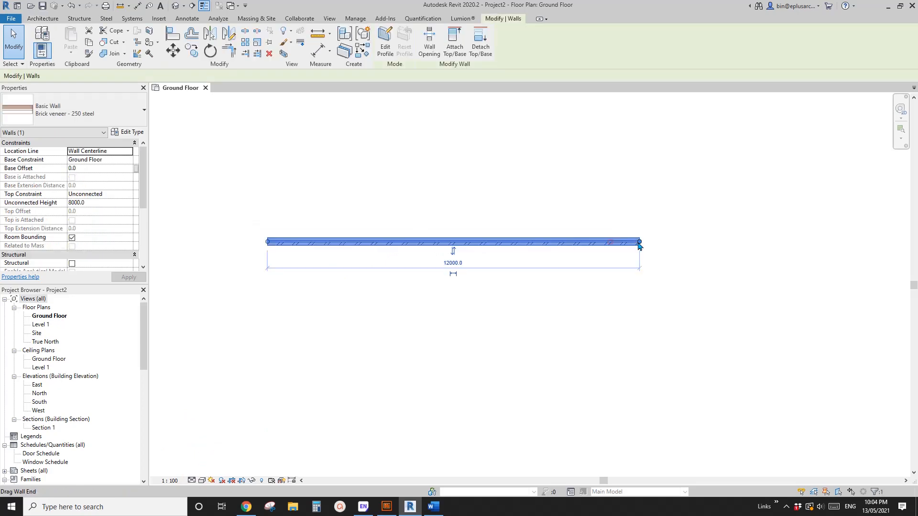
drag(639, 242, 381, 241)
scroll(277, 246, up, 3)
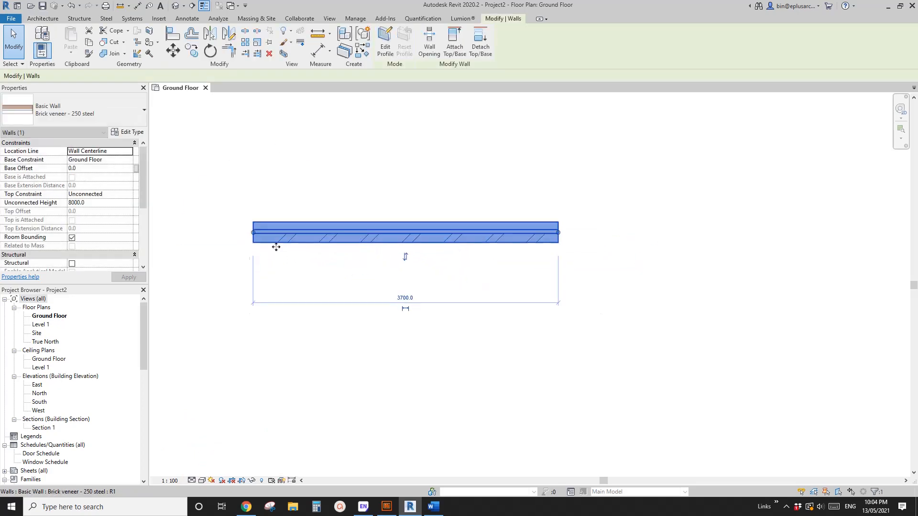
key(Escape)
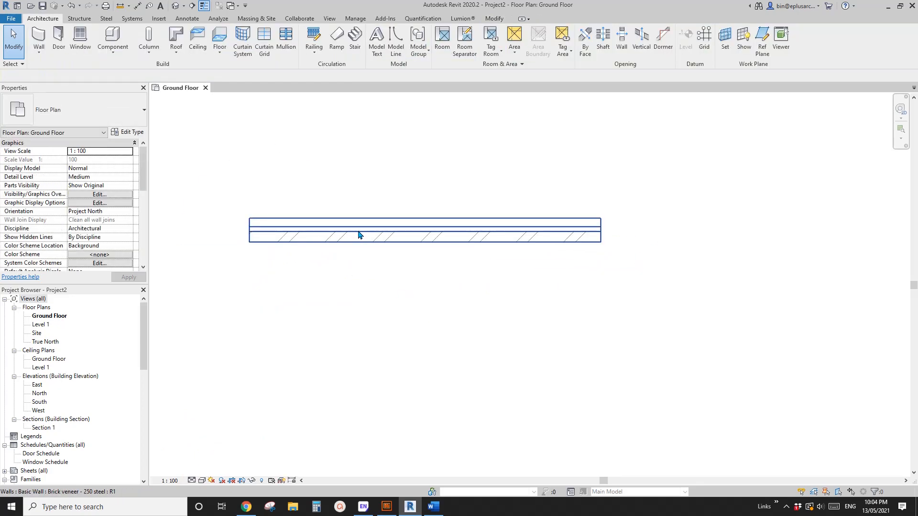
scroll(287, 256, down, 1)
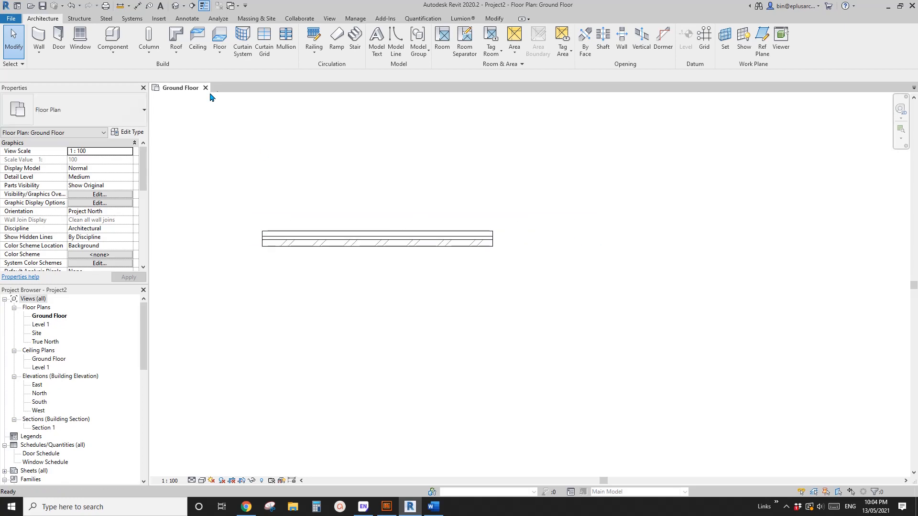
middle_drag(357, 165, 357, 168)
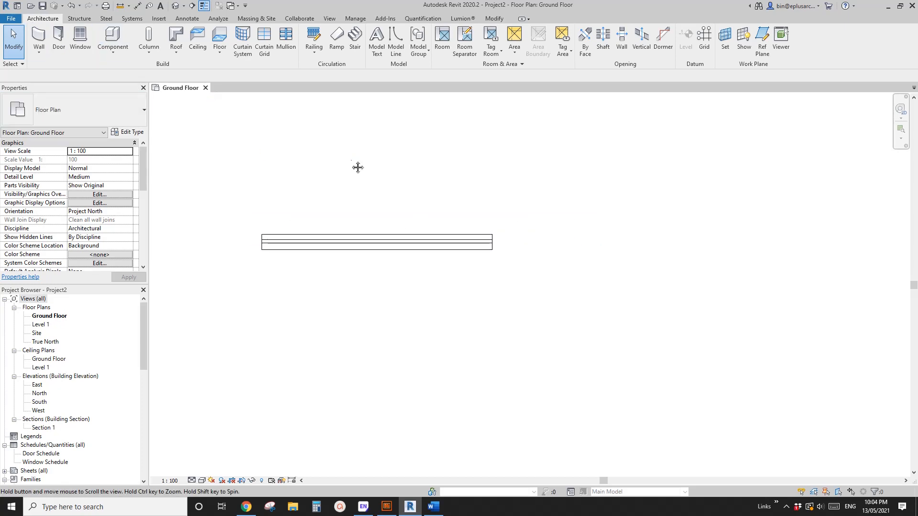
Start a roof by footprint on Level 1 with the Generic - 400mm type and a rectangular boundary.
click(115, 51)
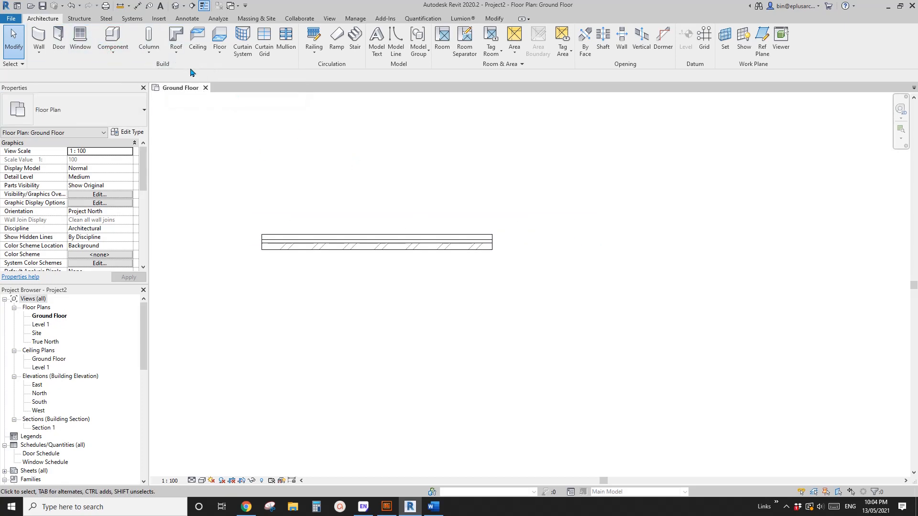
click(174, 55)
click(207, 72)
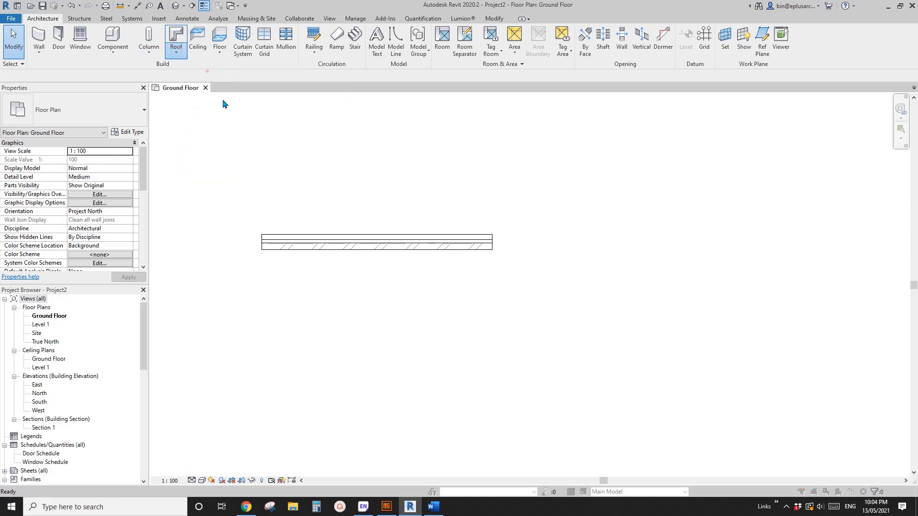
click(440, 274)
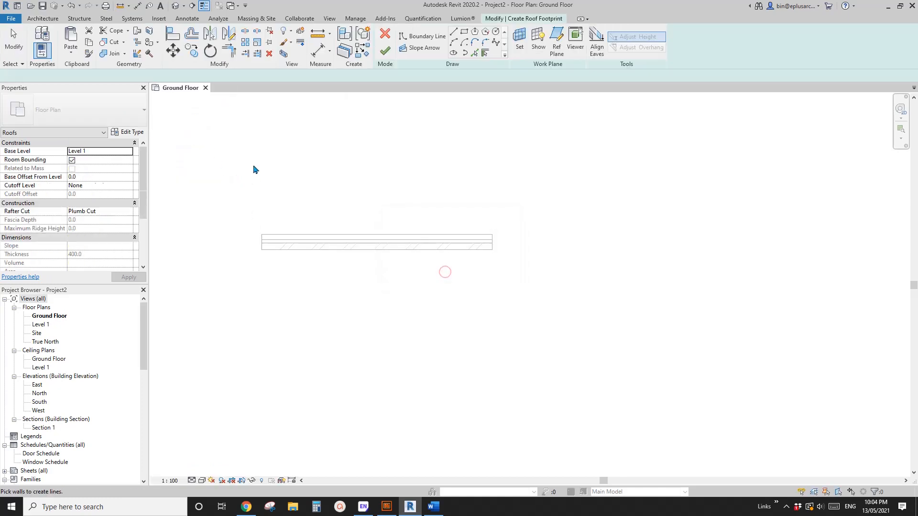
click(124, 115)
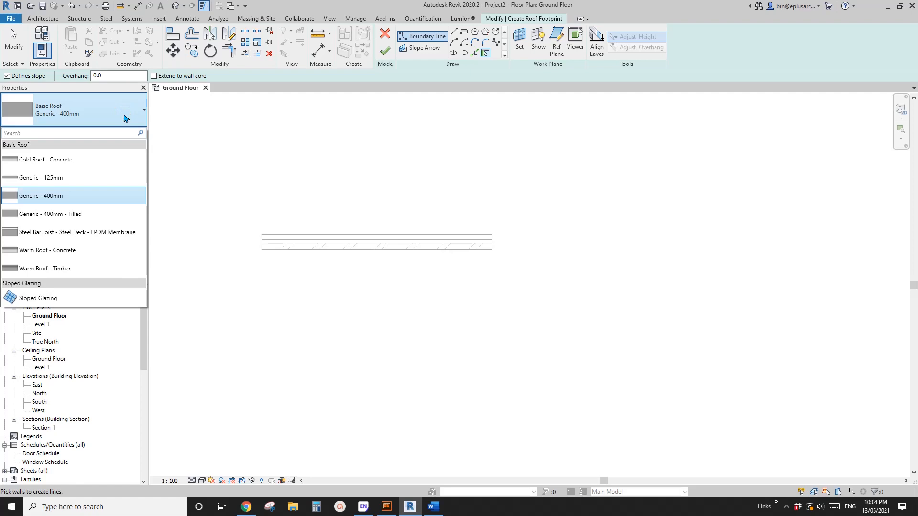
click(123, 116)
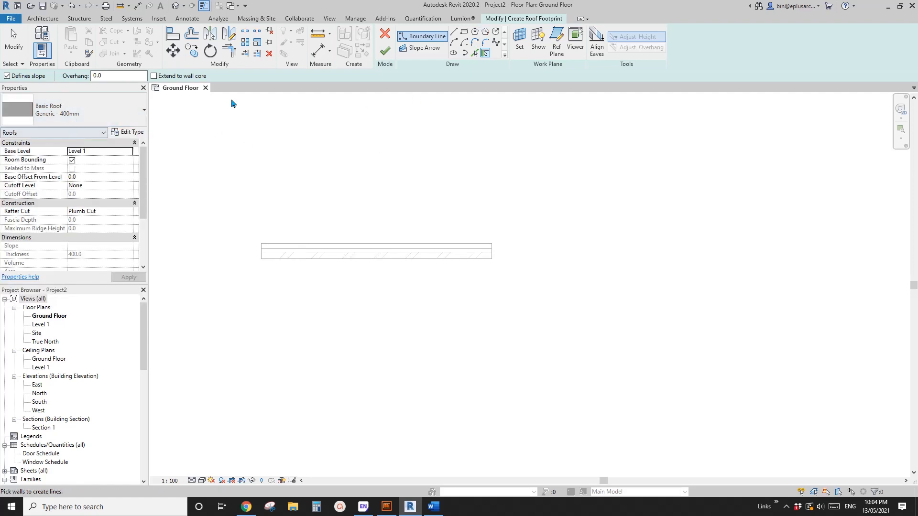
click(464, 32)
click(344, 140)
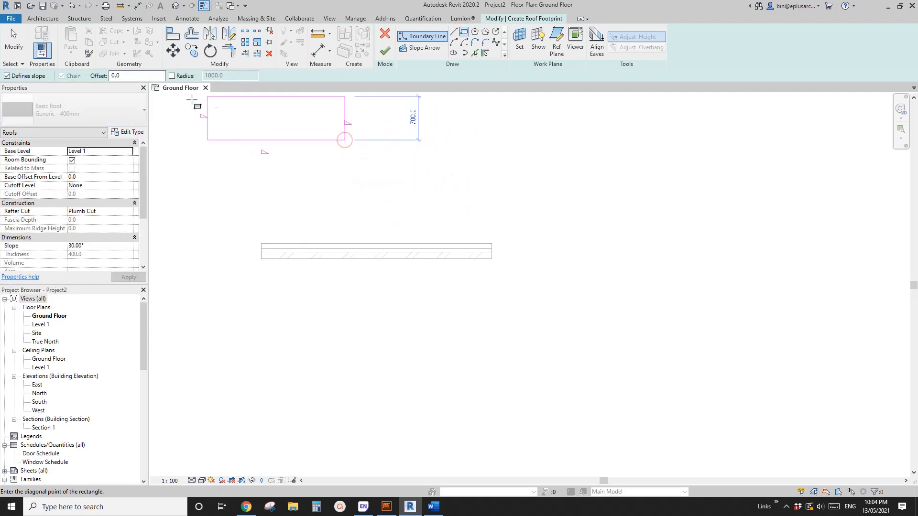
key(Escape)
key(Escape)
Turn off the defined slope, sketch a roof boundary about 1000 by 1000 mm above the wall, and finish the roof.
click(26, 77)
click(350, 148)
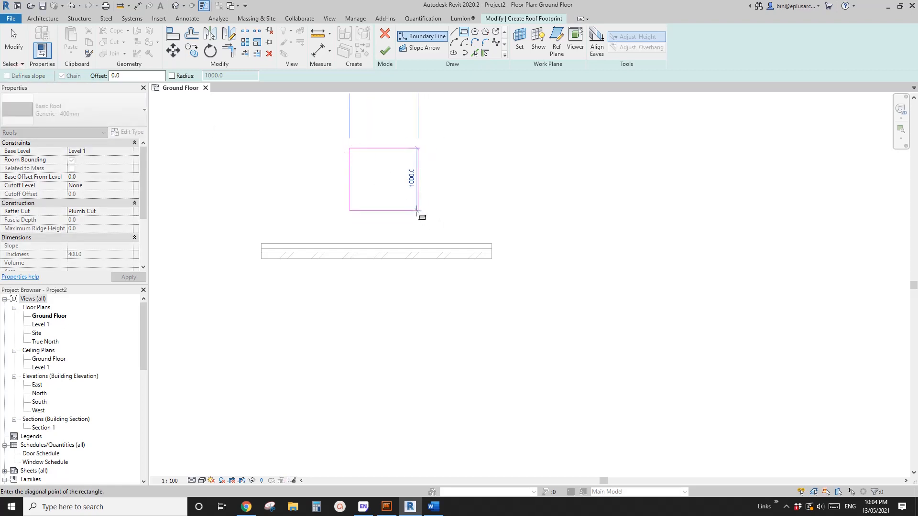
middle_drag(411, 214, 420, 308)
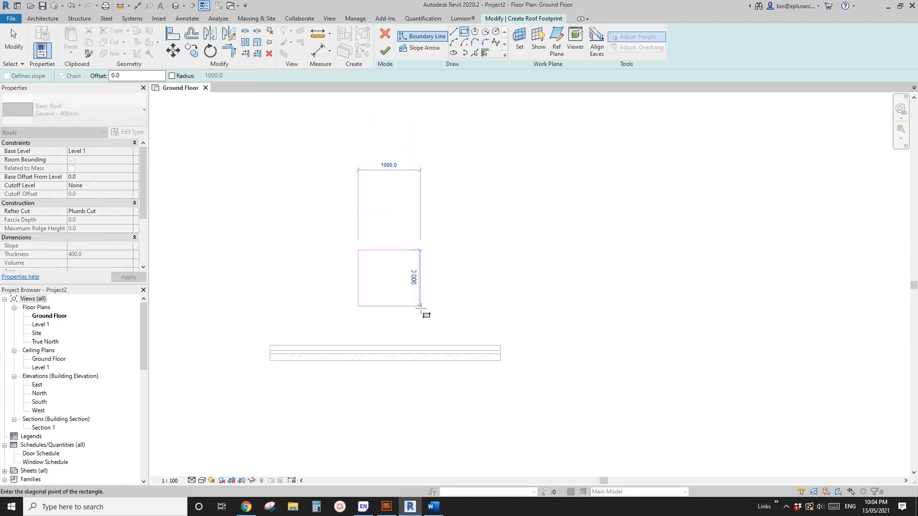
click(421, 312)
mouse_move(501, 288)
middle_down()
mouse_move(352, 261)
mouse_move(446, 266)
middle_up()
click(385, 53)
click(357, 295)
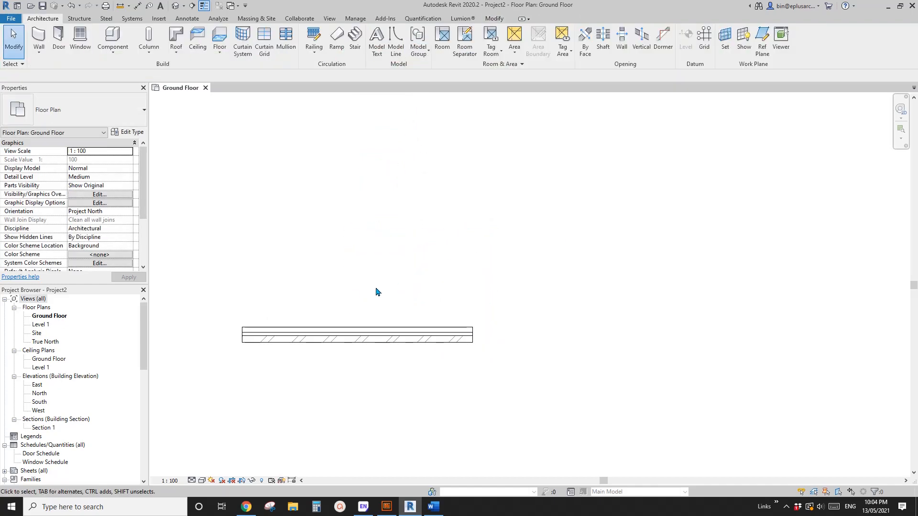
Open the Site floor plan and select the square roof to inspect it.
double_click(38, 334)
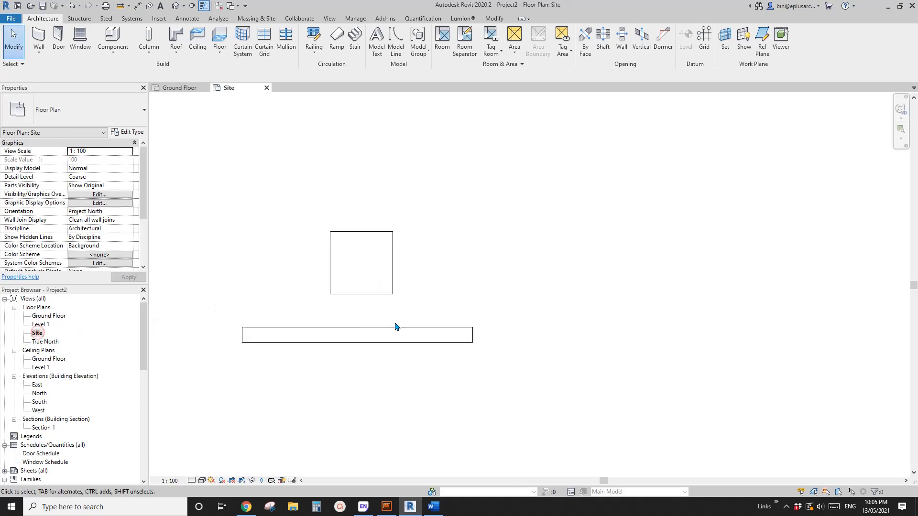
middle_drag(397, 324, 368, 311)
click(338, 263)
scroll(337, 264, up, 2)
scroll(379, 307, up, 1)
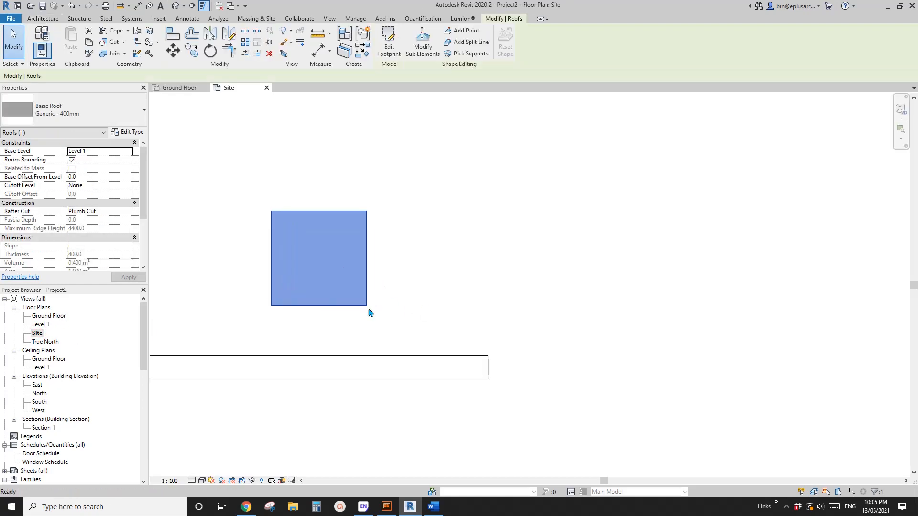
click(368, 312)
middle_drag(336, 344, 371, 326)
scroll(371, 326, down, 1)
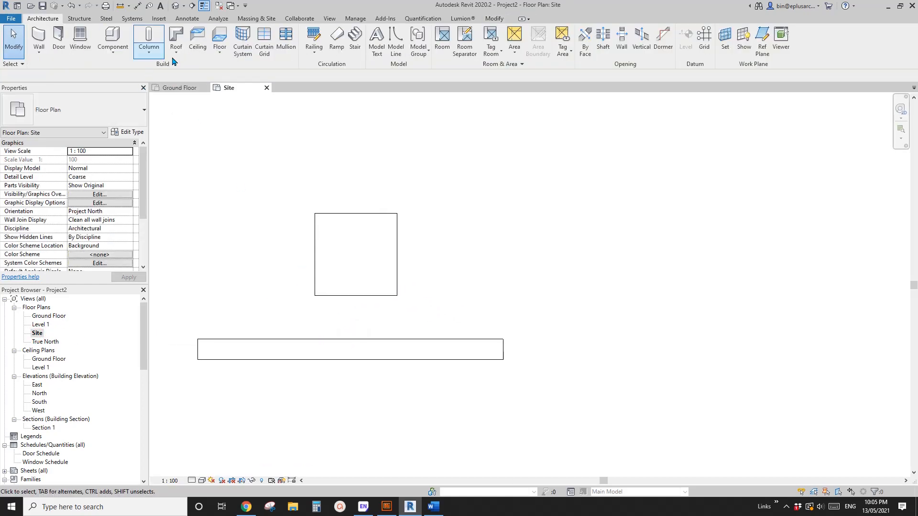
Start a floor on the Ground Floor level with the Generic 150mm type and a rectangular boundary.
click(197, 40)
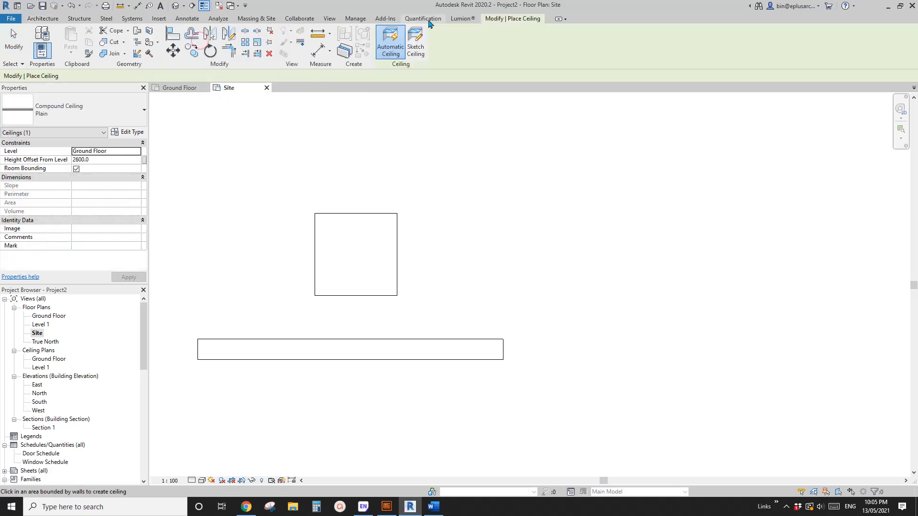
key(Escape)
click(220, 38)
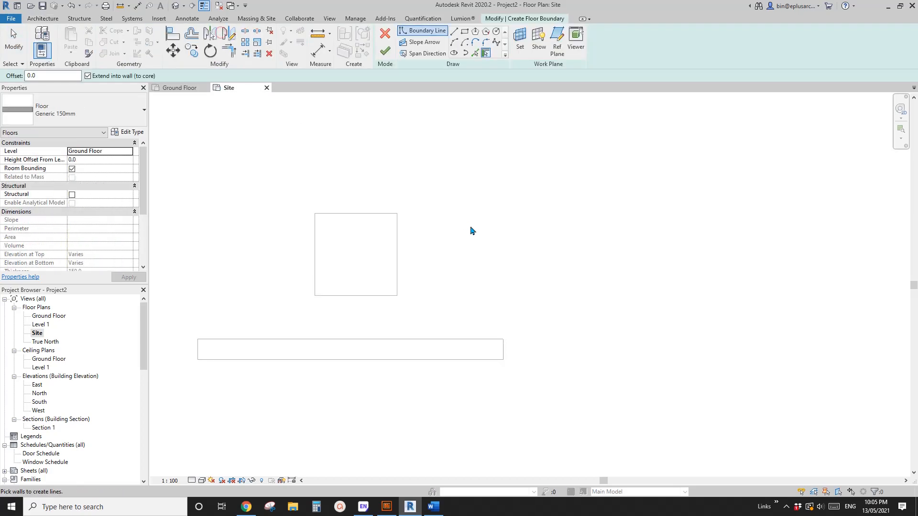
click(465, 33)
click(77, 111)
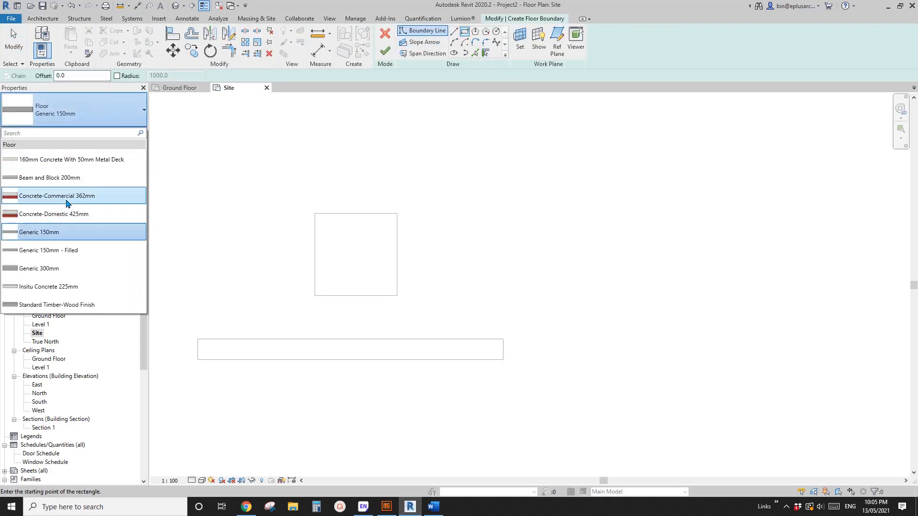
click(67, 269)
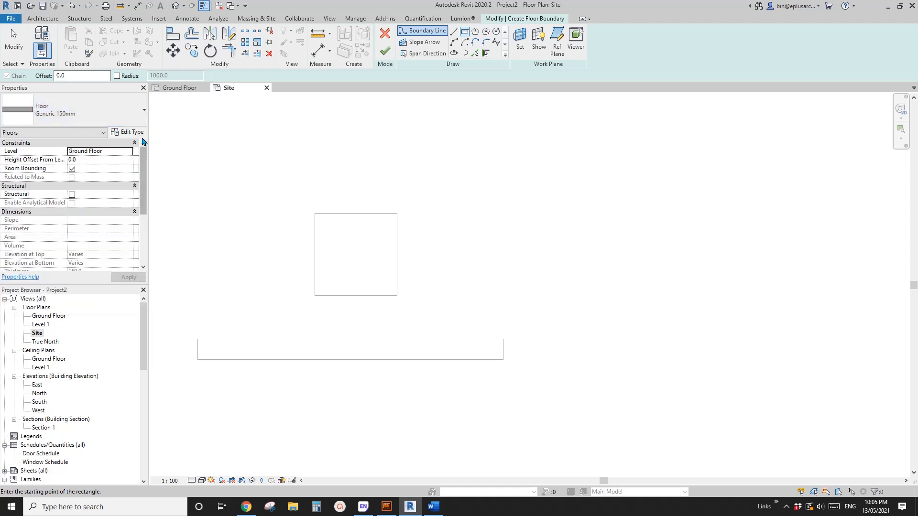
Assign the cast in situ concrete material to the structure layer of the Generic 150mm floor type, searching materials for "situ".
click(216, 126)
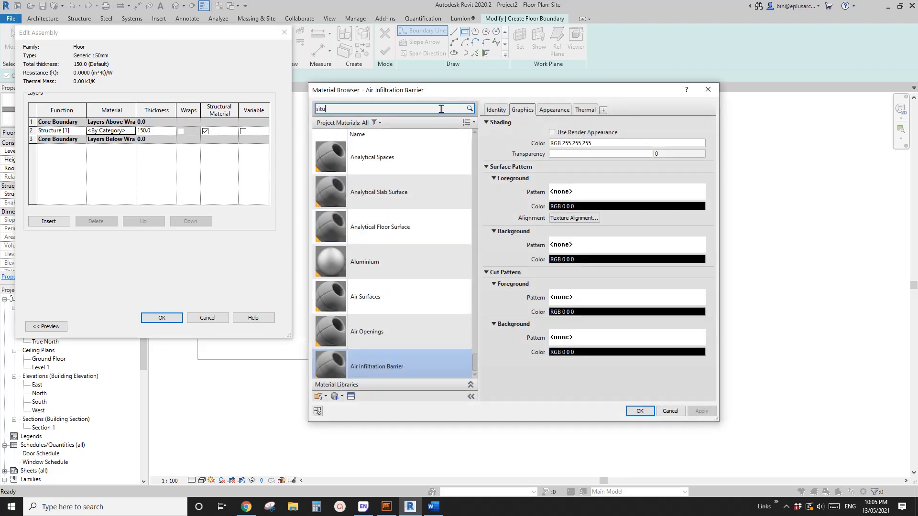
double_click(372, 164)
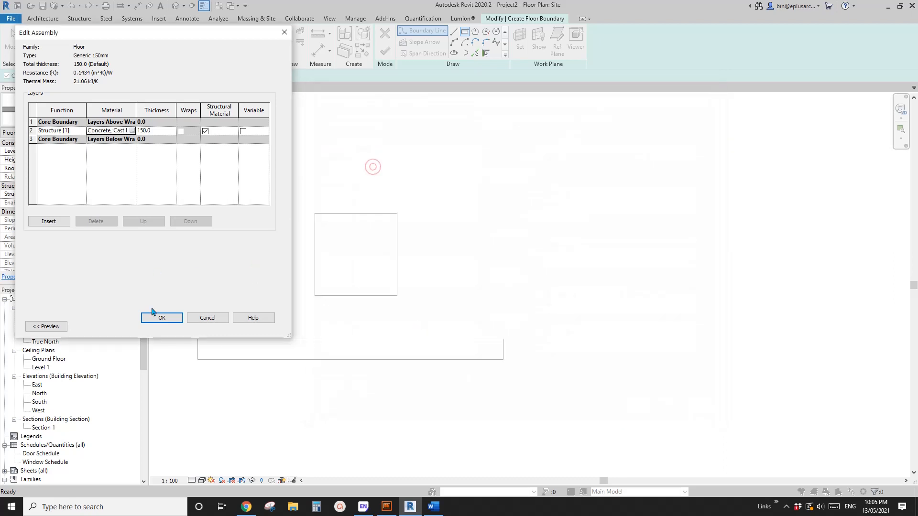
click(160, 318)
click(180, 324)
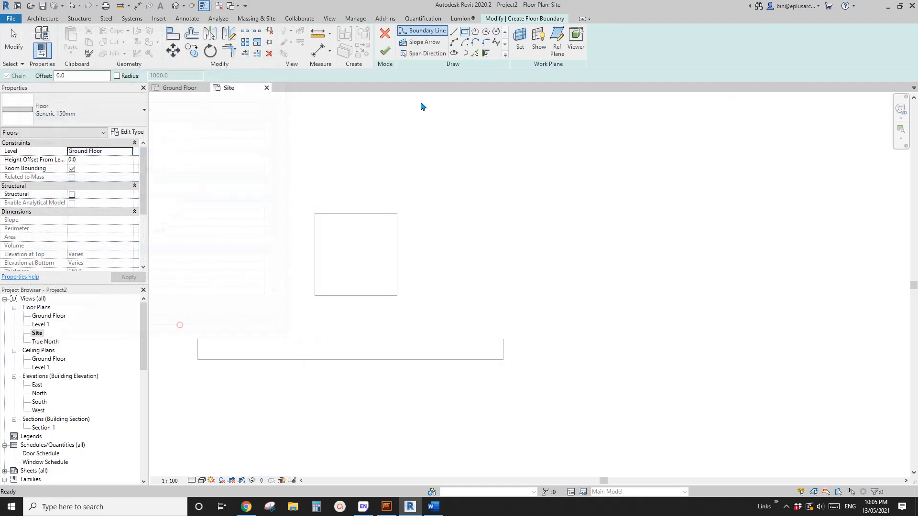
Sketch a floor boundary about 2000 by 2000 mm to the right of the roof and finish the floor.
middle_drag(550, 240, 520, 267)
click(440, 168)
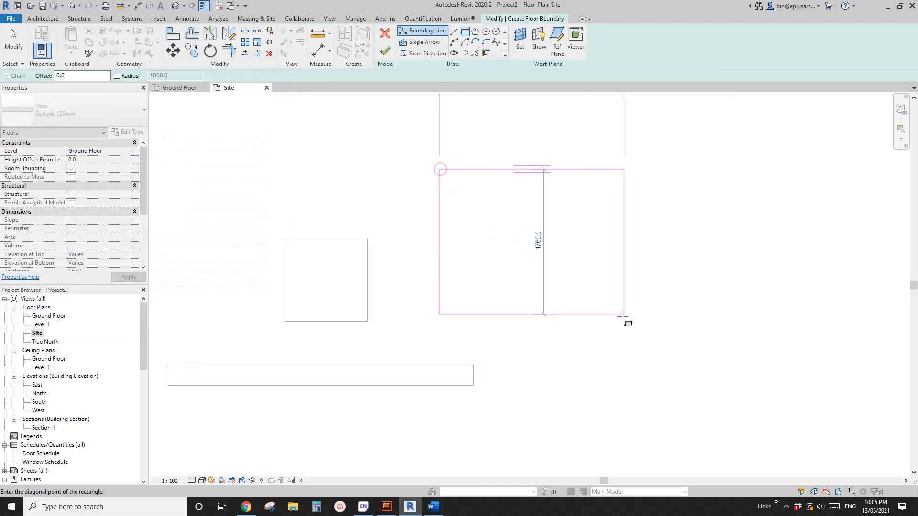
scroll(610, 344, down, 2)
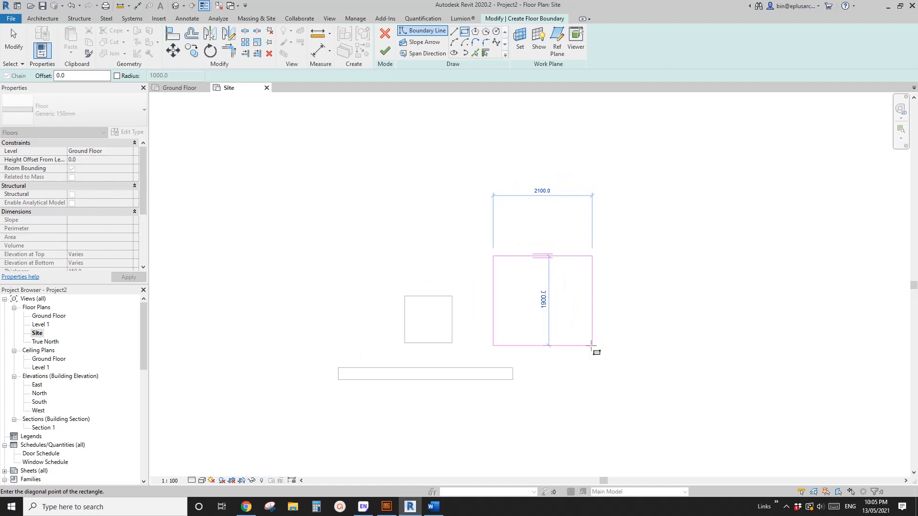
click(587, 350)
middle_drag(588, 346, 540, 326)
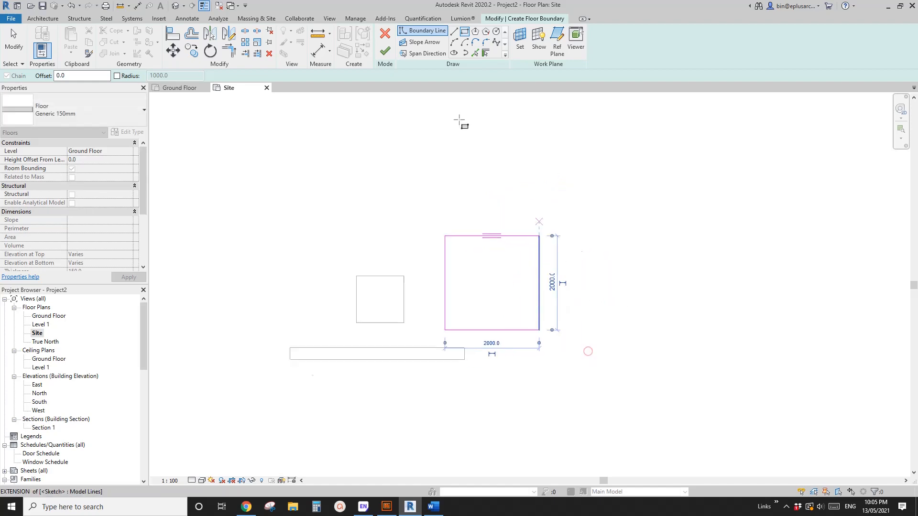
click(388, 52)
scroll(623, 218, up, 1)
scroll(623, 218, up, 1)
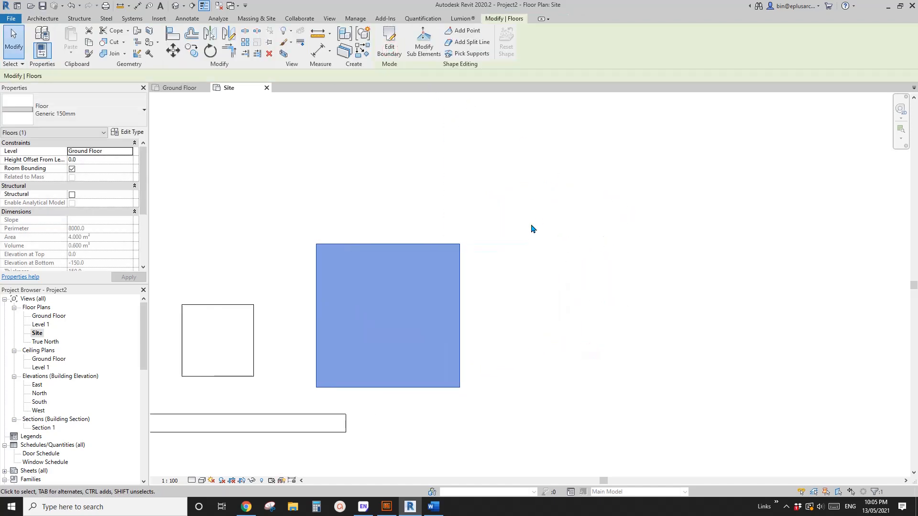
Clear the floor selection and open the default 3D view to show the wall and floor.
click(380, 129)
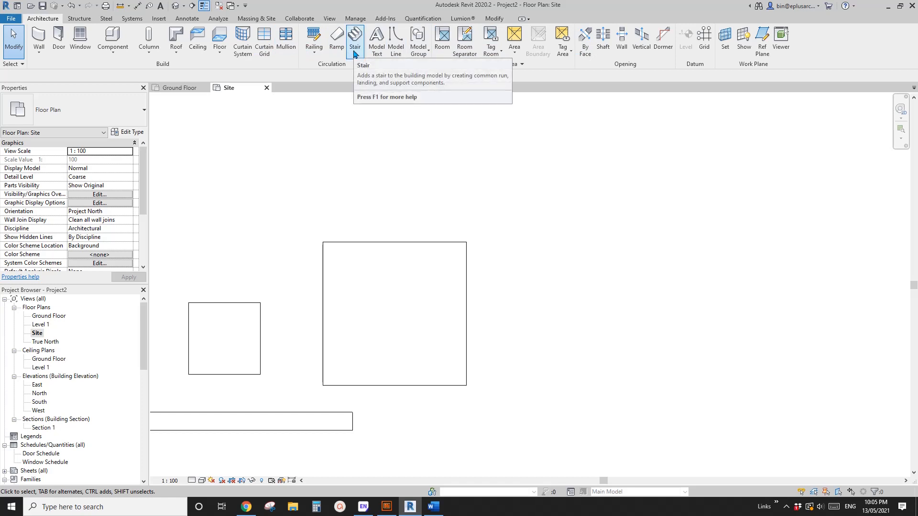
scroll(430, 193, down, 3)
middle_drag(385, 235, 432, 233)
scroll(430, 229, up, 1)
click(124, 7)
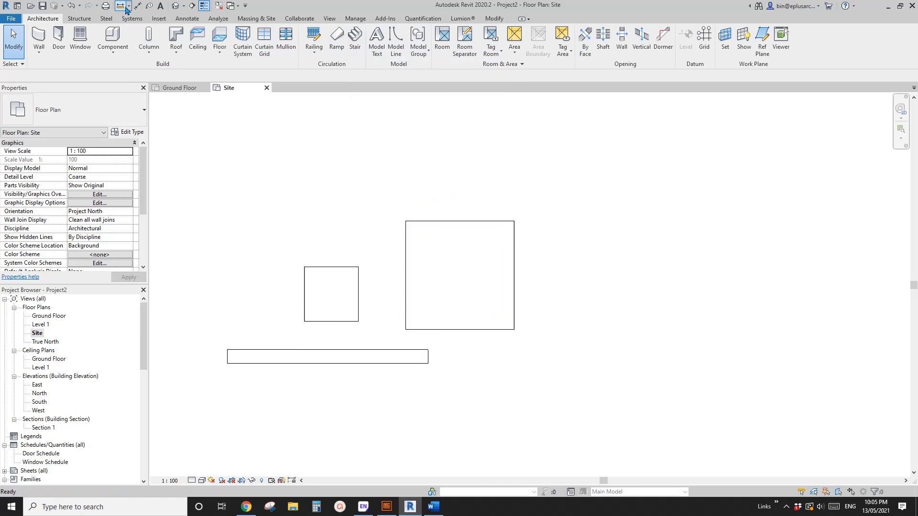
click(173, 8)
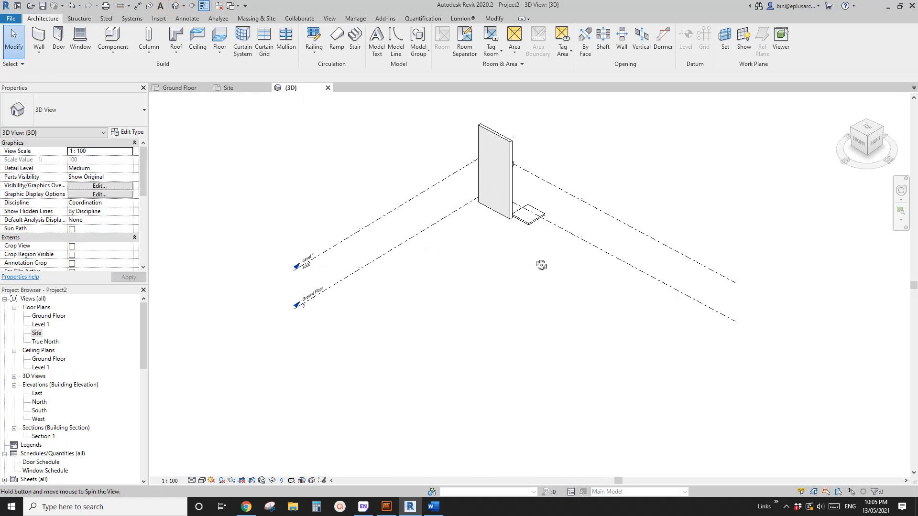
scroll(536, 262, up, 4)
middle_drag(498, 203, 452, 333)
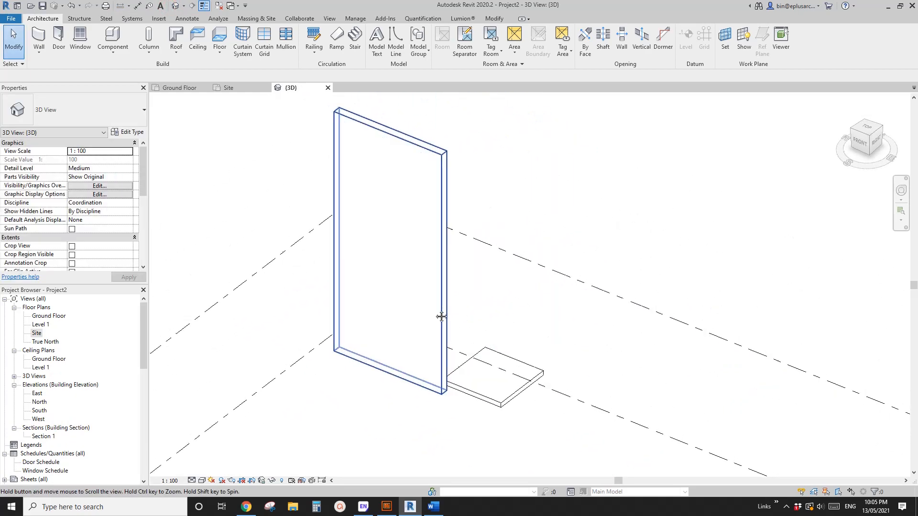
Place a horizontal Cornice wall sweep along the base of the wall's brick face.
click(38, 51)
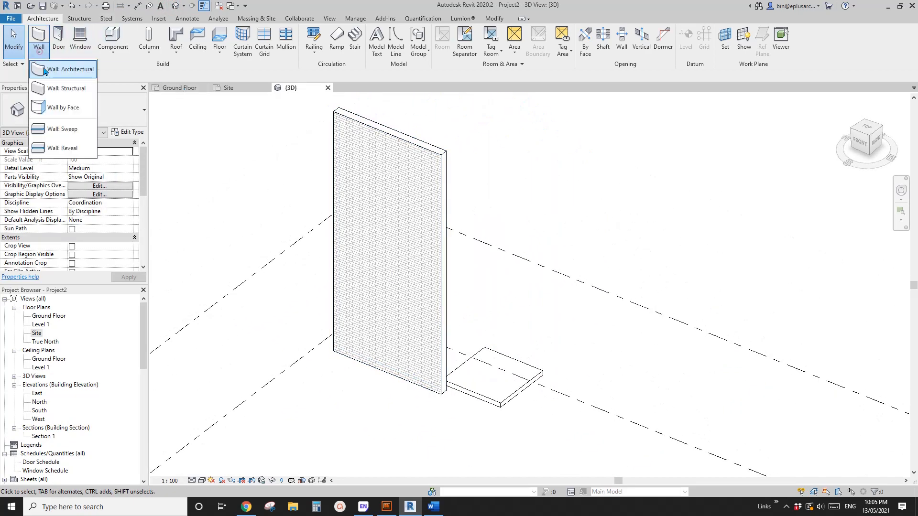
click(62, 128)
scroll(372, 283, up, 2)
shift+middle_drag(371, 281, 384, 296)
middle_drag(383, 296, 423, 336)
scroll(372, 326, up, 2)
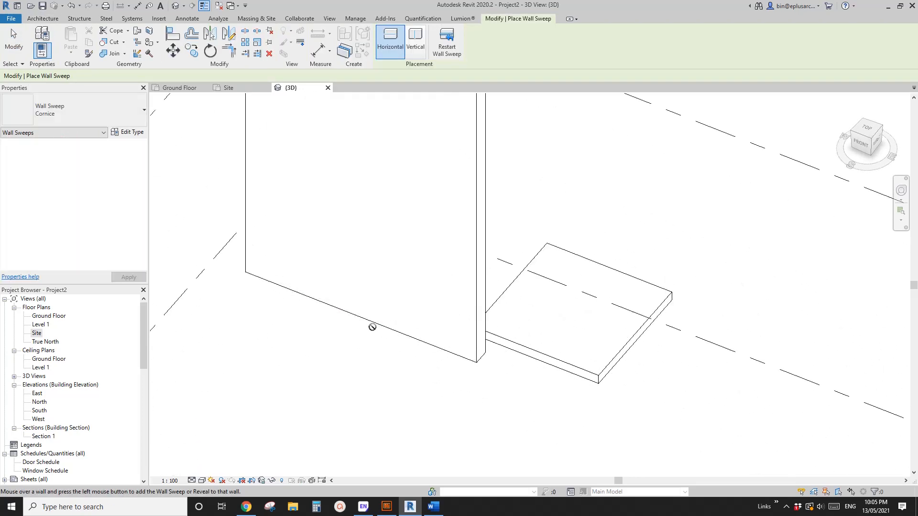
click(372, 325)
key(Escape)
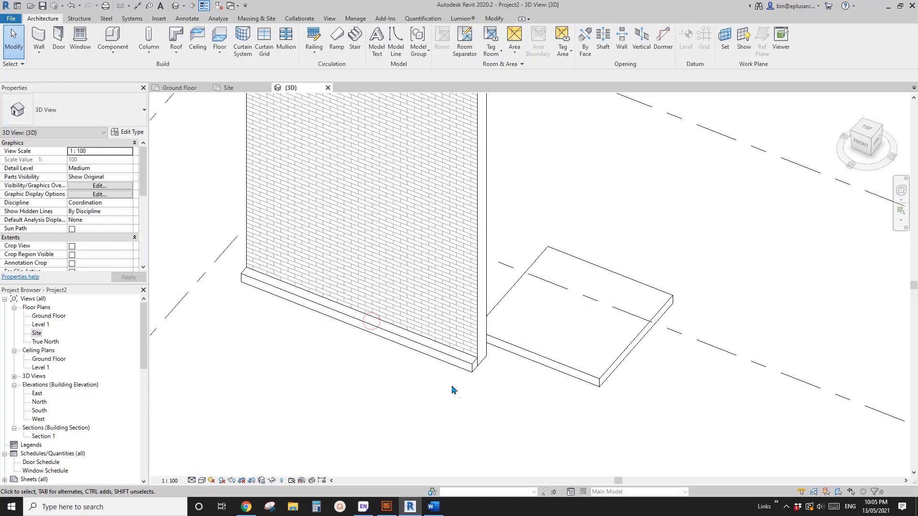
Select the sweep at the wall's base and inspect it from the front and side.
click(440, 357)
shift+middle_drag(441, 357, 406, 294)
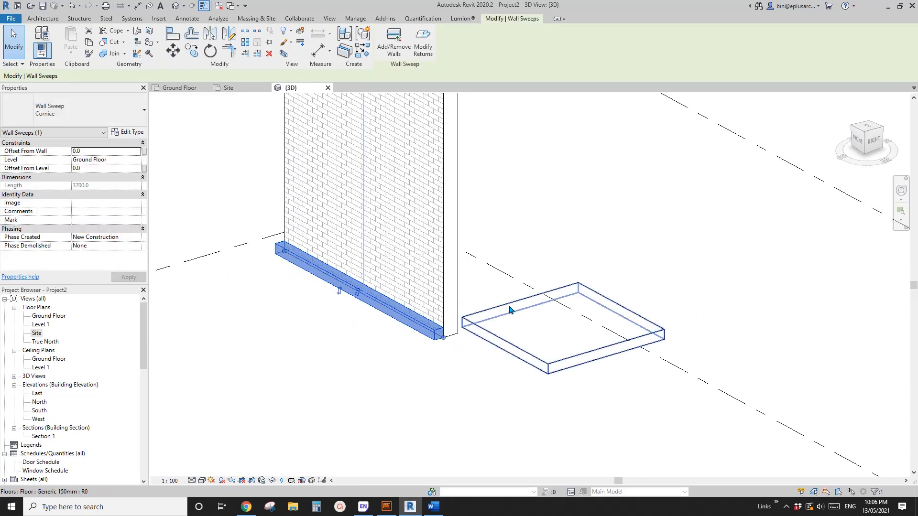
shift+middle_drag(589, 308, 485, 143)
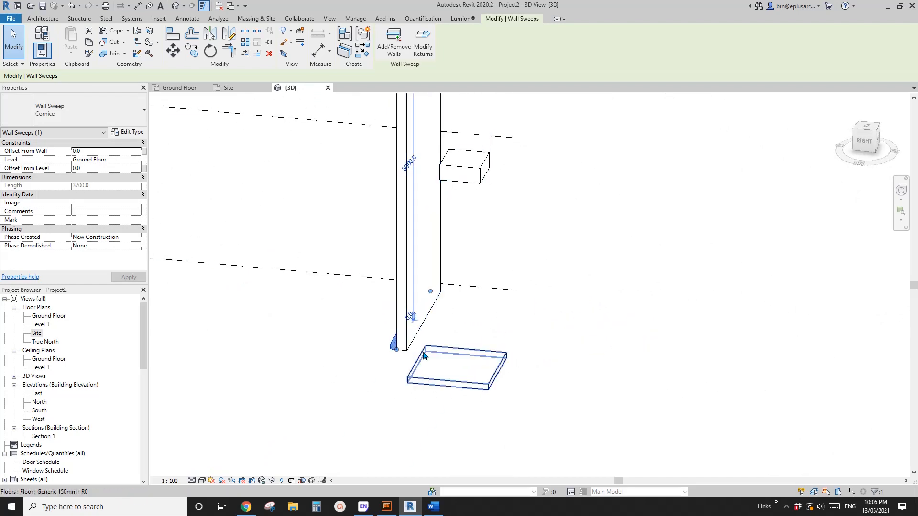
mouse_move(424, 356)
shift+middle_down()
mouse_move(488, 348)
mouse_move(459, 368)
mouse_move(382, 376)
shift+middle_up()
key(Escape)
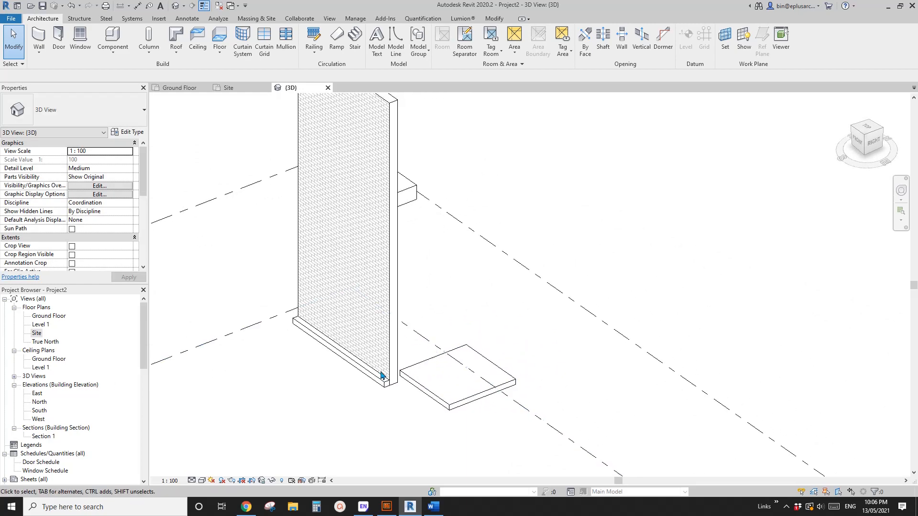
Create a similar horizontal Cornice sweep on the wall's rear face, just below the roof.
shift+middle_drag(463, 372, 376, 390)
click(375, 390)
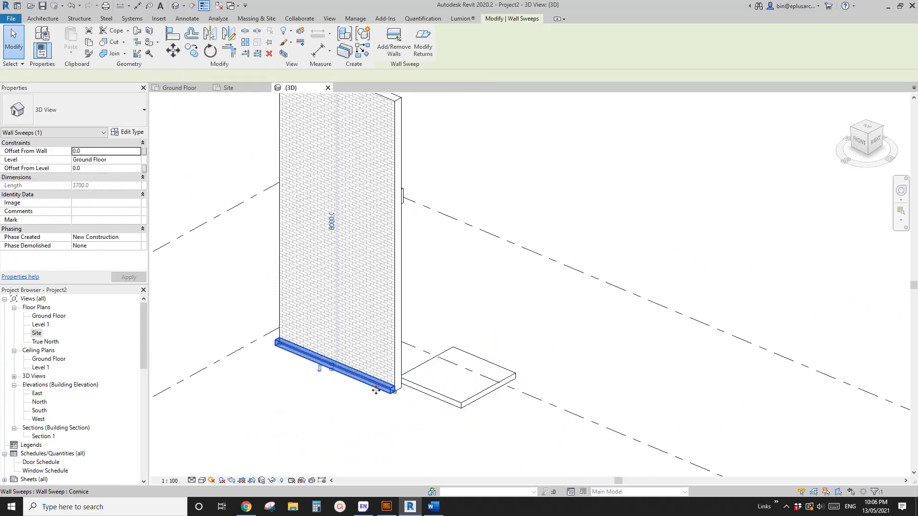
key(c)
key(s)
shift+middle_drag(389, 318, 324, 312)
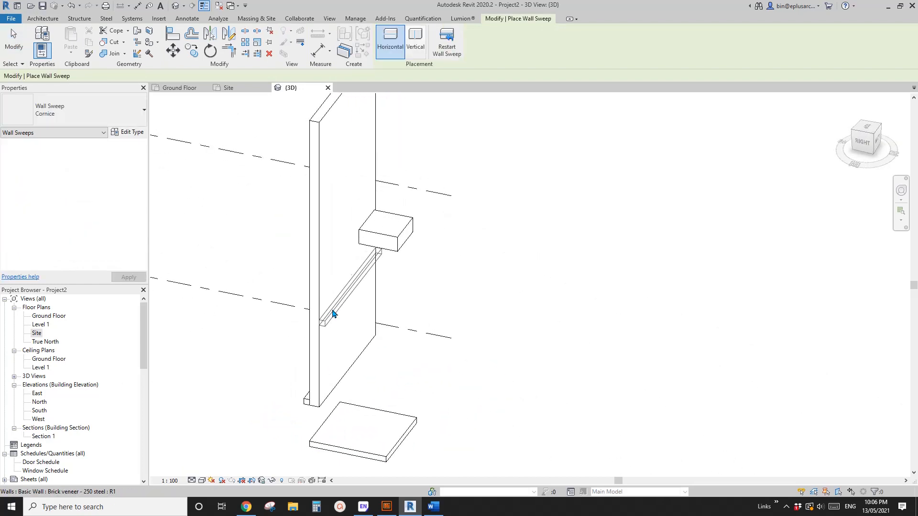
click(333, 313)
key(Escape)
key(Escape)
scroll(373, 346, down, 1)
shift+middle_drag(373, 346, 404, 264)
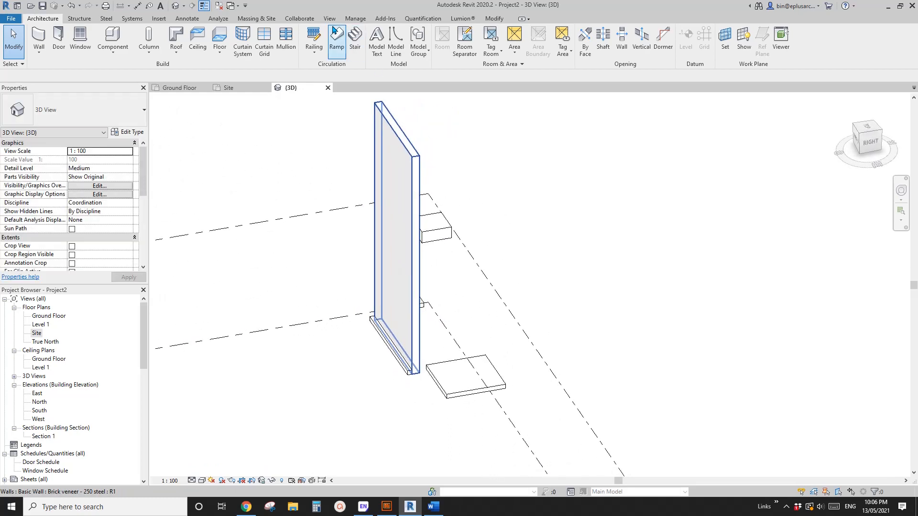
Start a new material takeoff schedule.
click(330, 18)
middle_drag(480, 169, 473, 168)
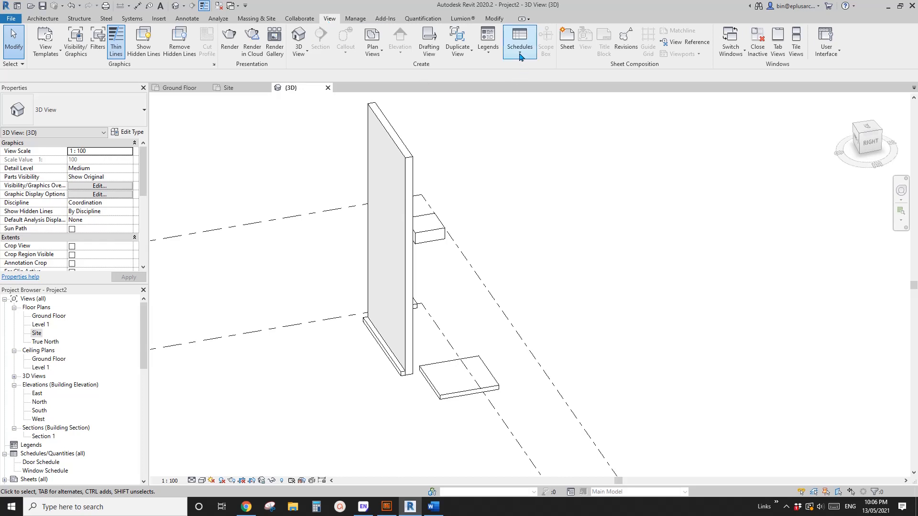
click(525, 53)
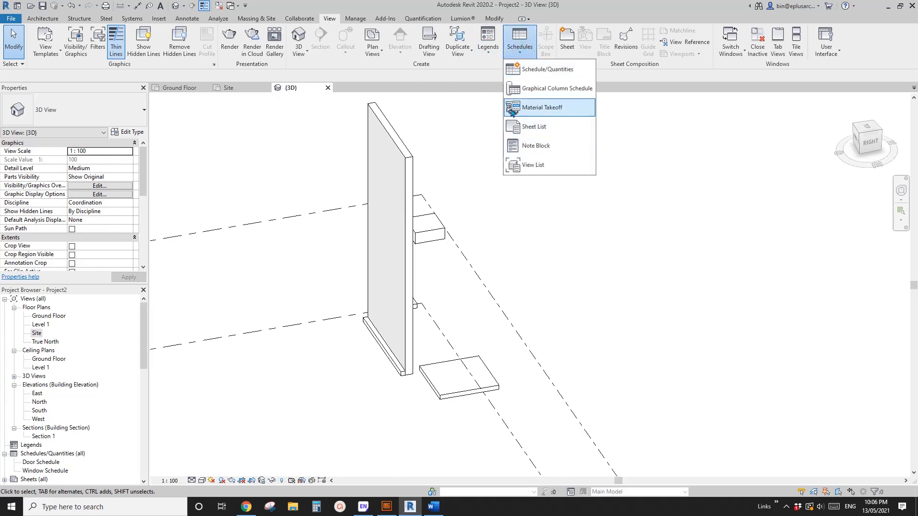
click(548, 109)
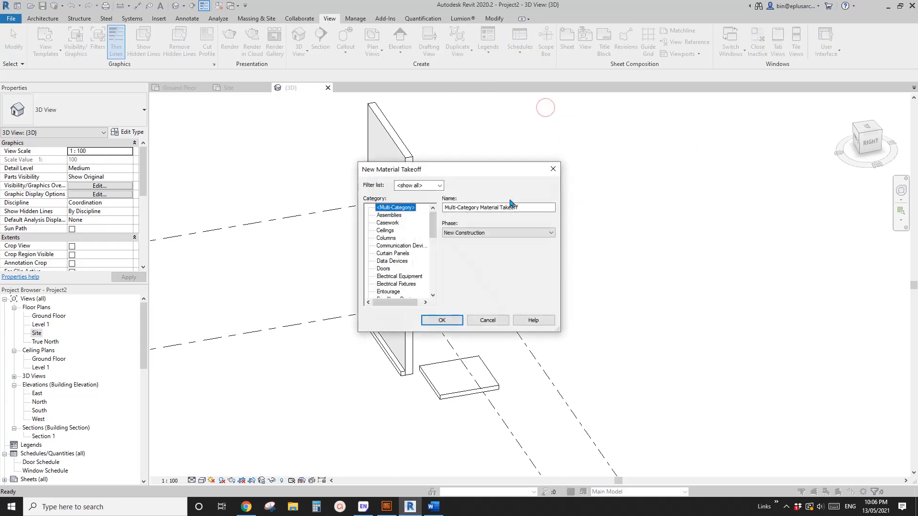
drag(497, 165, 572, 141)
mouse_move(547, 192)
mouse_down()
mouse_move(546, 258)
mouse_move(555, 198)
mouse_up()
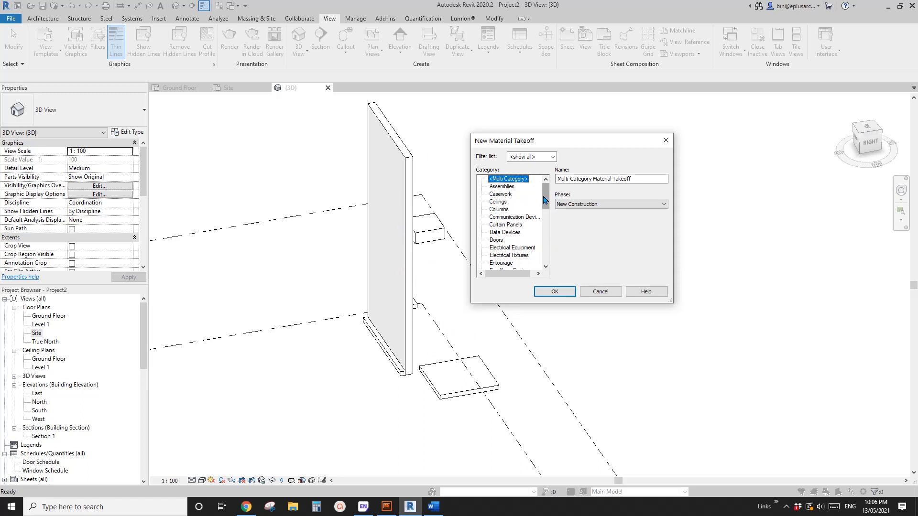
drag(544, 200, 544, 275)
click(496, 256)
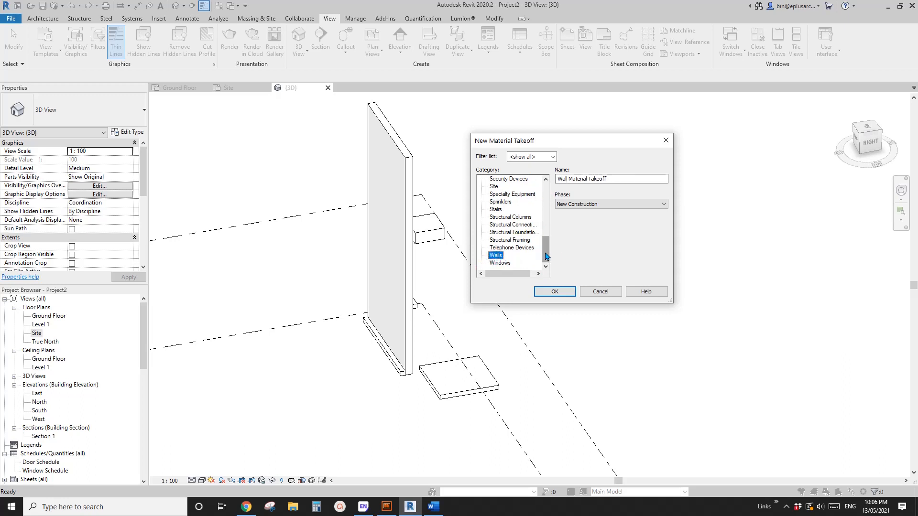
drag(545, 244, 548, 192)
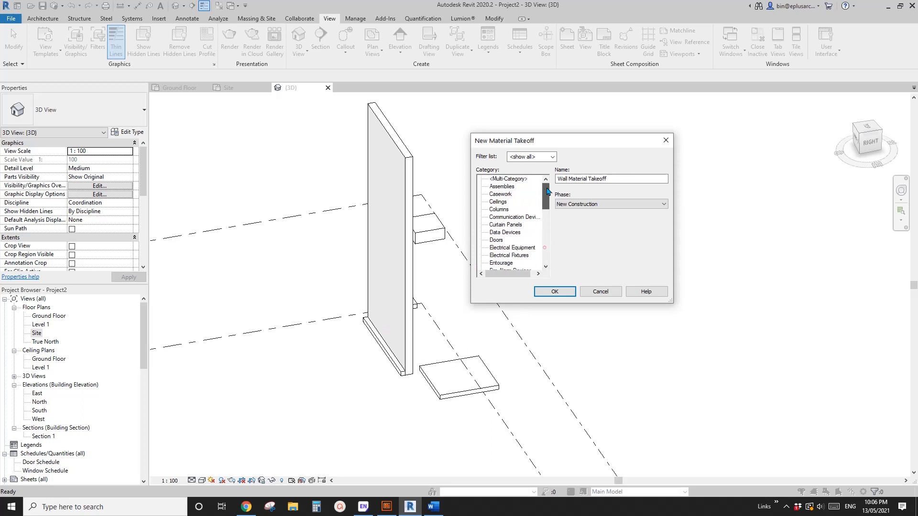
Create the takeoff for the Multi-Category option with the New Construction phase.
click(503, 180)
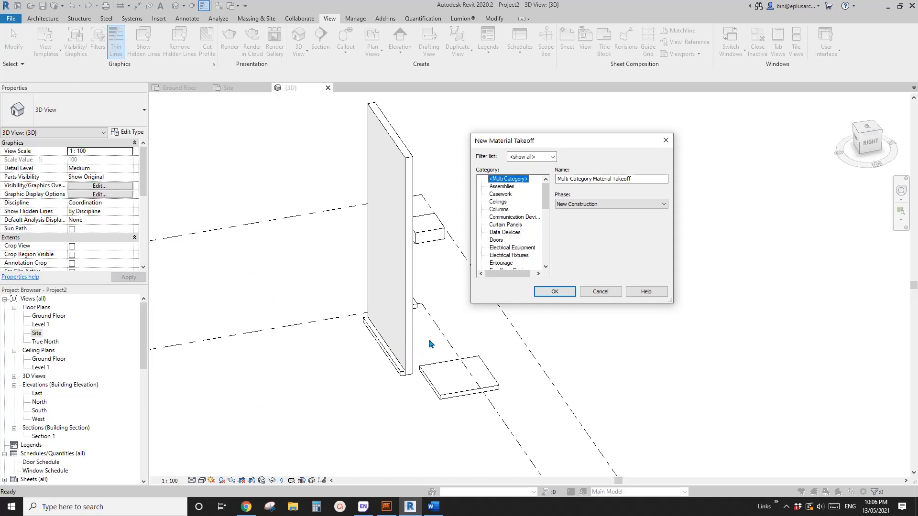
click(598, 203)
click(613, 201)
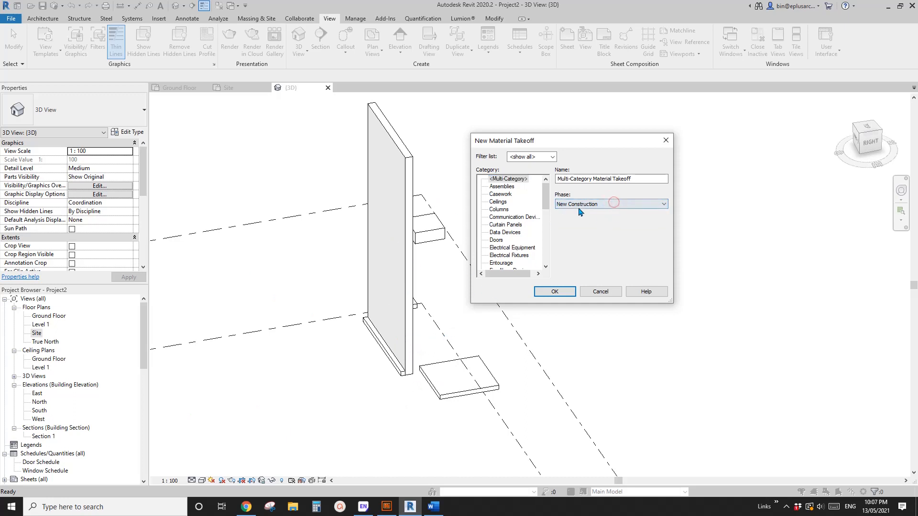
click(554, 291)
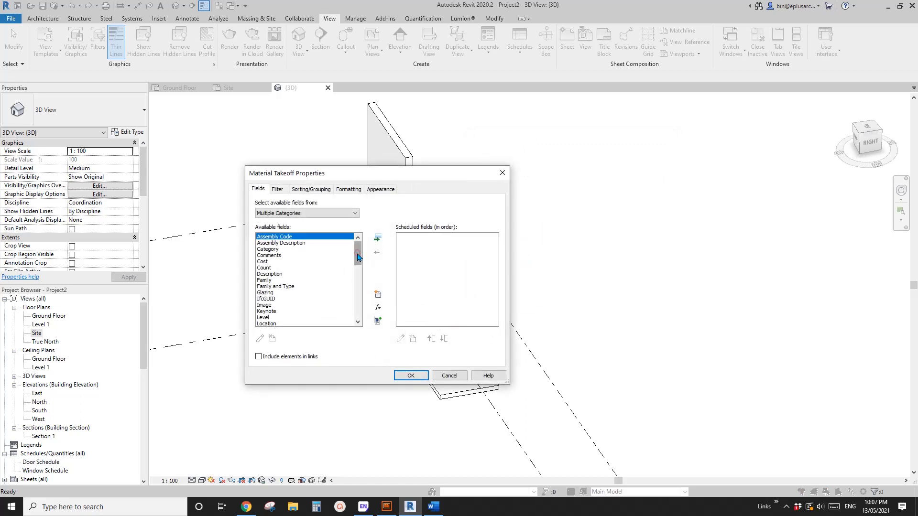
mouse_move(357, 253)
mouse_down()
mouse_move(355, 327)
mouse_move(359, 233)
mouse_move(362, 321)
mouse_move(362, 275)
mouse_move(358, 281)
mouse_up()
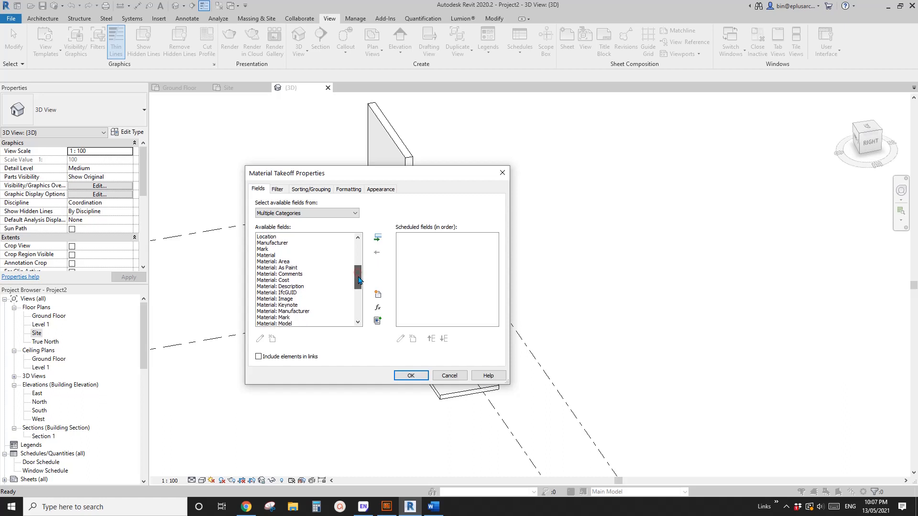
scroll(339, 285, up, 1)
drag(360, 284, 354, 292)
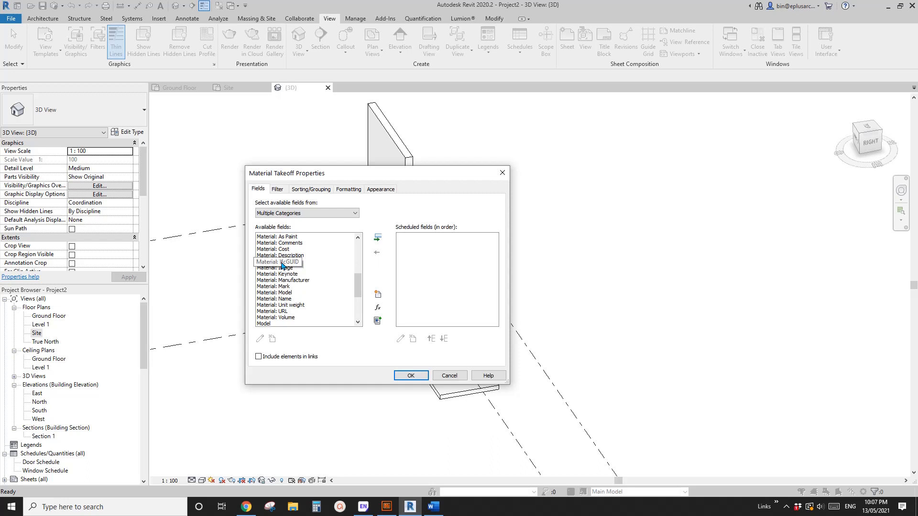
click(268, 300)
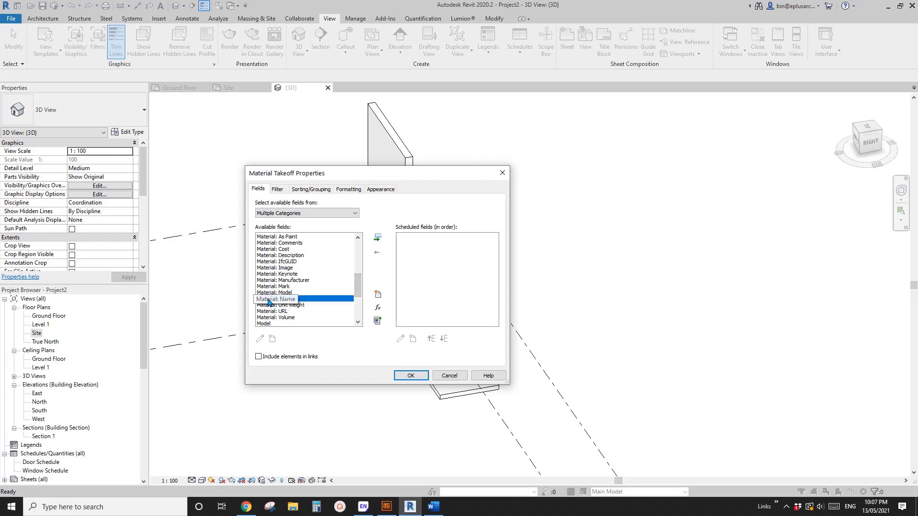
mouse_move(359, 286)
mouse_down()
mouse_move(363, 258)
mouse_move(363, 271)
mouse_up()
mouse_move(361, 264)
mouse_down()
mouse_move(362, 309)
mouse_move(362, 251)
mouse_move(359, 260)
mouse_up()
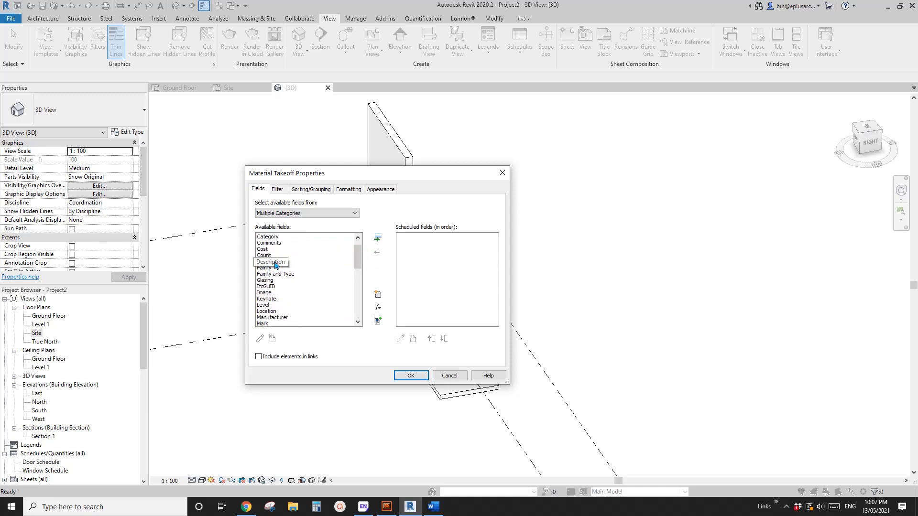
drag(360, 254, 360, 287)
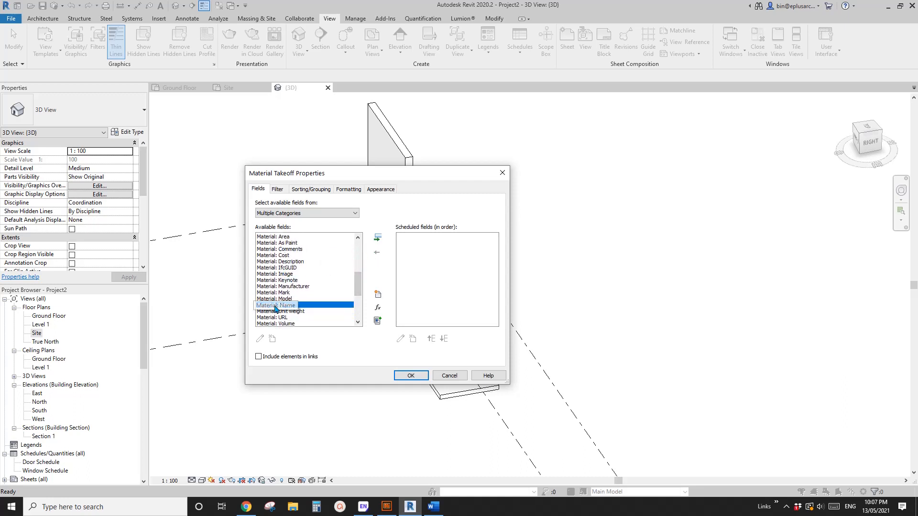
click(378, 237)
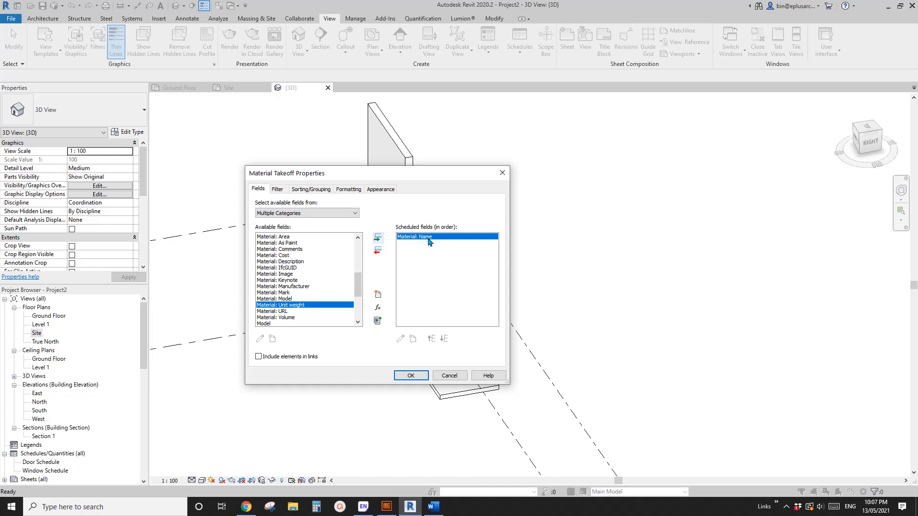
click(377, 251)
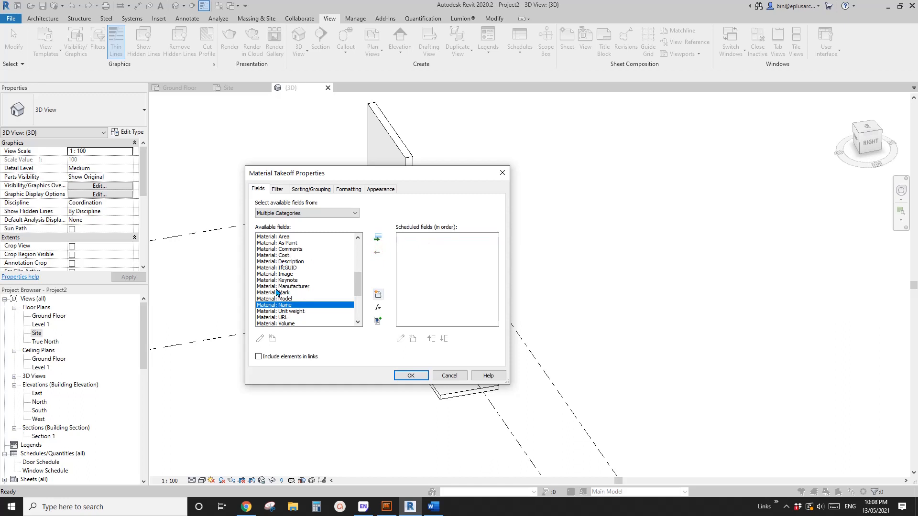
Schedule the Material: Description and Material: Mark fields, with Material: Mark placed first.
click(290, 261)
click(377, 237)
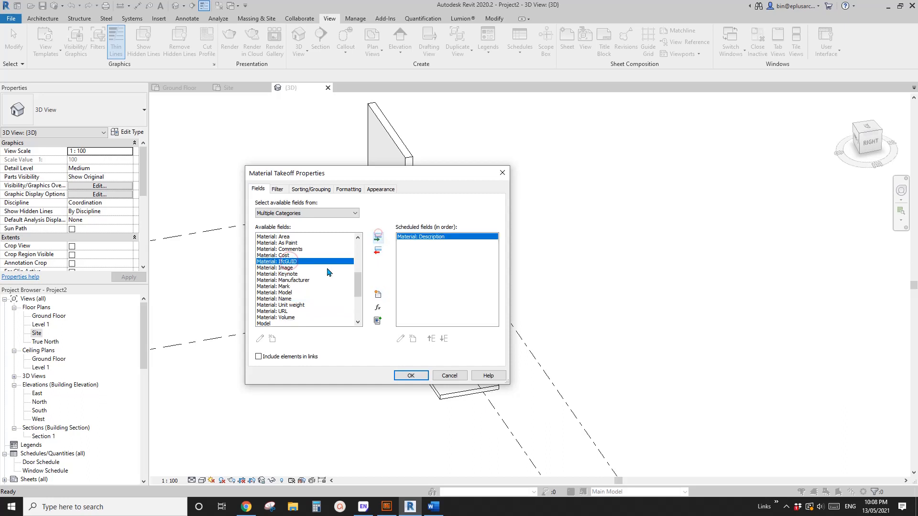
click(282, 287)
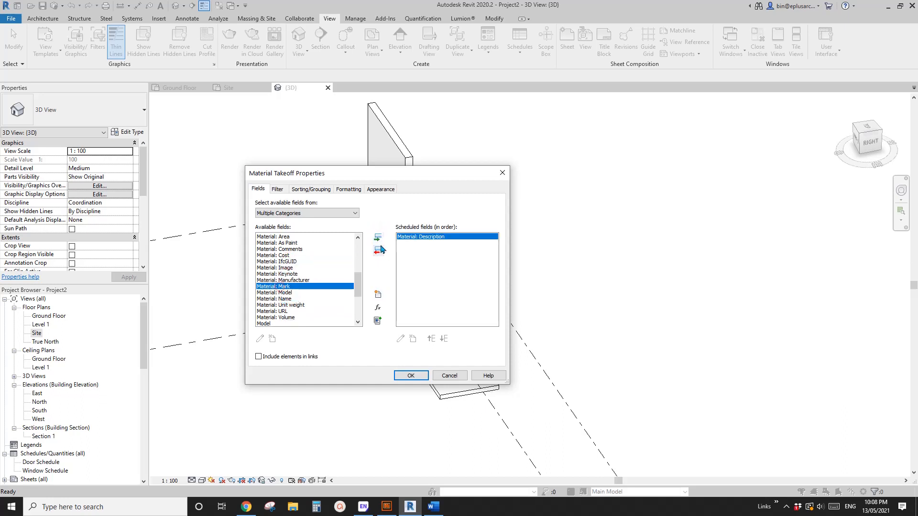
click(377, 238)
click(430, 340)
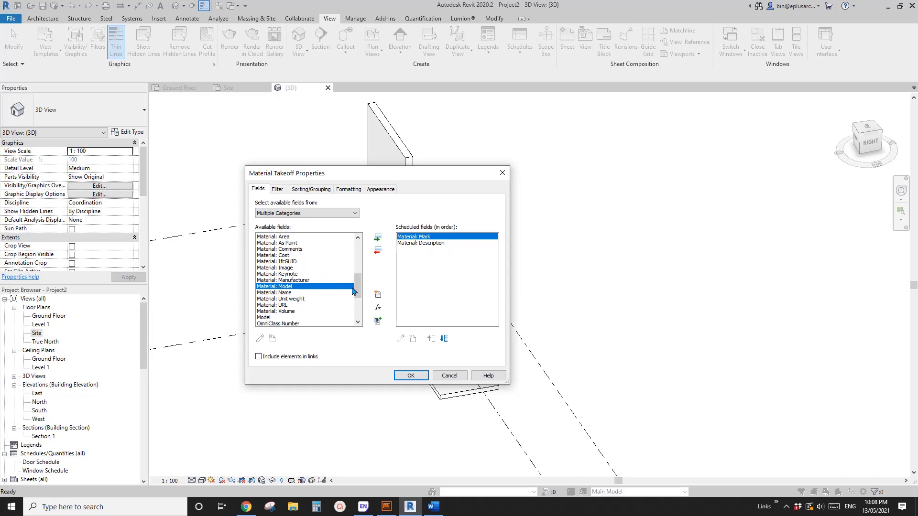
Add Material: Comments to the takeoff's scheduled fields.
scroll(352, 289, down, 1)
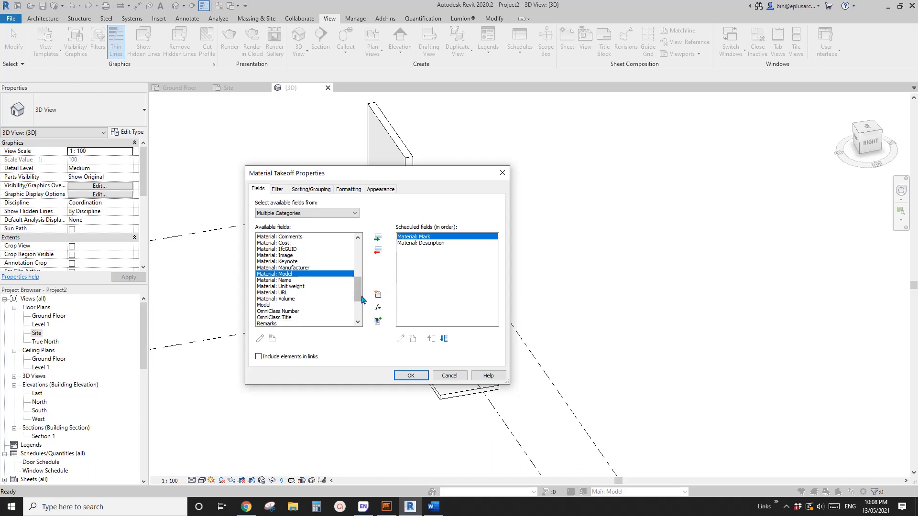
scroll(362, 300, up, 1)
click(297, 255)
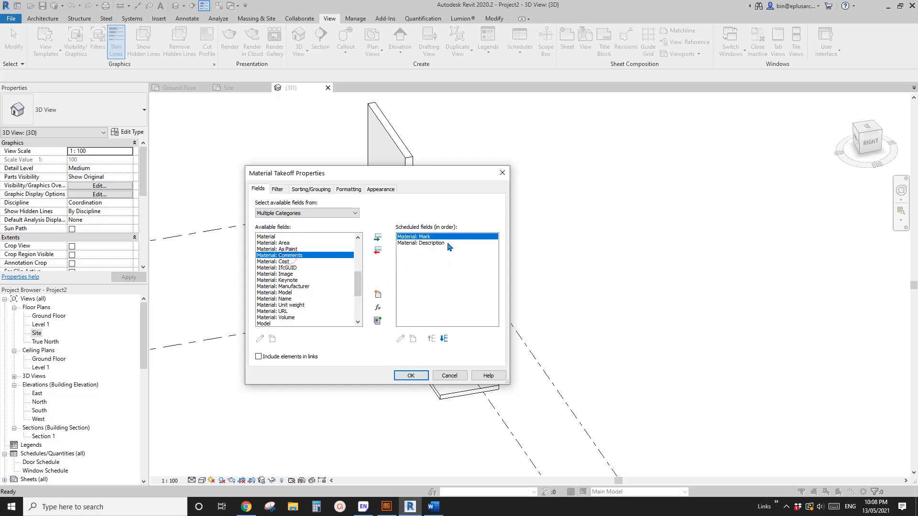
click(378, 237)
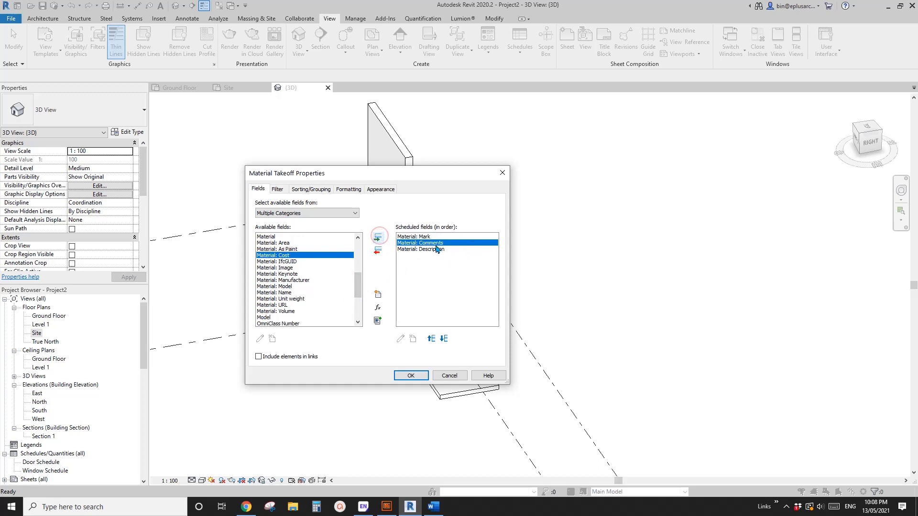
Move Material: Comments to the end of the scheduled fields and create the material takeoff.
click(443, 339)
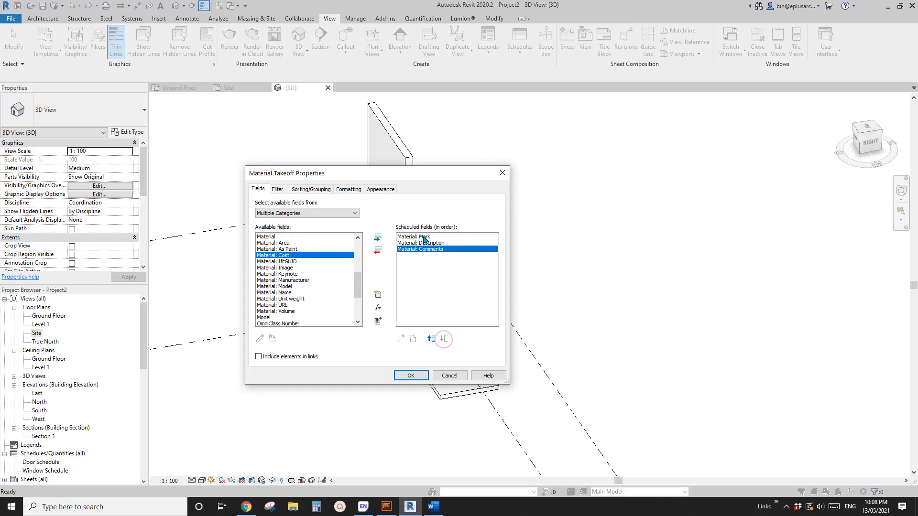
click(411, 375)
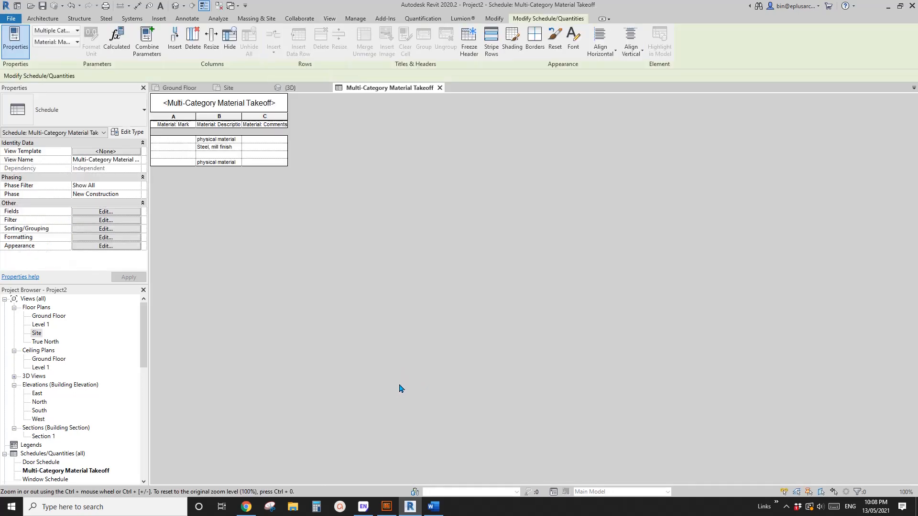
Examine the mark and description cells of the takeoff row that has no material description.
click(184, 158)
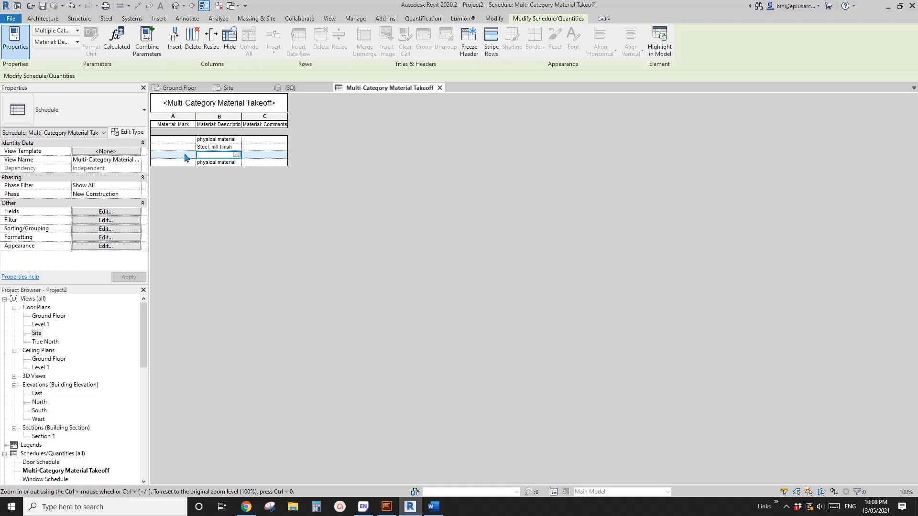
click(184, 154)
click(207, 154)
click(181, 154)
click(207, 154)
click(182, 154)
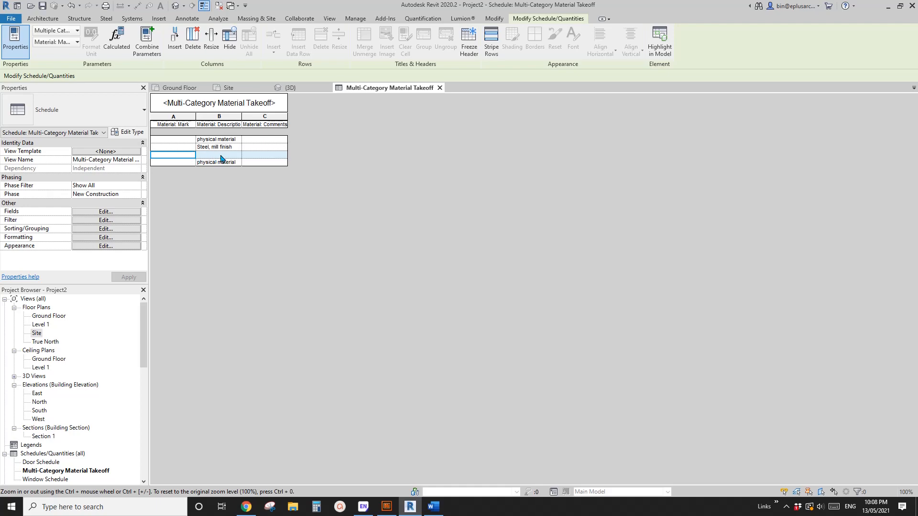
click(220, 156)
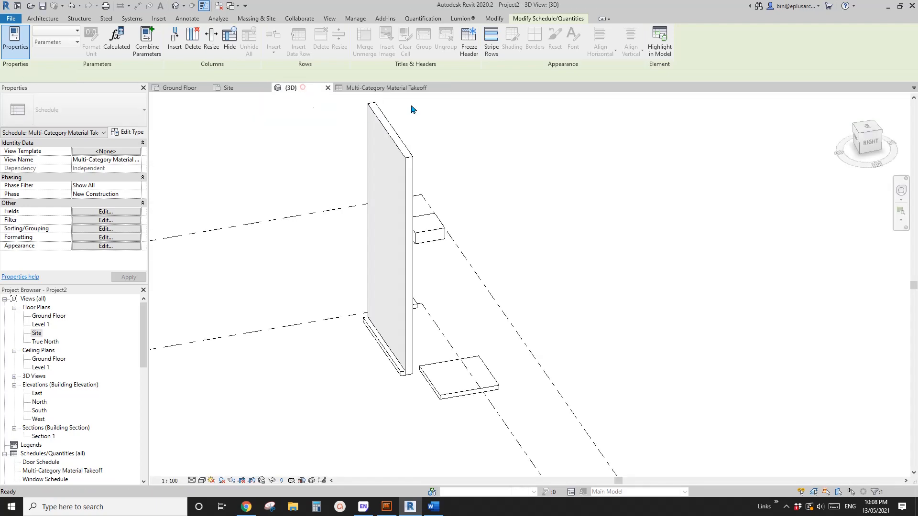
Close the Site and Ground Floor views and tile the 3D view beside the material takeoff.
click(305, 89)
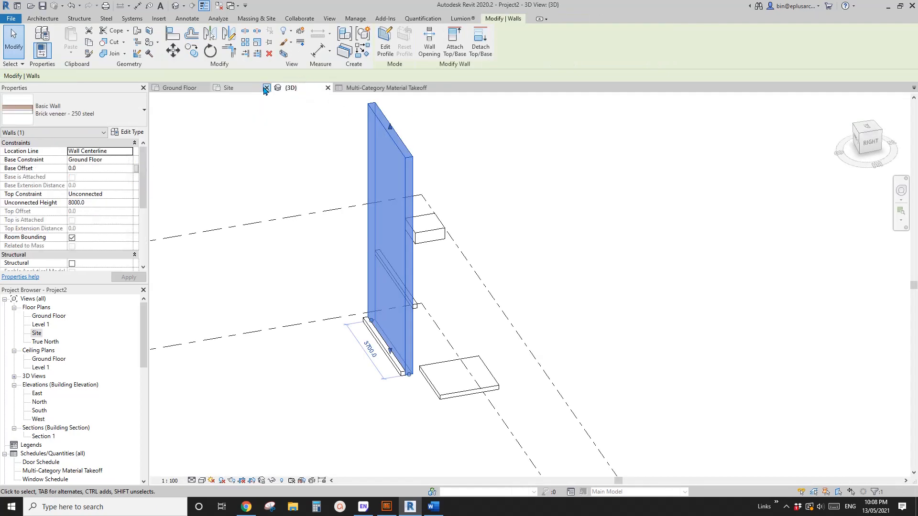
click(265, 89)
click(205, 89)
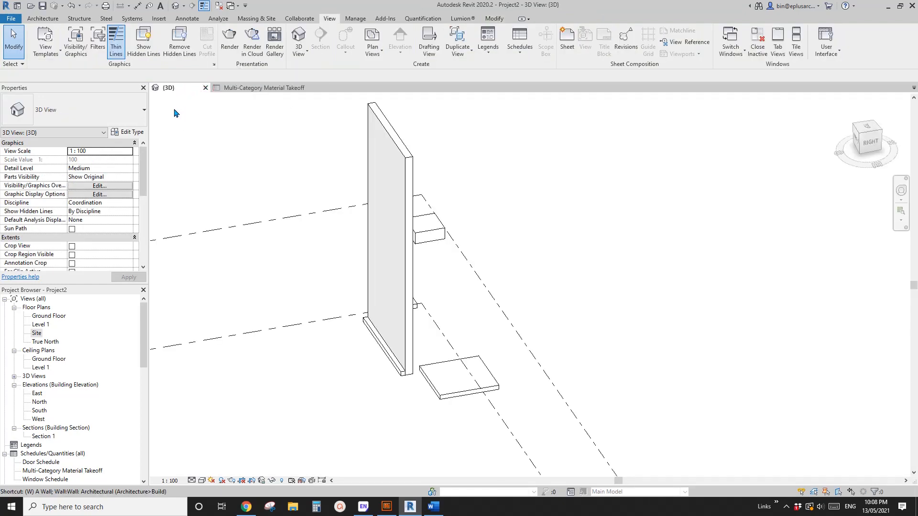
key(t)
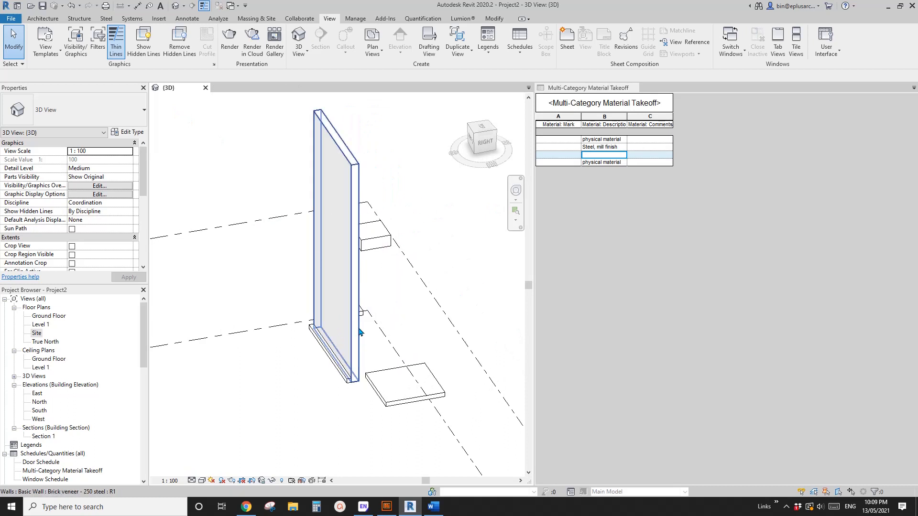
Identify in the 3D view which element the takeoff row described as "Steel, mill finish" belongs to.
mouse_move(361, 332)
shift+middle_down()
mouse_move(478, 248)
mouse_move(642, 176)
shift+middle_up()
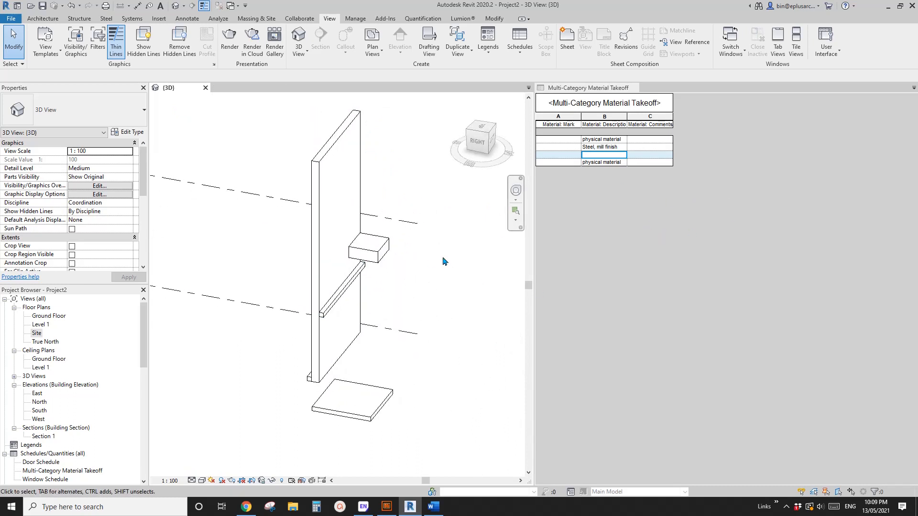
shift+middle_drag(443, 258, 415, 268)
scroll(404, 266, up, 2)
scroll(399, 263, down, 1)
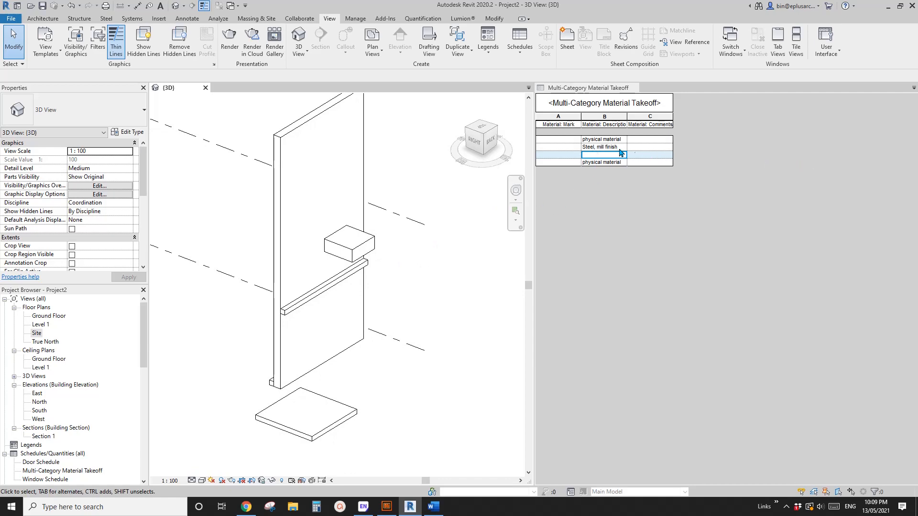
click(603, 147)
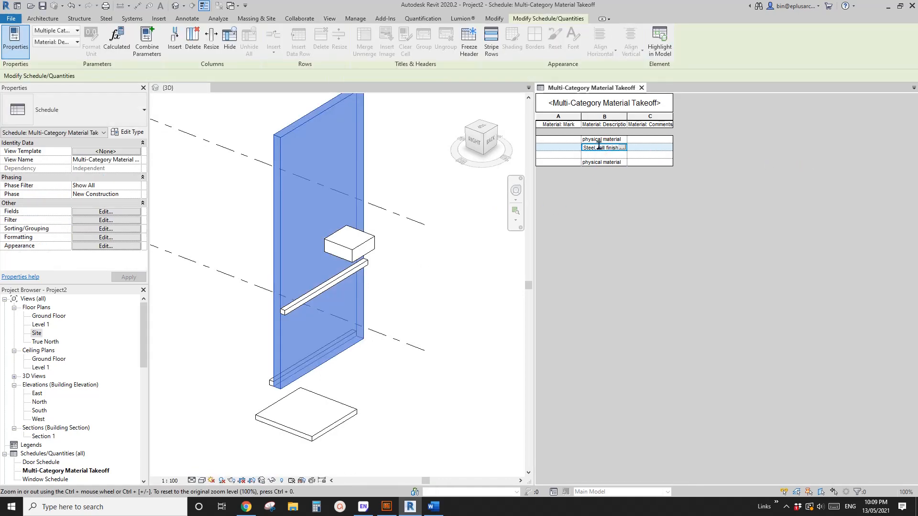
click(323, 201)
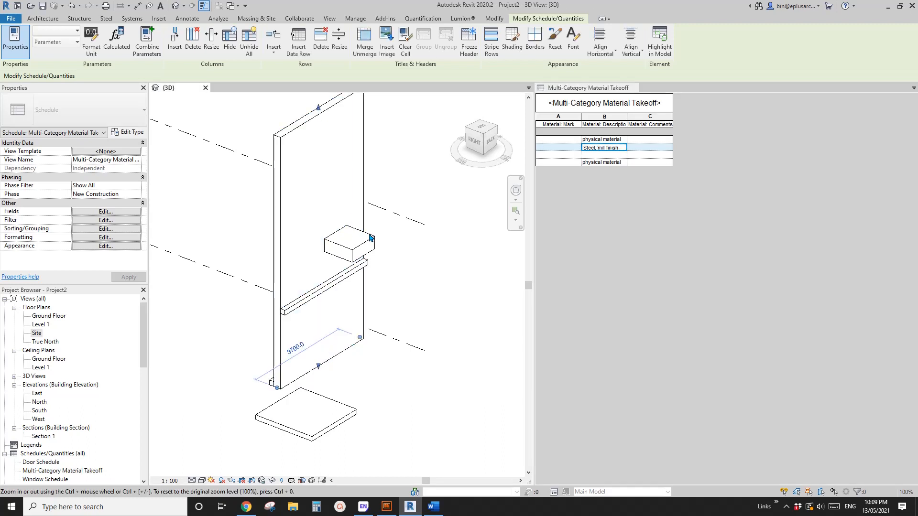
click(323, 201)
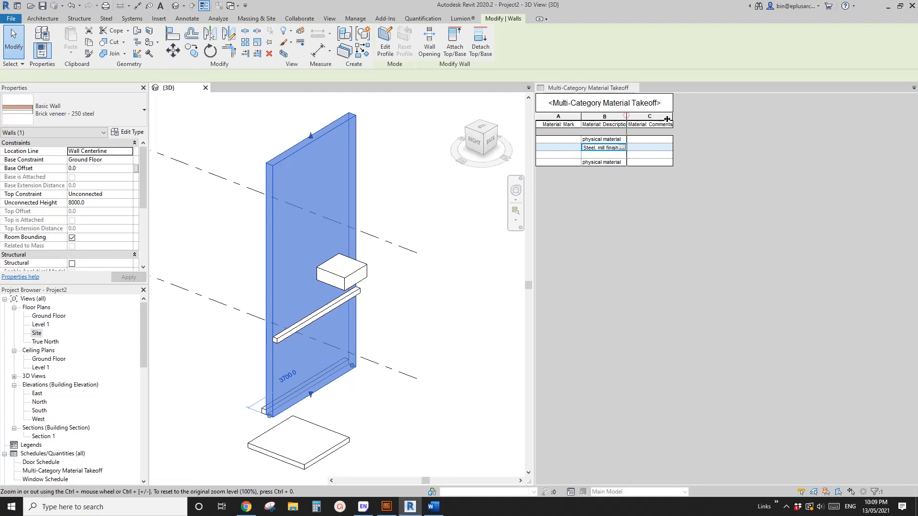
Add the Material: Name field directly after Material: Mark and widen the takeoff's mark, name and description columns.
click(626, 115)
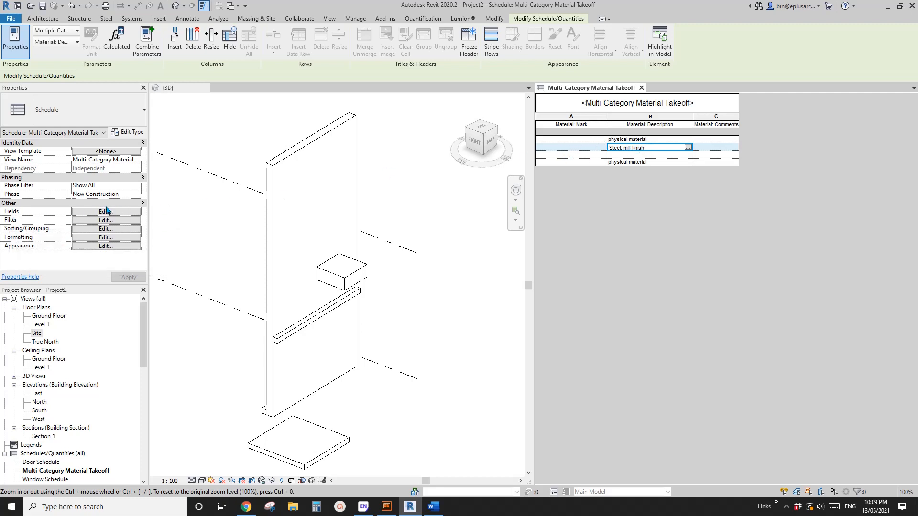
click(107, 212)
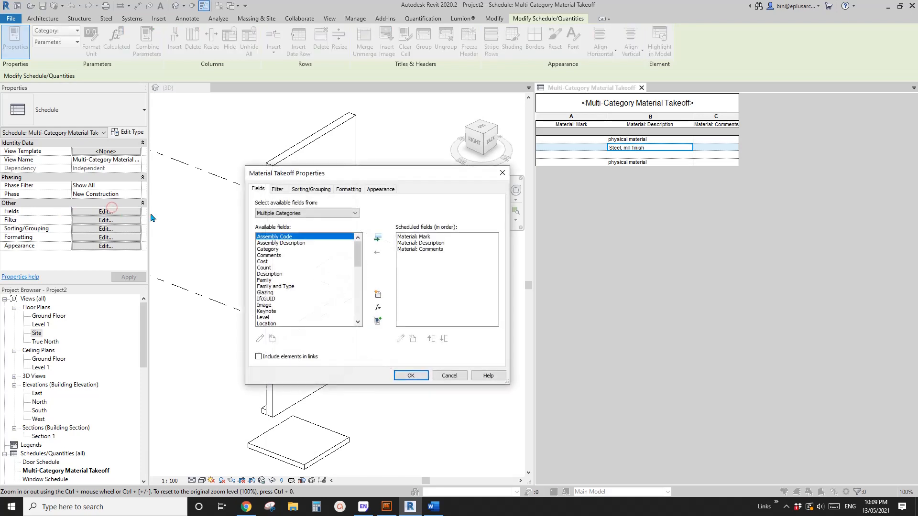
scroll(352, 254, down, 8)
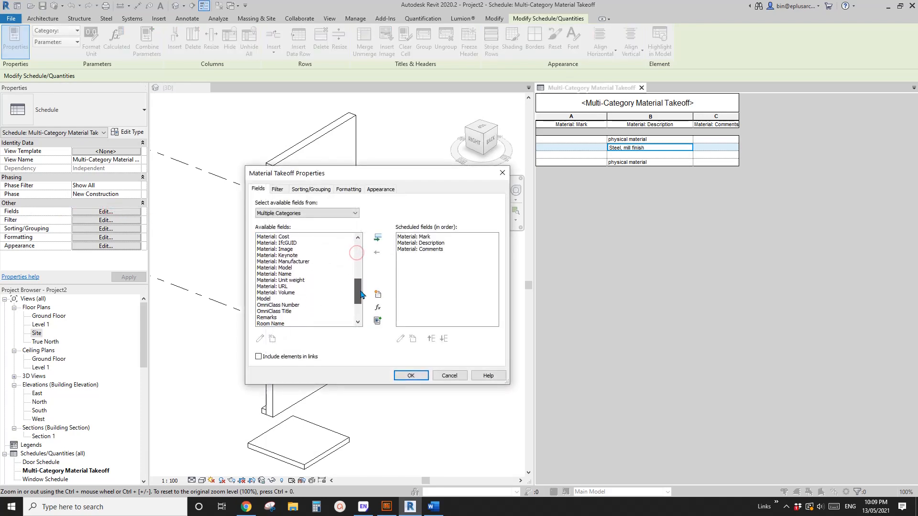
click(284, 274)
click(377, 238)
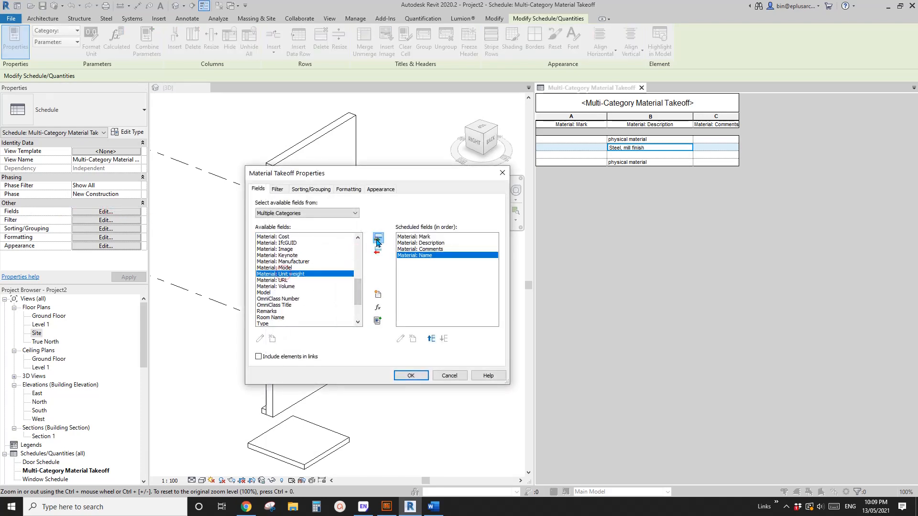
click(432, 339)
click(435, 340)
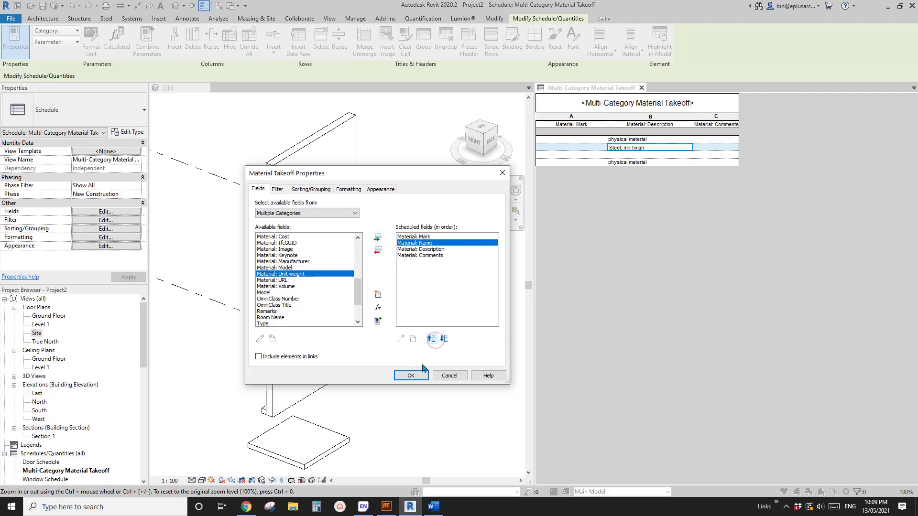
click(410, 375)
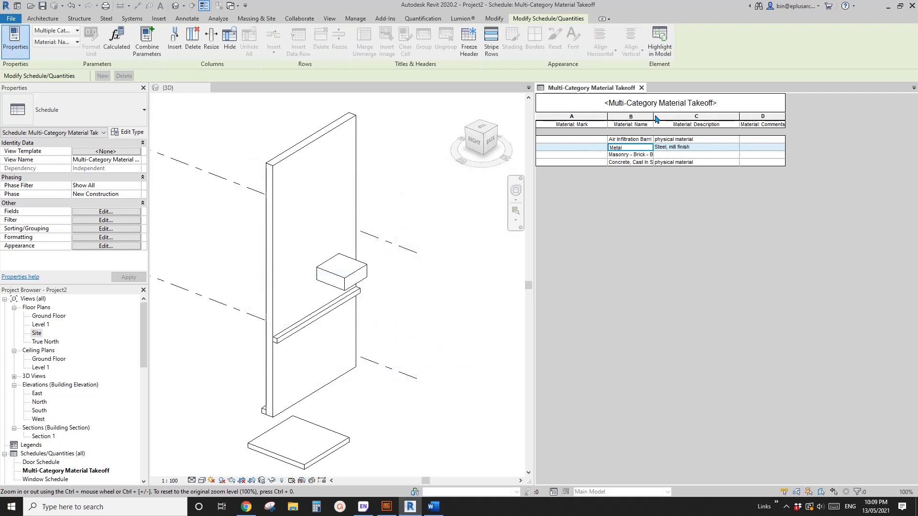
drag(652, 116, 711, 121)
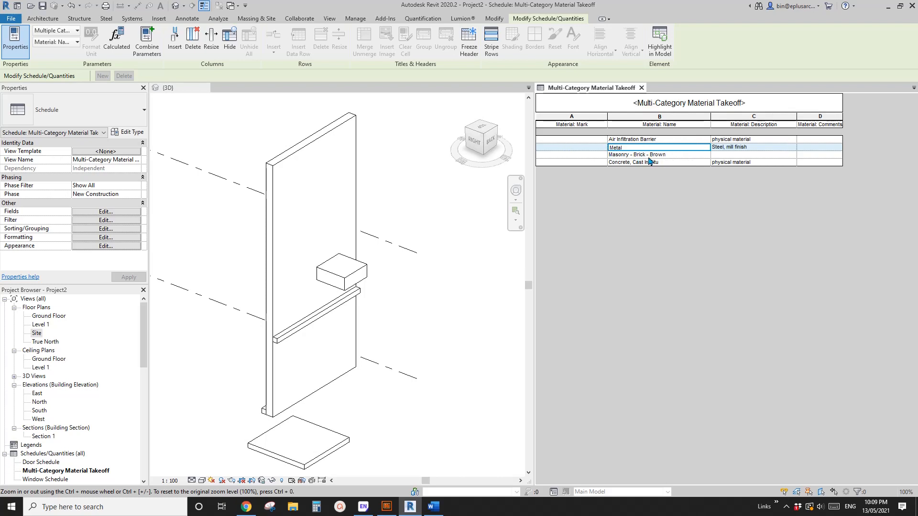
Open the identity information of the Concrete, Cast In Situ material in the Material Browser.
click(576, 152)
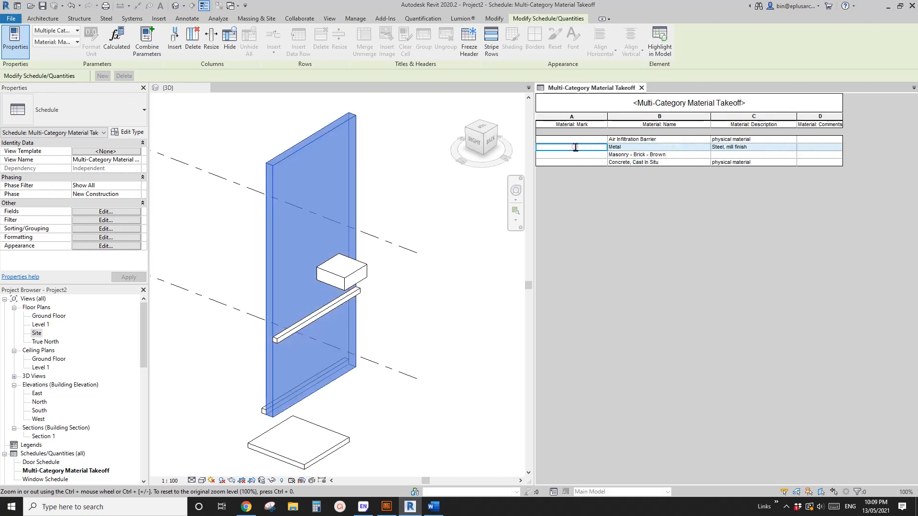
click(391, 275)
click(356, 19)
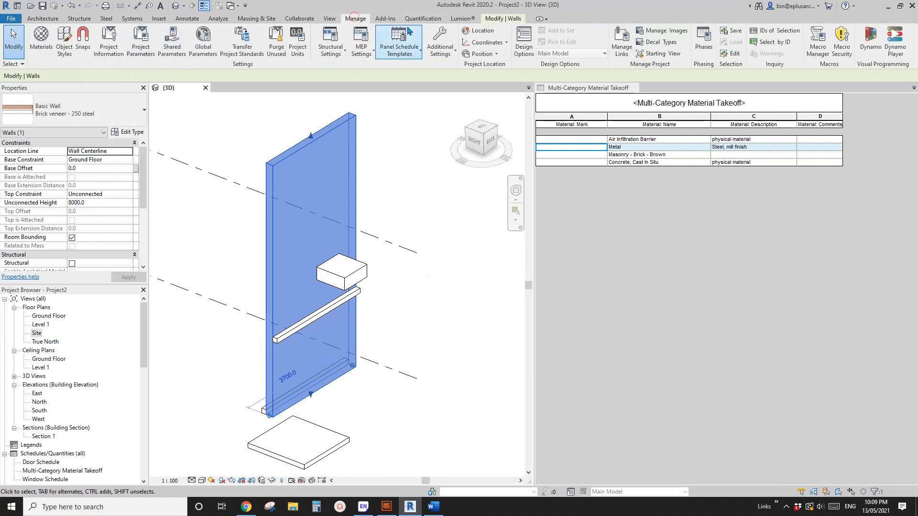
click(41, 37)
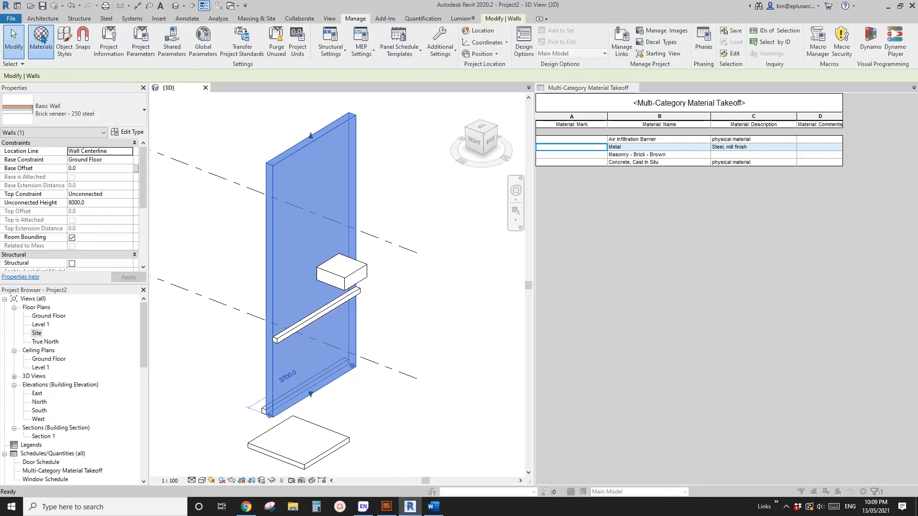
drag(456, 94, 201, 60)
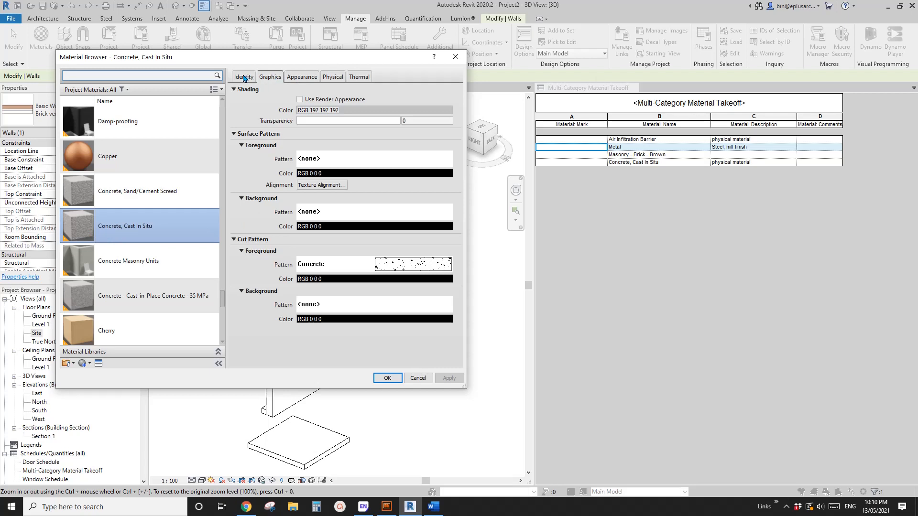
click(243, 77)
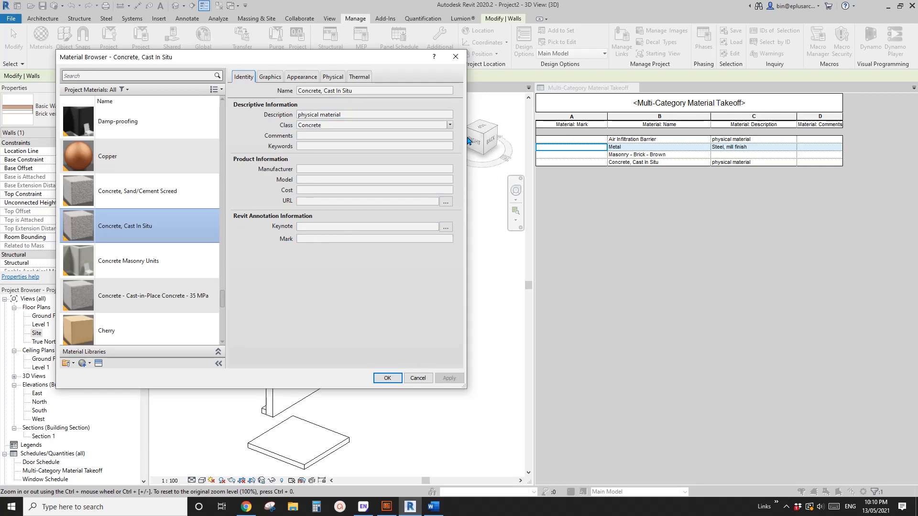
Set the Concrete, Cast In Situ material's mark to CC01 and accept the material change.
click(320, 239)
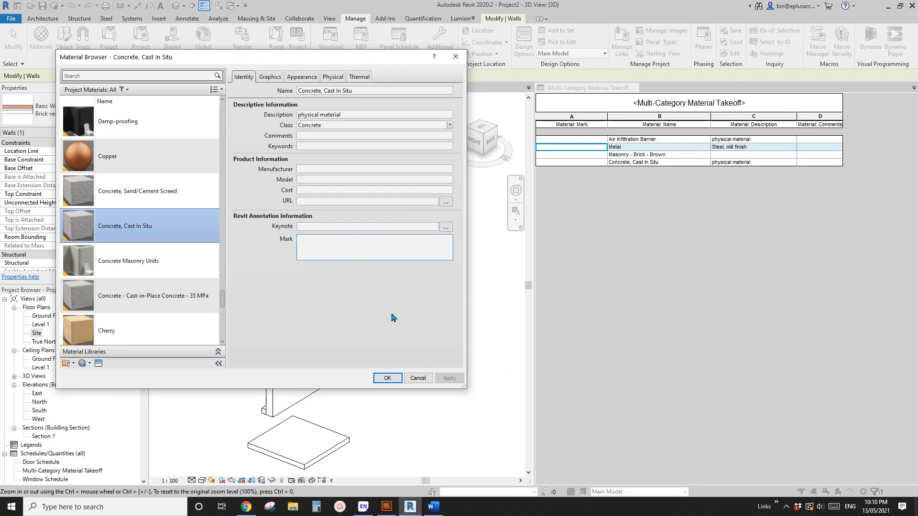
click(312, 243)
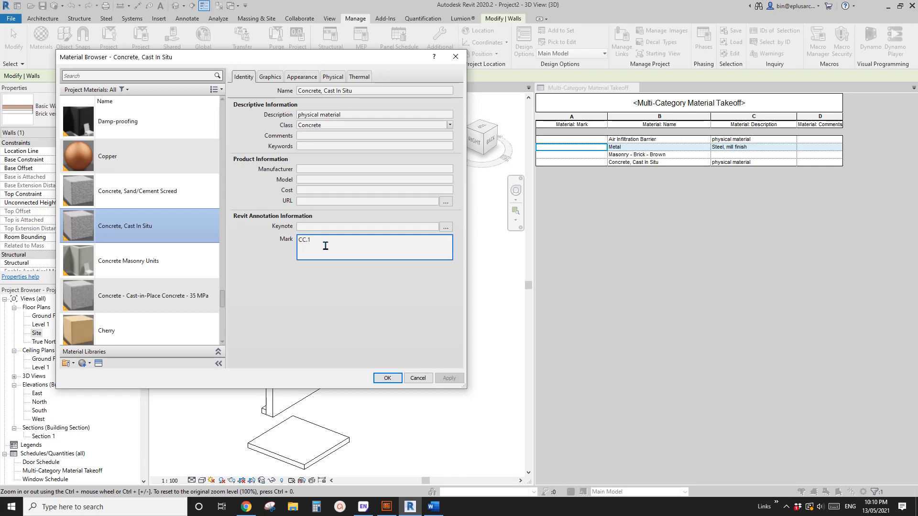
key(BackSpace)
key(BackSpace)
text(01)
click(390, 343)
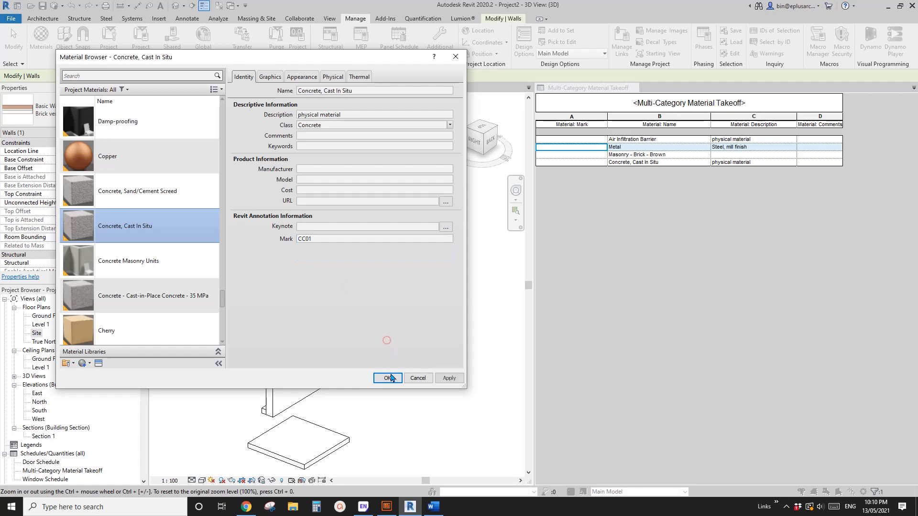
click(388, 379)
click(402, 362)
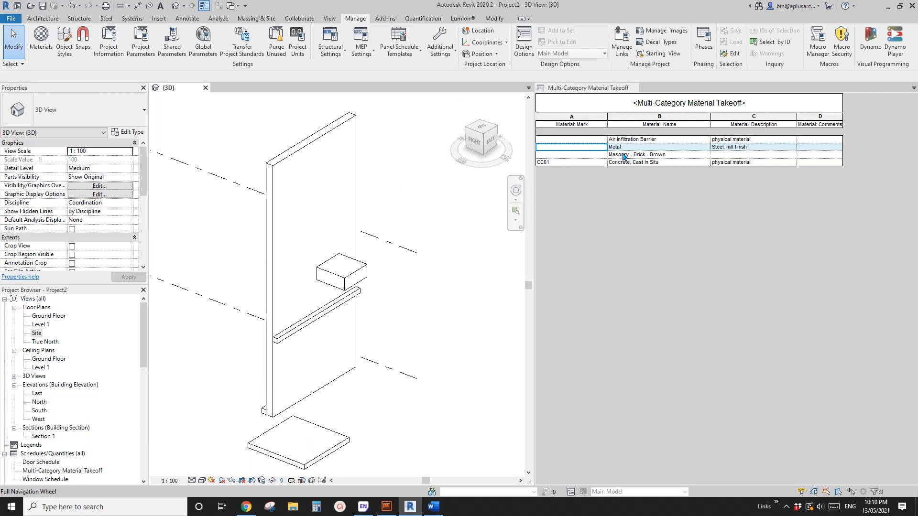
Display the 3D view at Fine detail level with a shaded visual style, showing the wall's brick face.
click(192, 480)
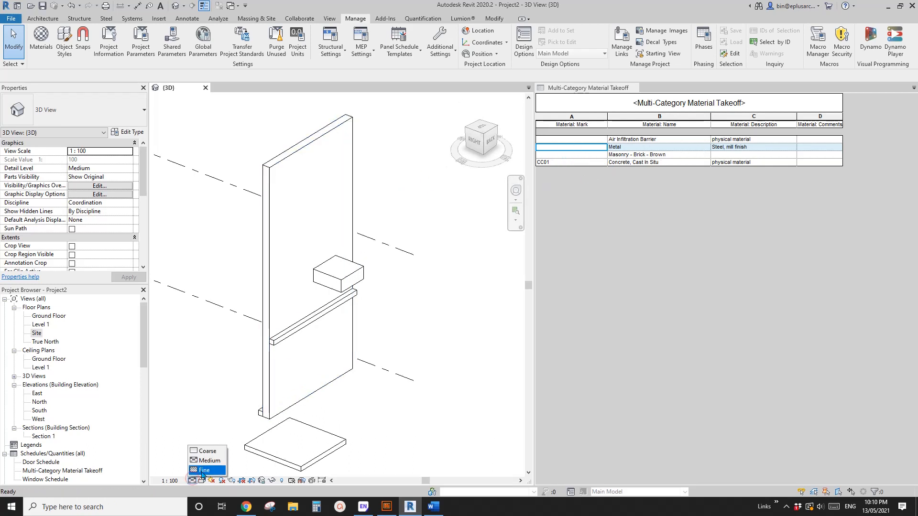
click(203, 471)
click(201, 481)
click(218, 441)
mouse_move(301, 365)
shift+middle_down()
mouse_move(451, 350)
mouse_move(395, 379)
mouse_move(243, 351)
mouse_move(307, 356)
shift+middle_up()
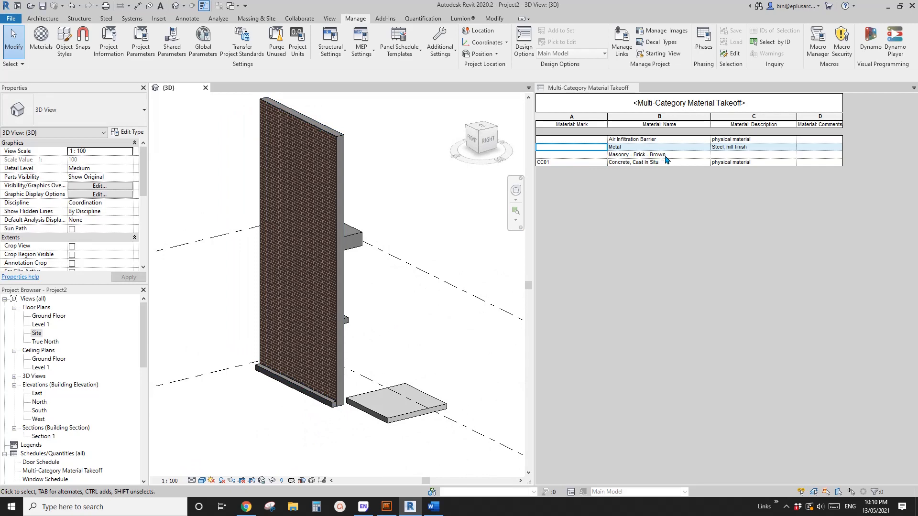
Enter BK01 as the material mark for Masonry - Brick - Brown directly in the takeoff.
click(574, 156)
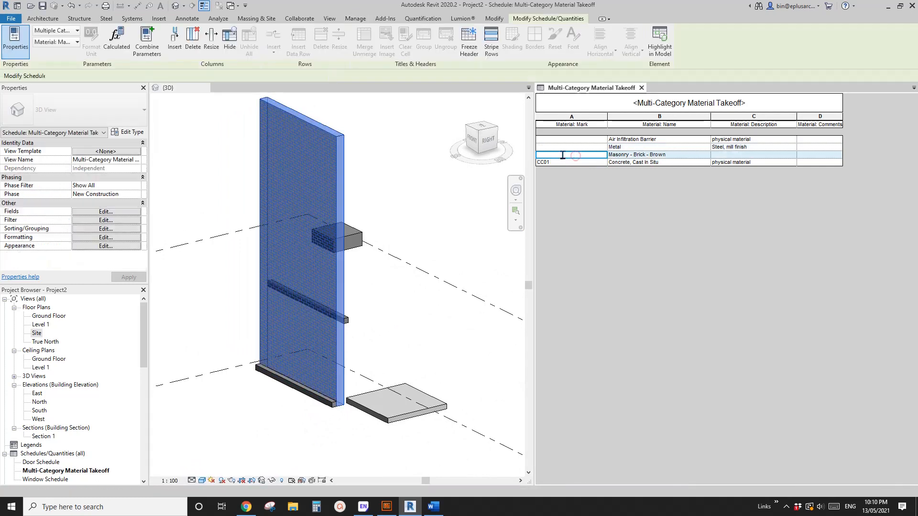
click(561, 154)
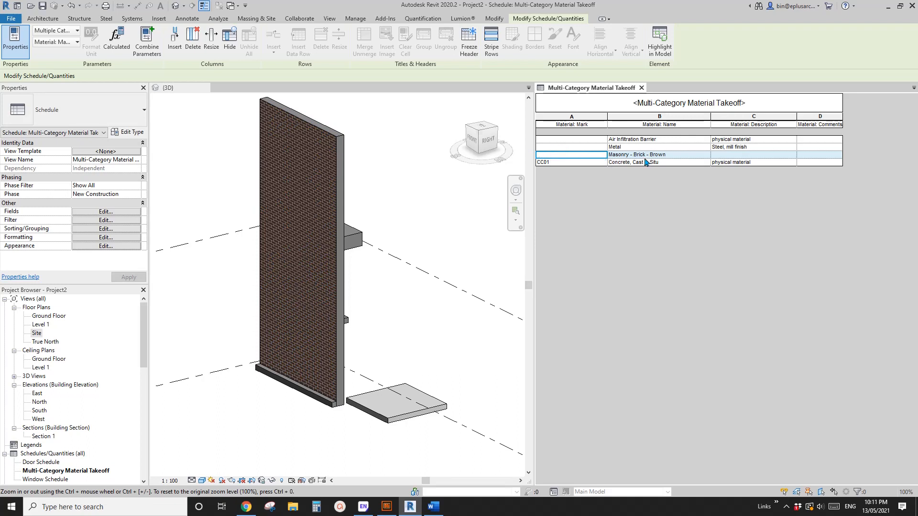
click(413, 174)
Search the project materials for BK01 in the Material Browser.
click(351, 19)
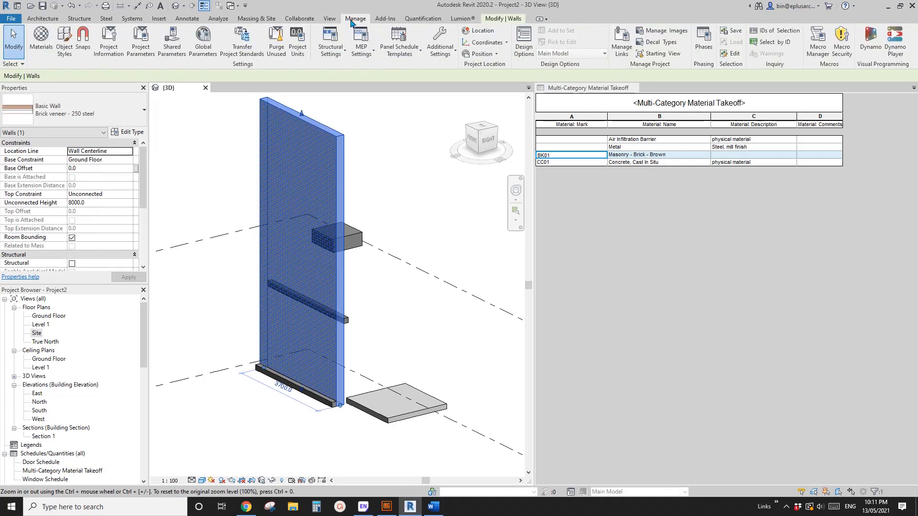
click(40, 47)
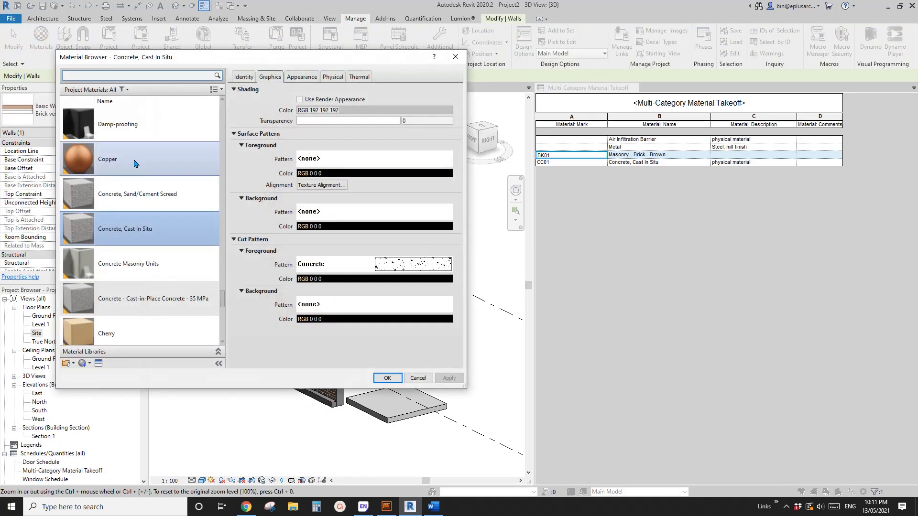
text(br)
key(BackSpace)
key(BackSpace)
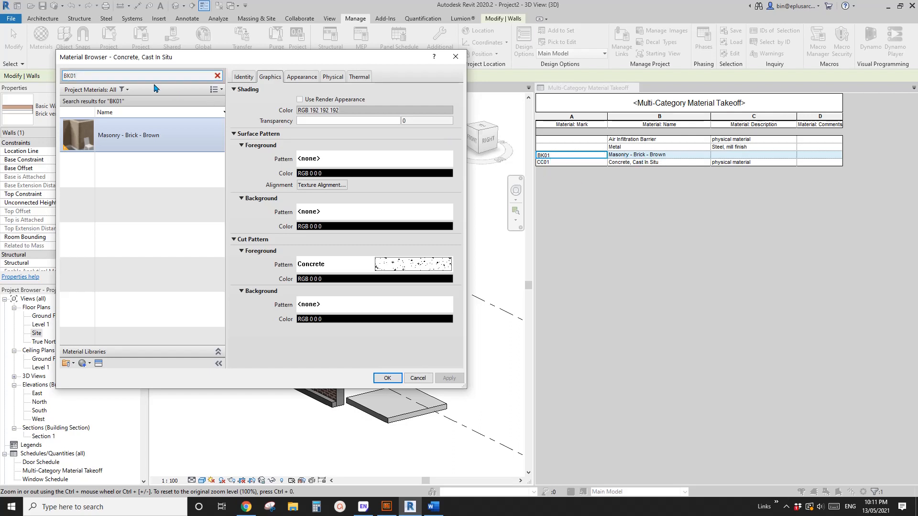
double_click(76, 76)
View the identity information and mark of the Masonry - Brick - Brown material, and close the Material Browser.
click(243, 77)
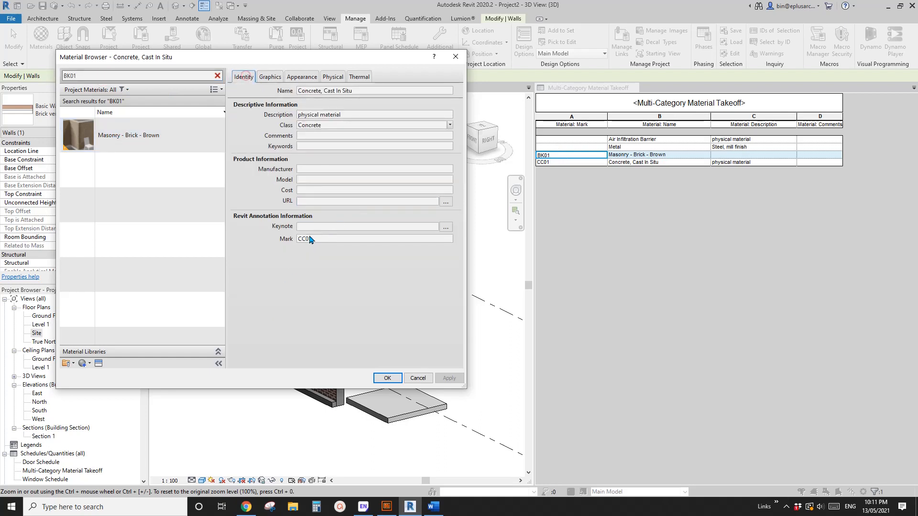
click(93, 140)
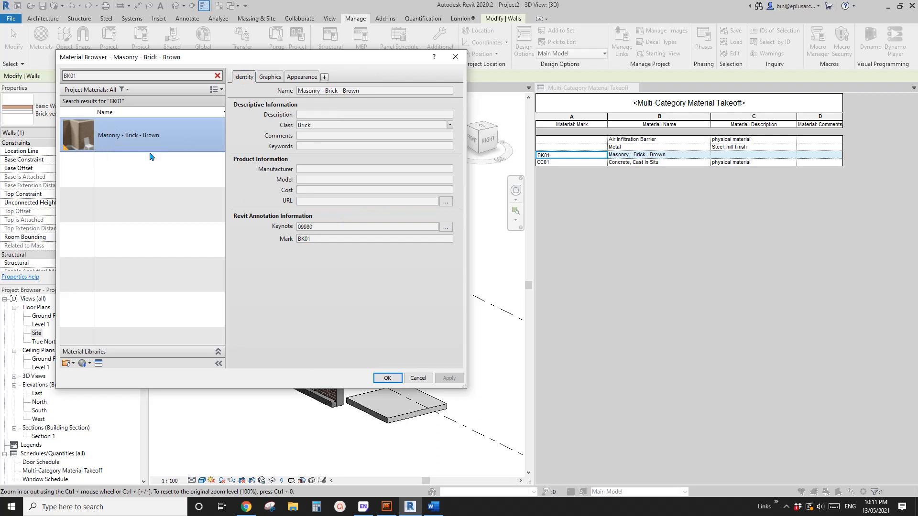
click(305, 239)
click(455, 56)
Open the identity information of the Metal material from the structural layer of the Brick veneer - 250 steel wall.
middle_drag(410, 231, 509, 209)
shift+middle_drag(458, 234, 392, 239)
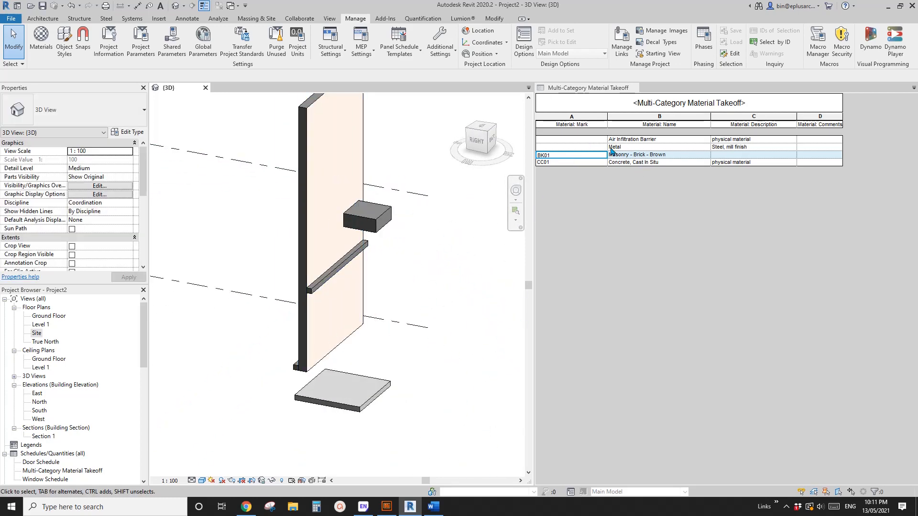
click(626, 147)
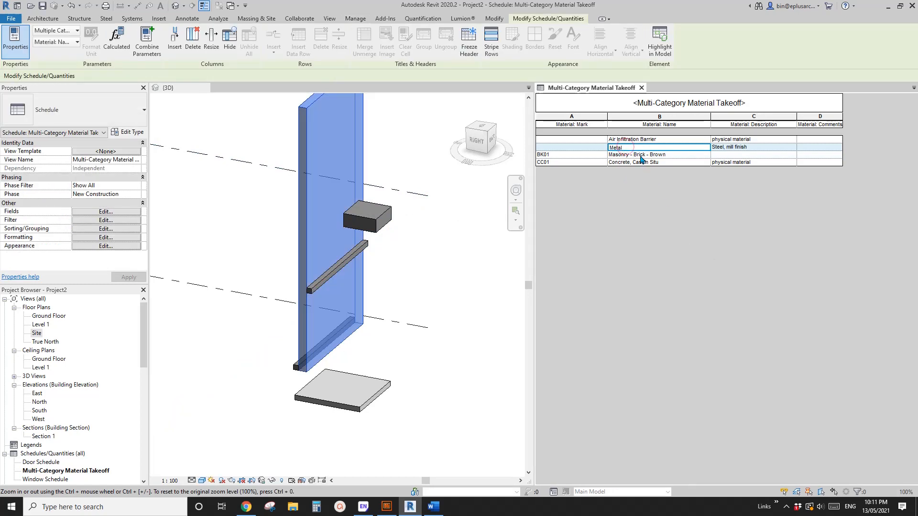
shift+middle_drag(514, 292, 371, 243)
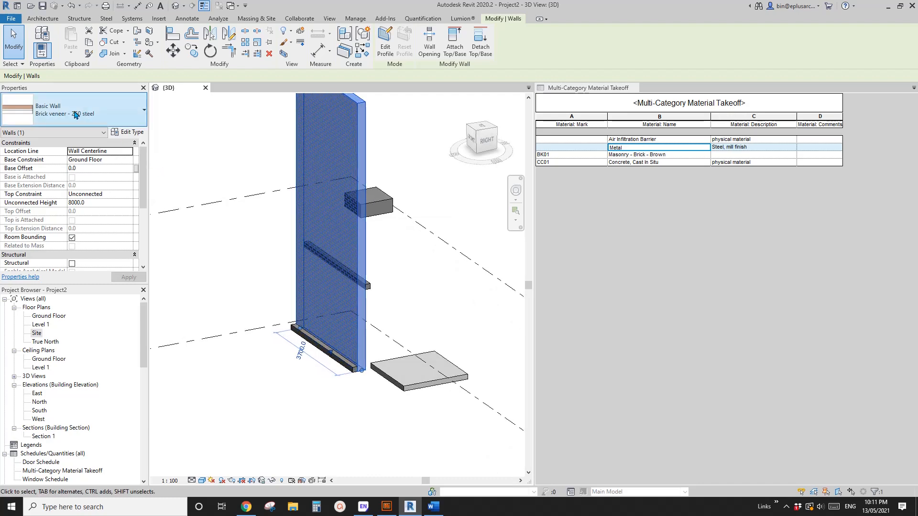
key(Escape)
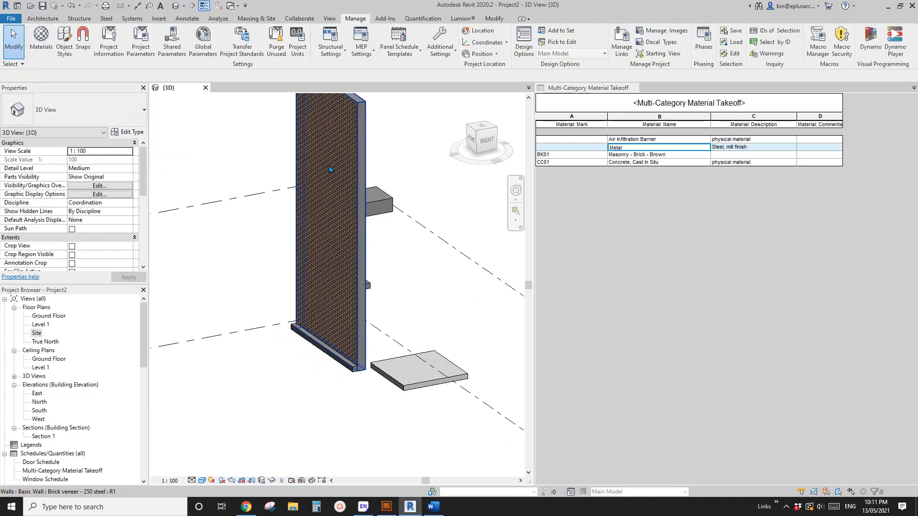
click(330, 169)
click(126, 132)
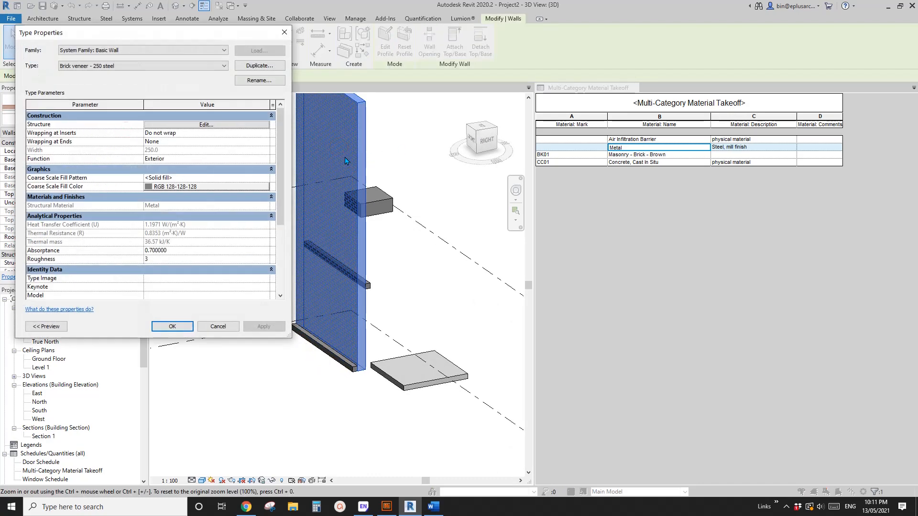
click(206, 125)
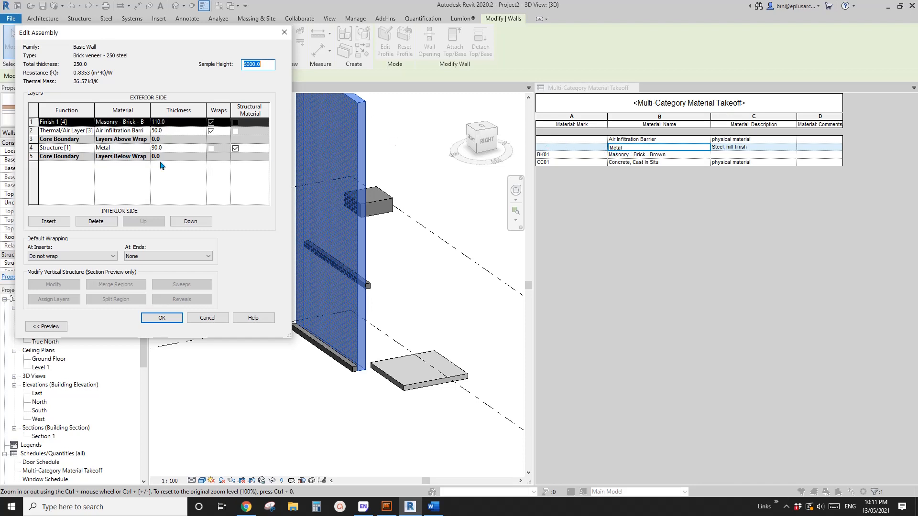
click(121, 148)
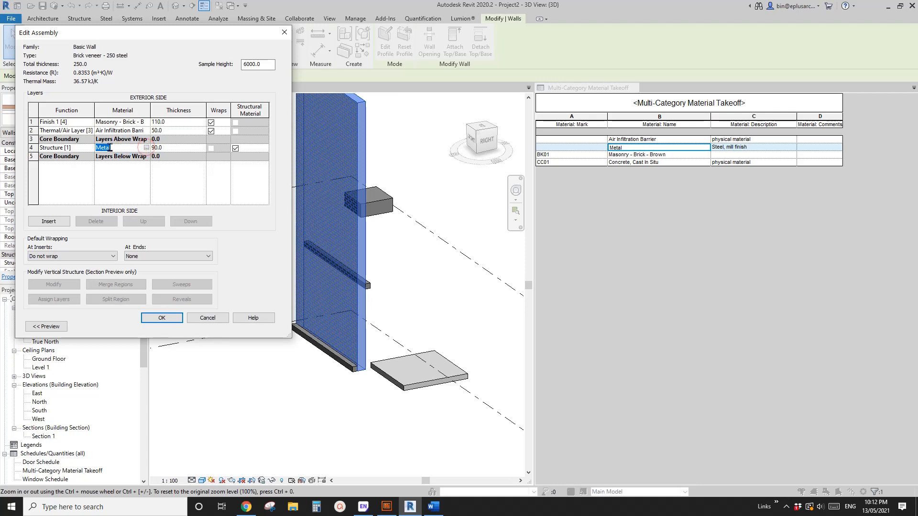
click(146, 148)
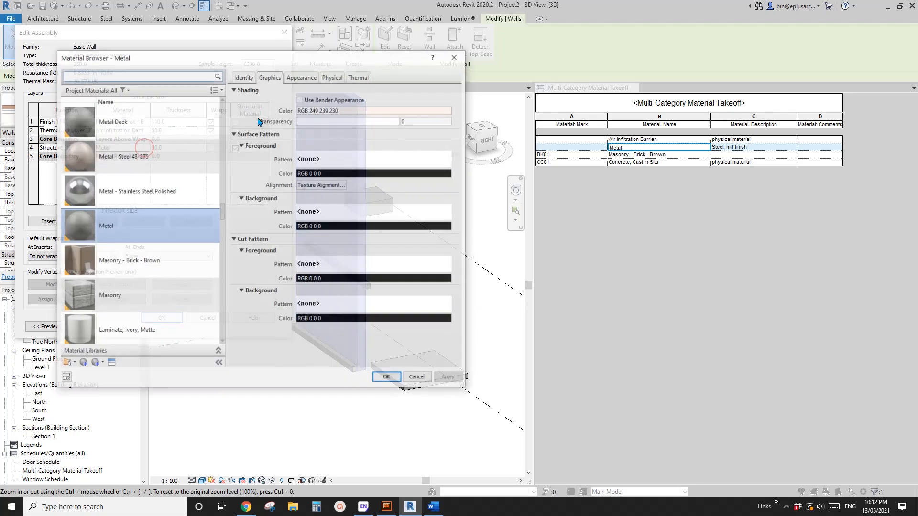
click(248, 79)
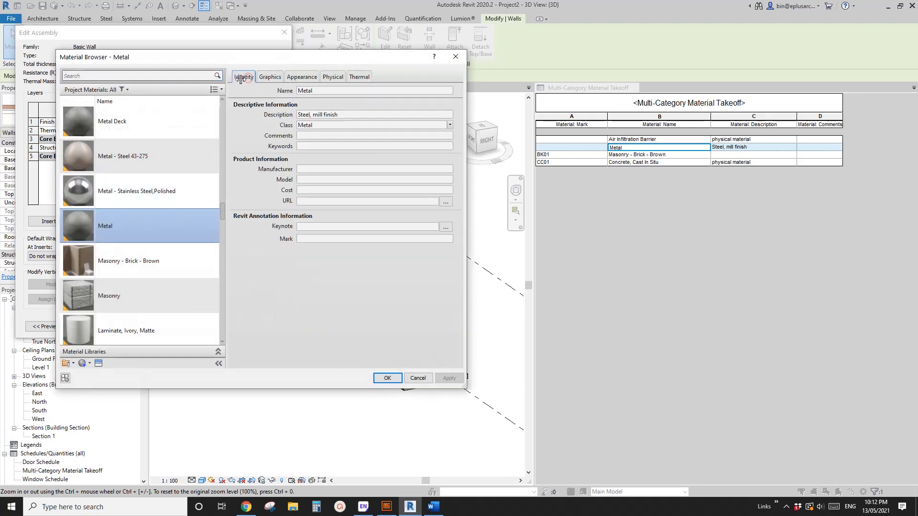
Try to enter a mark beginning with MT for the Metal material and accept the wall type's dialogs.
click(328, 238)
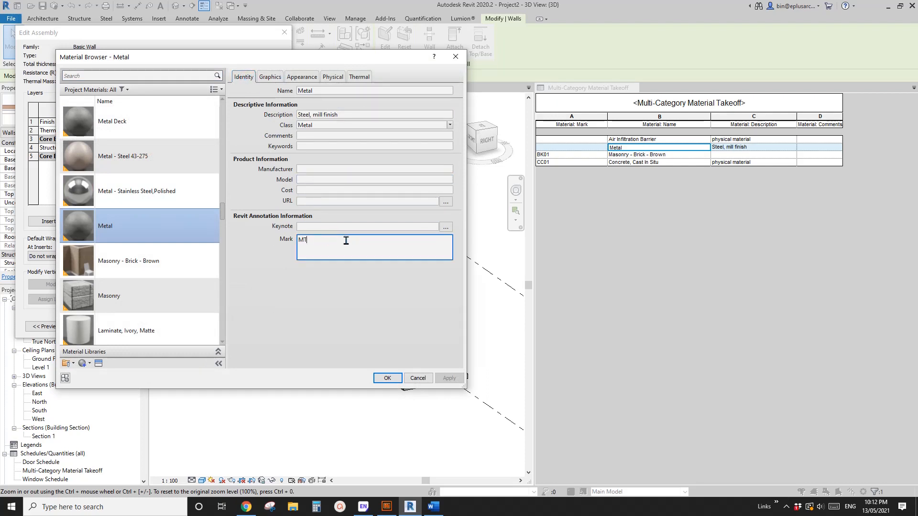
click(387, 377)
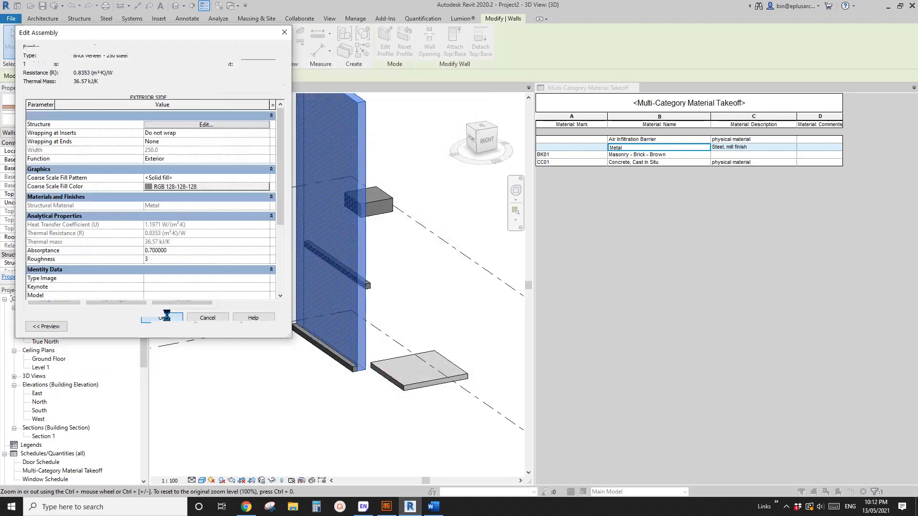
click(166, 316)
click(172, 326)
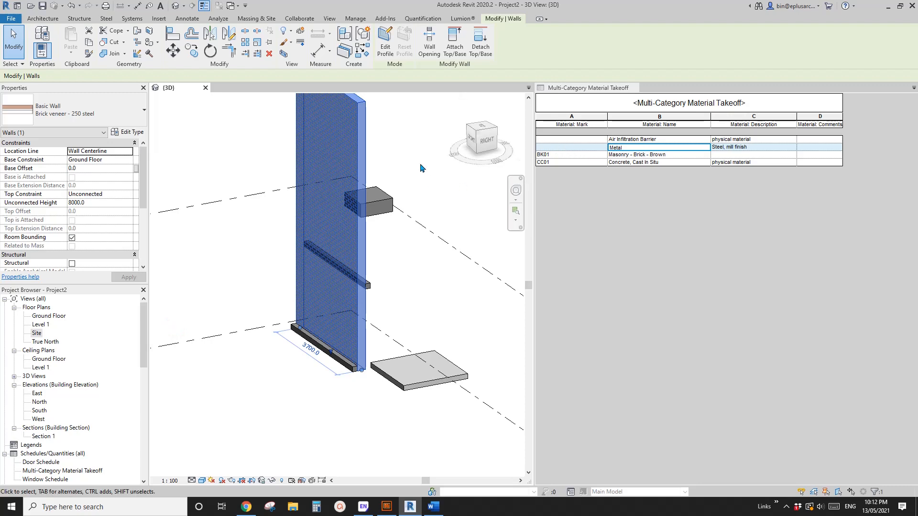
key(Escape)
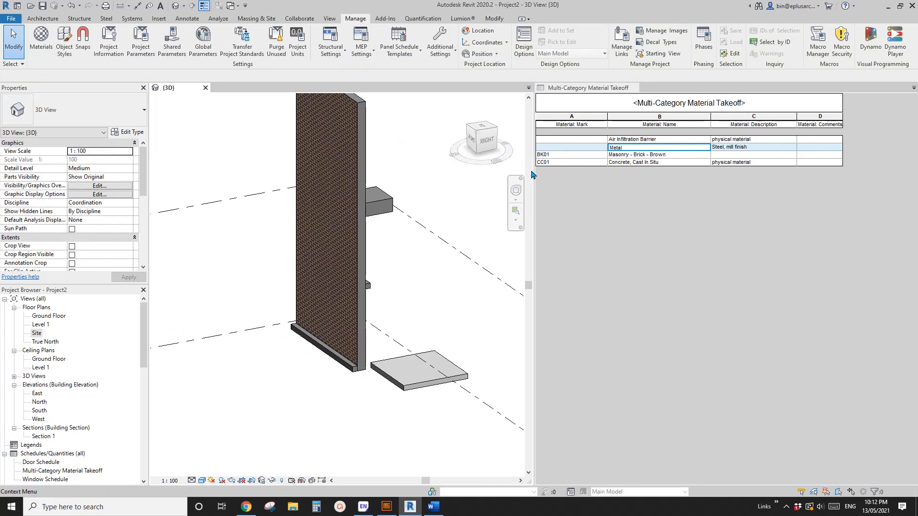
click(336, 242)
click(413, 249)
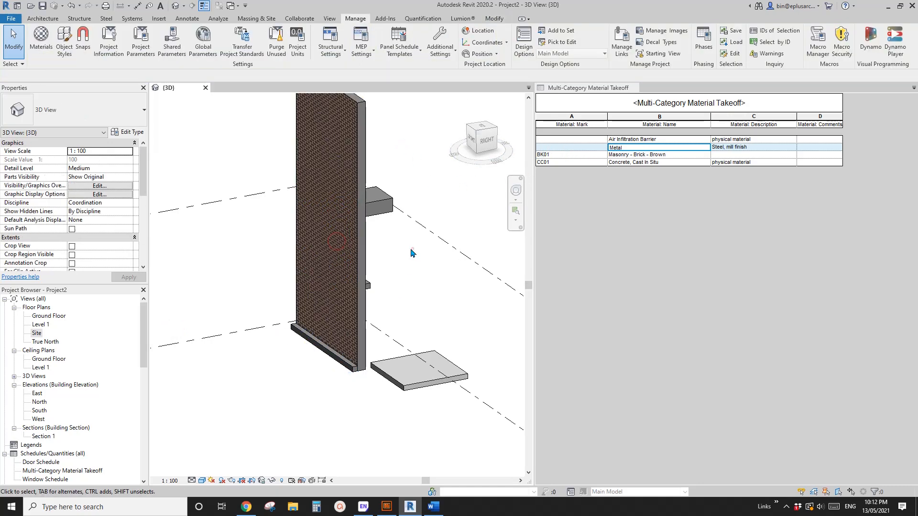
Set the Metal material's mark to MT01 in the project's Material Browser and accept the change.
click(549, 149)
click(361, 151)
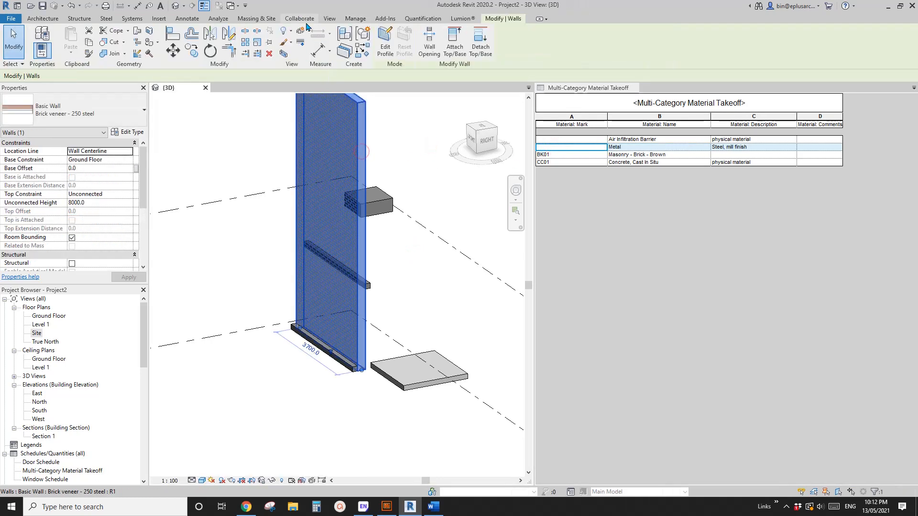
click(355, 18)
click(42, 38)
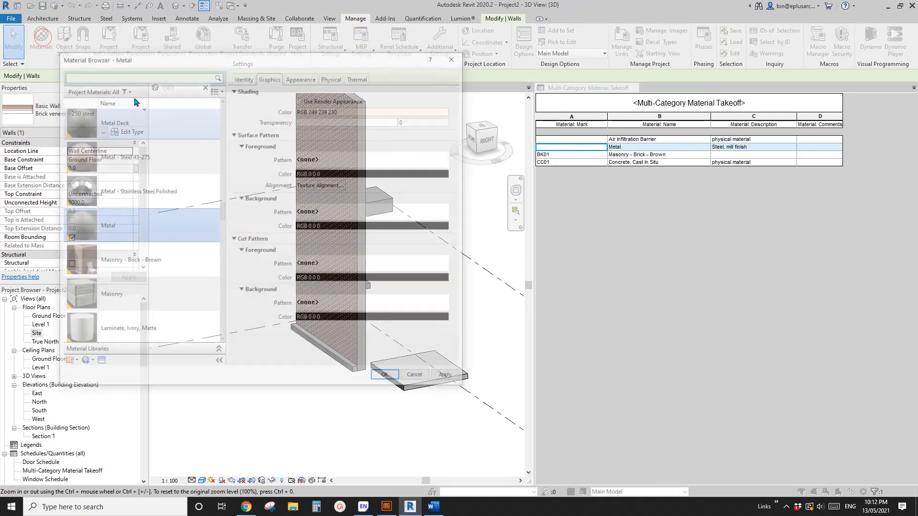
click(243, 77)
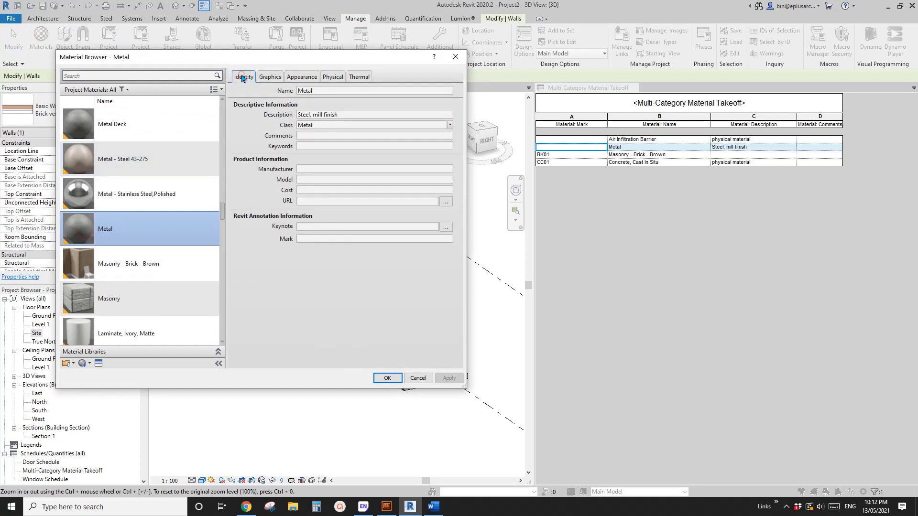
click(312, 239)
click(322, 239)
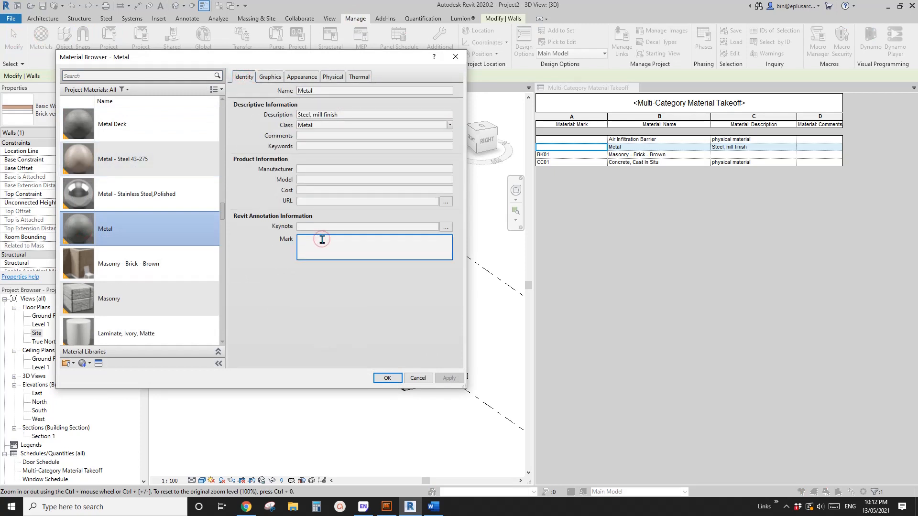
text(MT01)
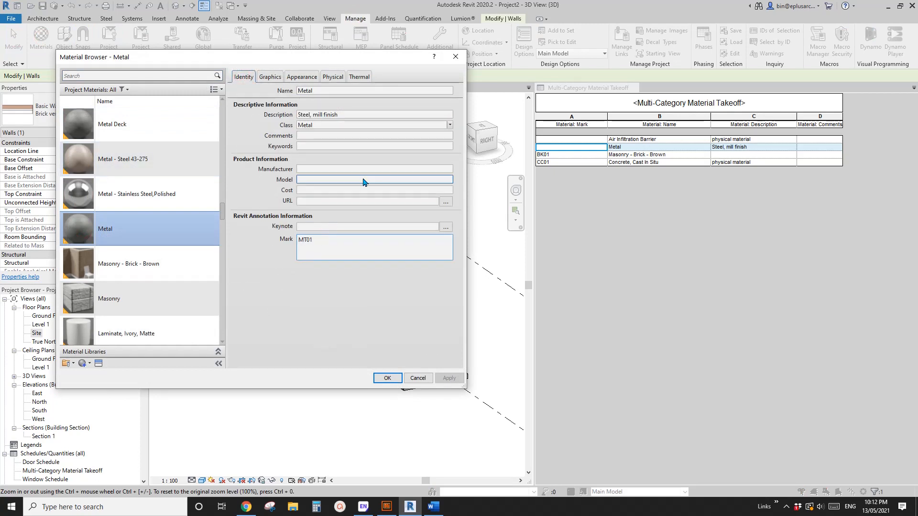
click(389, 379)
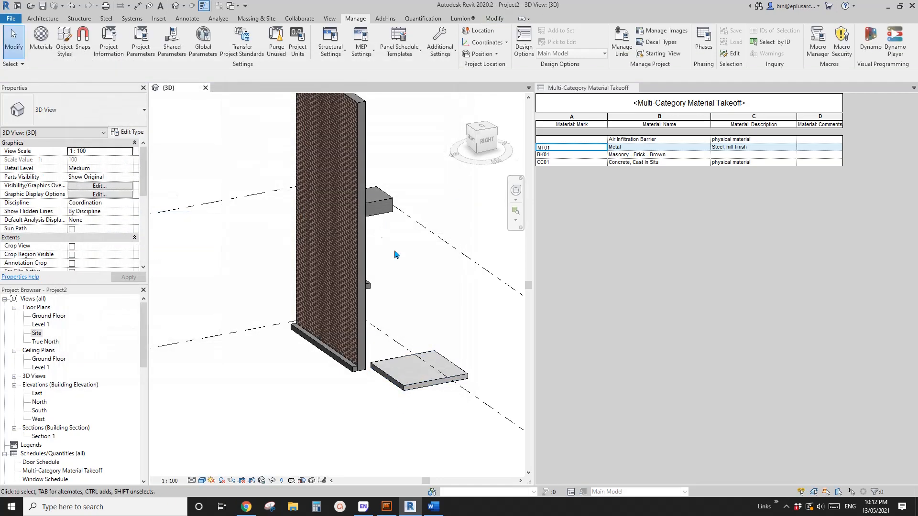
Open the layer assembly of the Brick veneer - 250 steel wall type.
scroll(387, 258, down, 5)
shift+middle_drag(318, 255, 382, 229)
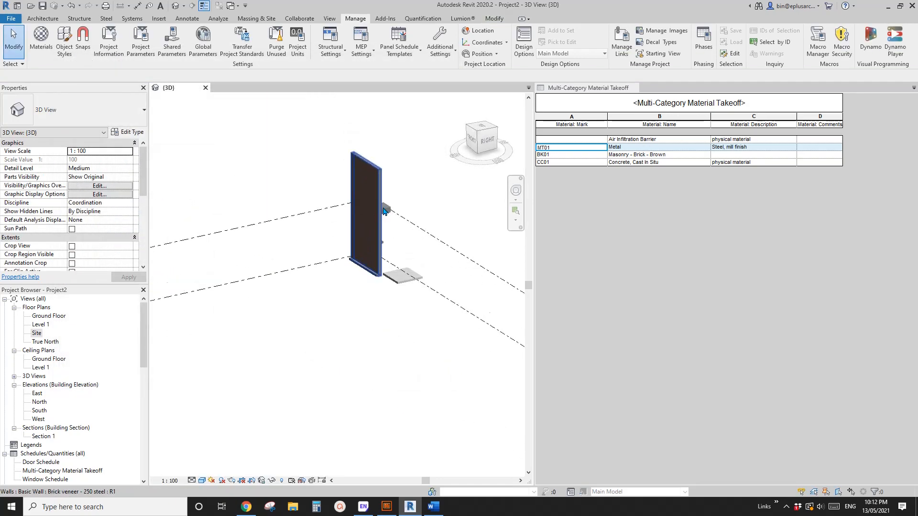
scroll(383, 229, up, 5)
scroll(480, 195, up, 2)
shift+middle_drag(441, 210, 432, 213)
middle_drag(345, 224, 371, 240)
click(350, 243)
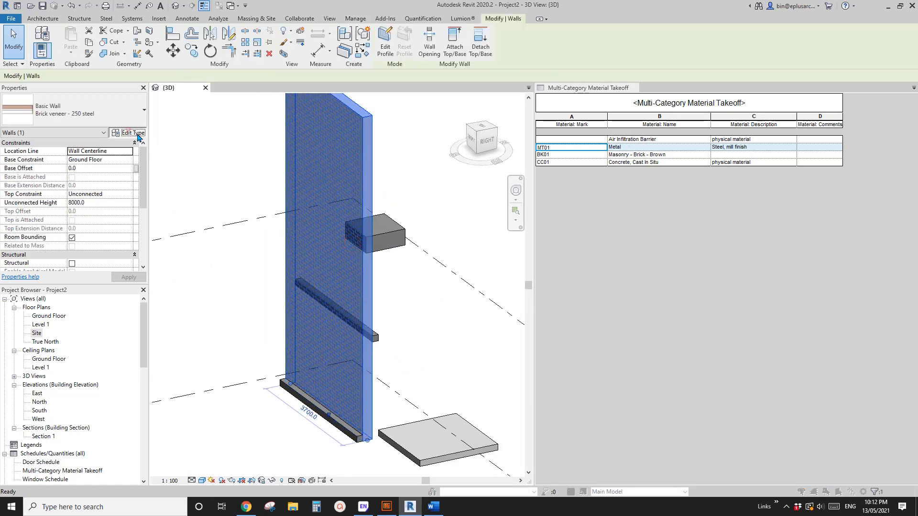
click(128, 132)
click(199, 123)
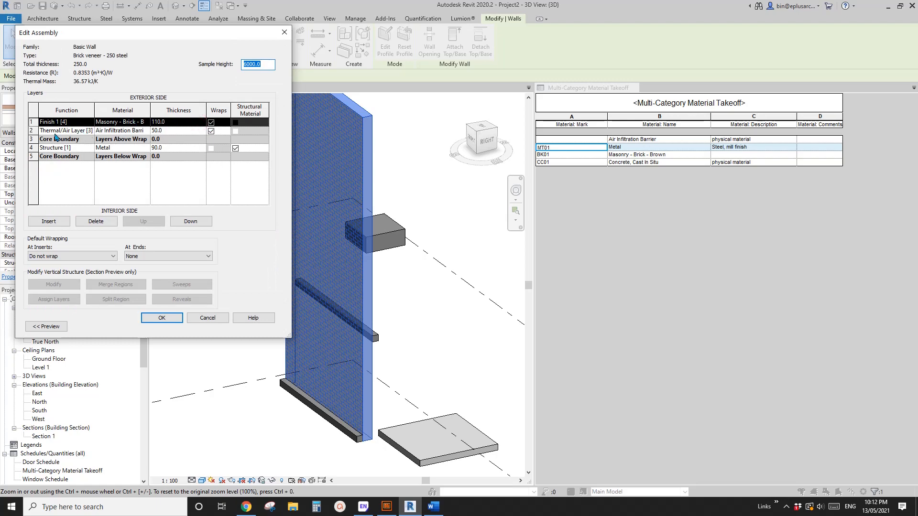
View the identity information of the thermal/air layer's Air Infiltration Barrier material, and leave the wall type without changes.
click(124, 131)
click(146, 131)
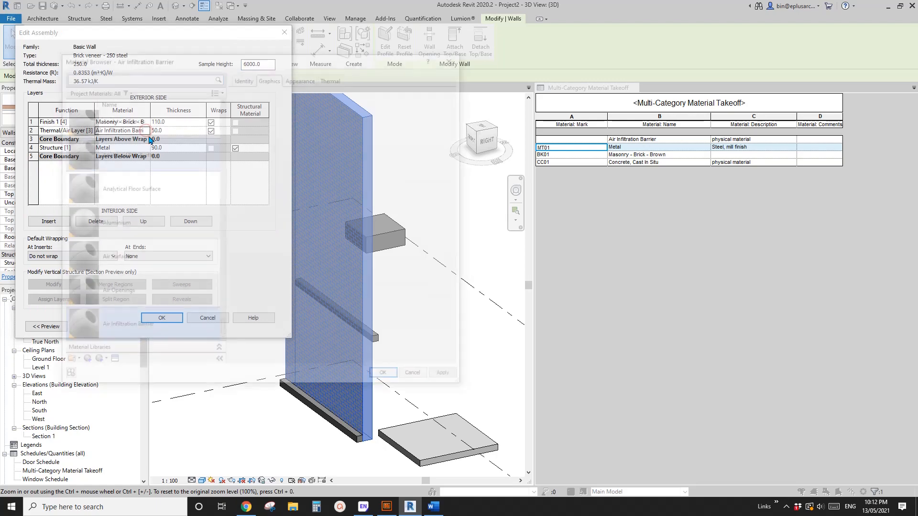
click(245, 77)
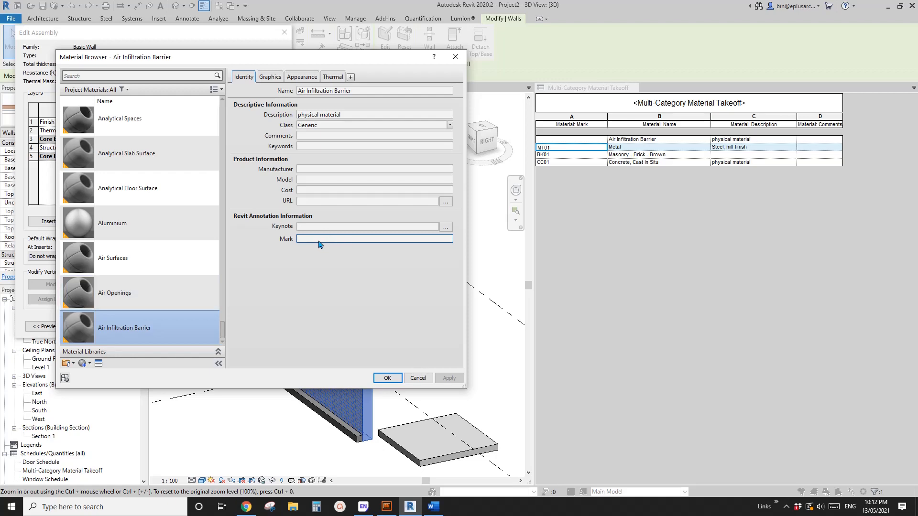
click(419, 380)
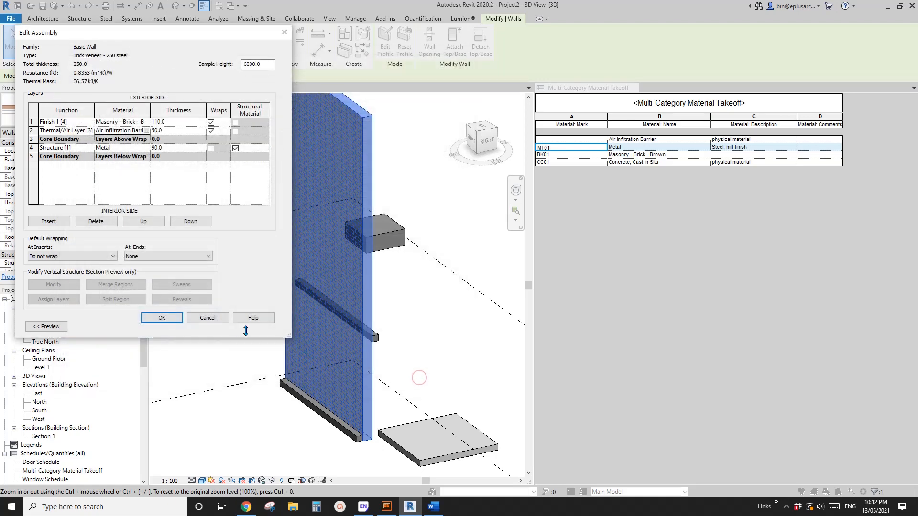
click(209, 318)
click(218, 326)
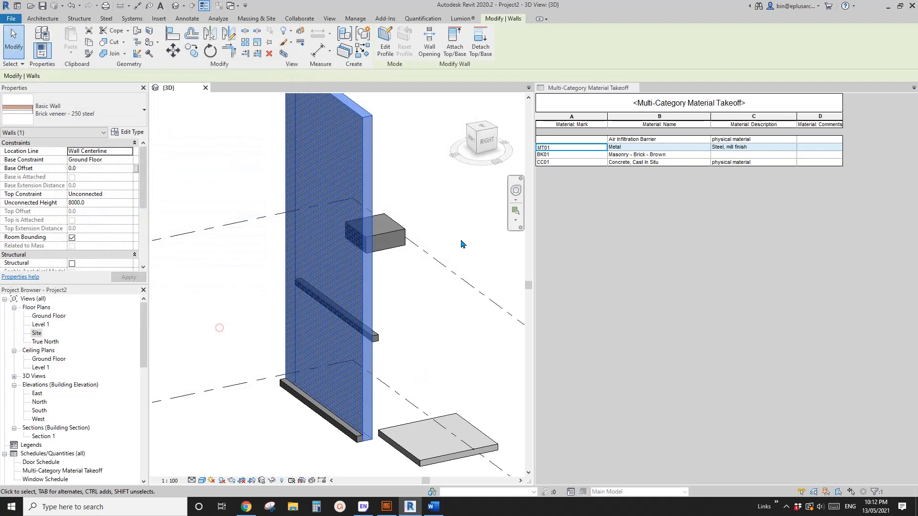
Filter the material takeoff by Material: Mark with the condition "has no value" and accept the filter.
middle_drag(500, 192, 473, 211)
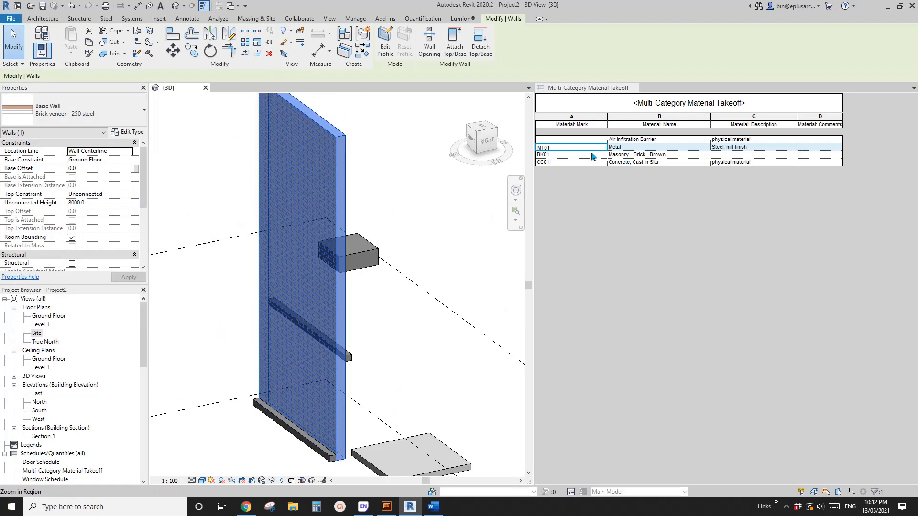
click(592, 140)
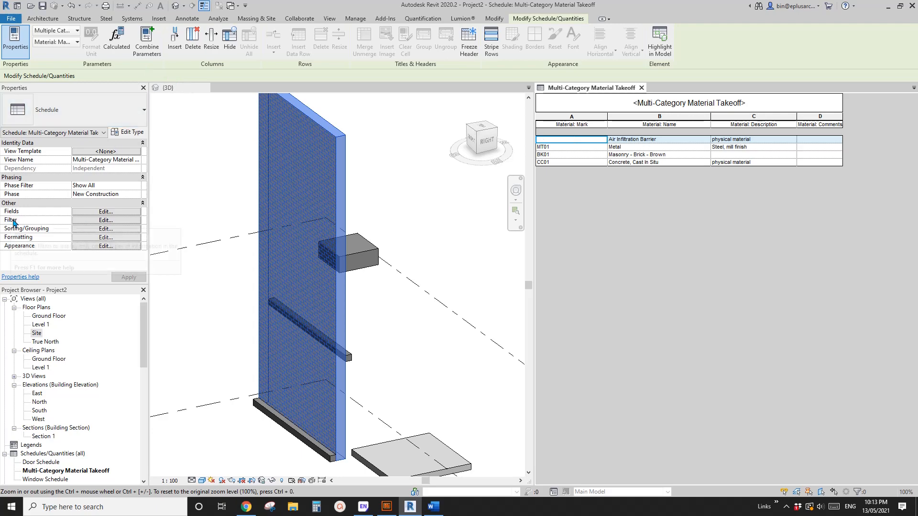
click(105, 220)
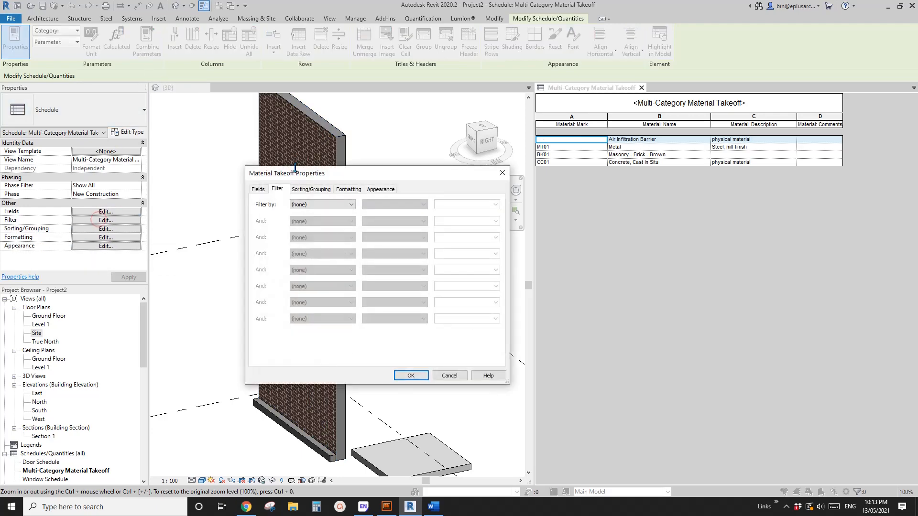
click(276, 189)
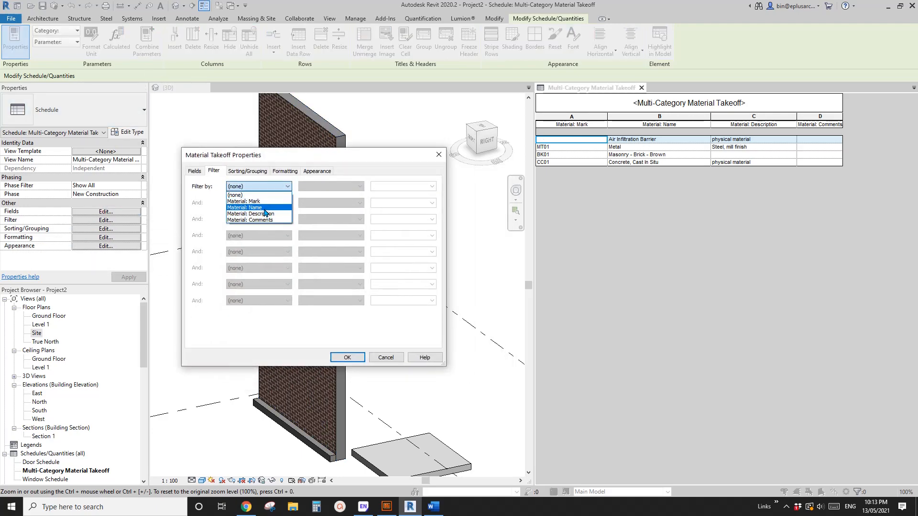
click(262, 203)
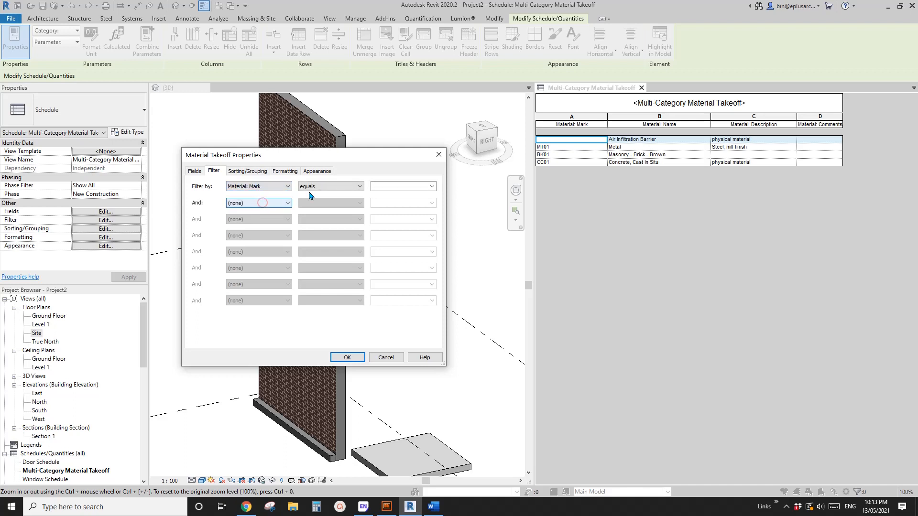
click(330, 186)
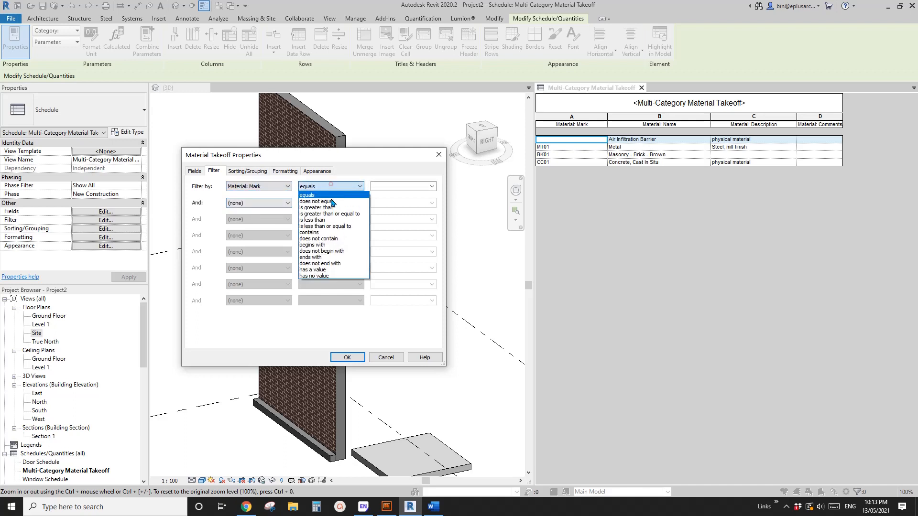
click(324, 276)
click(348, 357)
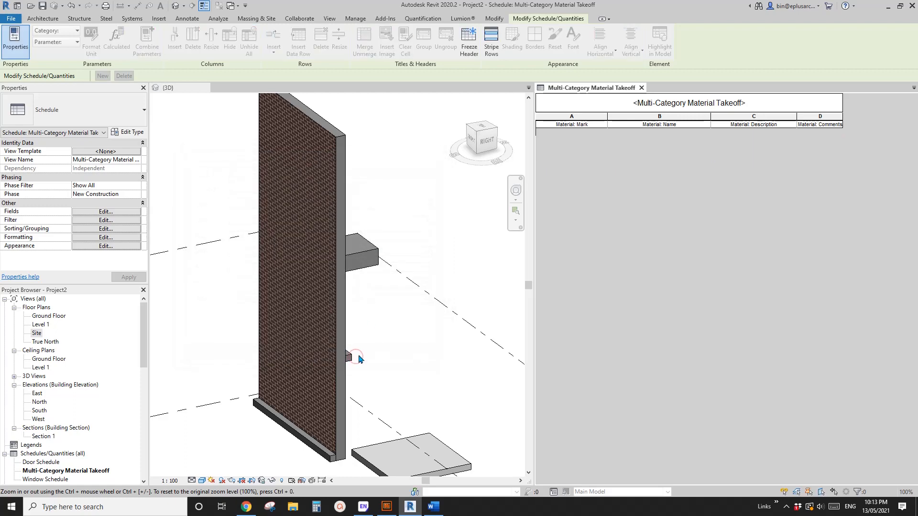
Change the takeoff's Material: Mark filter condition to "is greater than" with a blank value and accept it.
click(127, 211)
click(214, 171)
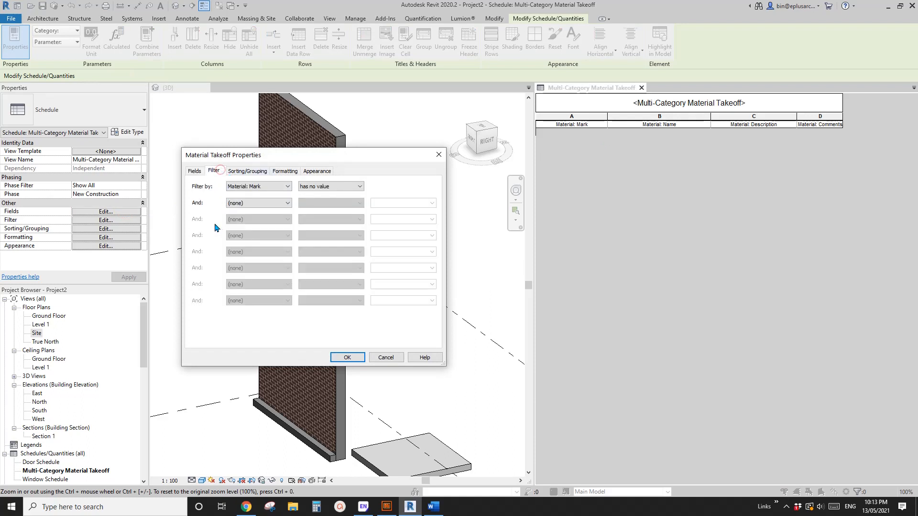
click(338, 188)
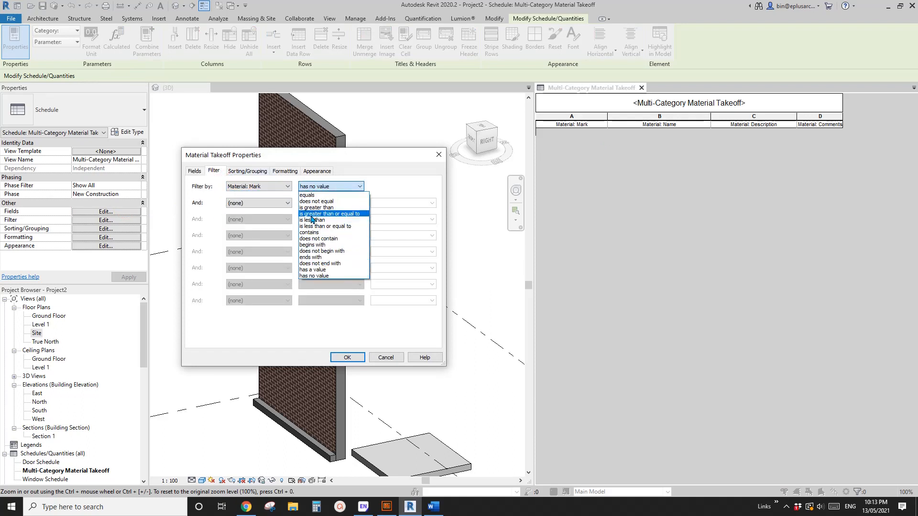
click(323, 208)
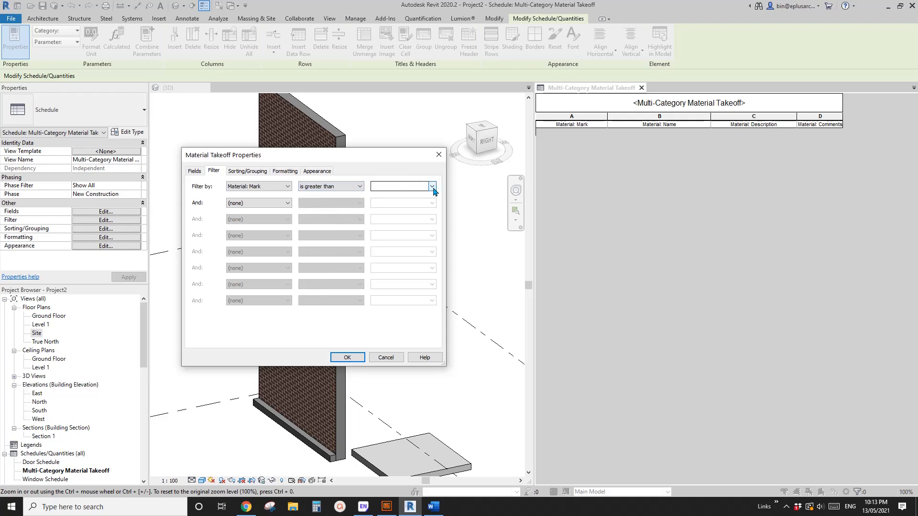
click(348, 358)
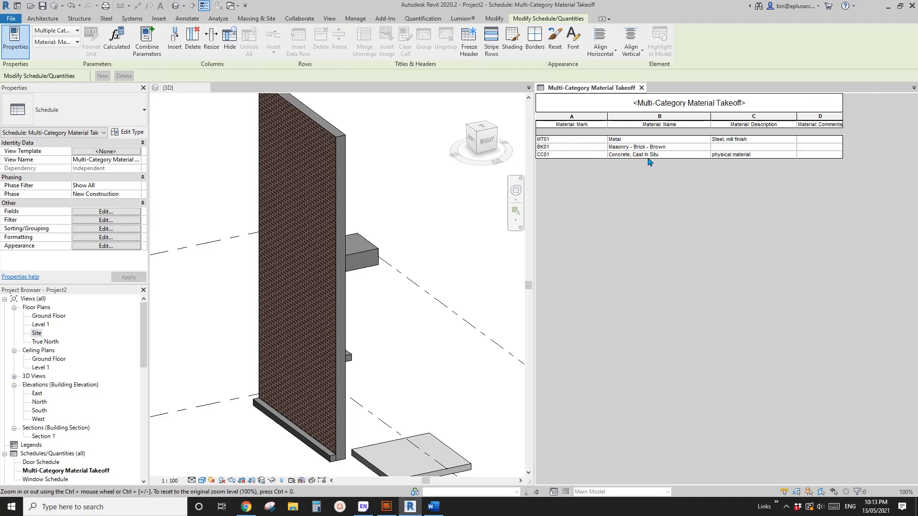
Test the filter by clearing the Metal material's mark in the takeoff, and undo the change.
click(591, 141)
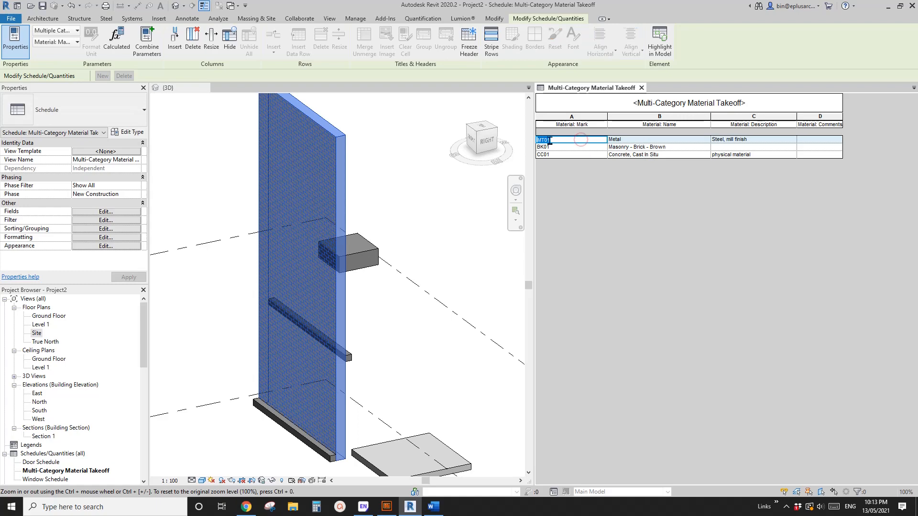
key(BackSpace)
click(579, 151)
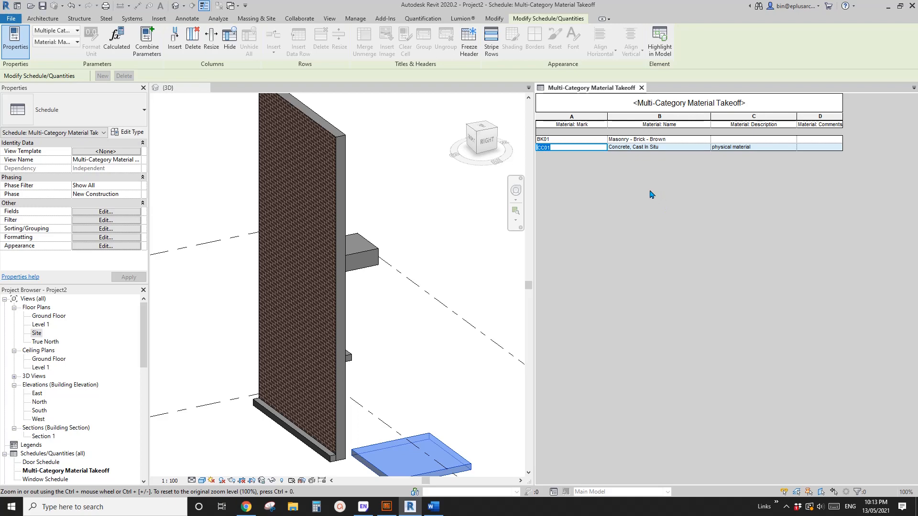
click(391, 162)
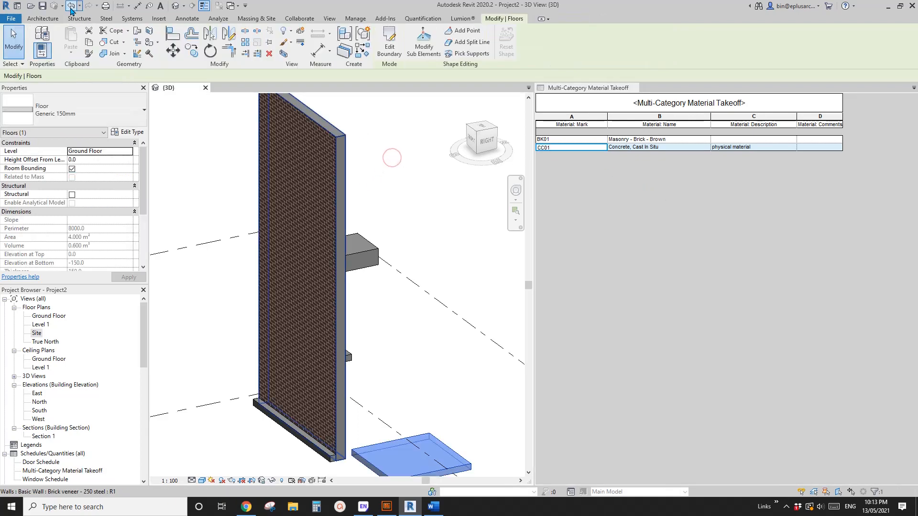
key(ctrl+z)
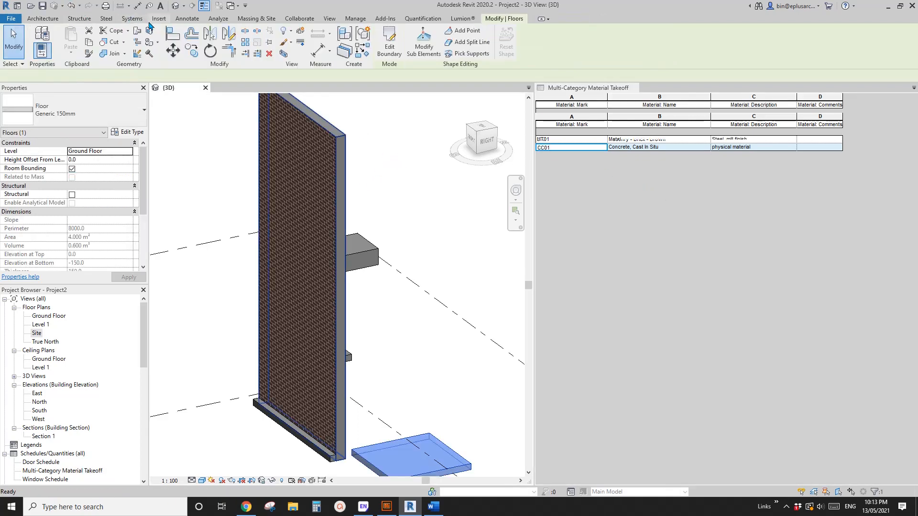
Open the material selection for the structure layer of the Generic - 400mm roof type.
scroll(411, 176, down, 2)
middle_drag(410, 176, 427, 158)
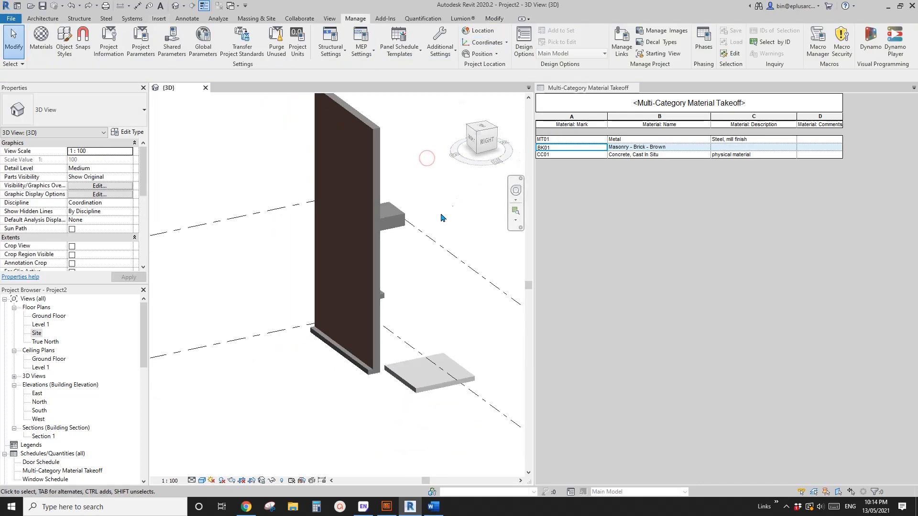
shift+middle_drag(441, 217, 378, 243)
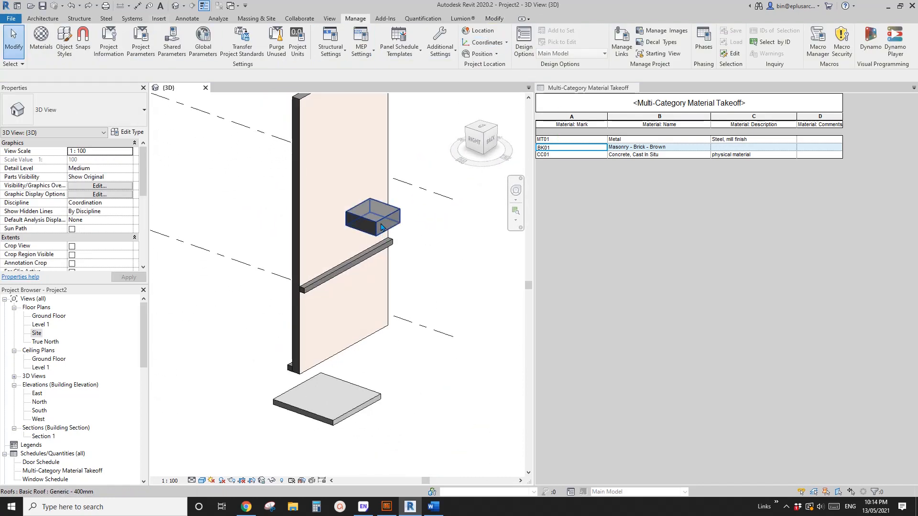
click(380, 226)
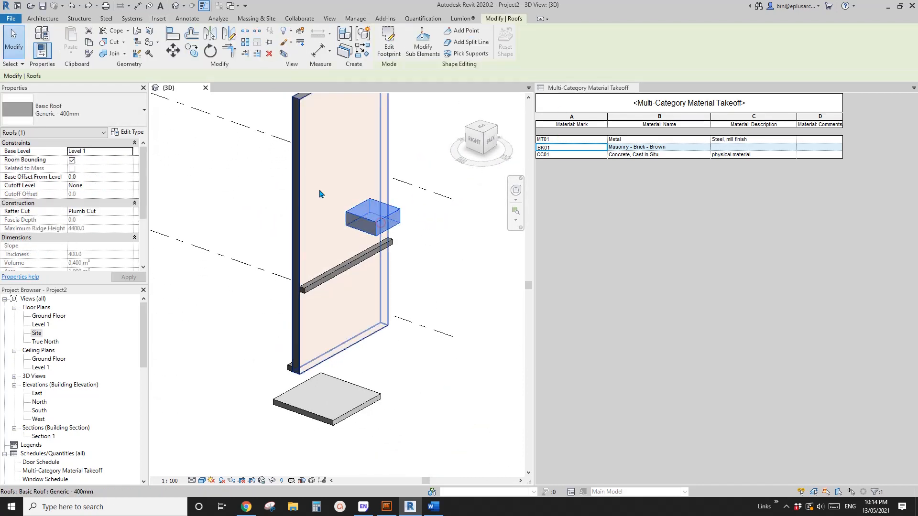
click(125, 132)
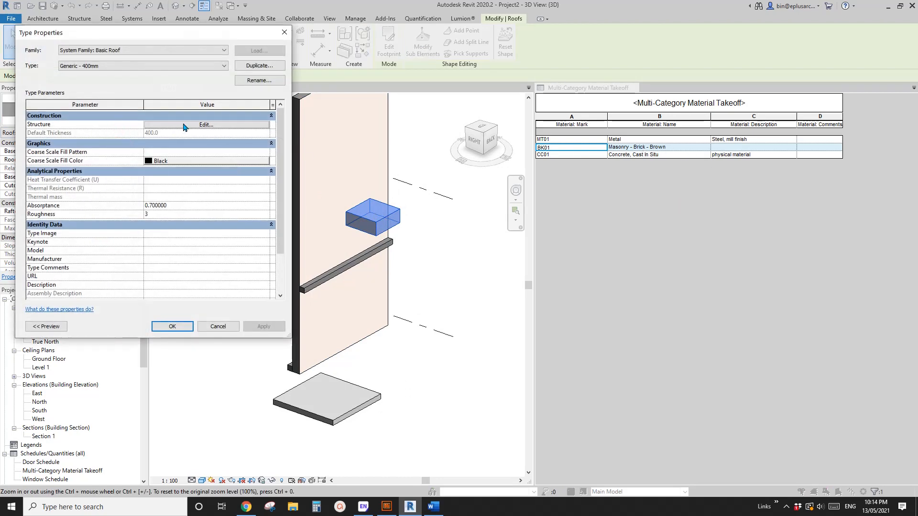
click(184, 125)
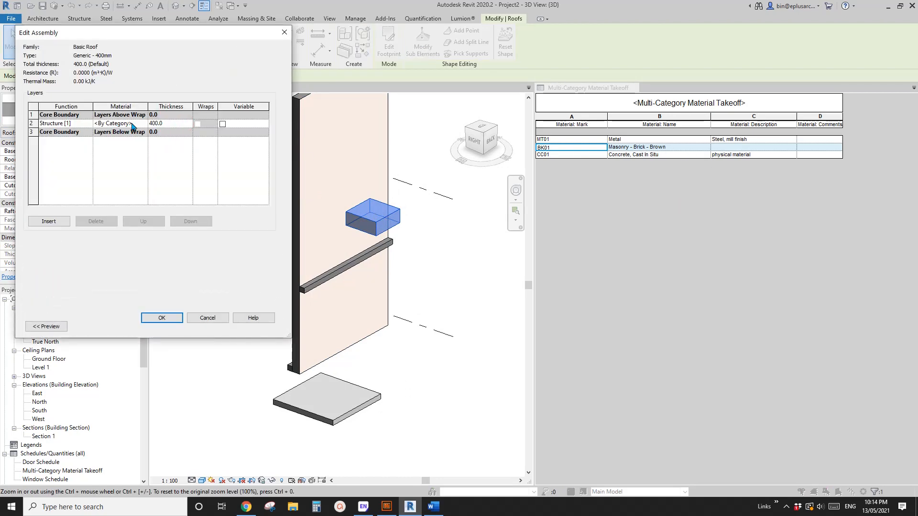
click(144, 123)
click(145, 124)
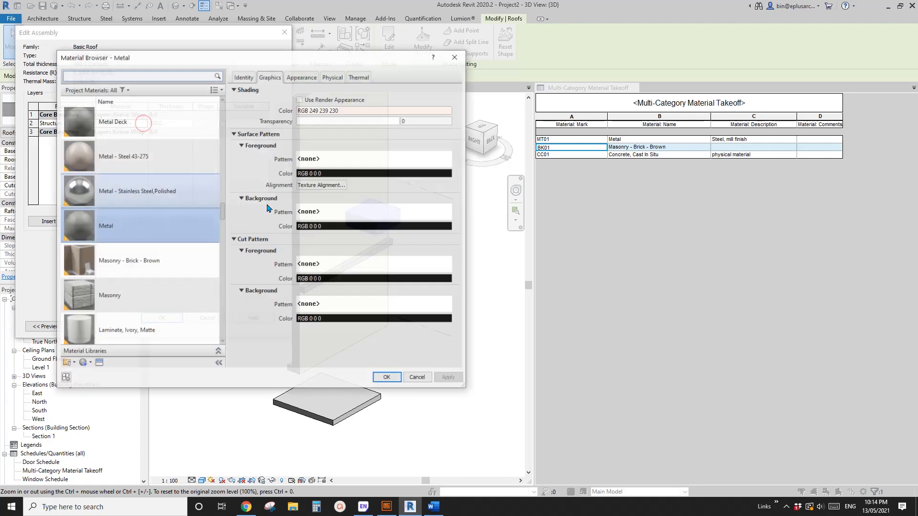
Find the Default Roof material, assign it to the roof's structure layer, and accept the roof type's dialogs.
click(189, 77)
text(D)
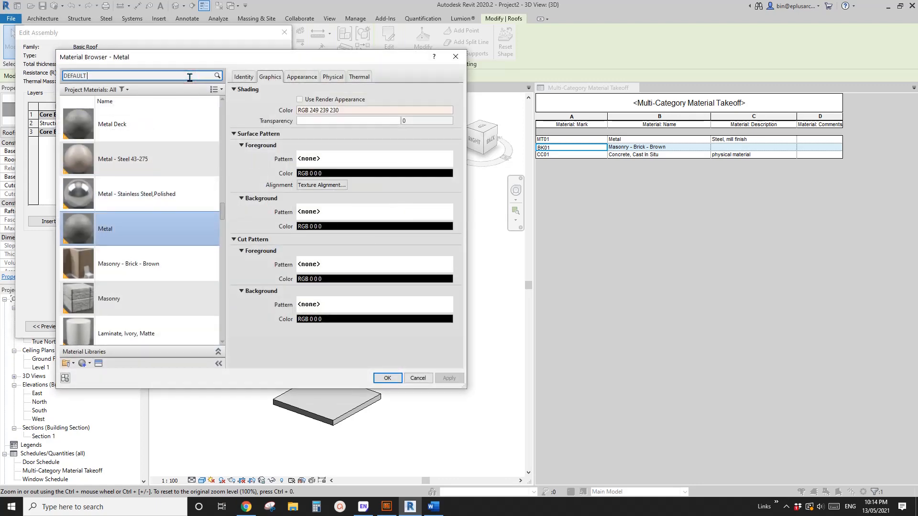
text(OOF)
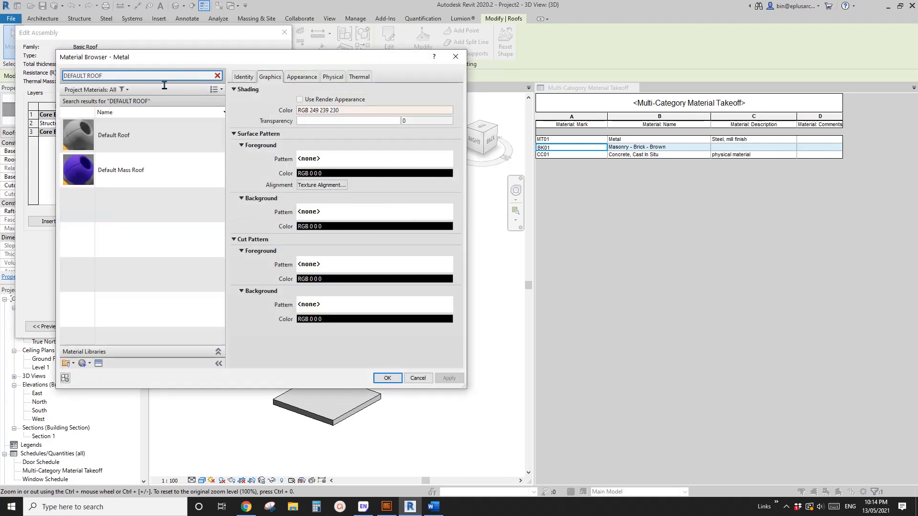
click(85, 137)
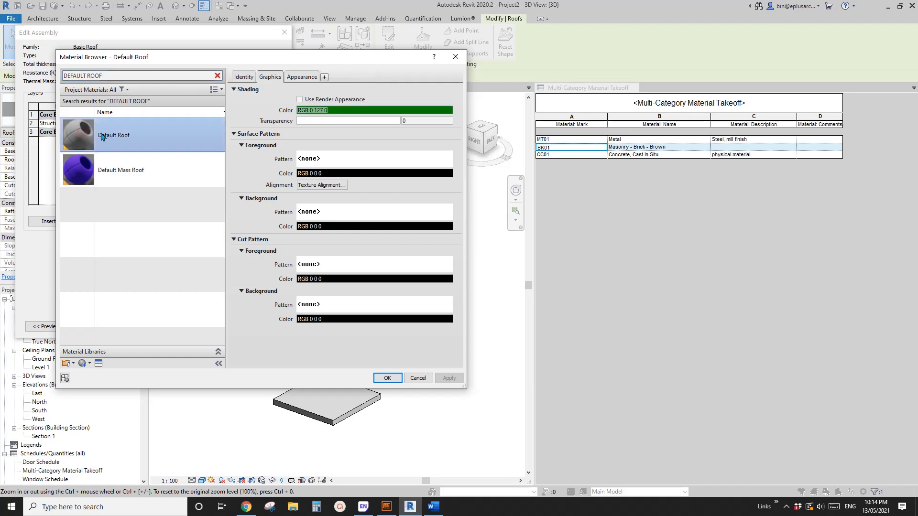
click(396, 381)
click(170, 316)
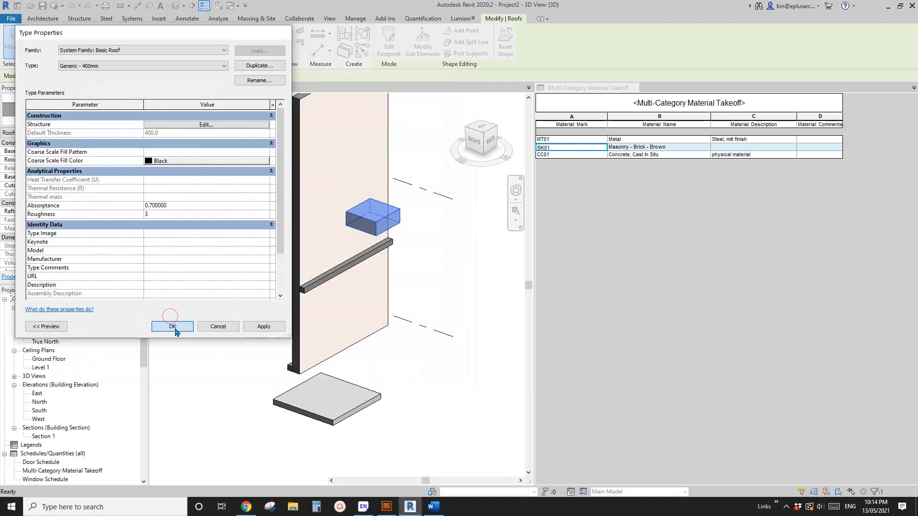
click(172, 326)
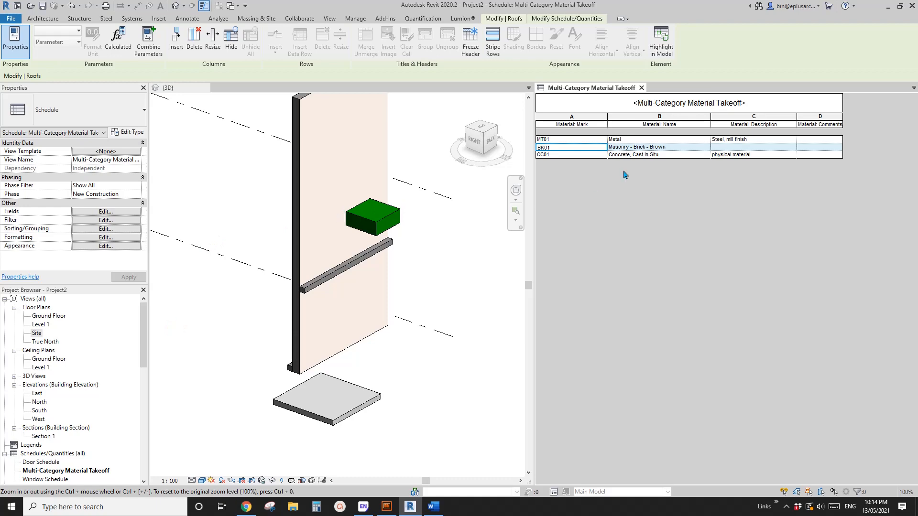
View the Default Roof material among the project materials and the model categories in Object Styles, making no changes.
click(355, 19)
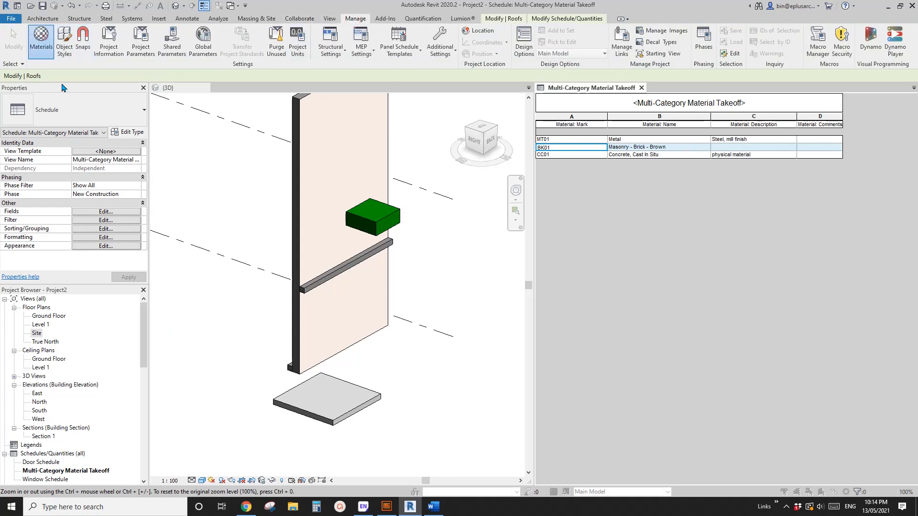
click(40, 39)
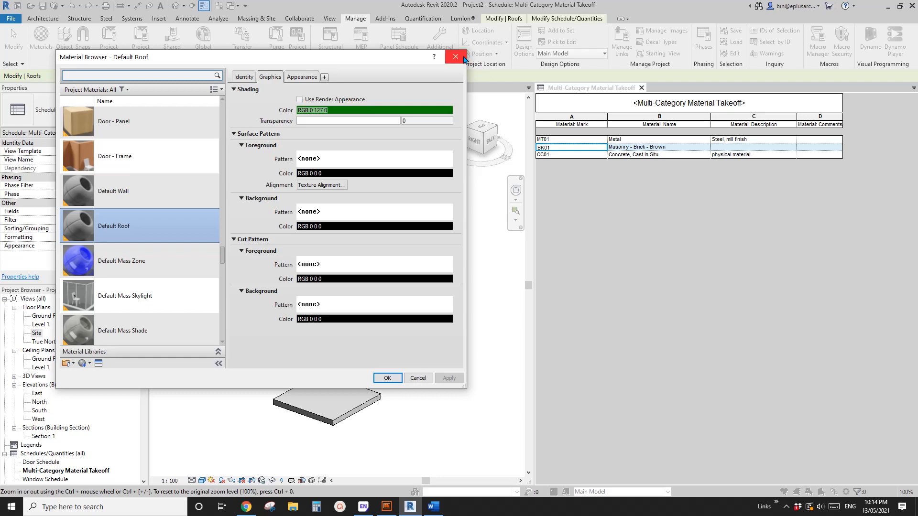
click(455, 57)
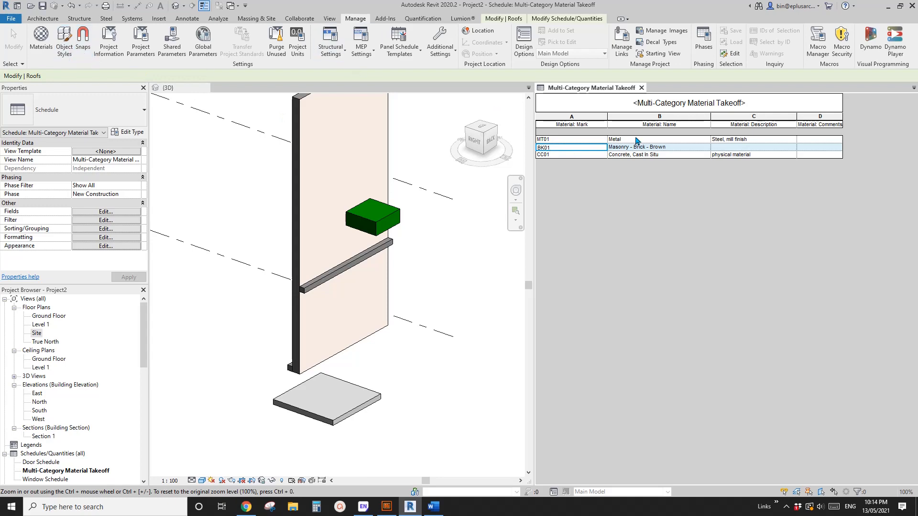
click(64, 41)
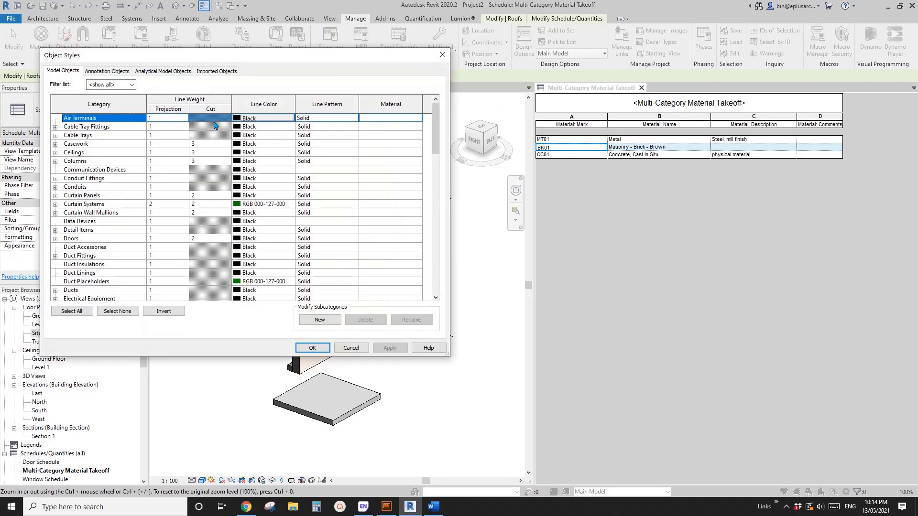
click(442, 55)
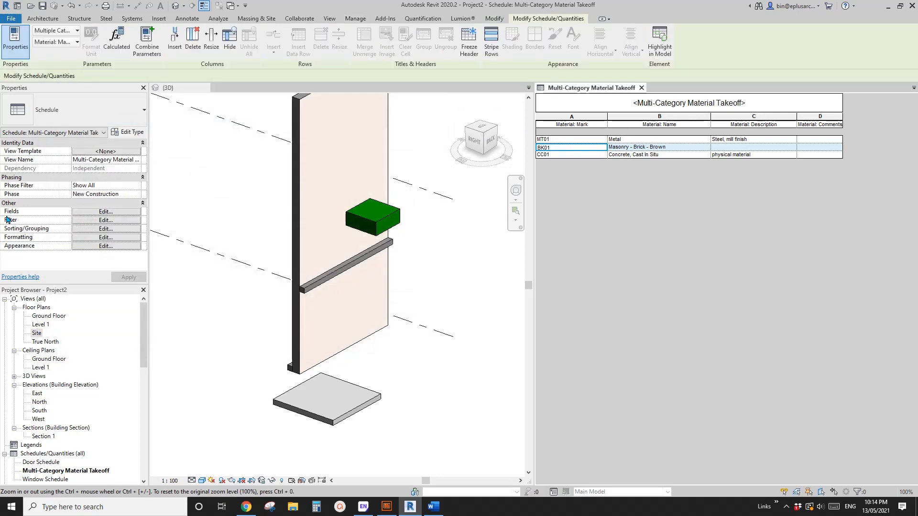
Try filtering the takeoff by Material: Comments with the "is greater than" condition and an empty value.
click(105, 220)
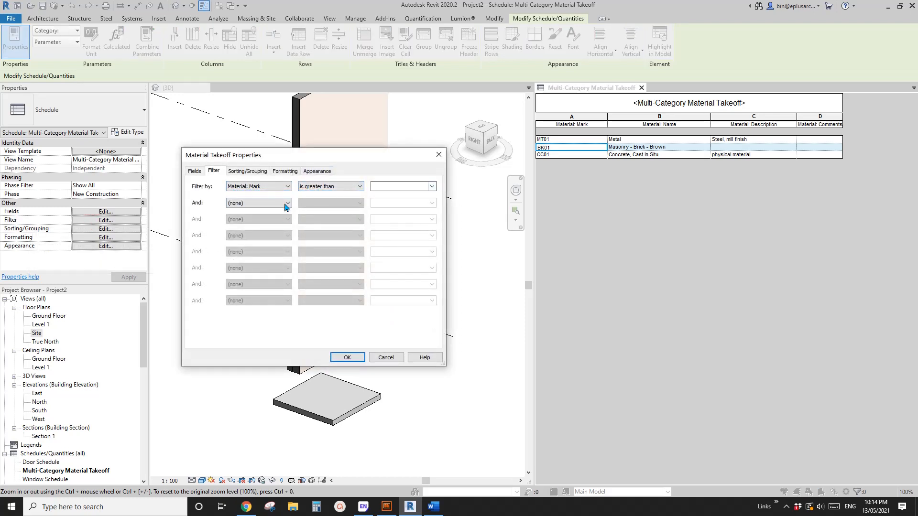
click(287, 189)
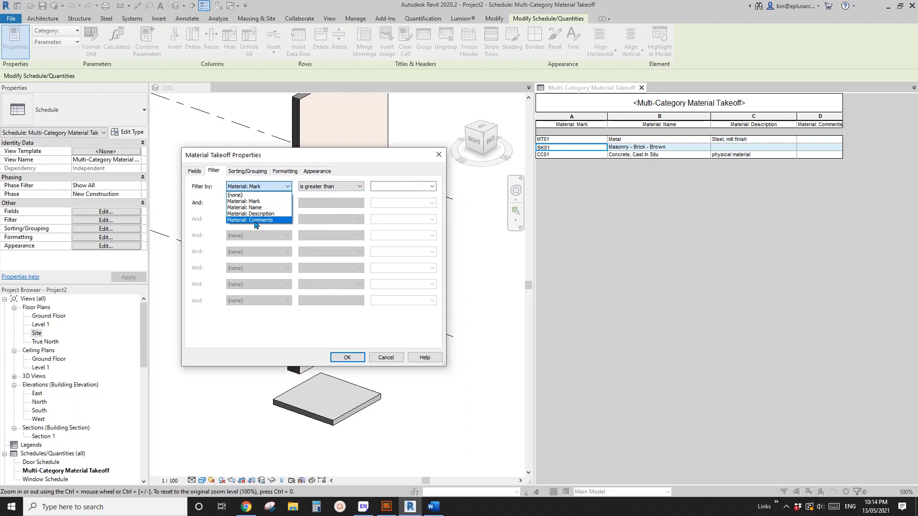
click(255, 220)
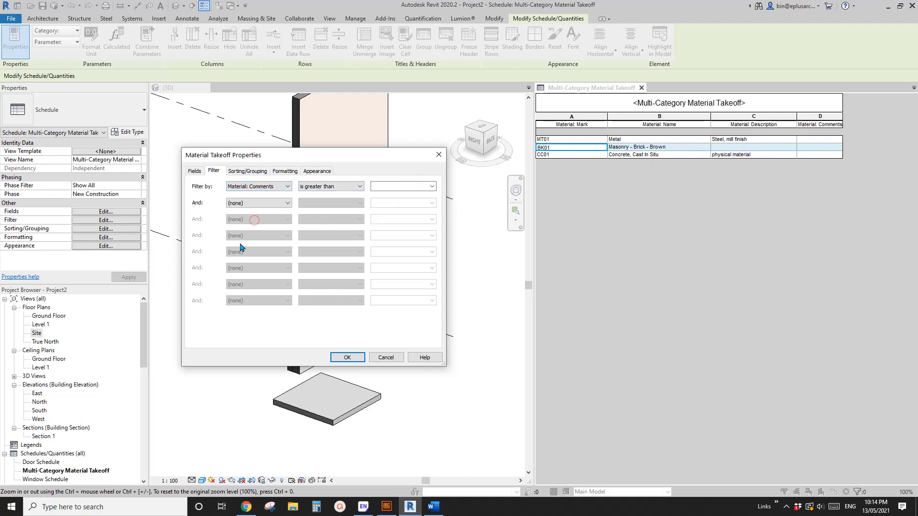
click(349, 189)
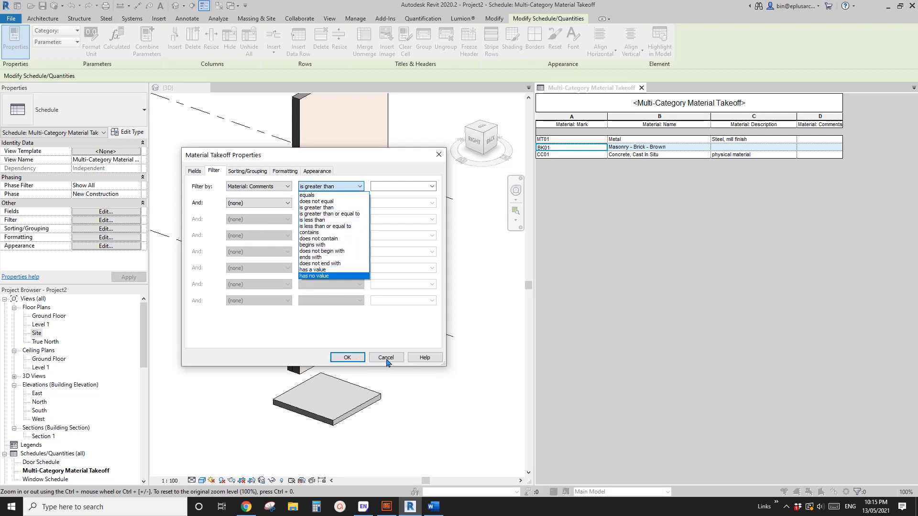
click(354, 361)
click(348, 359)
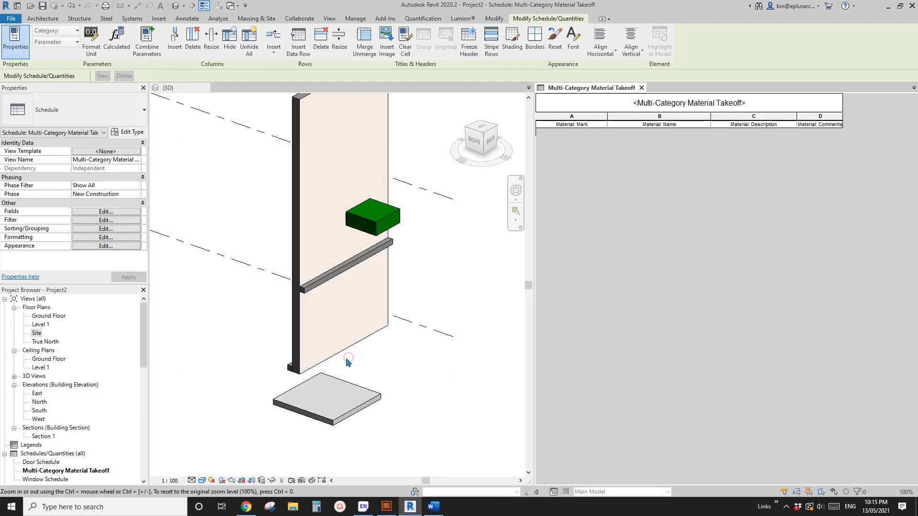
Remove the takeoff's filter by setting its filter parameter to (none).
click(123, 211)
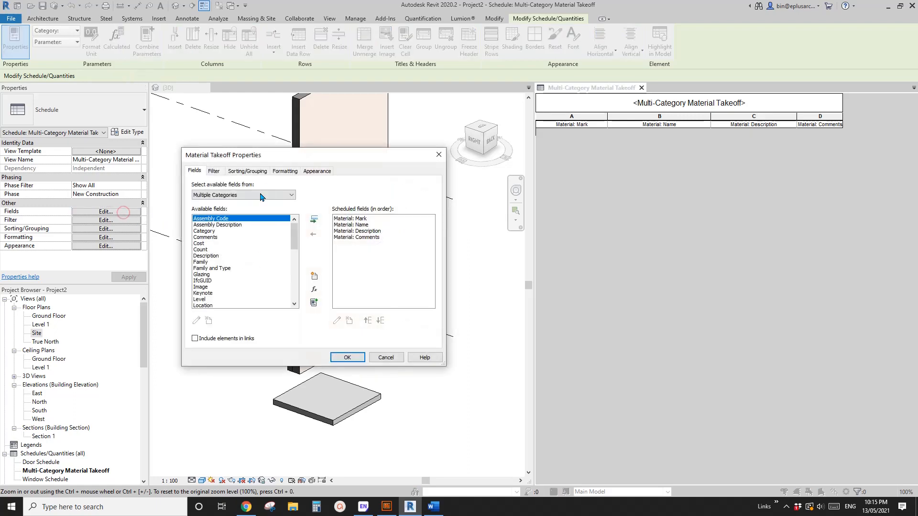
click(438, 155)
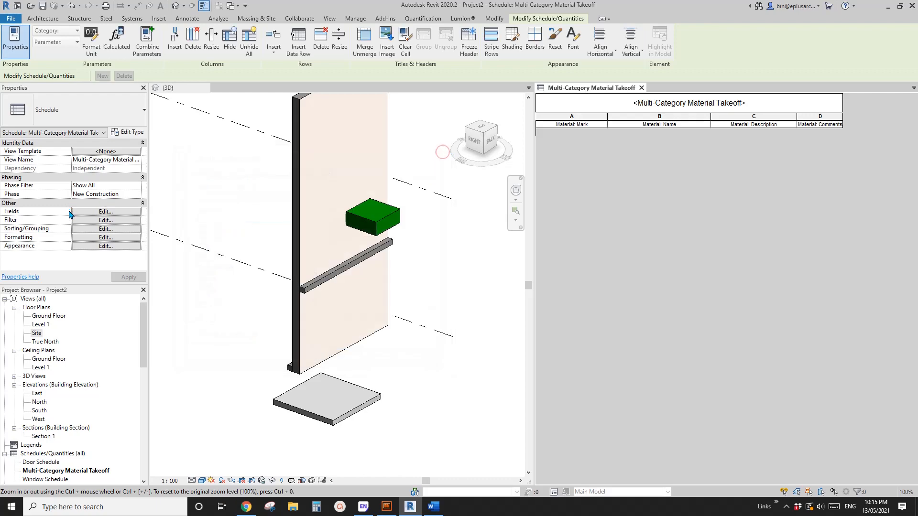
click(89, 220)
click(259, 187)
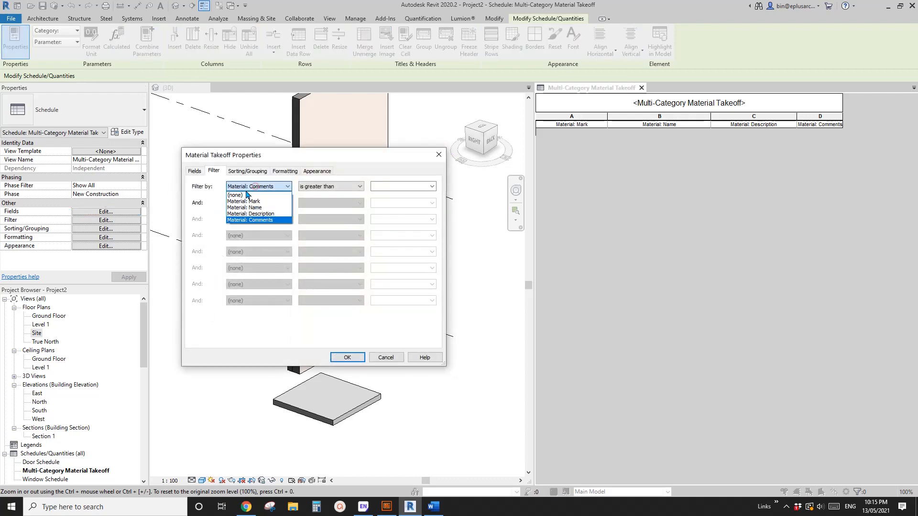
click(238, 194)
click(347, 357)
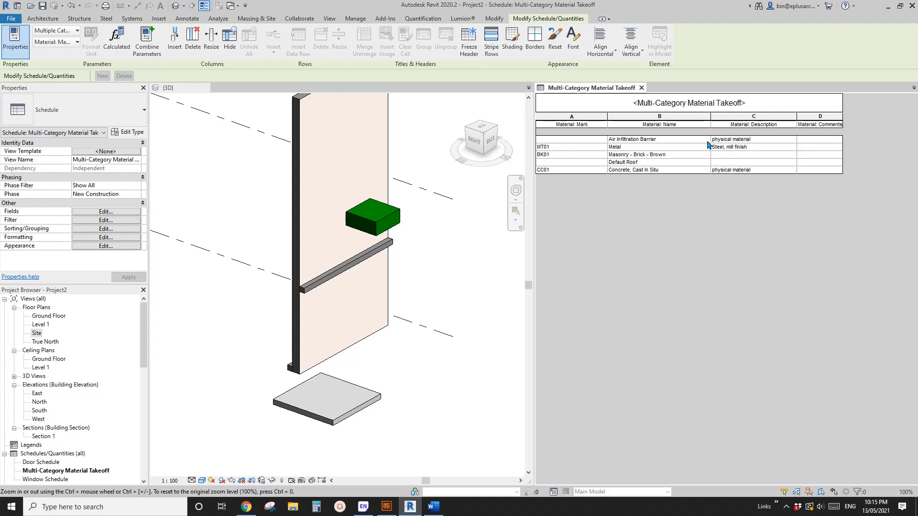
Enter "Do not show in schedule" as the material comment for Air Infiltration Barrier in the takeoff.
click(810, 139)
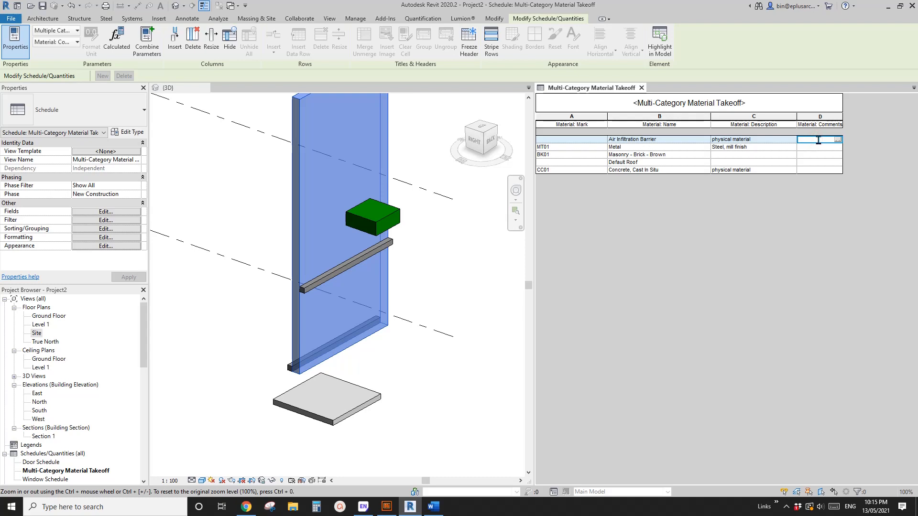
text(N)
key(BackSpace)
text(Do not show in schedule)
click(781, 155)
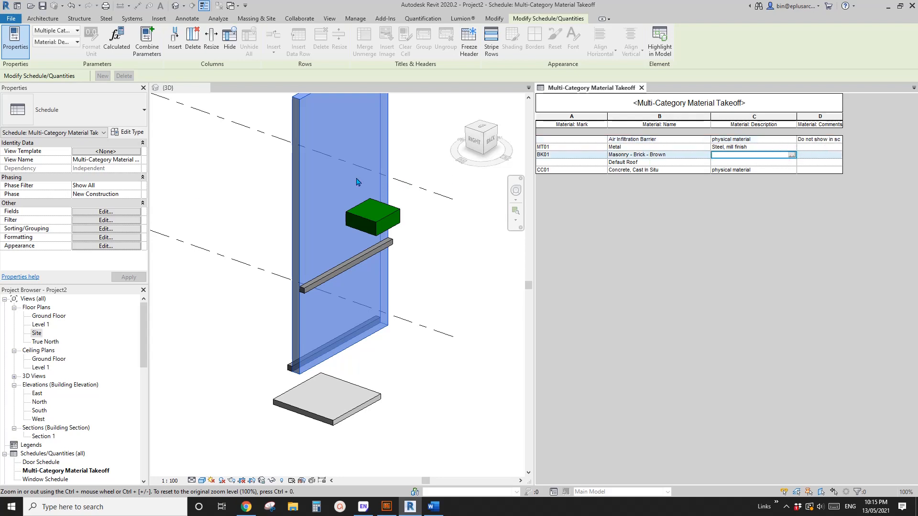
Filter the takeoff to rows where Material: Comments equals "Do not show in schedule".
click(107, 220)
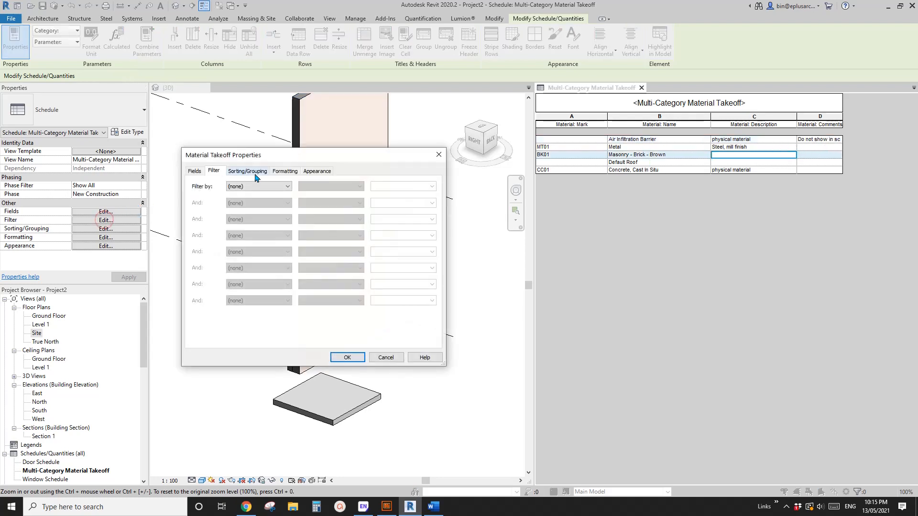
click(272, 186)
click(257, 220)
click(343, 188)
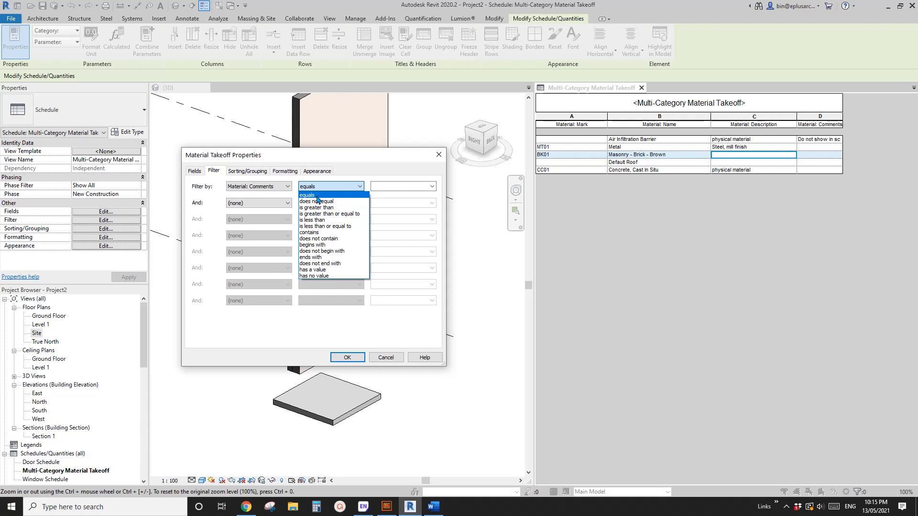
click(317, 196)
click(432, 187)
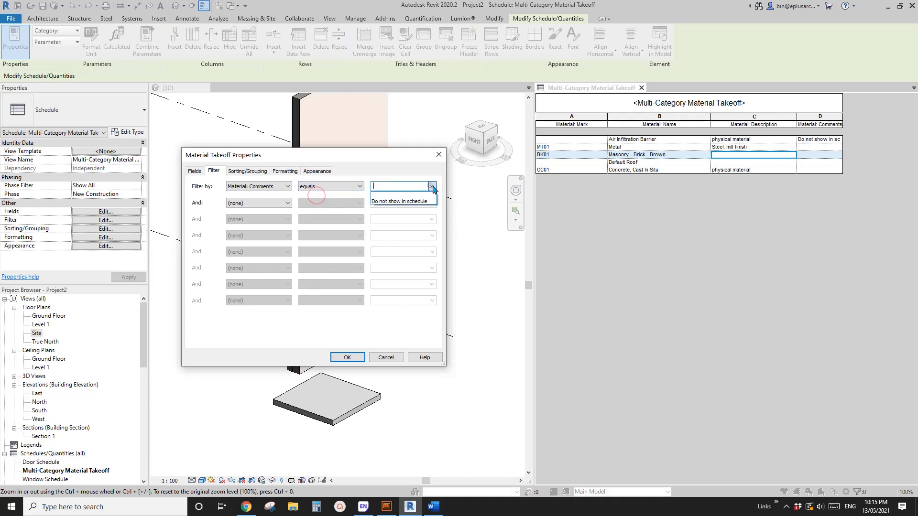
click(390, 201)
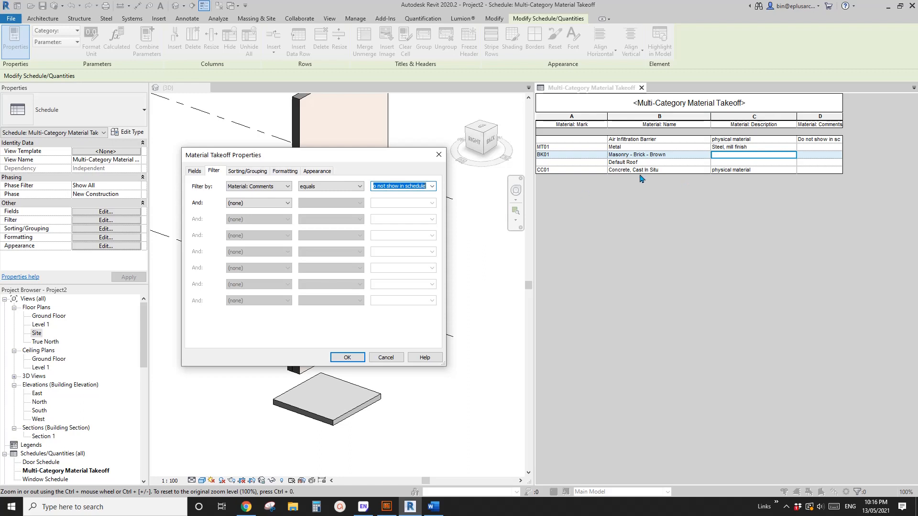
click(346, 358)
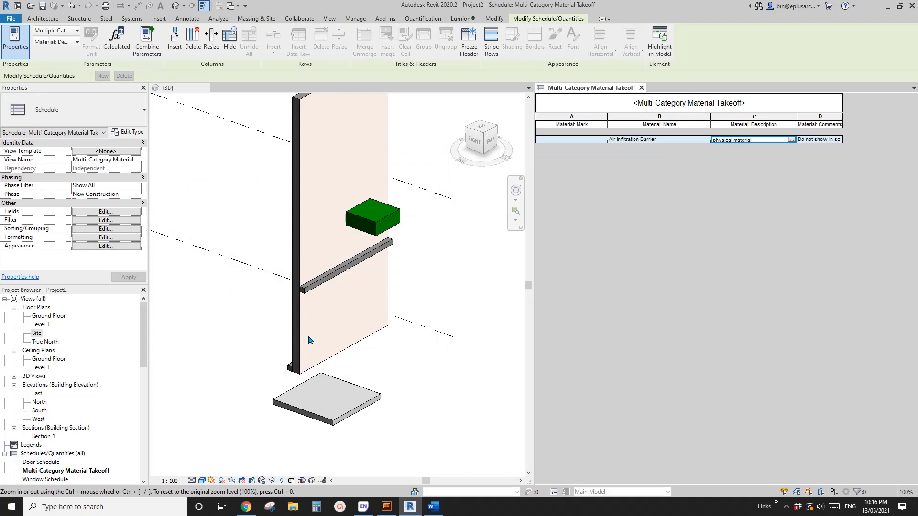
Change the Material: Comments filter condition to "does not equal", keeping the value "Do not show in schedule".
click(102, 220)
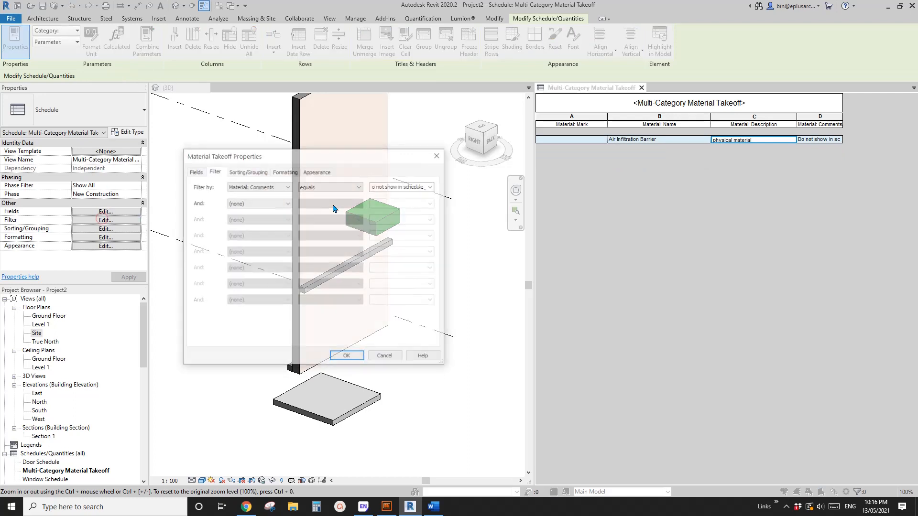
click(355, 187)
scroll(335, 205, up, 1)
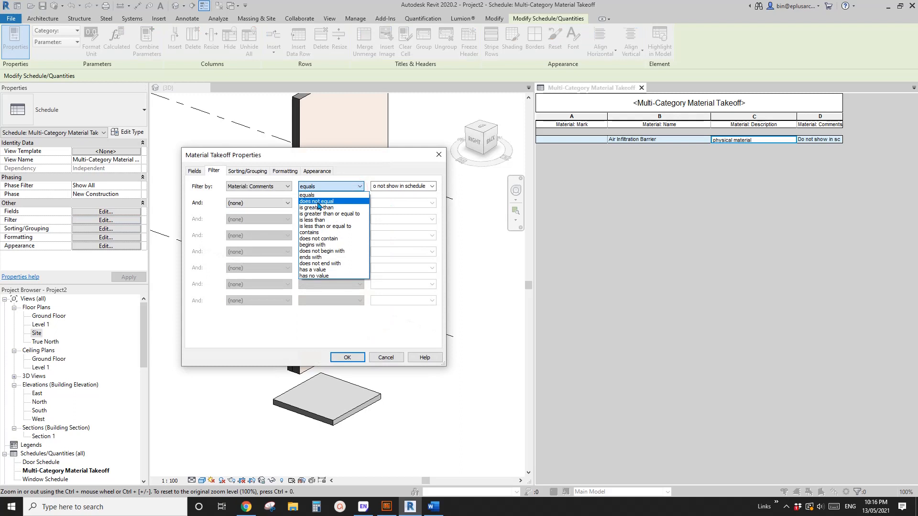
click(319, 201)
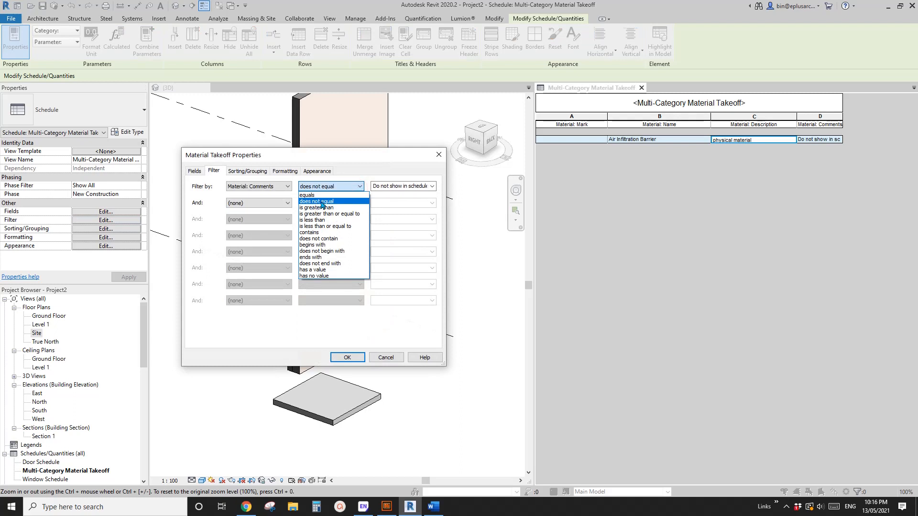
click(348, 357)
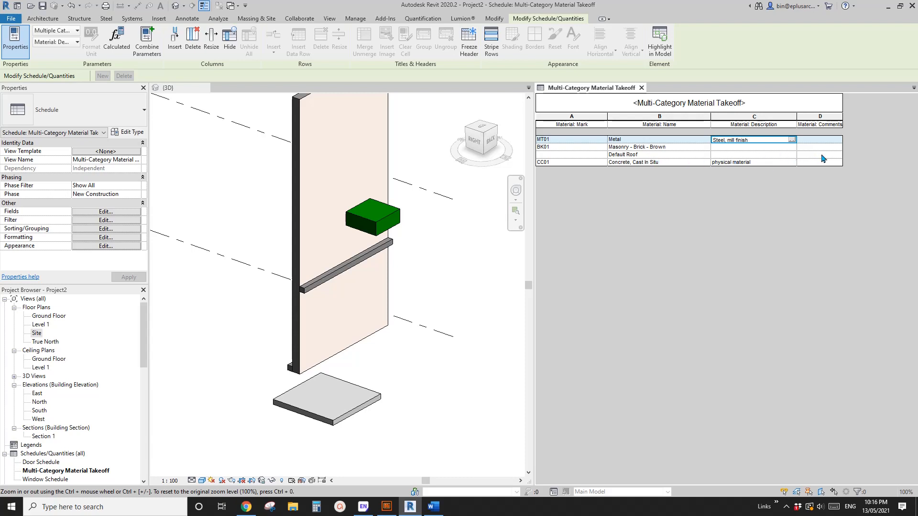
Set the Default Roof material's comment in the takeoff to the existing value "Do not show in schedule".
click(589, 155)
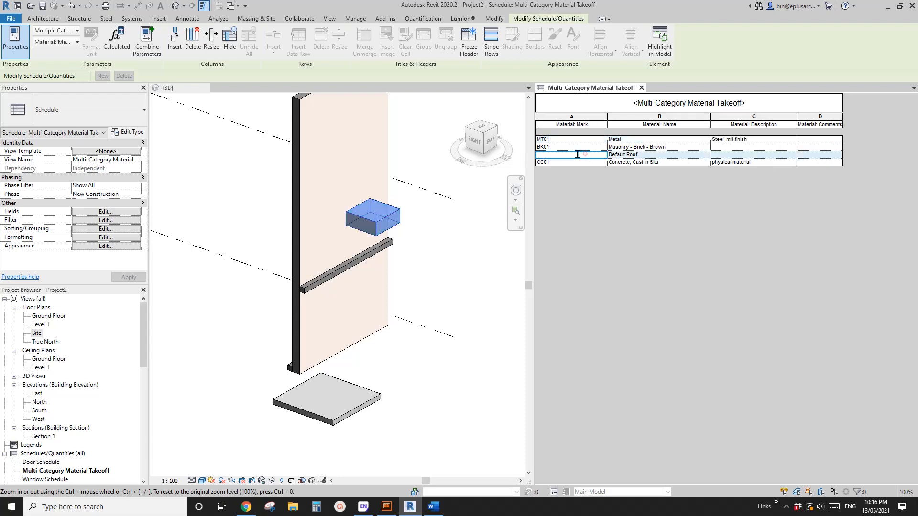
click(822, 155)
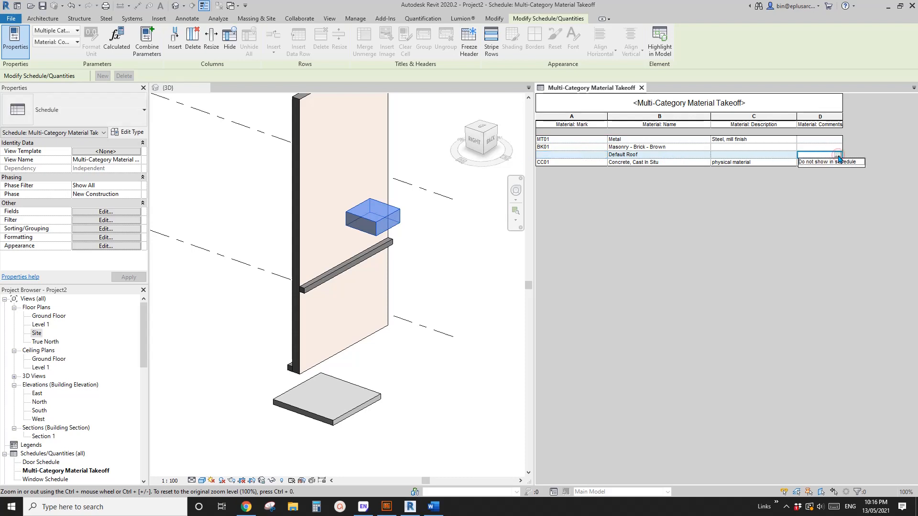
click(829, 193)
click(838, 155)
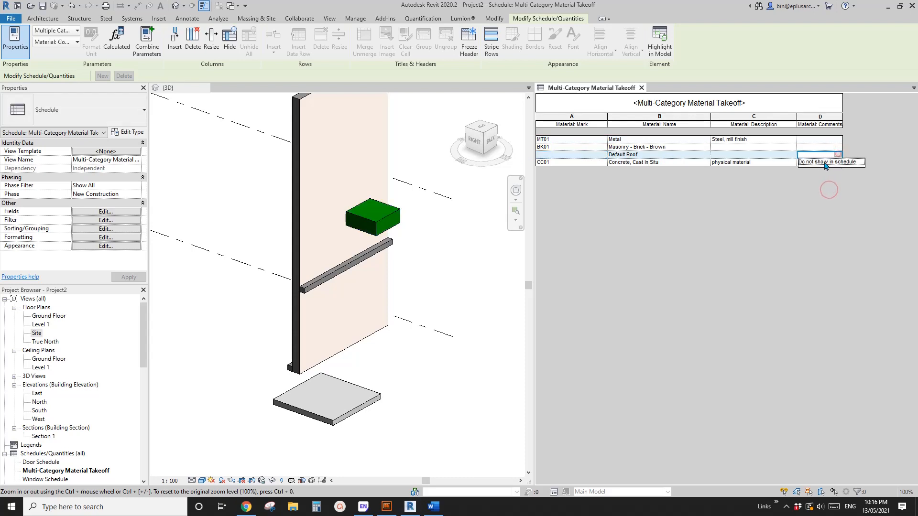
click(842, 162)
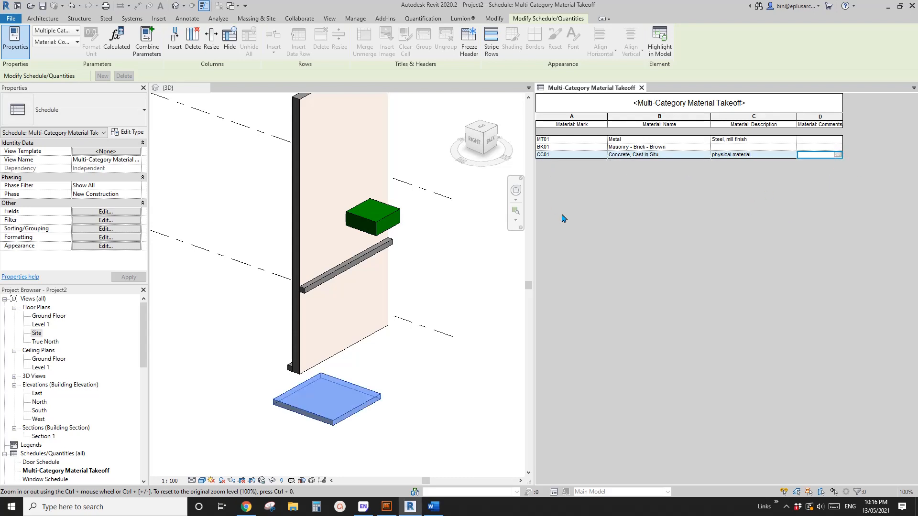
Clear the Comments field in the Default Roof material's identity data and accept the material changes.
click(263, 198)
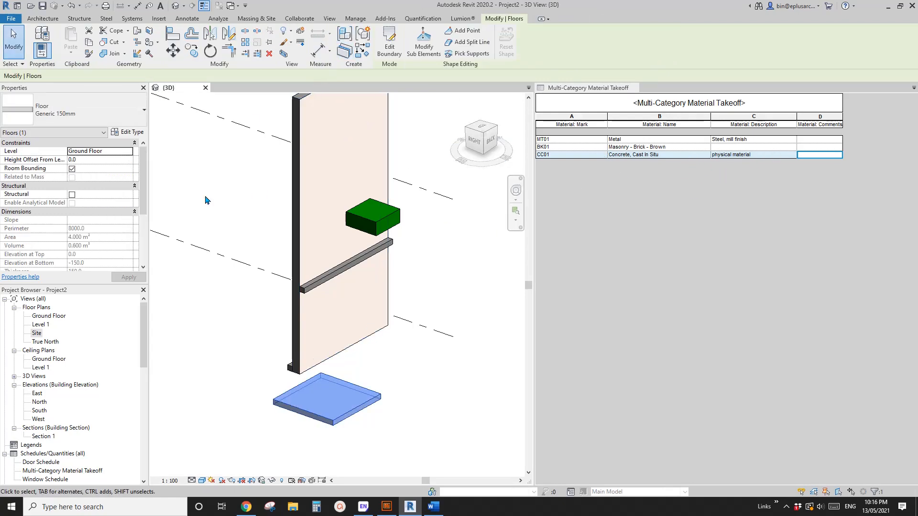
click(355, 18)
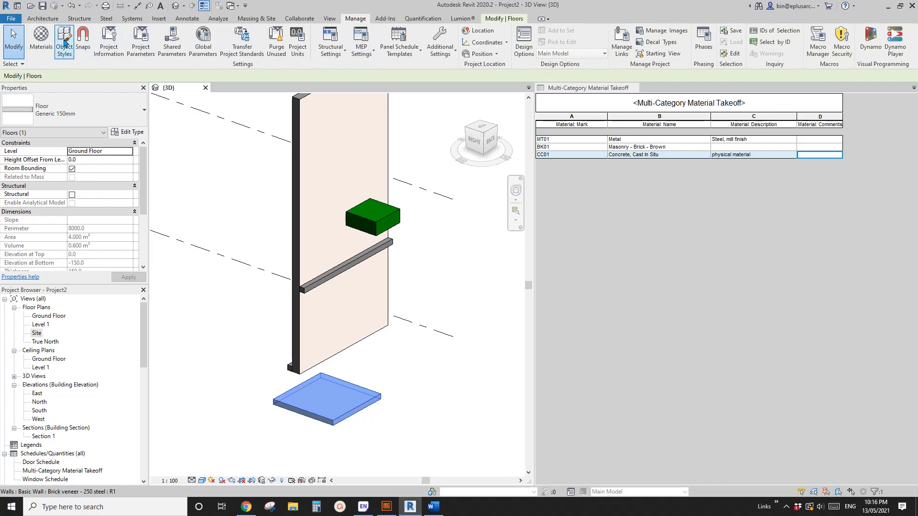
click(41, 38)
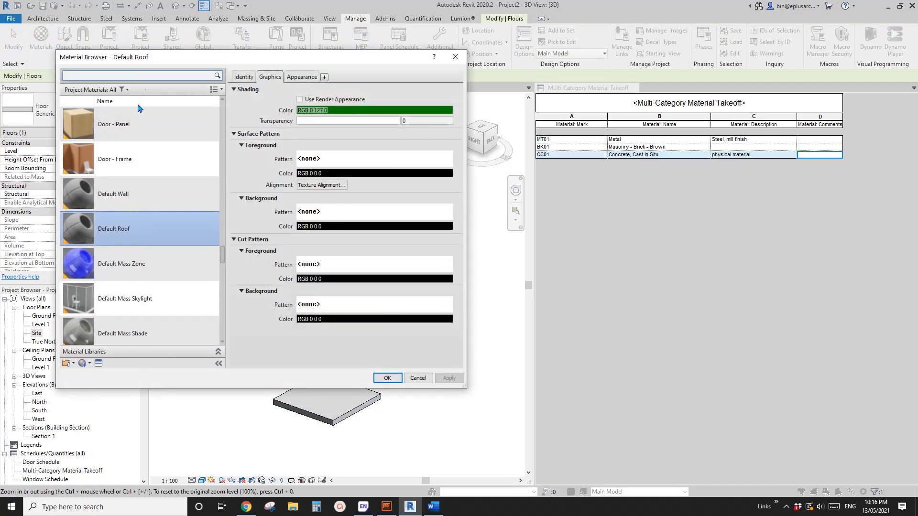
click(244, 78)
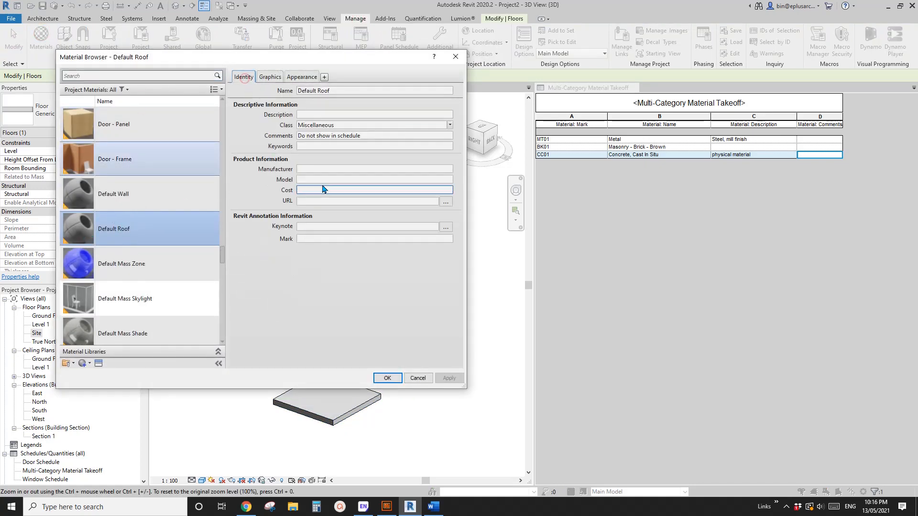
click(307, 137)
key(Delete)
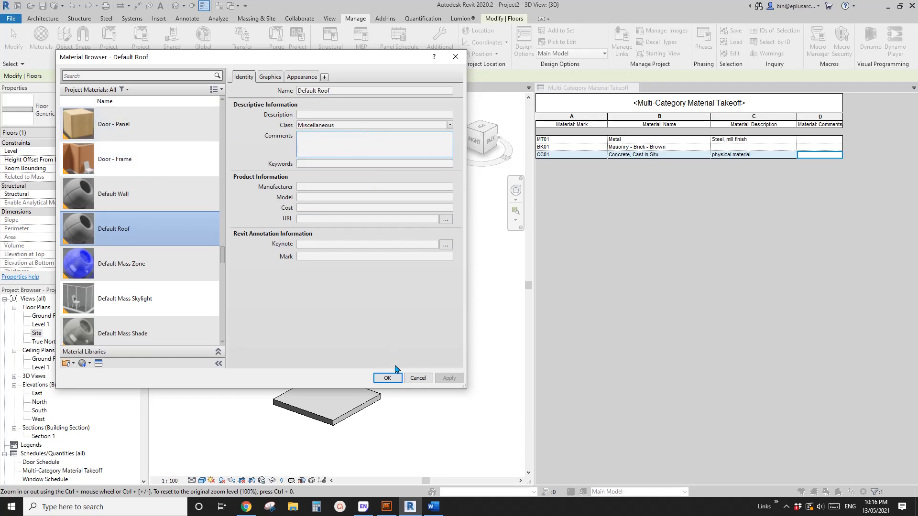
click(387, 377)
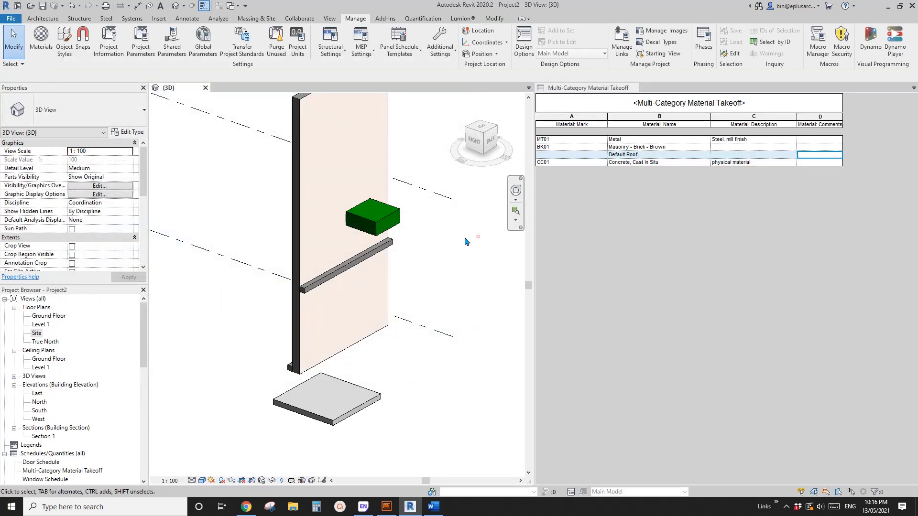
Select the Default Roof row in the takeoff and examine the corresponding roof in the 3D view.
middle_drag(448, 265, 433, 267)
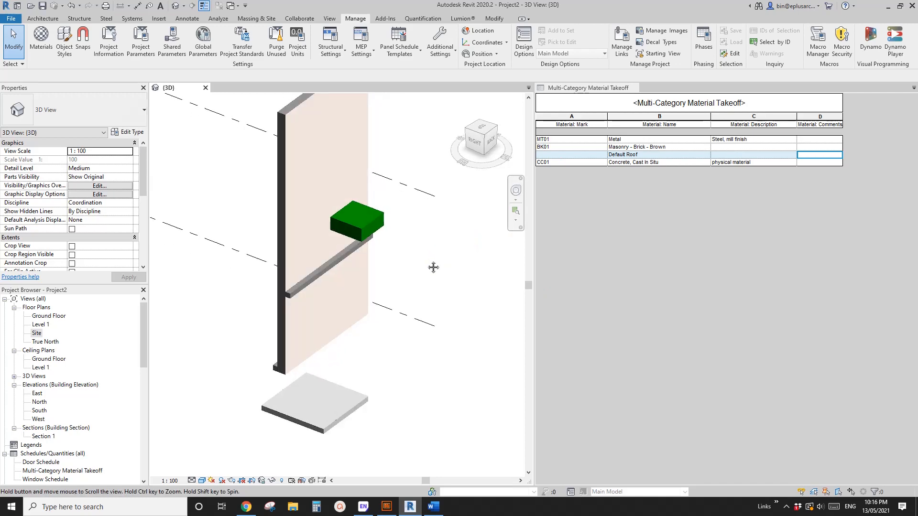
click(562, 155)
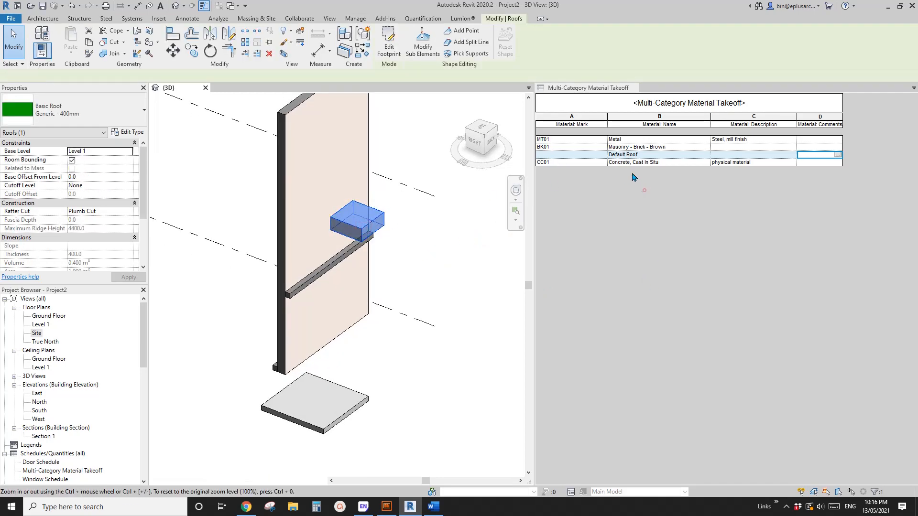
click(642, 188)
click(621, 155)
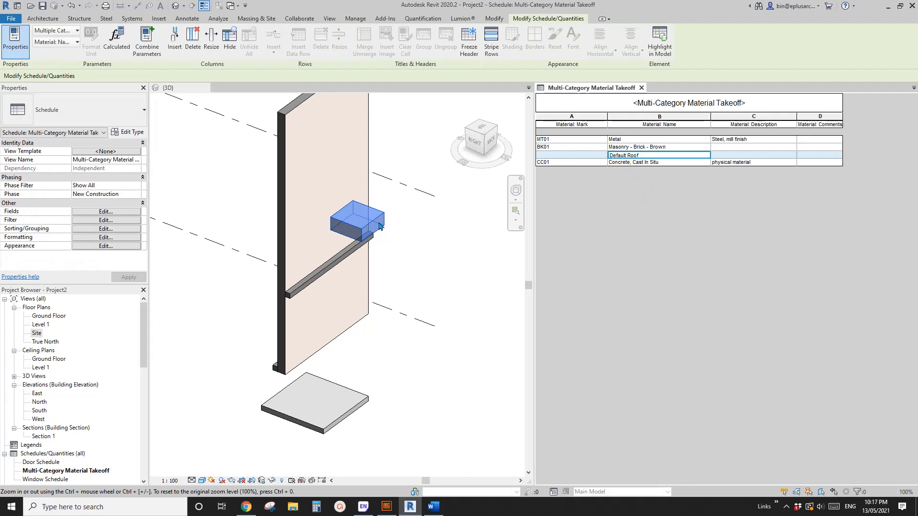
click(452, 251)
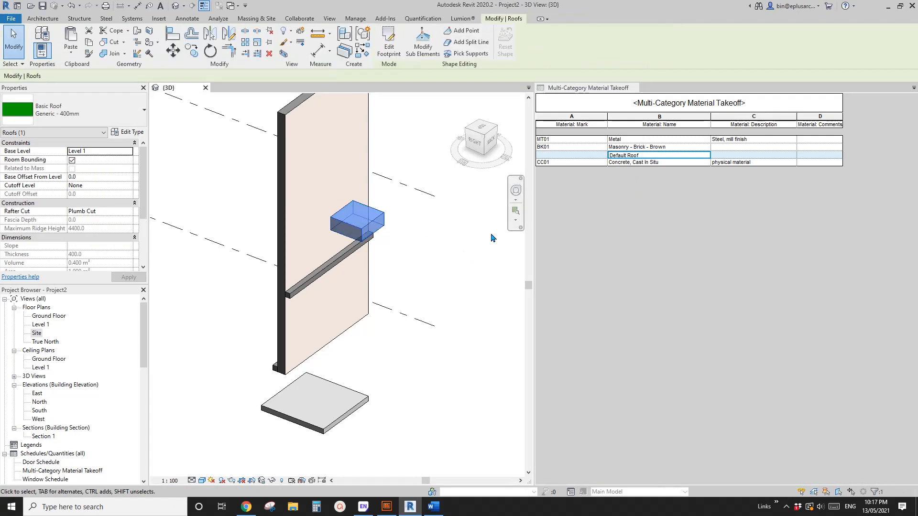
scroll(423, 236, down, 4)
middle_drag(425, 234, 343, 251)
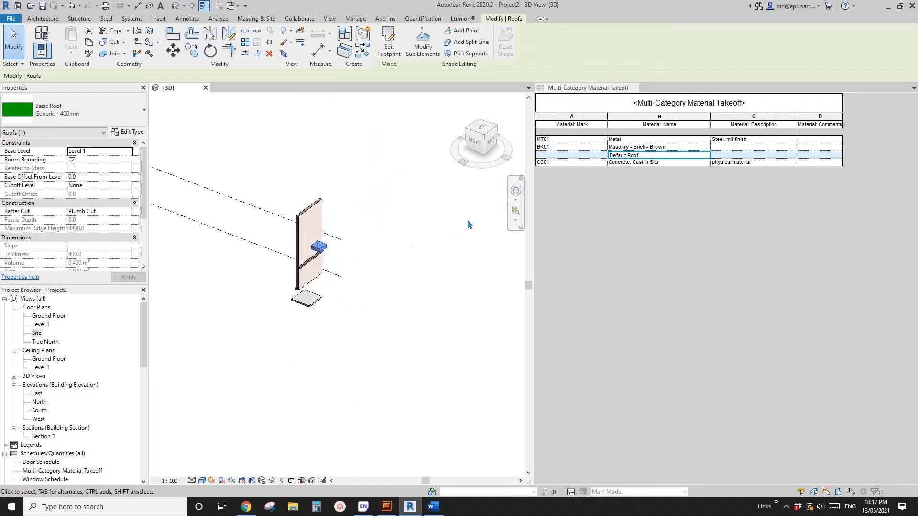
Select the Metal, Concrete, Cast In Situ and Masonry - Brick - Brown rows in the takeoff and examine their corresponding elements in the 3D view.
click(621, 140)
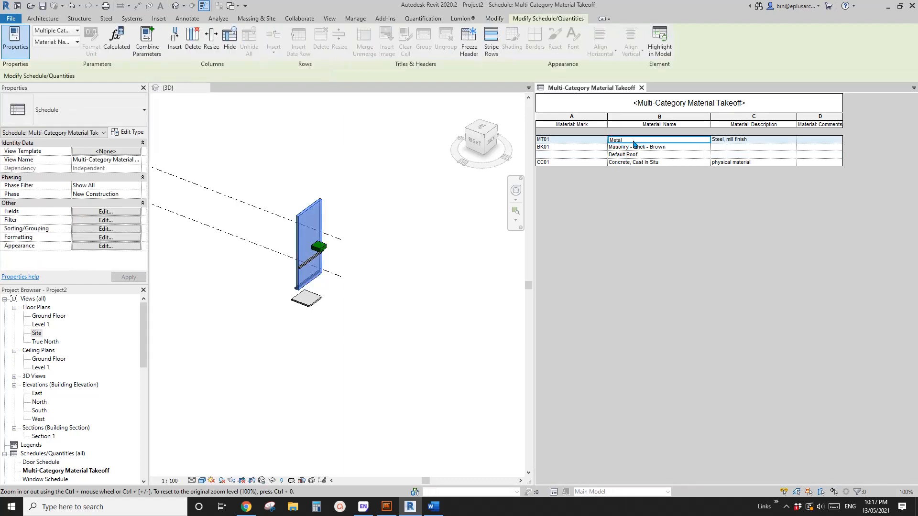
click(375, 221)
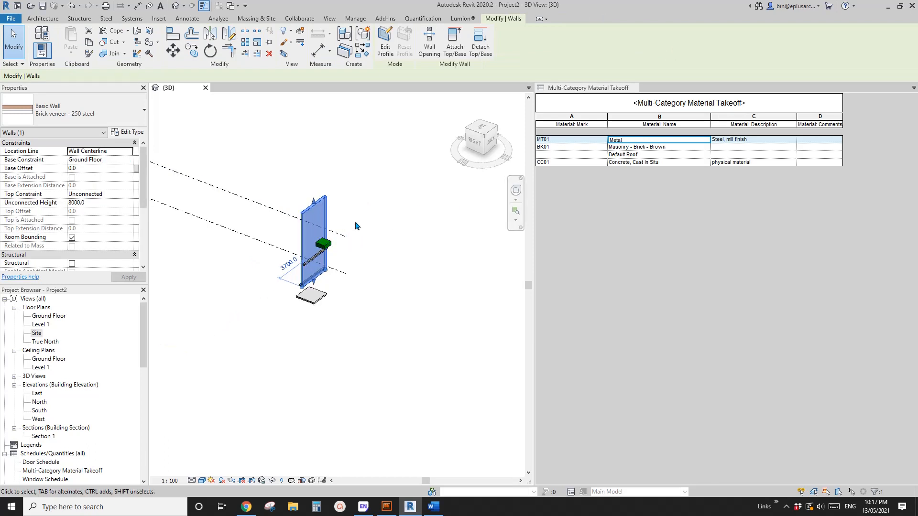
click(641, 164)
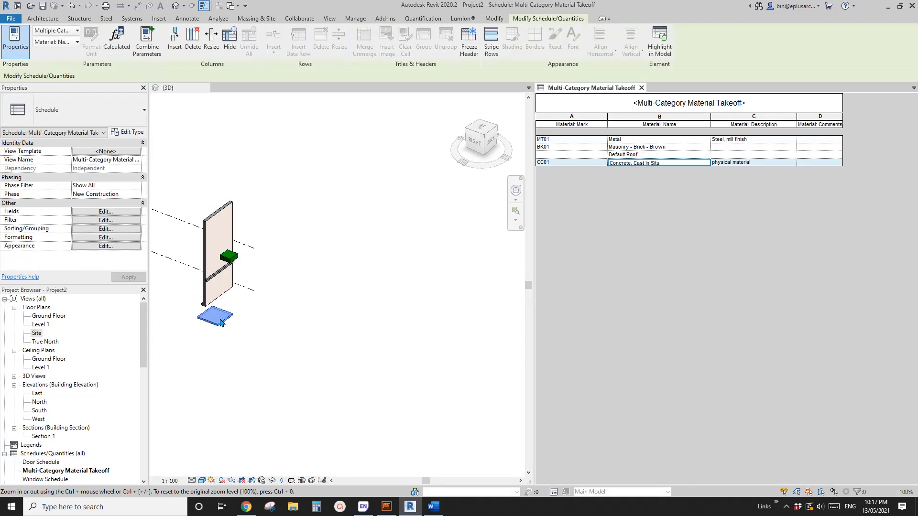
click(625, 147)
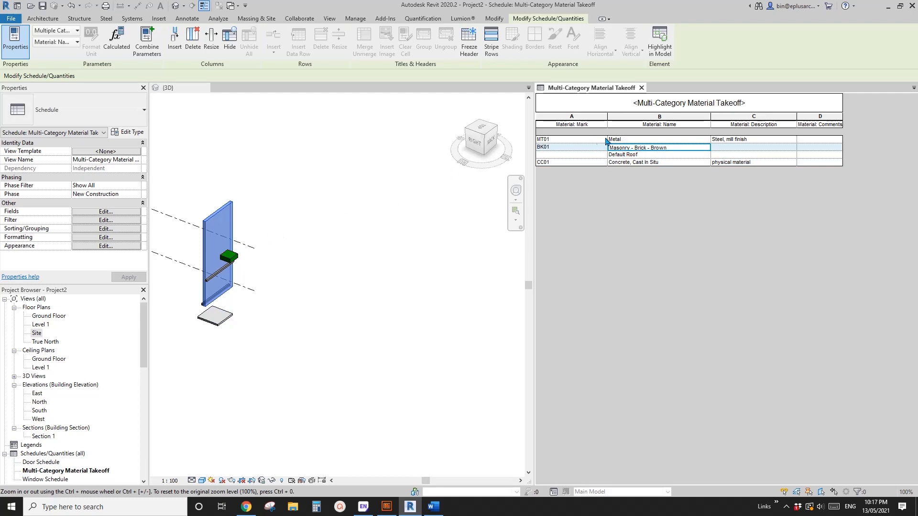
click(629, 140)
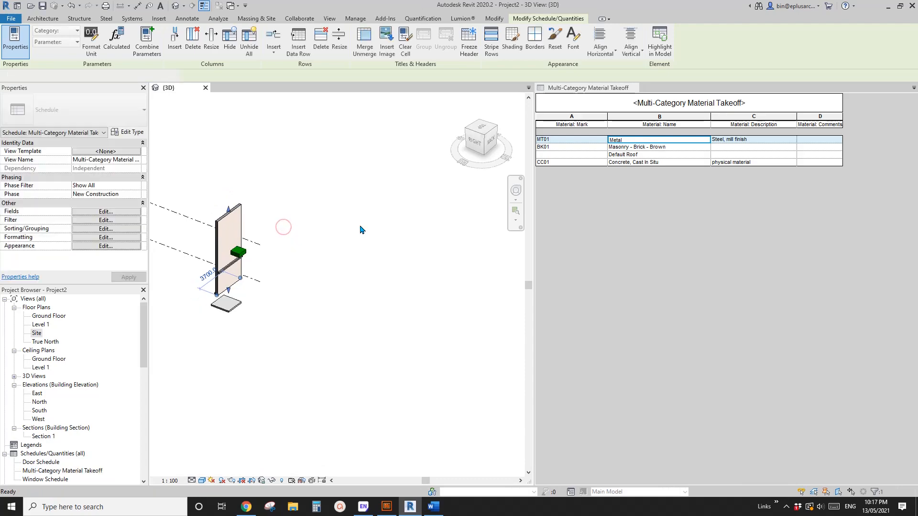
shift+middle_drag(316, 254, 336, 254)
click(325, 256)
Create a new material for the Material parameter in the type properties of the Cornice wall sweep.
middle_drag(286, 275, 368, 297)
scroll(326, 265, up, 3)
shift+middle_drag(368, 297, 449, 280)
scroll(391, 274, up, 1)
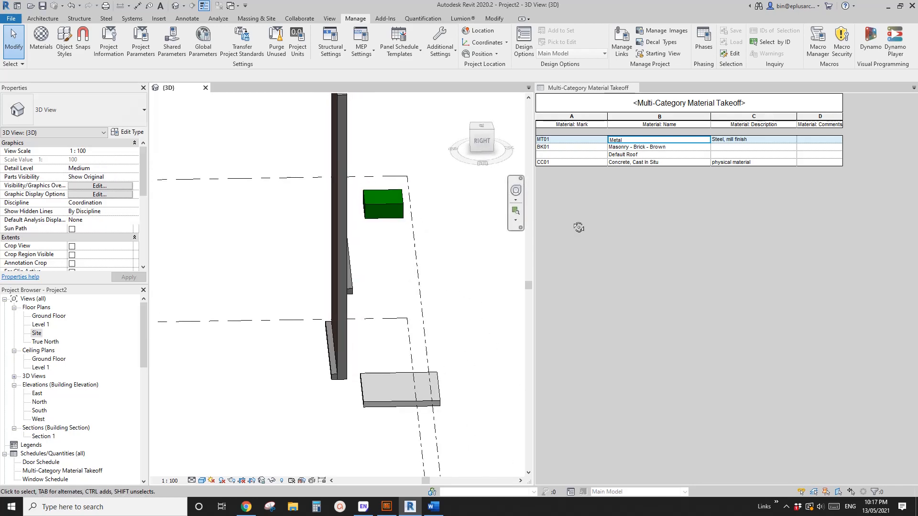
shift+middle_drag(406, 254, 310, 277)
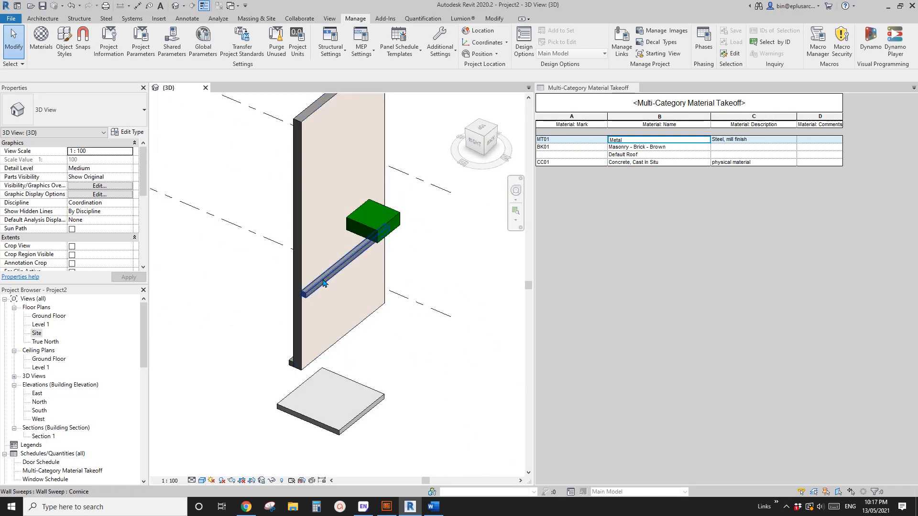
click(323, 279)
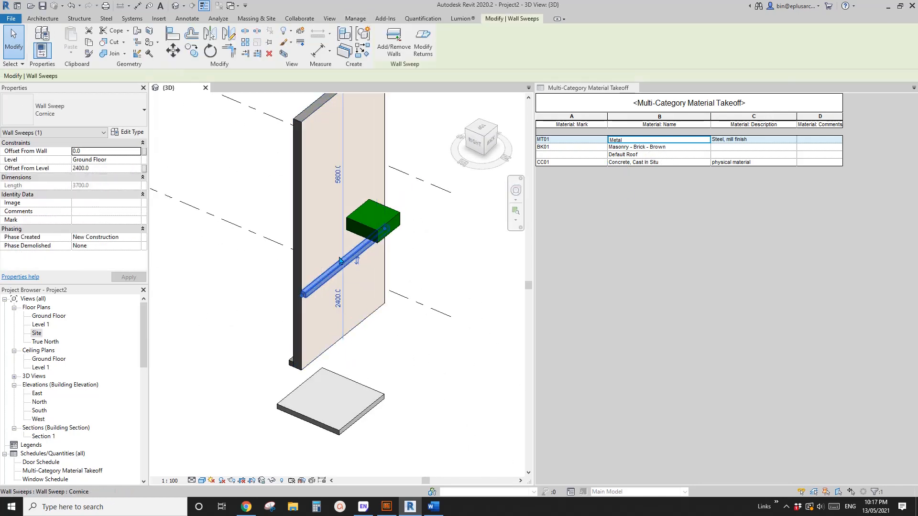
click(130, 131)
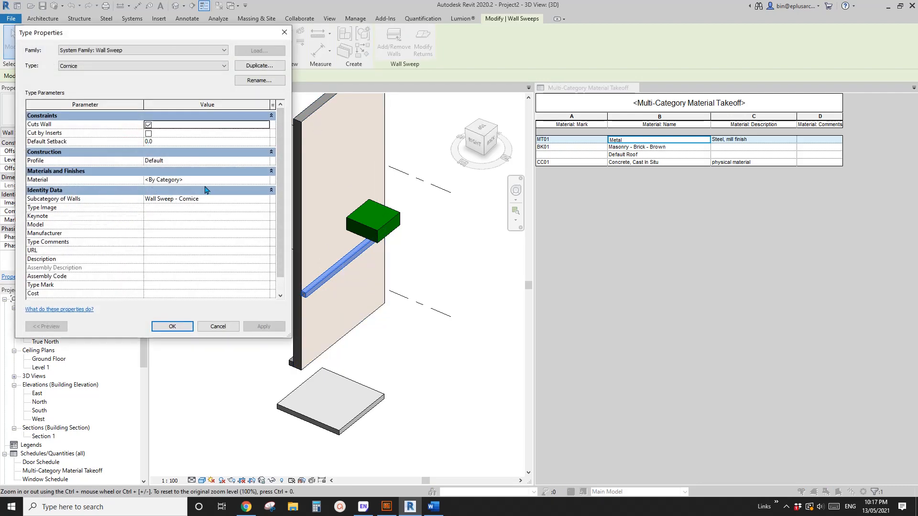
click(237, 179)
click(272, 180)
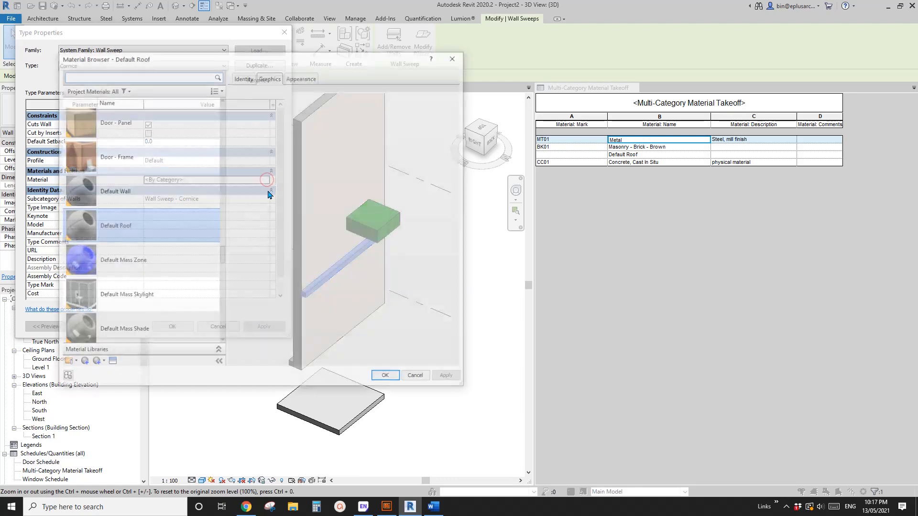
click(86, 363)
click(95, 374)
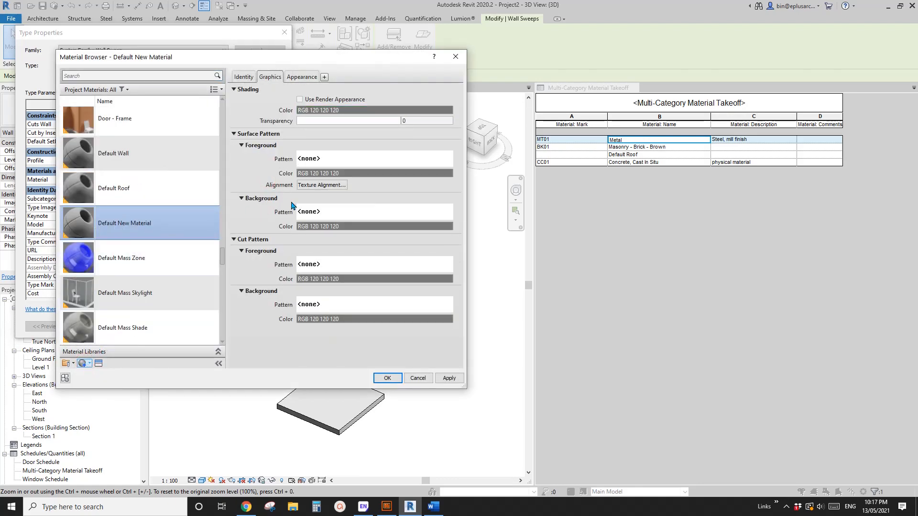
Give the new material the mark SK01 and the description "Skirting", and accept it for the Cornice wall sweep type.
click(242, 77)
click(323, 237)
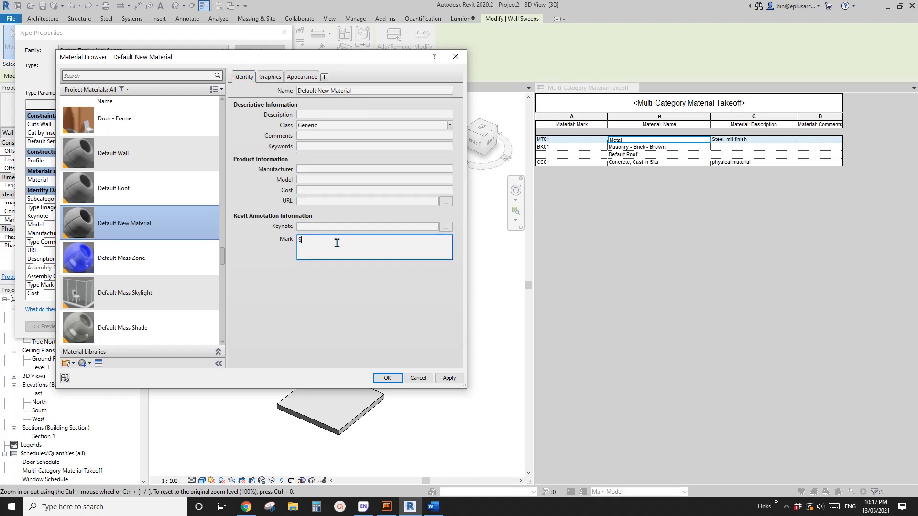
text(SK0)
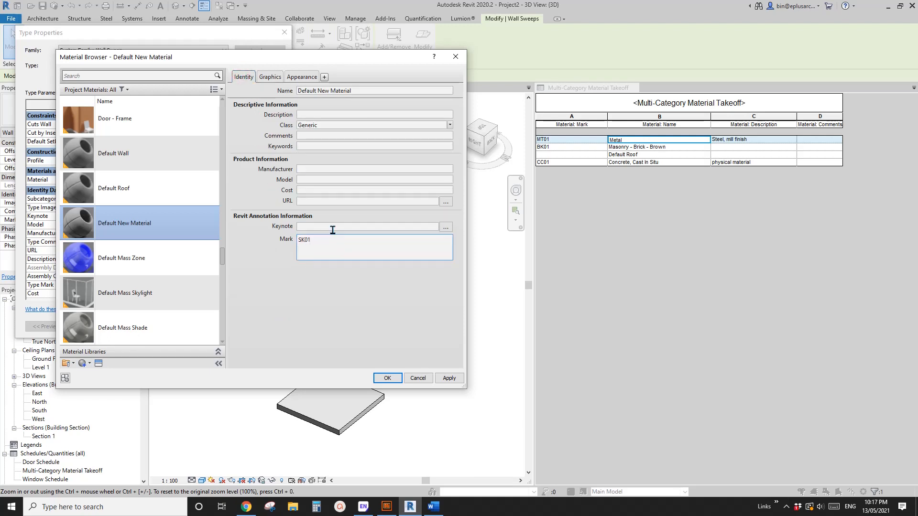
text(1)
click(365, 90)
click(315, 114)
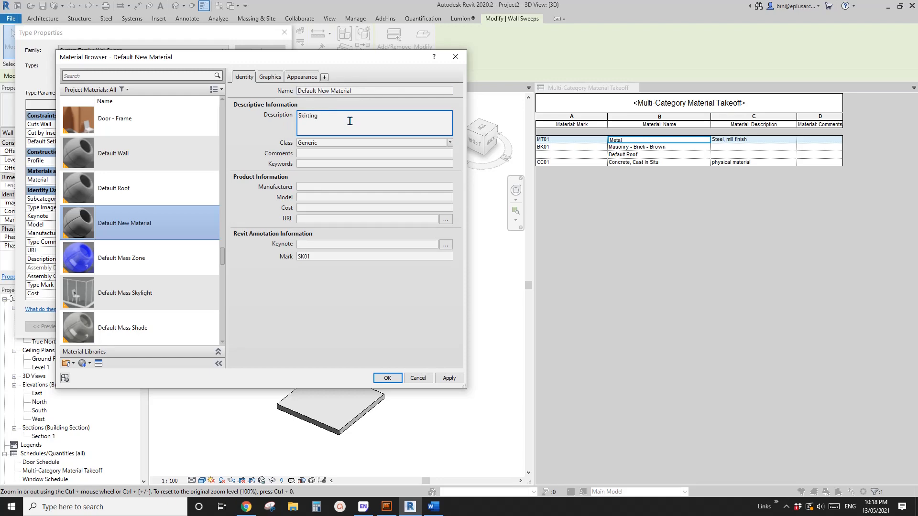
click(387, 378)
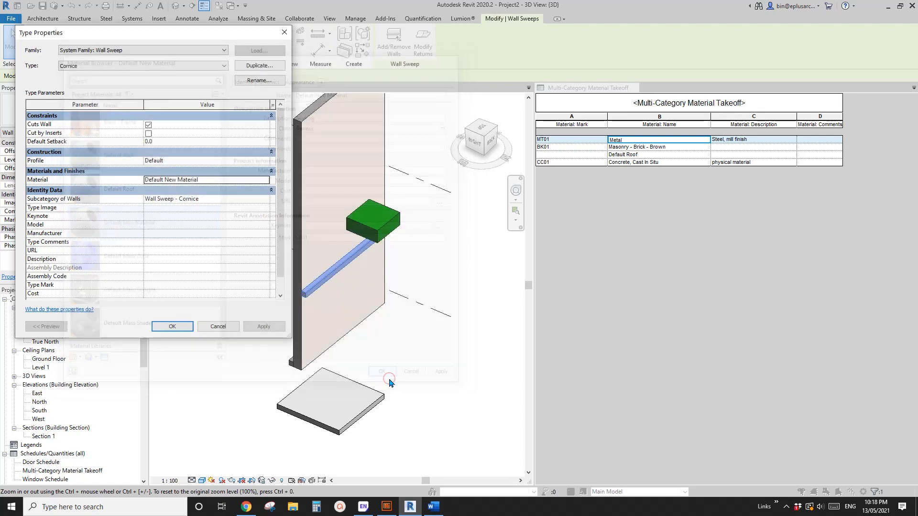
click(172, 326)
key(Escape)
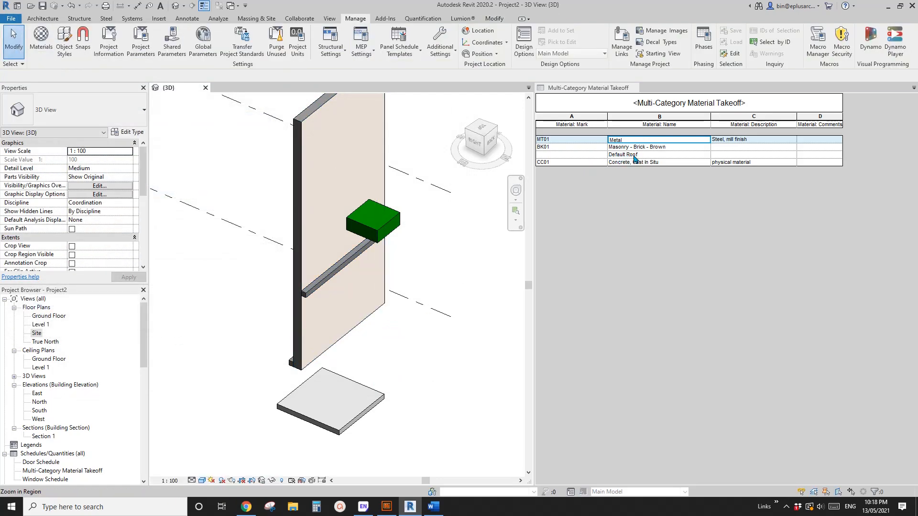
Examine the type properties of the wall sweep at the base of the wall, including its material and wall subcategory.
shift+middle_drag(438, 268, 454, 334)
click(338, 354)
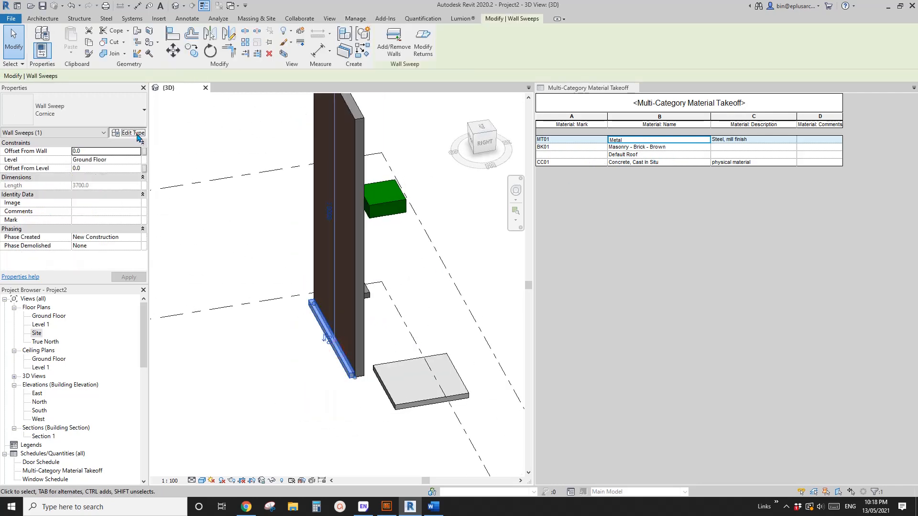
click(127, 132)
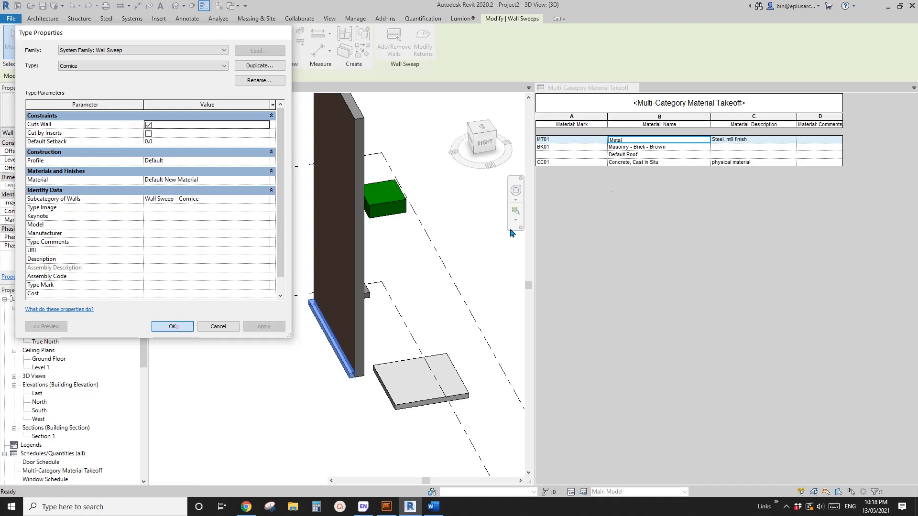
click(172, 327)
click(656, 196)
click(459, 244)
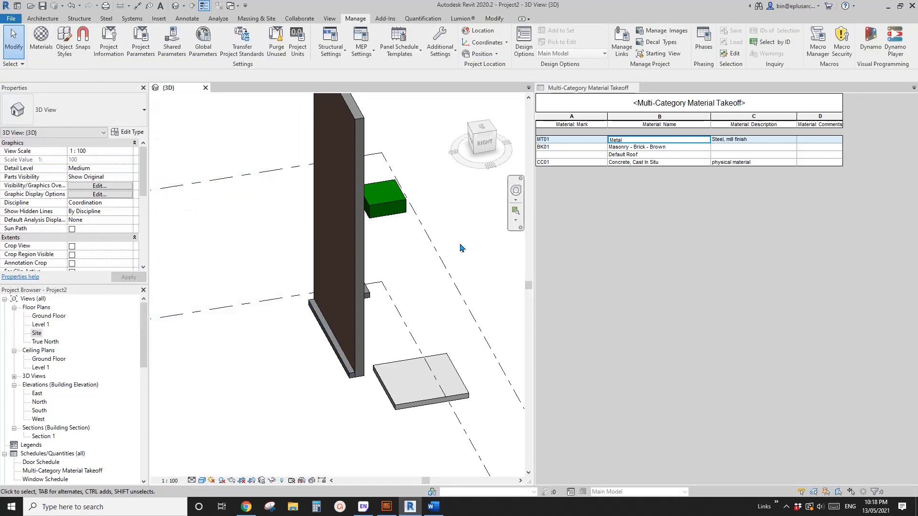
Examine the type properties of the horizontal wall sweep below the green block.
shift+middle_drag(460, 245, 366, 273)
scroll(367, 258, up, 1)
click(363, 269)
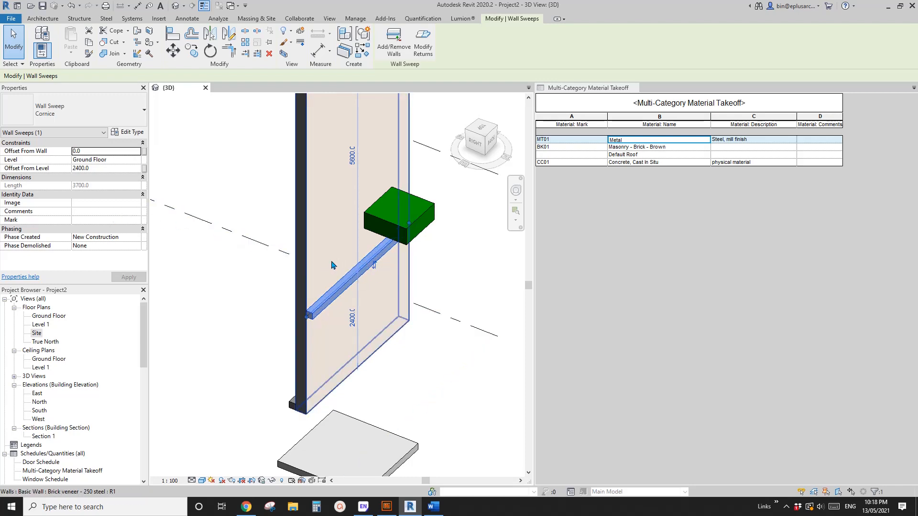
middle_drag(346, 268, 323, 229)
key(Escape)
click(324, 246)
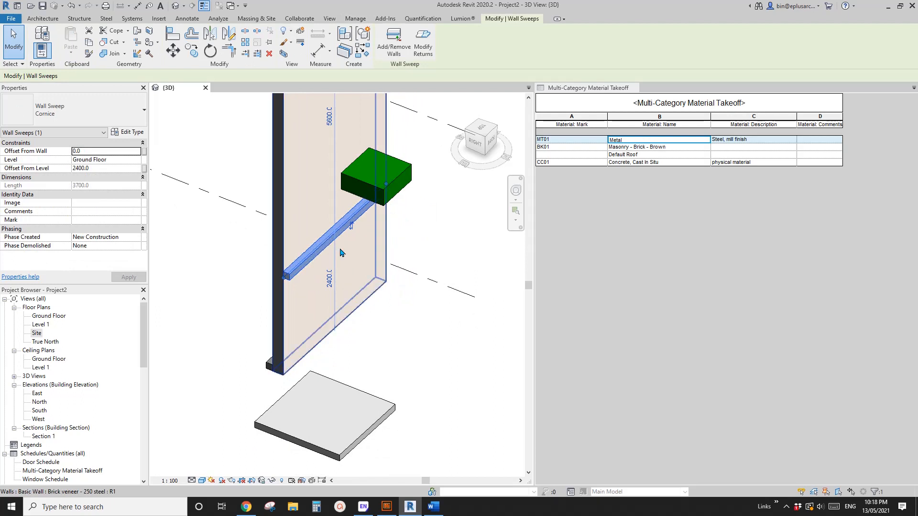
mouse_move(336, 253)
middle_down()
mouse_move(343, 262)
mouse_move(329, 262)
middle_up()
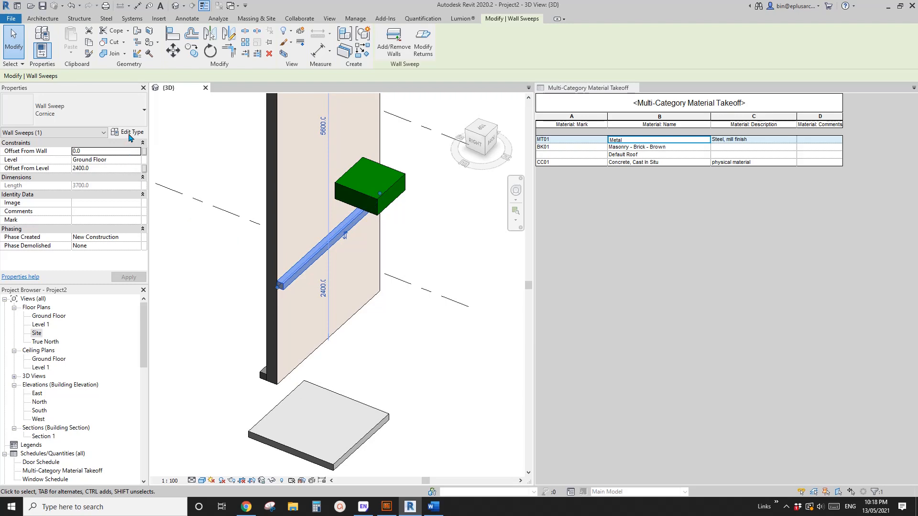
click(127, 133)
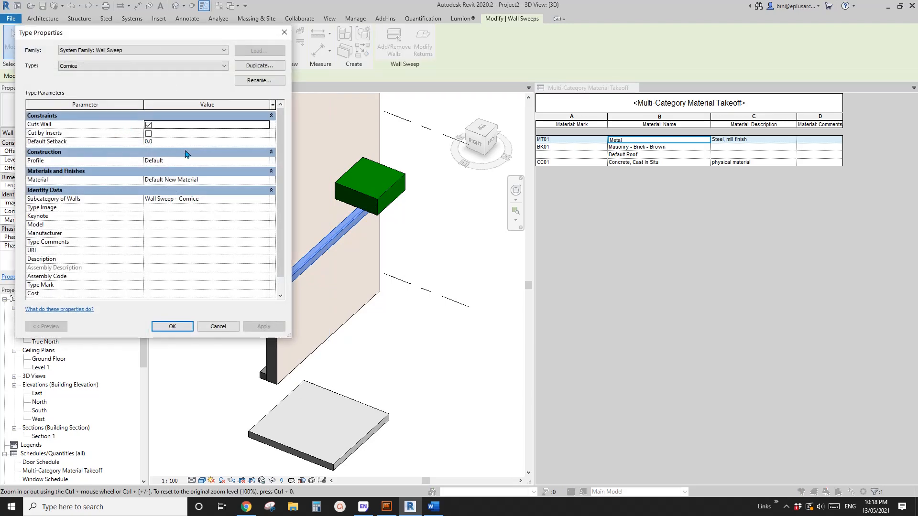
scroll(288, 196, down, 1)
scroll(290, 186, up, 1)
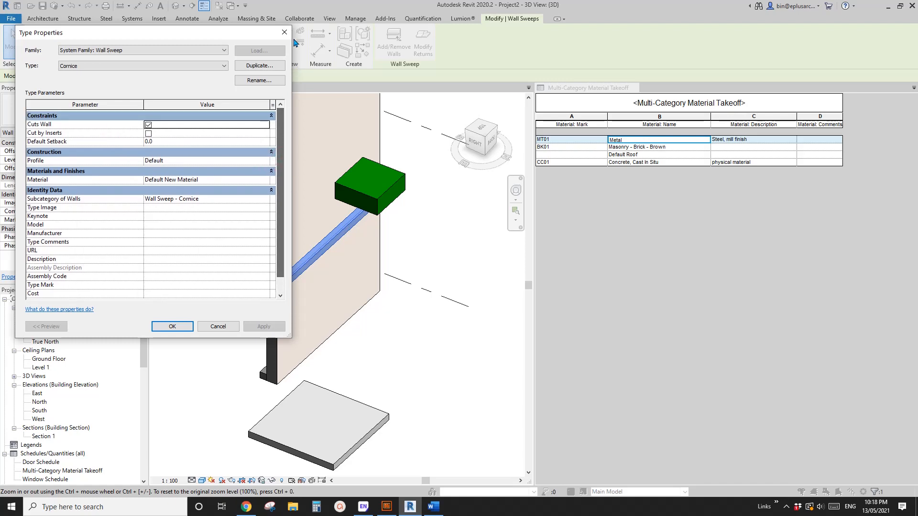
click(284, 32)
click(311, 205)
click(254, 184)
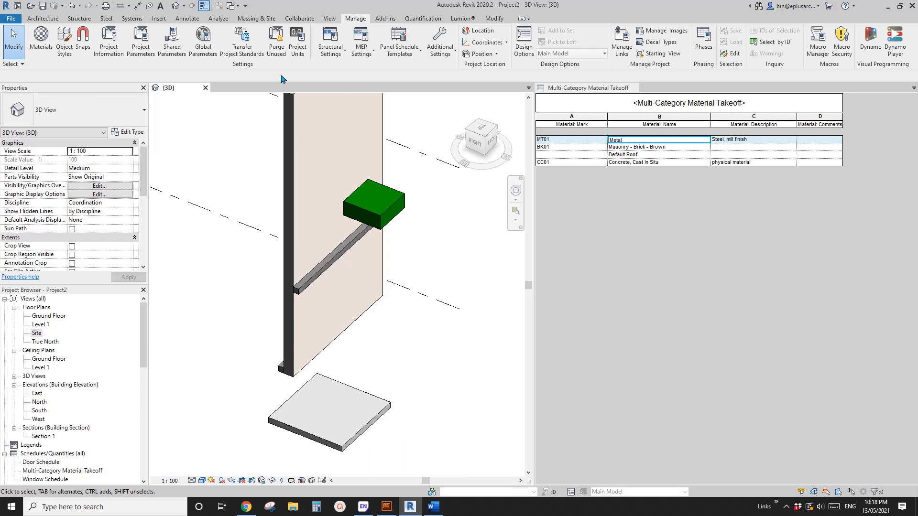
Review the family categories offered for an in-place component, including Walls, without creating one.
click(43, 19)
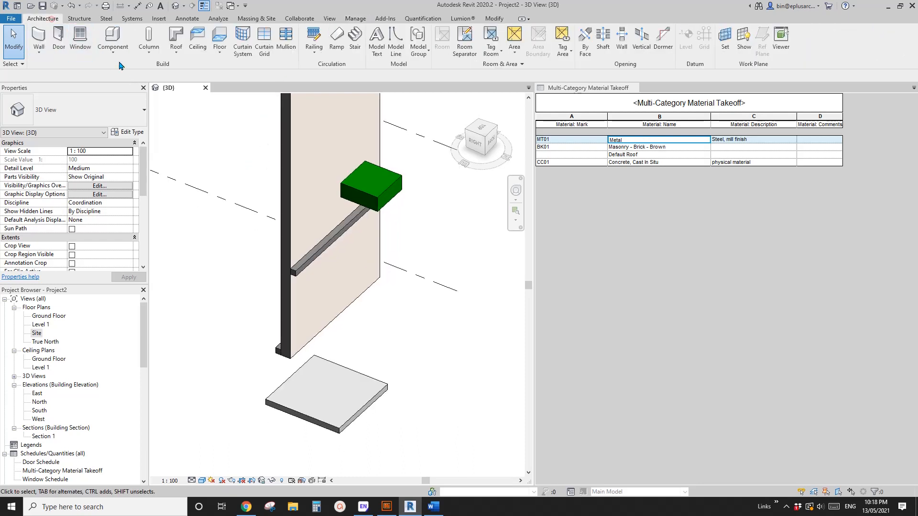
click(112, 48)
click(130, 91)
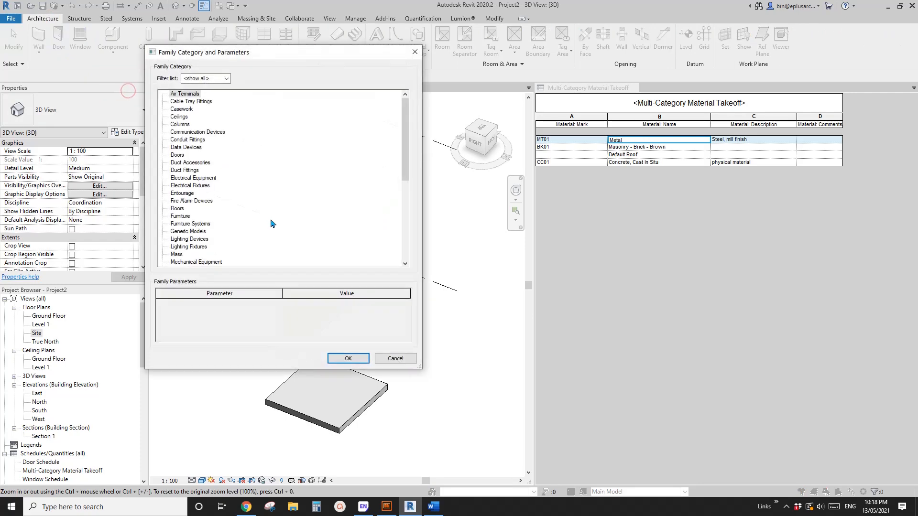
drag(406, 170, 409, 252)
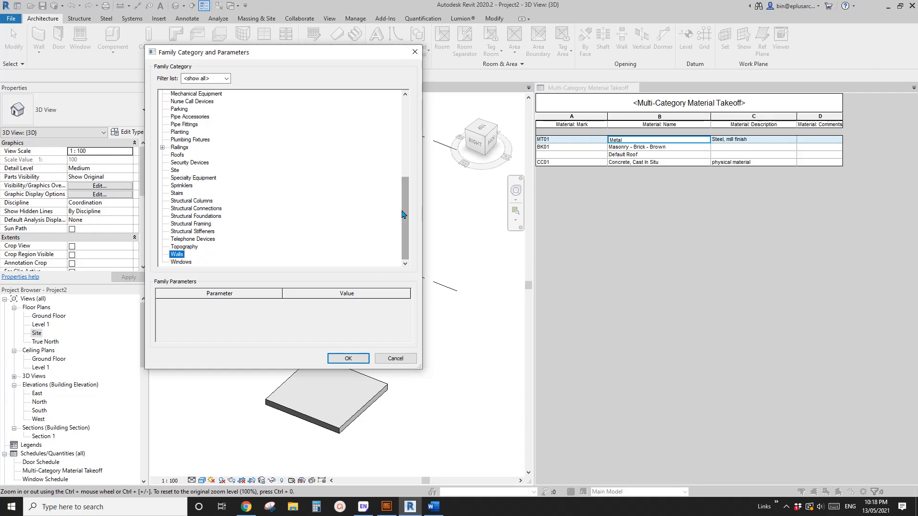
click(405, 360)
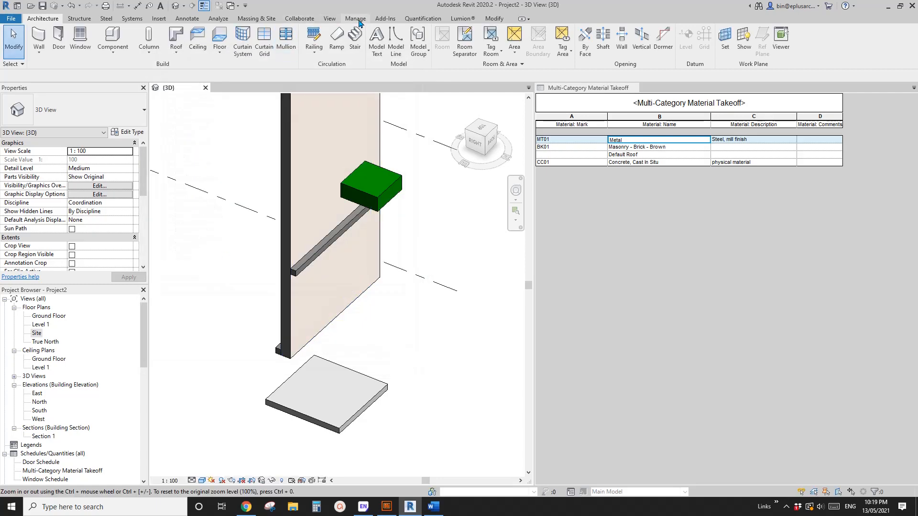
Examine the subcategories of Walls in the model Object Styles and compare them with those of Structural Rebar and Topography.
click(355, 18)
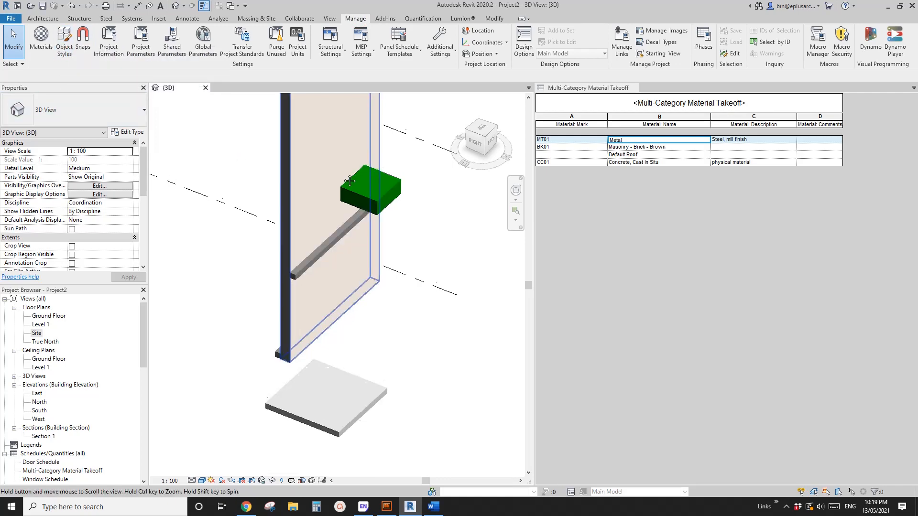
middle_drag(289, 165, 290, 177)
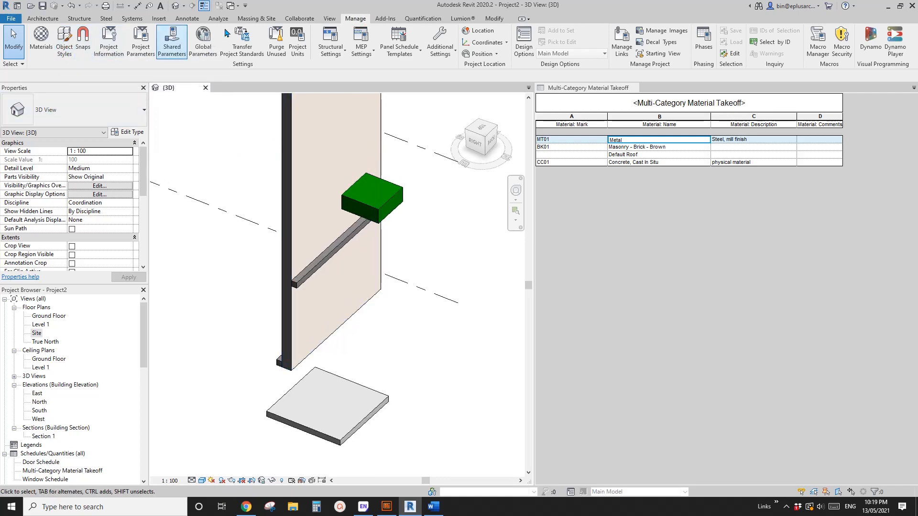
click(64, 41)
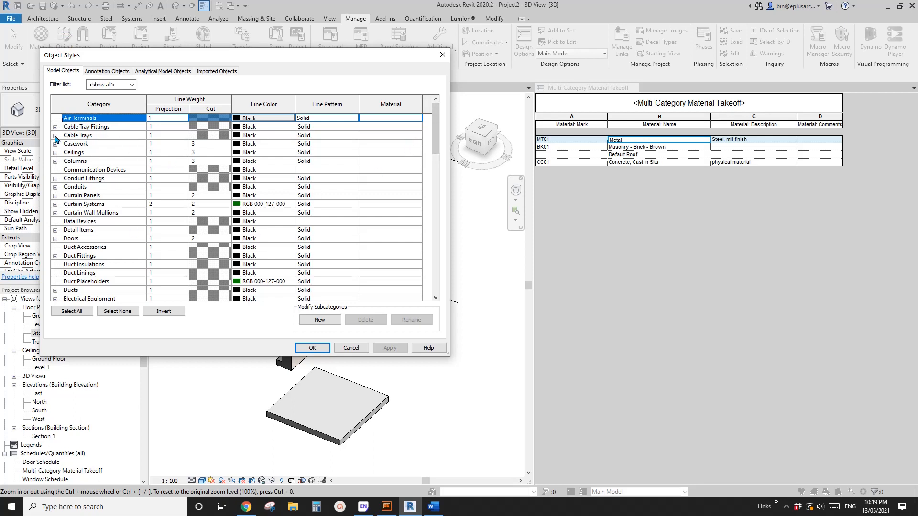
drag(436, 130, 436, 269)
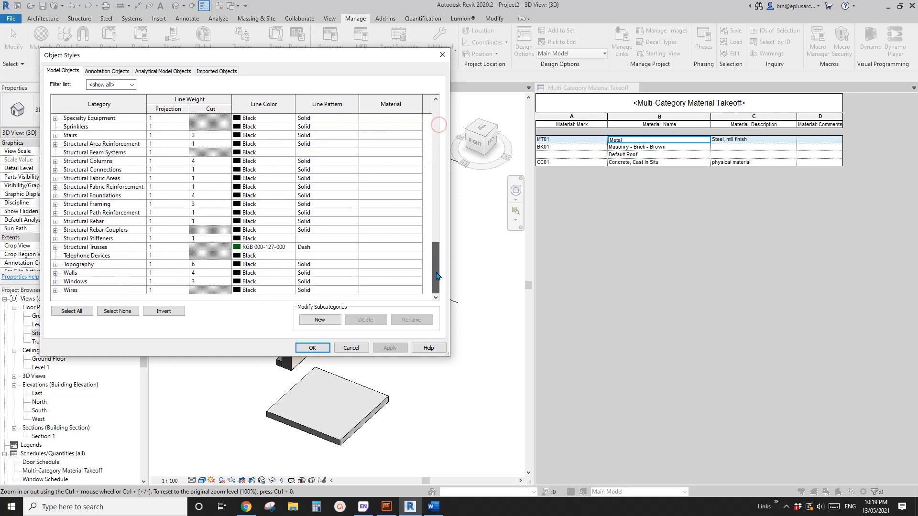
click(56, 272)
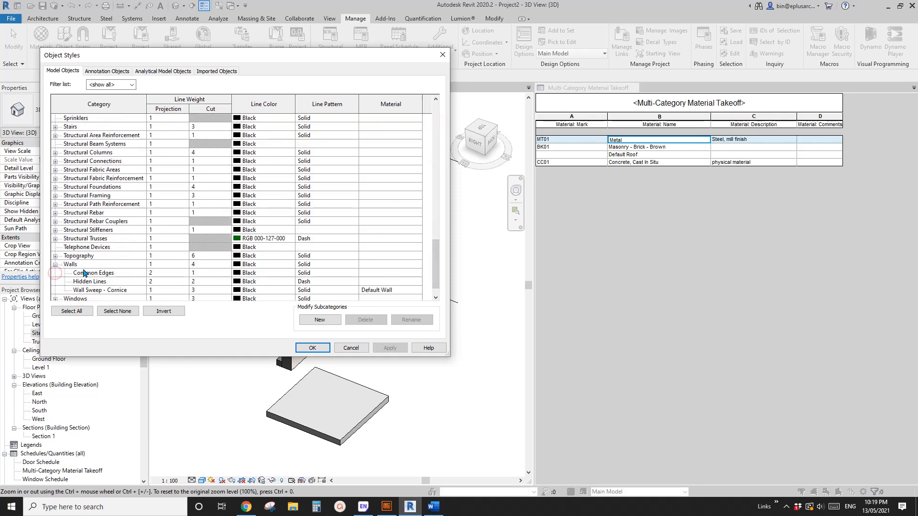
click(55, 222)
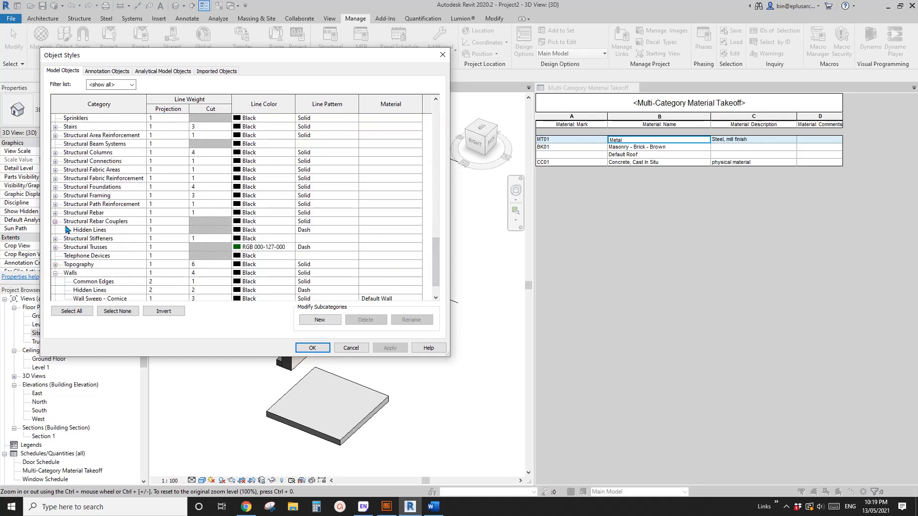
click(55, 212)
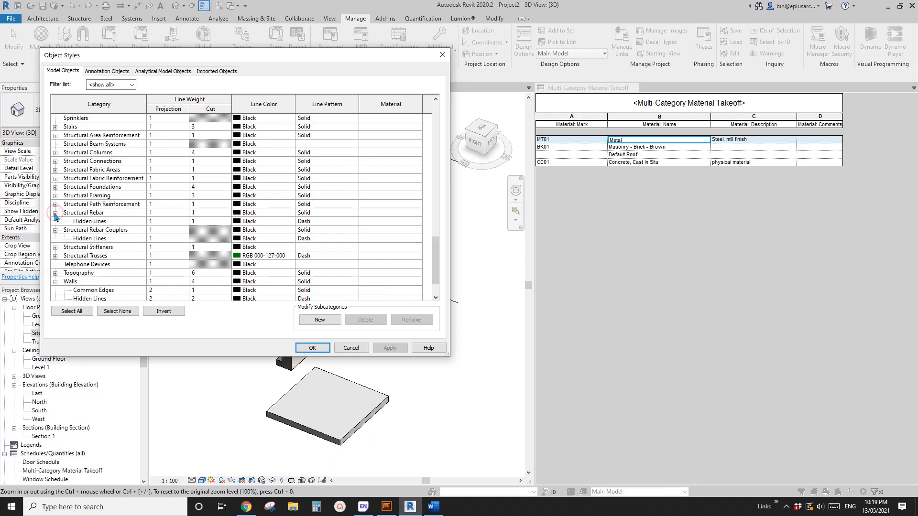
click(55, 213)
click(55, 221)
scroll(85, 239, down, 1)
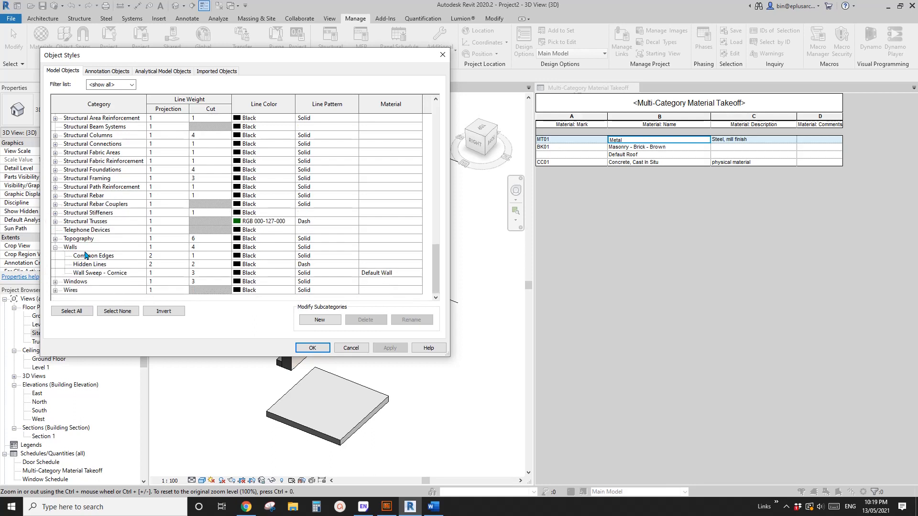
click(56, 238)
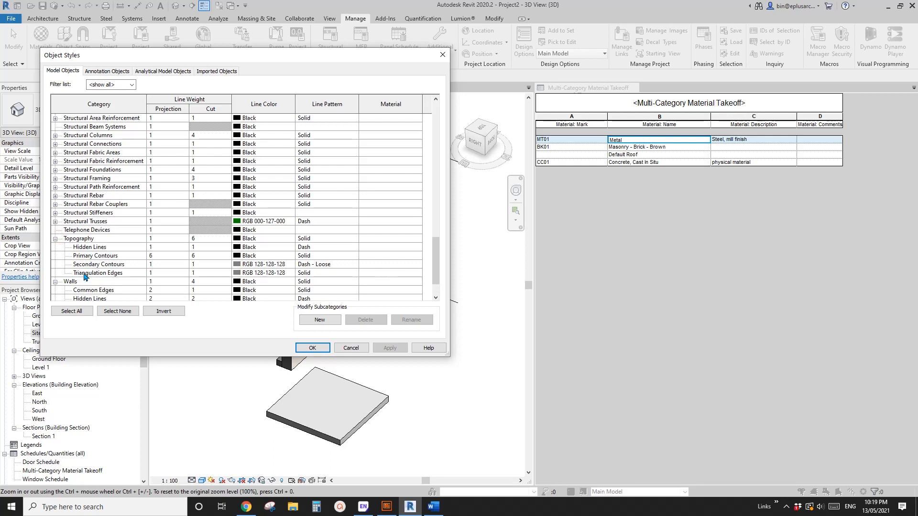
click(56, 238)
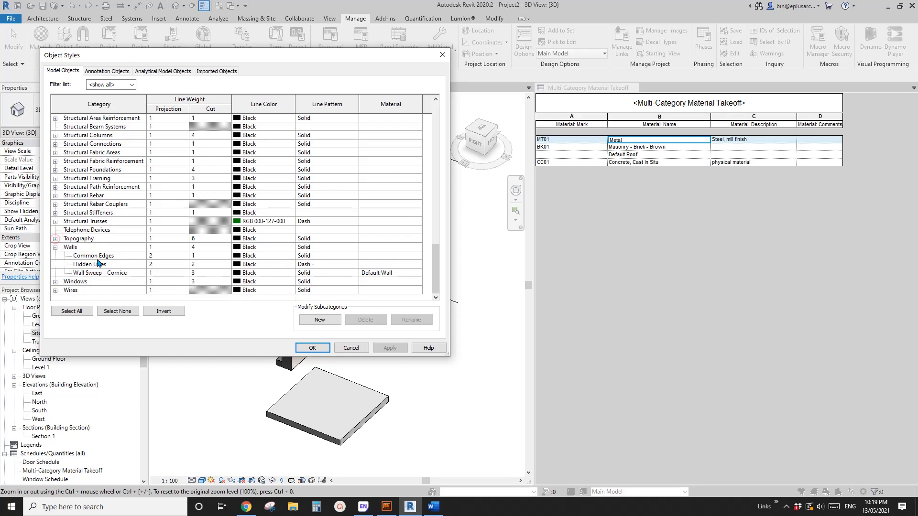
Add a new object style subcategory named Test under Walls.
click(71, 247)
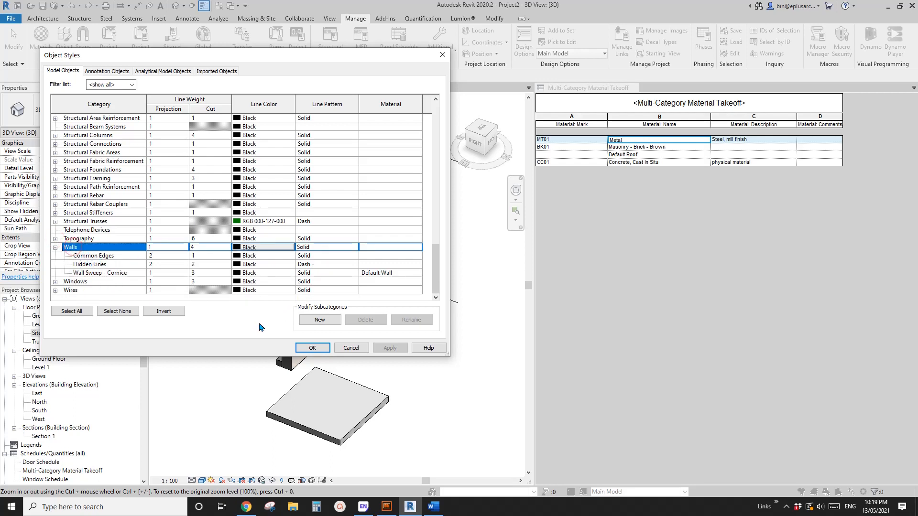
click(313, 318)
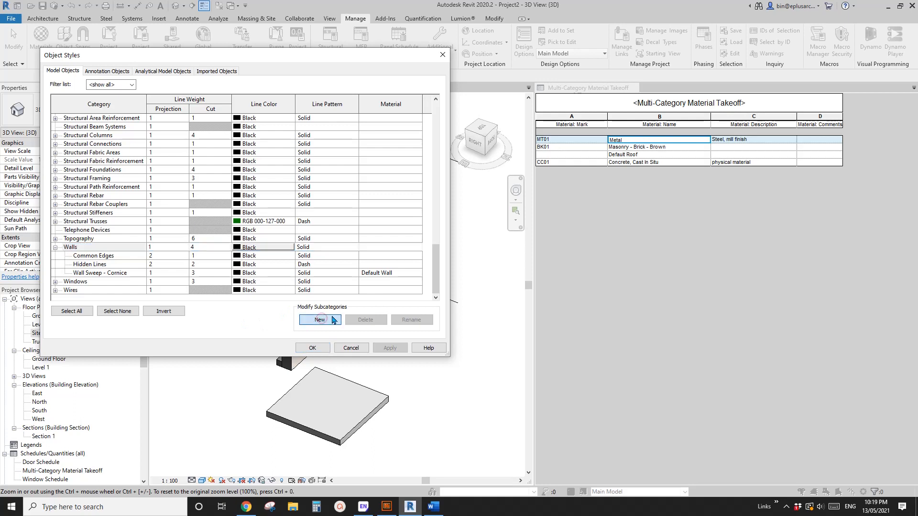
click(292, 180)
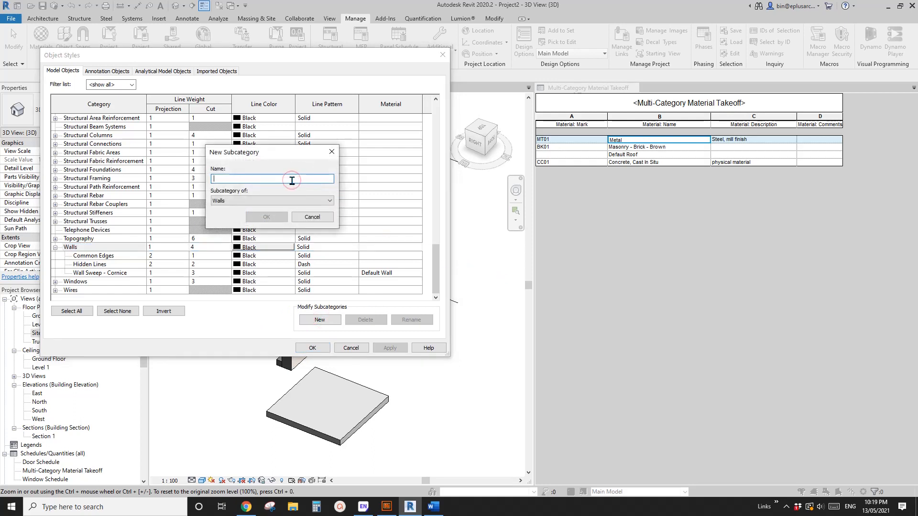
text(W)
key(BackSpace)
text(S)
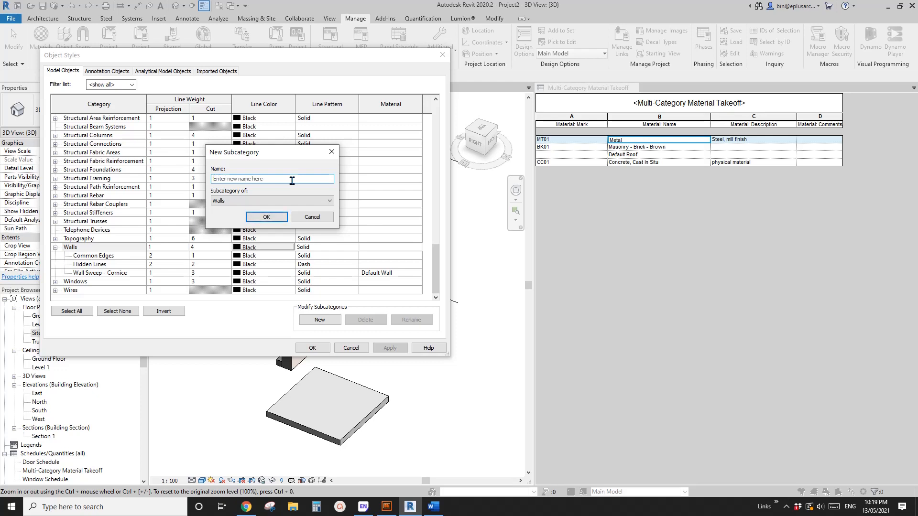
text(W)
key(BackSpace)
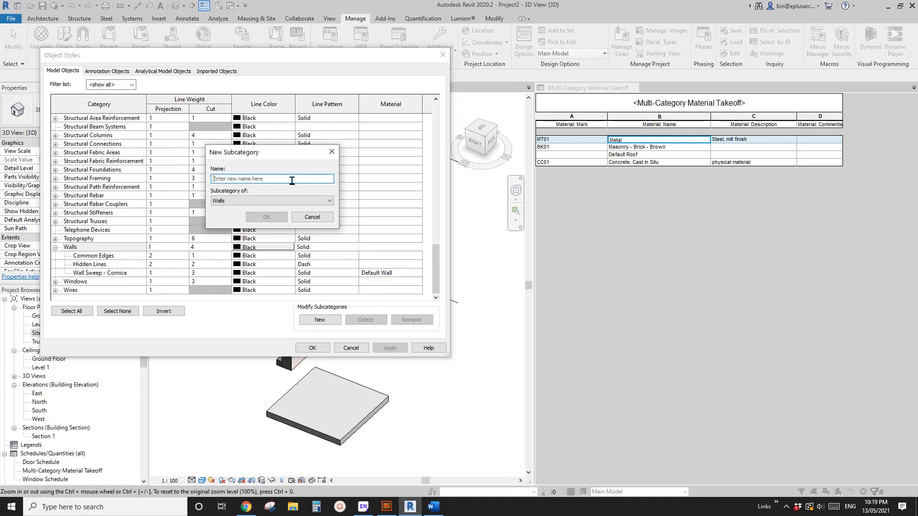
text(Test)
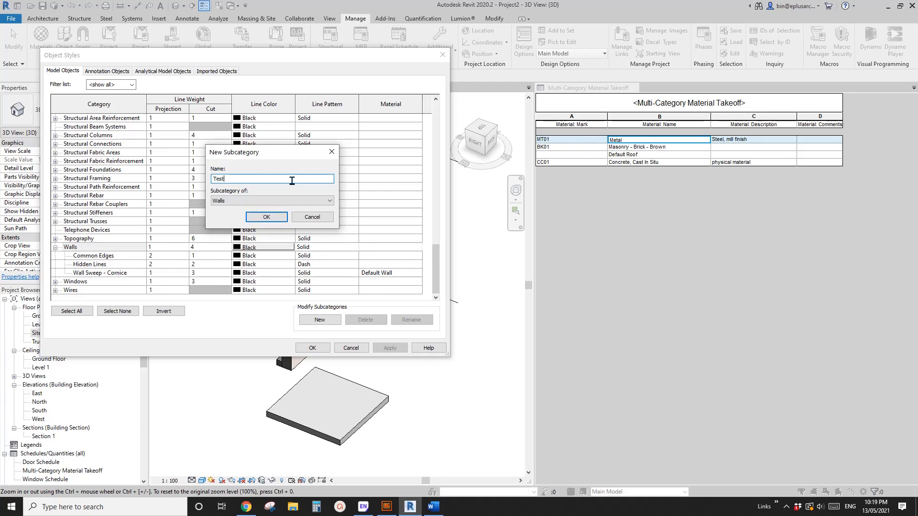
click(282, 216)
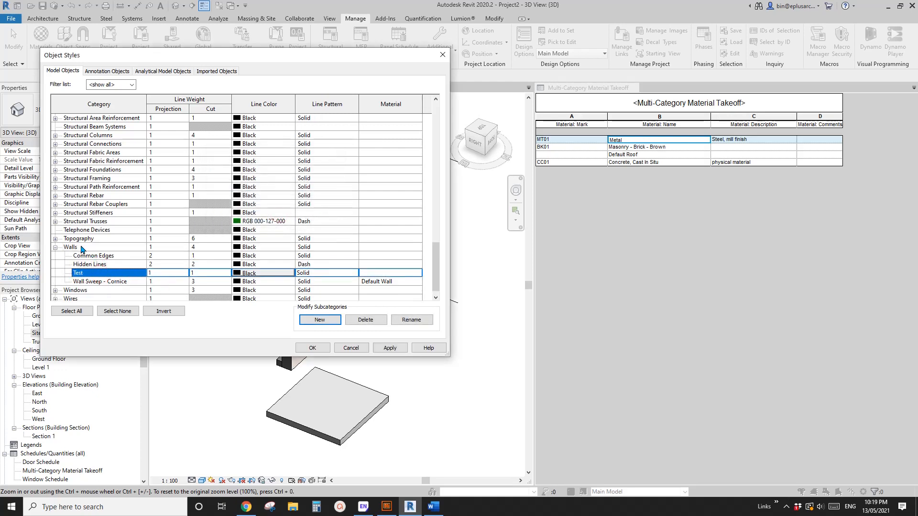
Check the Wall Sweep - Cornice subcategory and discard the object style changes.
click(80, 283)
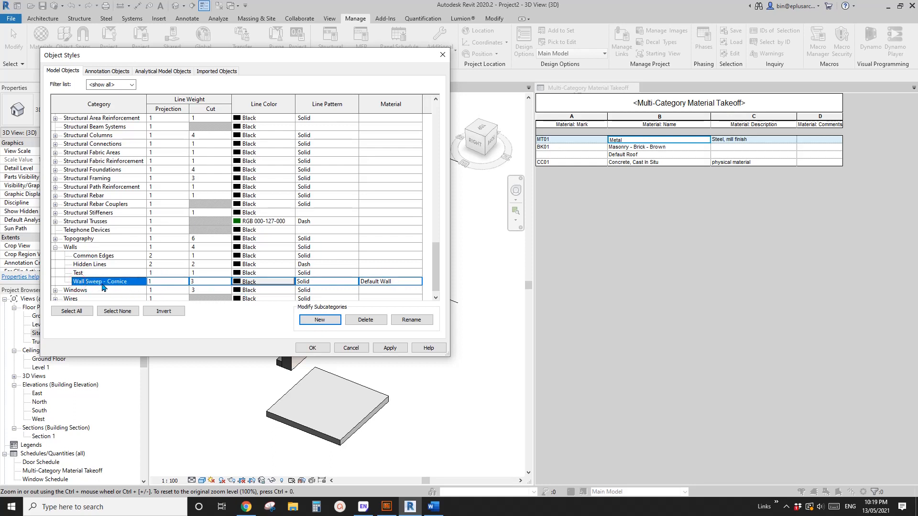
mouse_move(222, 55)
mouse_down()
mouse_move(575, 73)
mouse_move(229, 54)
mouse_up()
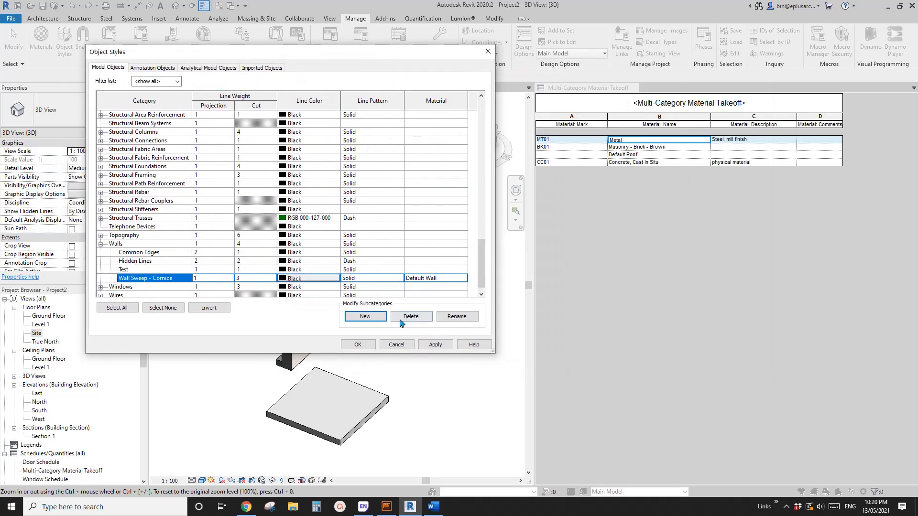
click(403, 342)
Select the horizontal wall sweep below the green block and inspect it on the wall face from the back.
click(317, 267)
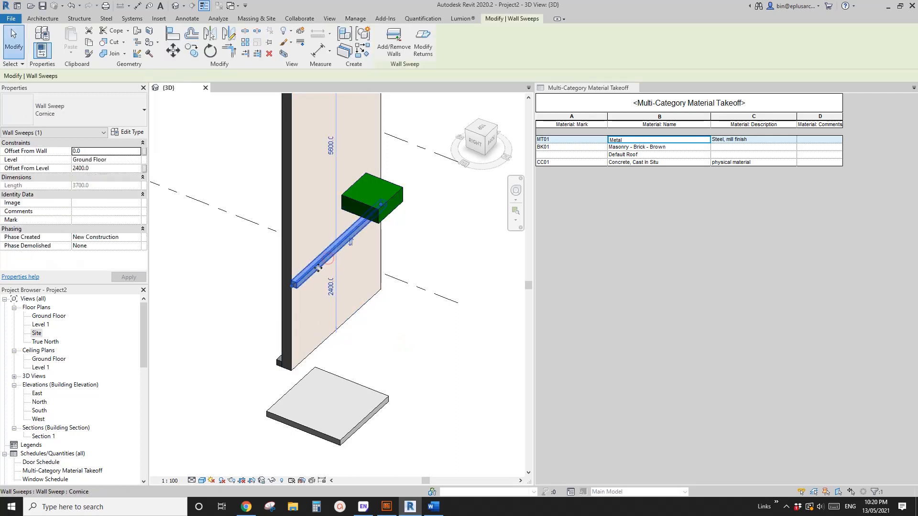
middle_drag(391, 270, 373, 303)
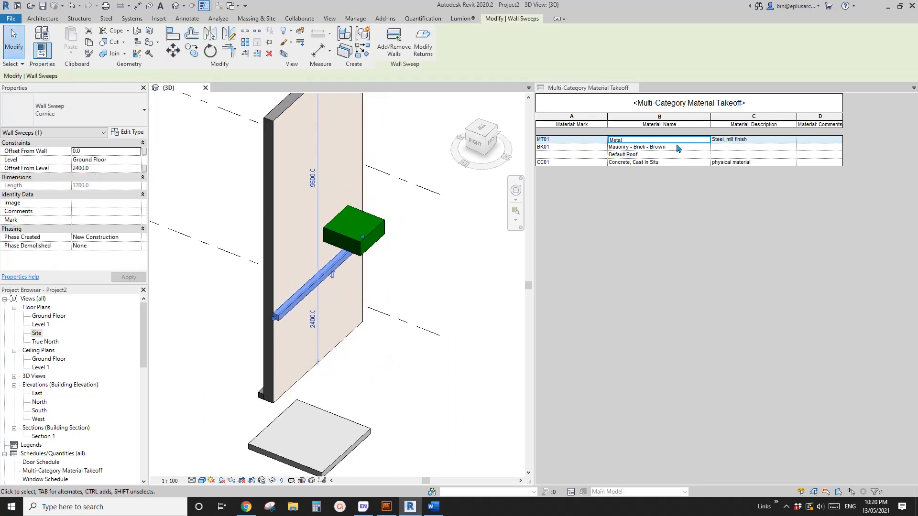
shift+middle_drag(432, 296, 368, 278)
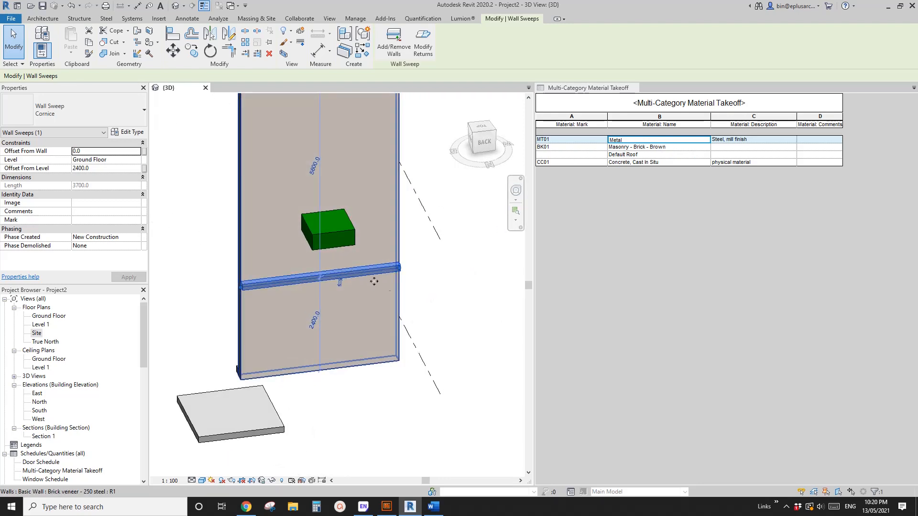
Create parts from the horizontal cornice wall sweep below the green block.
click(442, 291)
shift+middle_drag(429, 296, 446, 318)
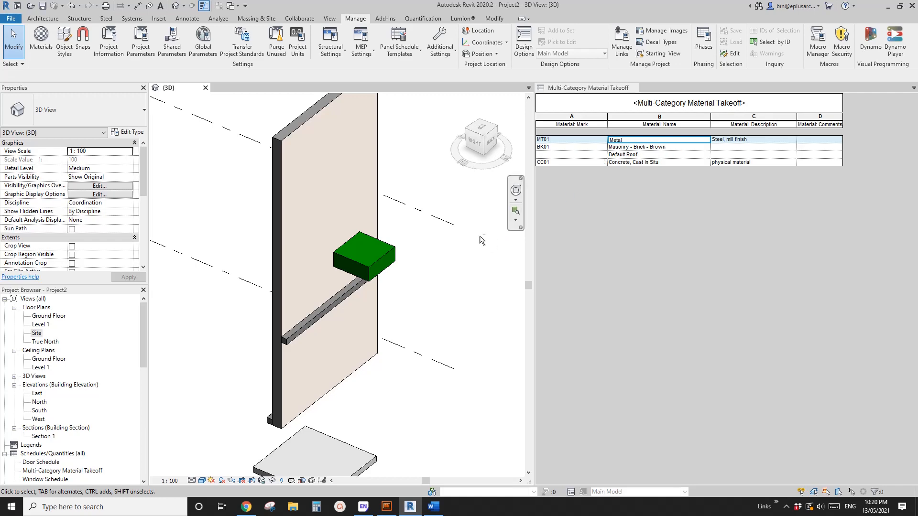
click(354, 296)
click(360, 293)
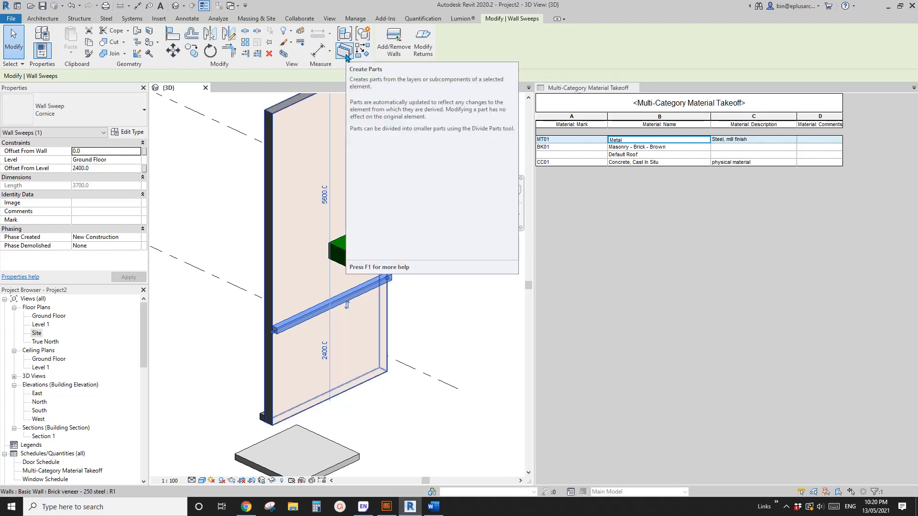
click(345, 52)
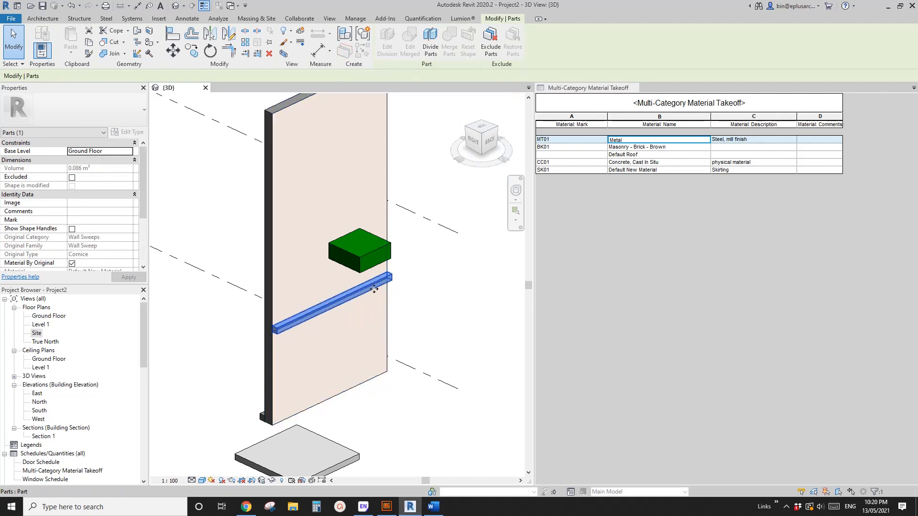
Examine the cornice part on the wall from several angles and compare it with the entries of the multi-category material takeoff.
shift+middle_drag(333, 309, 323, 446)
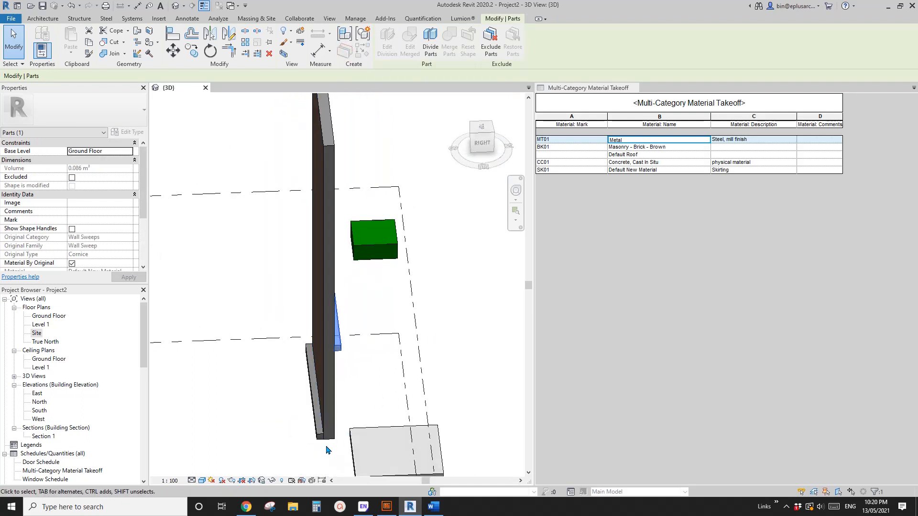
shift+middle_drag(347, 402, 317, 352)
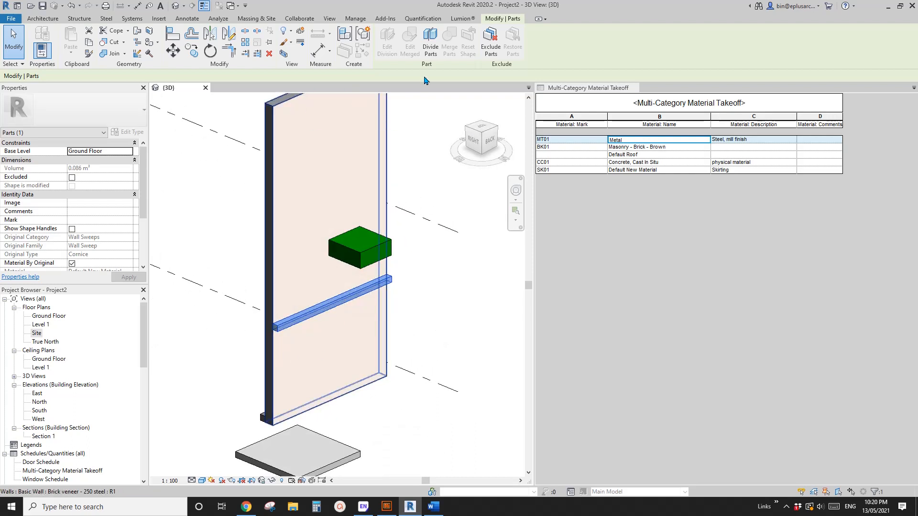
middle_drag(409, 178, 396, 175)
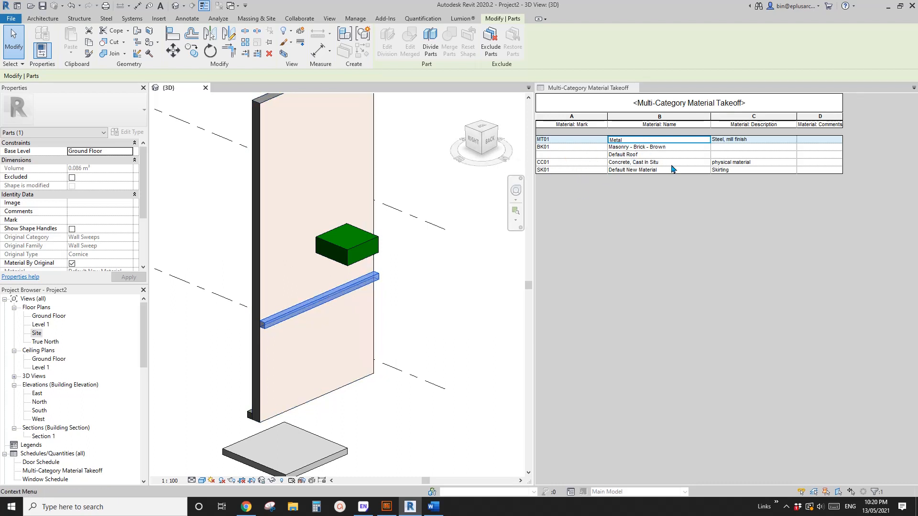
middle_drag(432, 219, 428, 222)
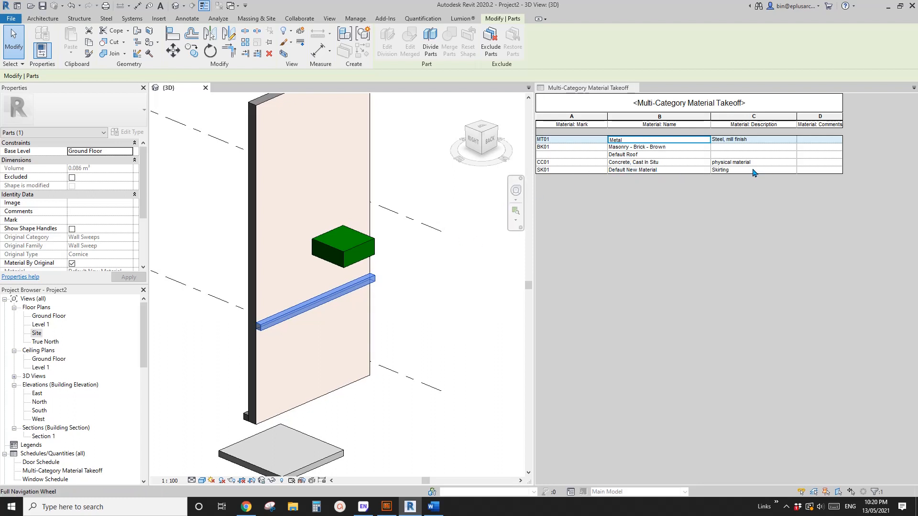
shift+middle_drag(430, 285, 555, 249)
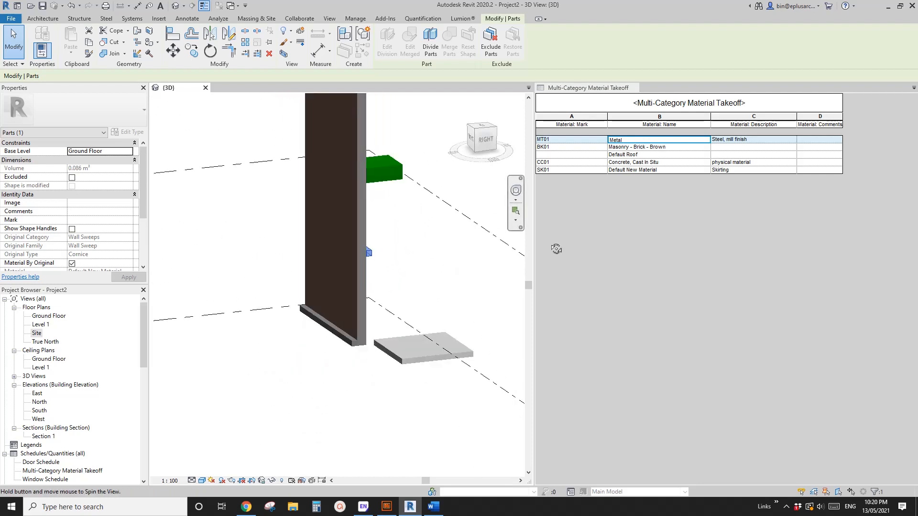
shift+middle_drag(555, 249, 425, 293)
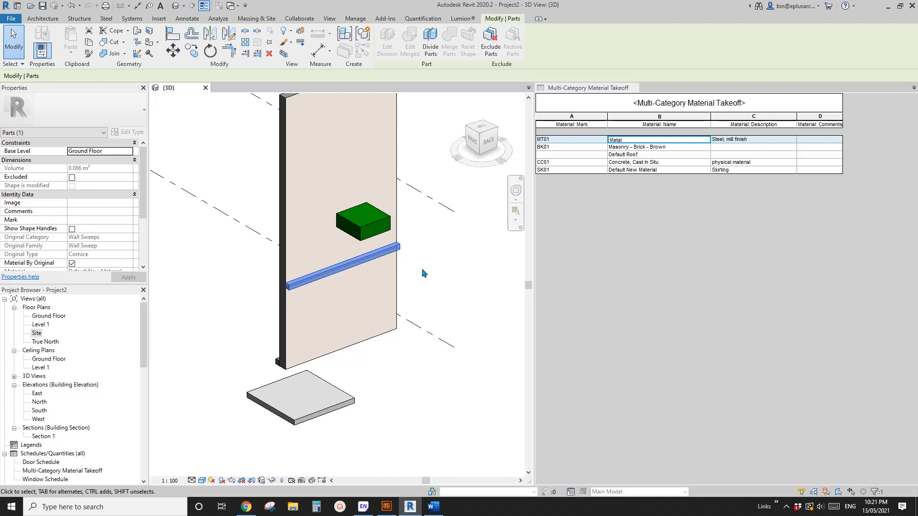
shift+middle_drag(423, 273, 432, 262)
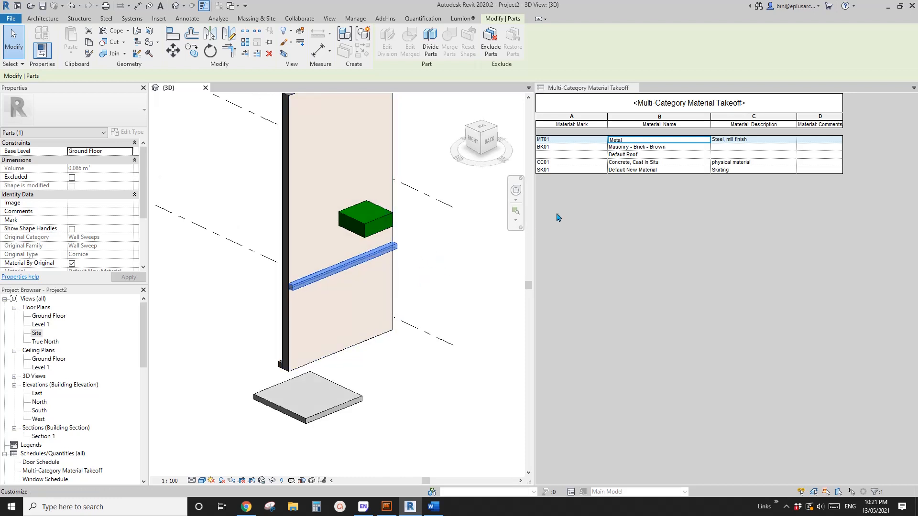
scroll(452, 232, down, 4)
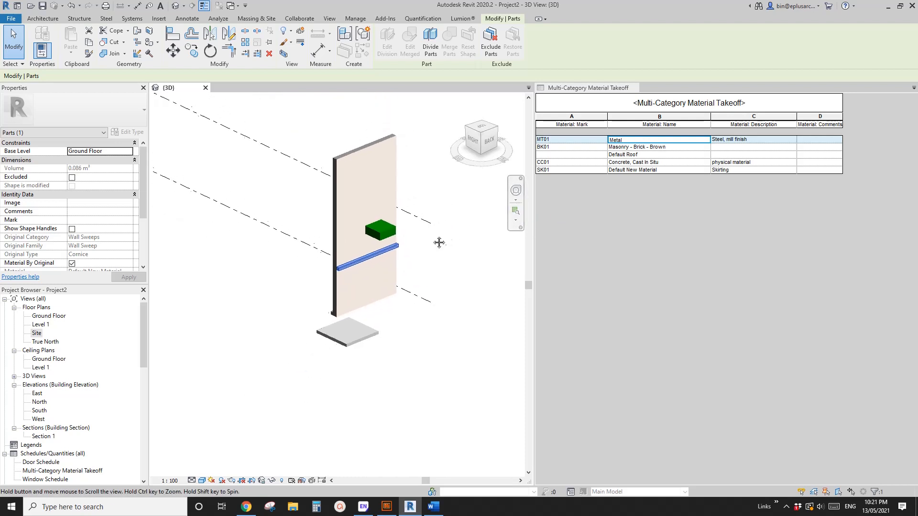
middle_drag(439, 242, 436, 243)
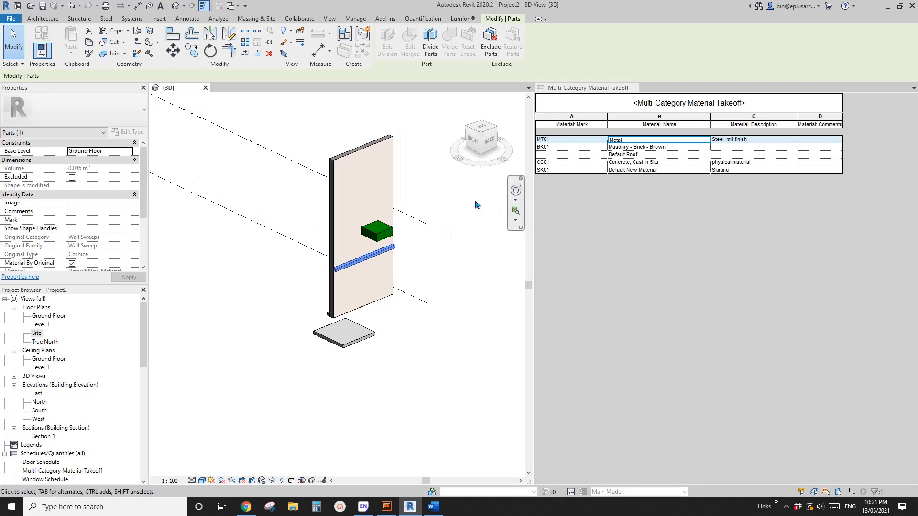
middle_drag(475, 205, 448, 237)
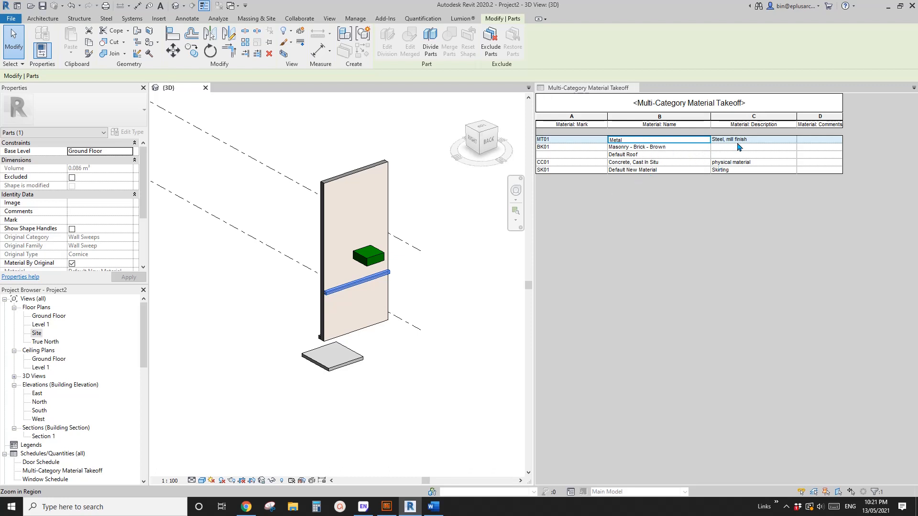
scroll(391, 238, up, 3)
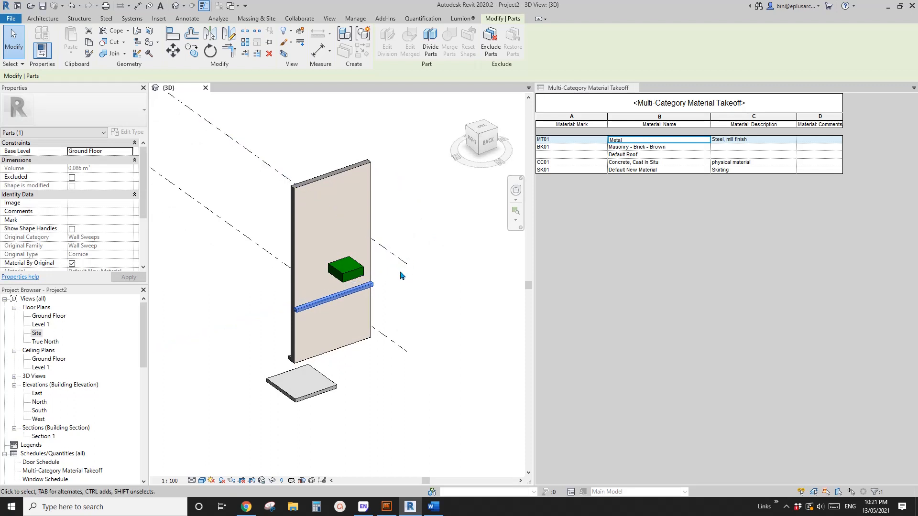
scroll(400, 275, up, 2)
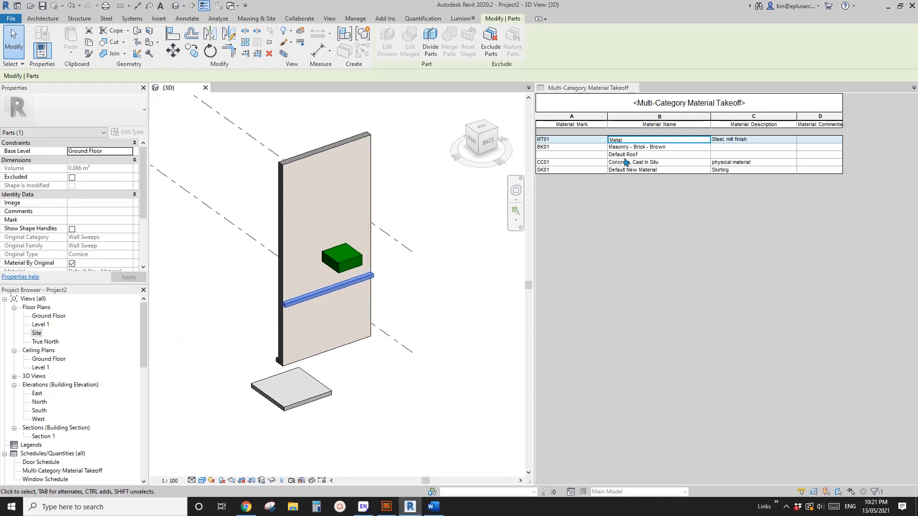
mouse_move(427, 247)
shift+middle_down()
mouse_move(592, 221)
mouse_move(684, 222)
mouse_move(474, 257)
mouse_move(432, 240)
shift+middle_up()
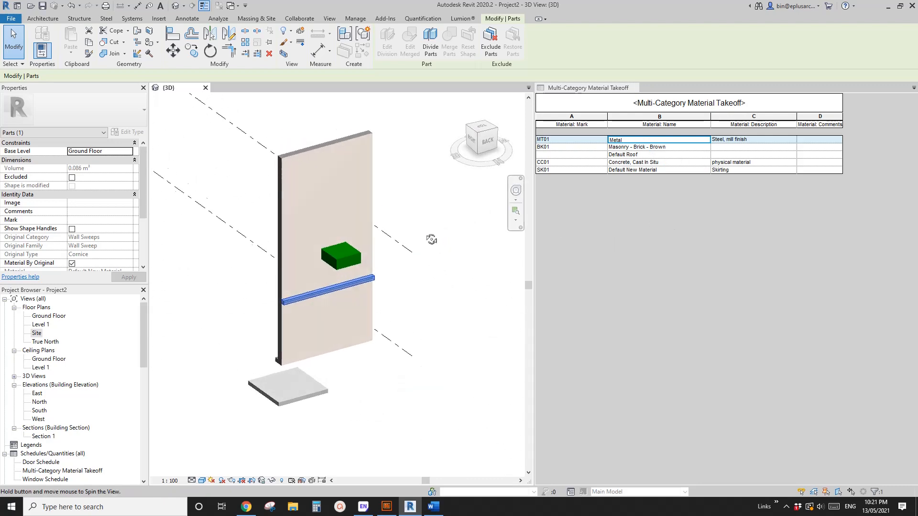
scroll(386, 272, up, 1)
shift+middle_drag(388, 283, 430, 282)
scroll(390, 286, down, 1)
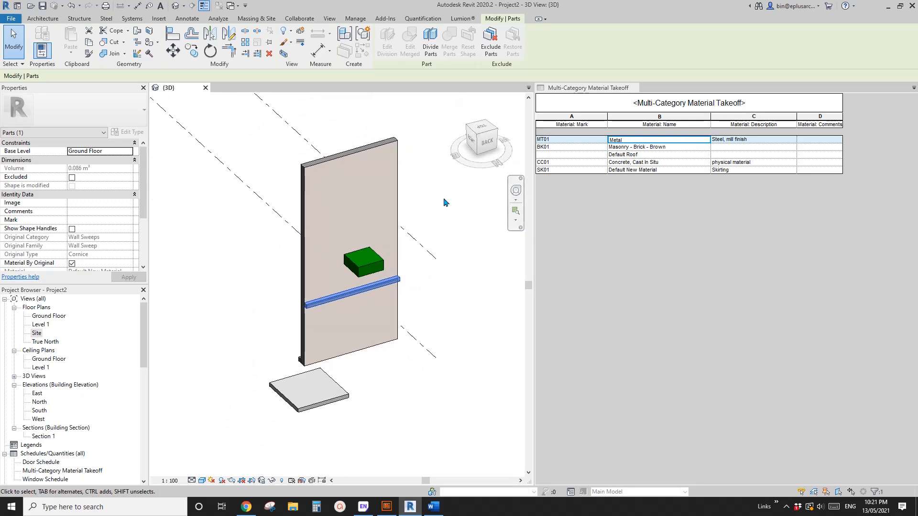
mouse_move(460, 209)
middle_down()
mouse_move(439, 216)
mouse_move(467, 221)
middle_up()
click(446, 227)
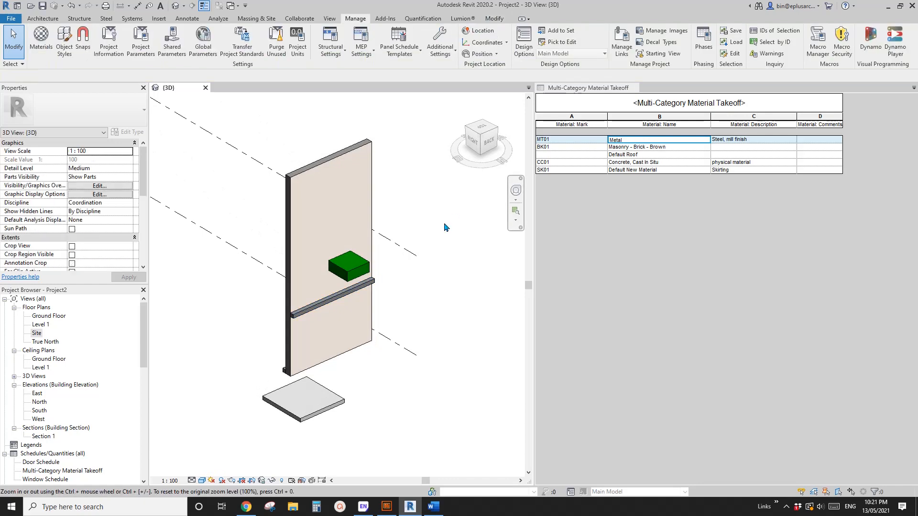
scroll(446, 228, down, 1)
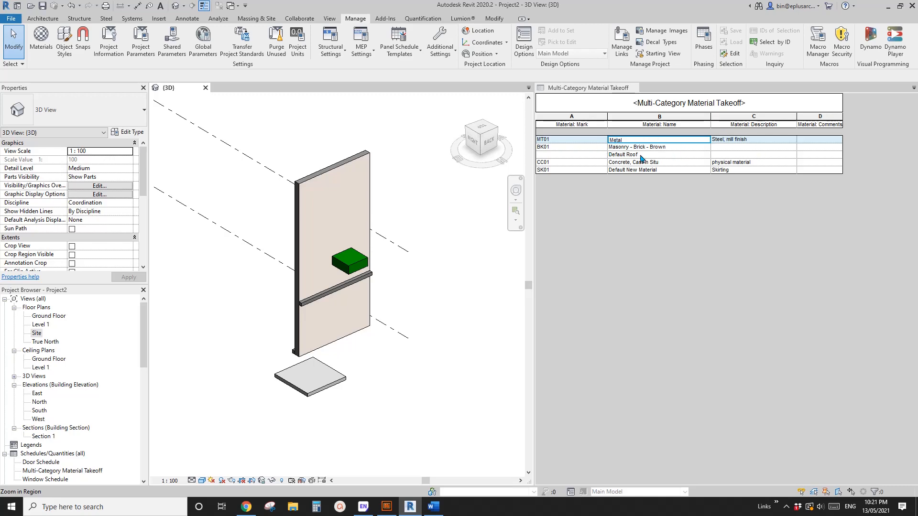
Lower the top of the brick veneer wall to an unconnected height of about 3760 mm.
shift+middle_drag(428, 232, 437, 270)
click(320, 139)
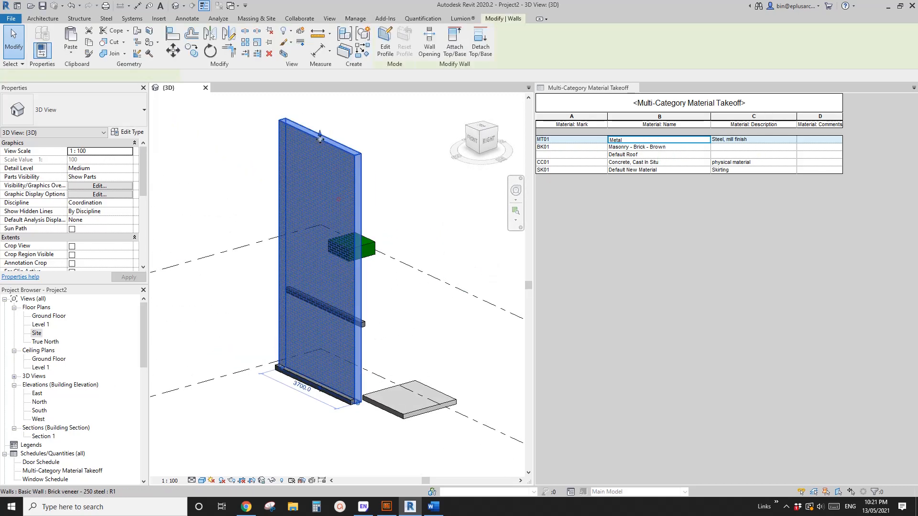
drag(320, 139, 331, 268)
scroll(378, 262, up, 1)
shift+middle_drag(449, 317, 386, 228)
shift+middle_drag(385, 291, 409, 347)
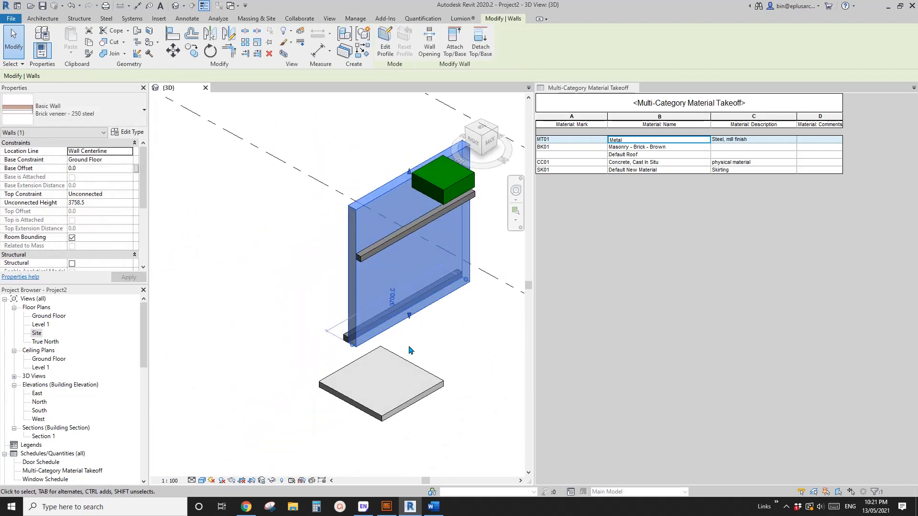
Inspect the floor slab, the shortened wall and the cornice part by selecting them in the 3D view.
click(403, 366)
middle_drag(464, 362, 411, 354)
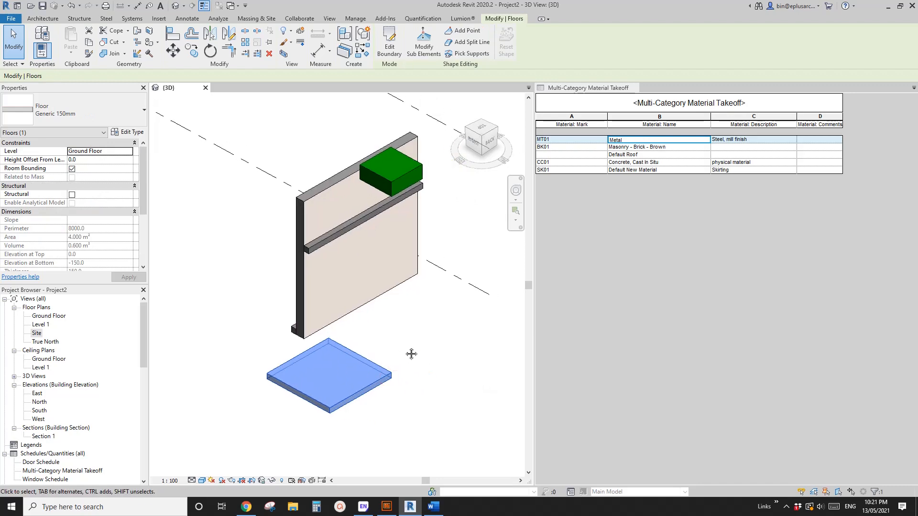
click(340, 265)
shift+middle_drag(340, 265, 393, 277)
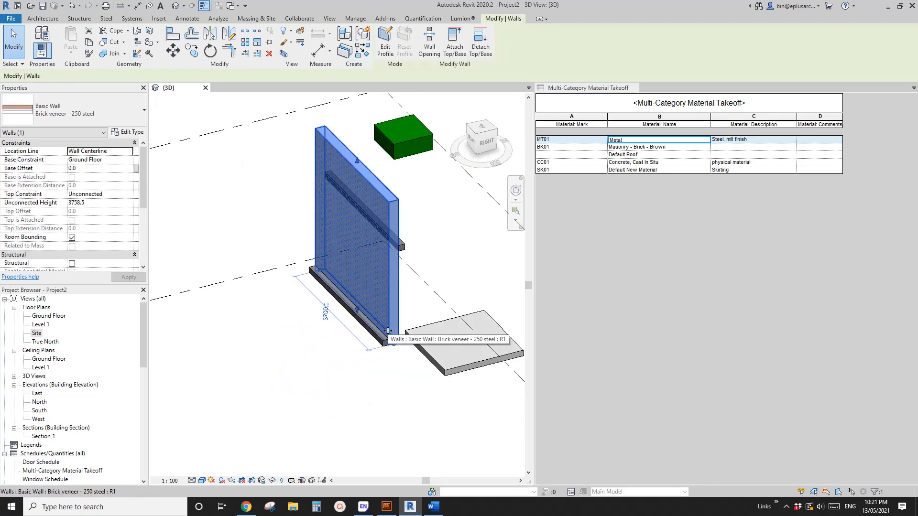
shift+middle_drag(388, 331, 410, 361)
click(409, 361)
click(351, 236)
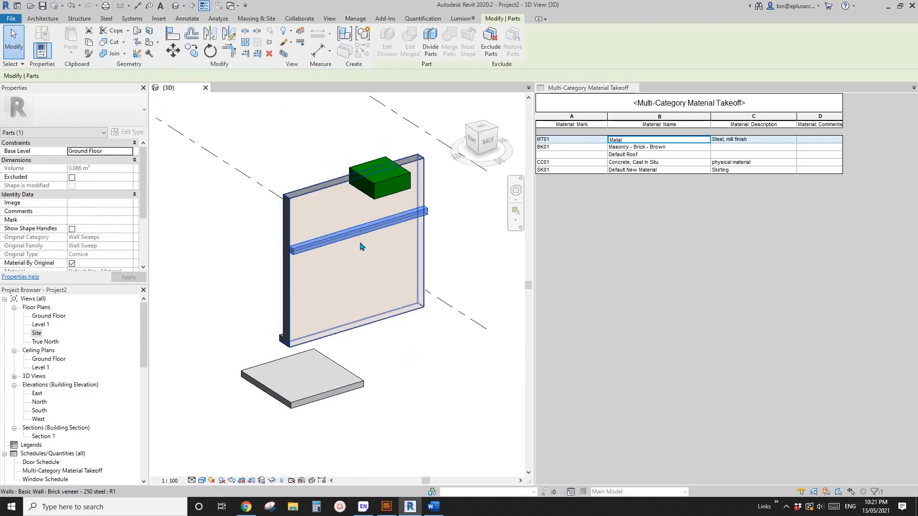
shift+middle_drag(361, 246, 359, 349)
key(Escape)
click(333, 368)
click(465, 286)
click(366, 314)
scroll(360, 326, up, 1)
click(372, 259)
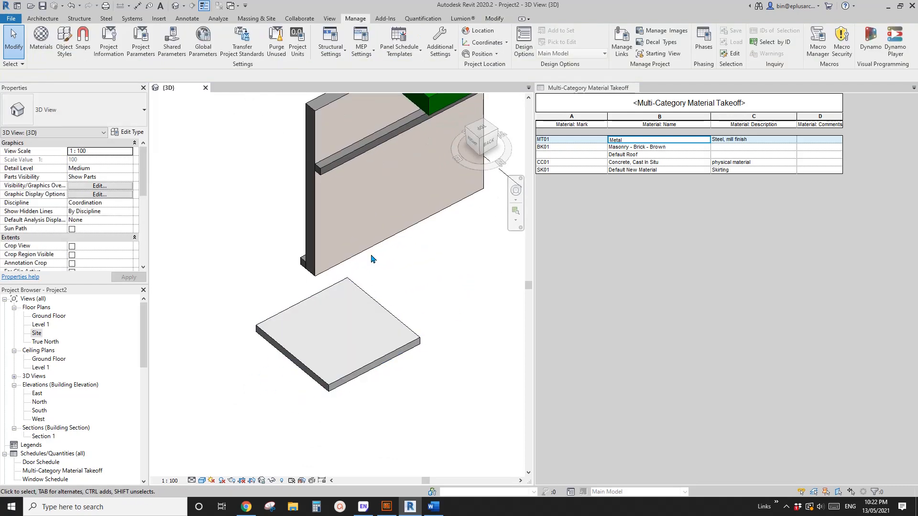
Select the floor slab and review its area, volume and thickness properties.
click(342, 342)
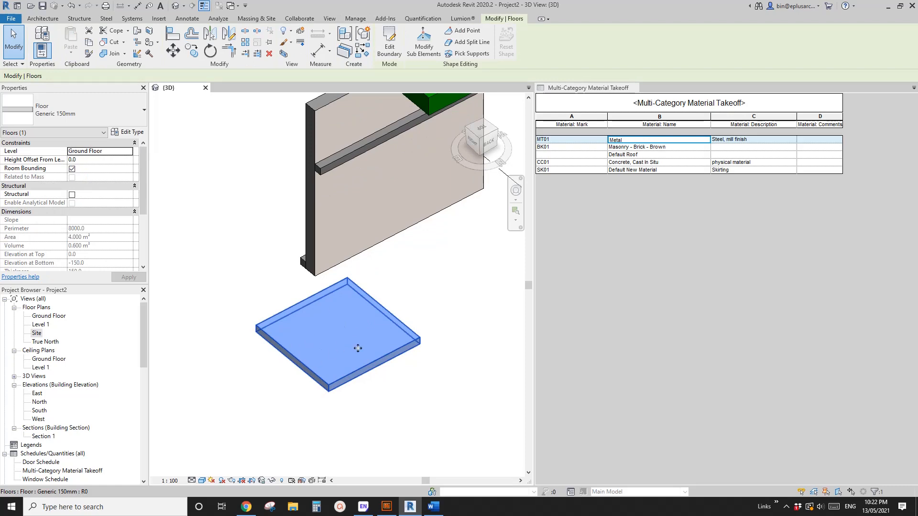
click(405, 302)
click(352, 328)
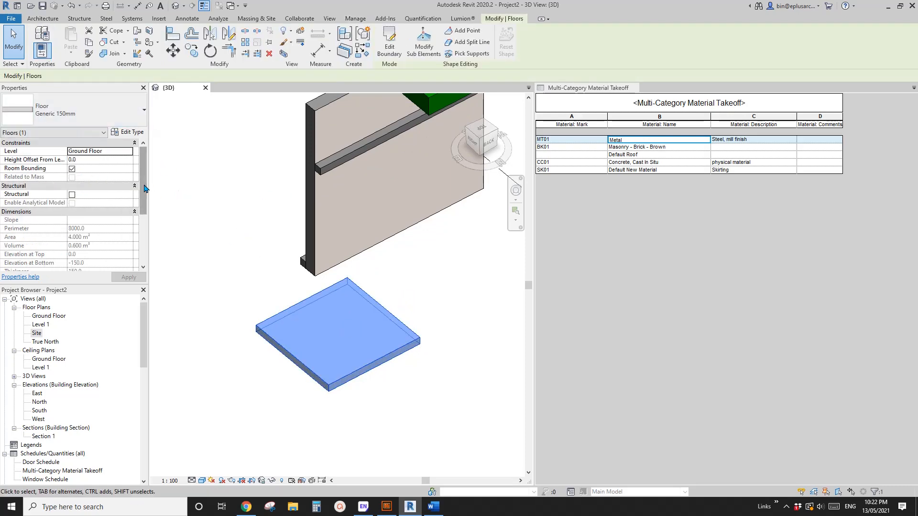
drag(145, 184, 143, 219)
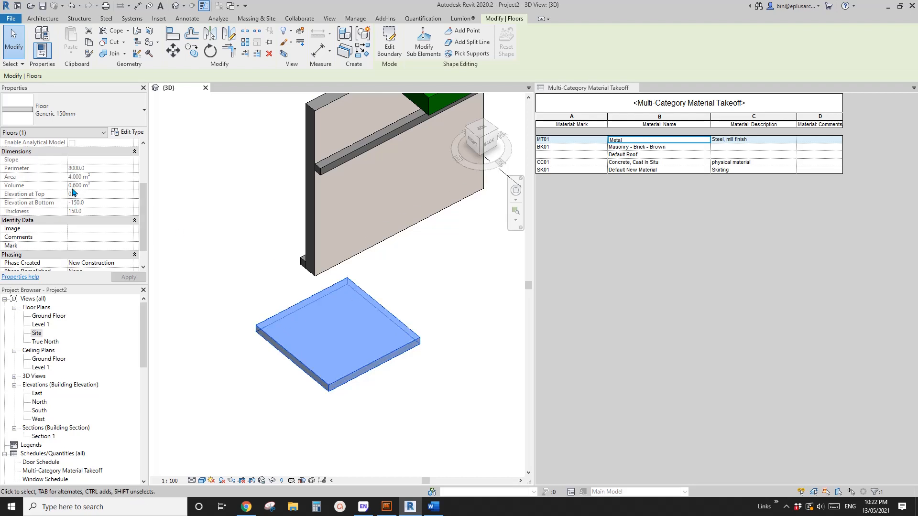
shift+middle_drag(328, 308, 397, 289)
Add the Material: Area field to the scheduled fields of the multi-category material takeoff.
click(576, 225)
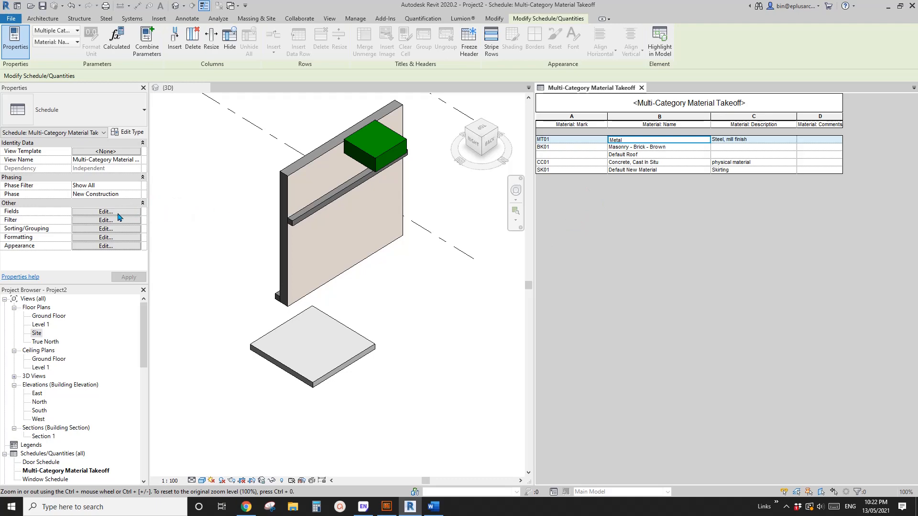
click(117, 214)
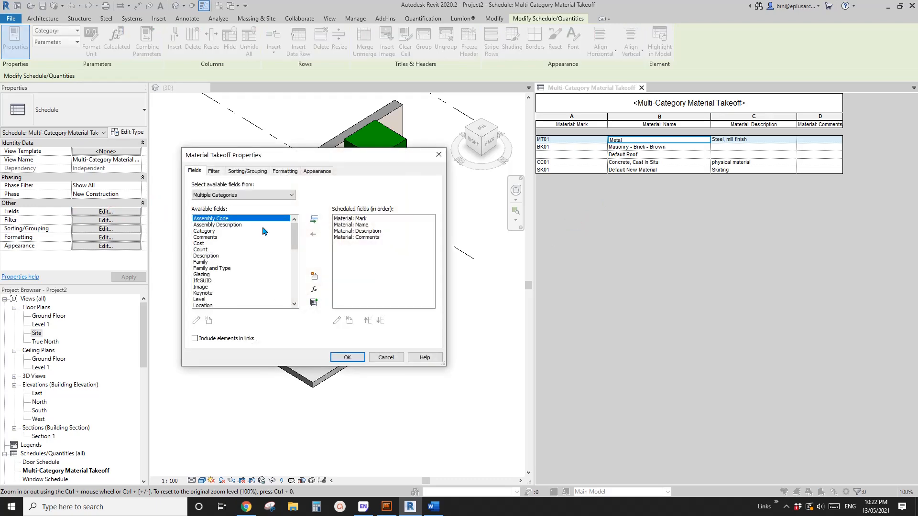
drag(294, 241, 293, 290)
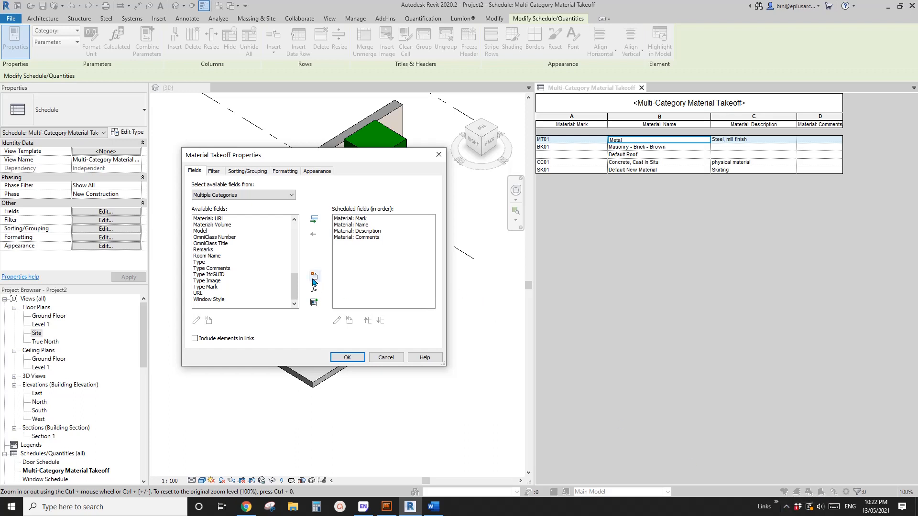
drag(295, 288, 297, 269)
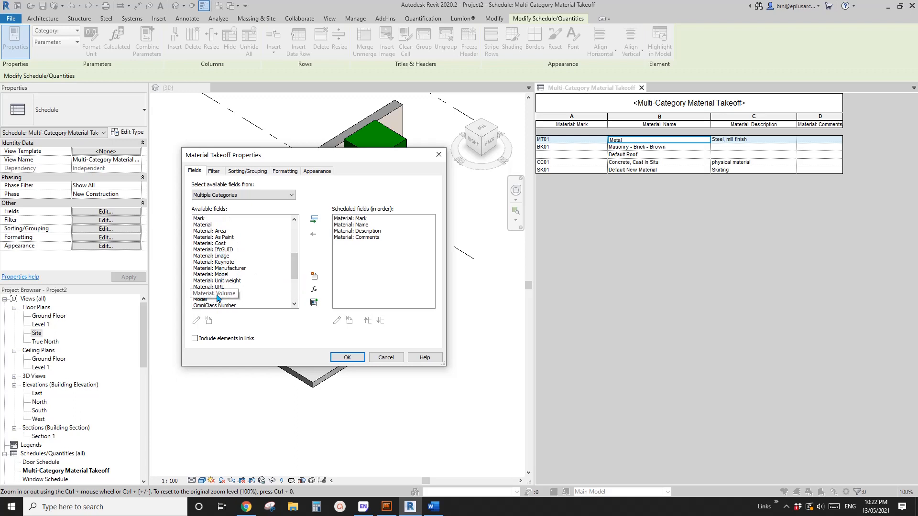
scroll(213, 277, up, 2)
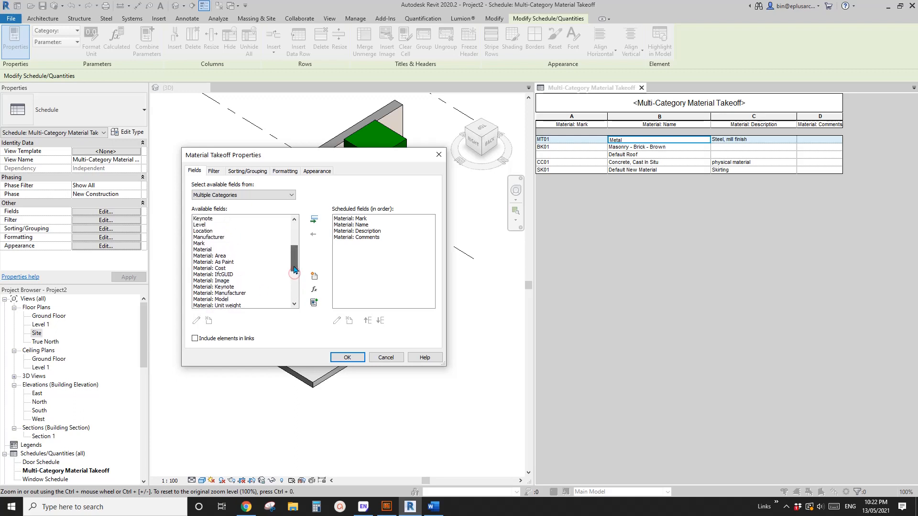
click(254, 257)
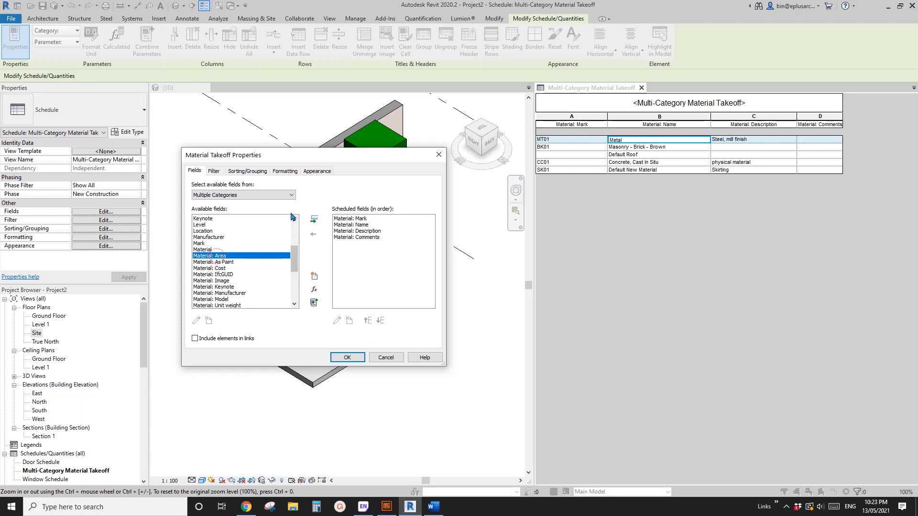
click(314, 221)
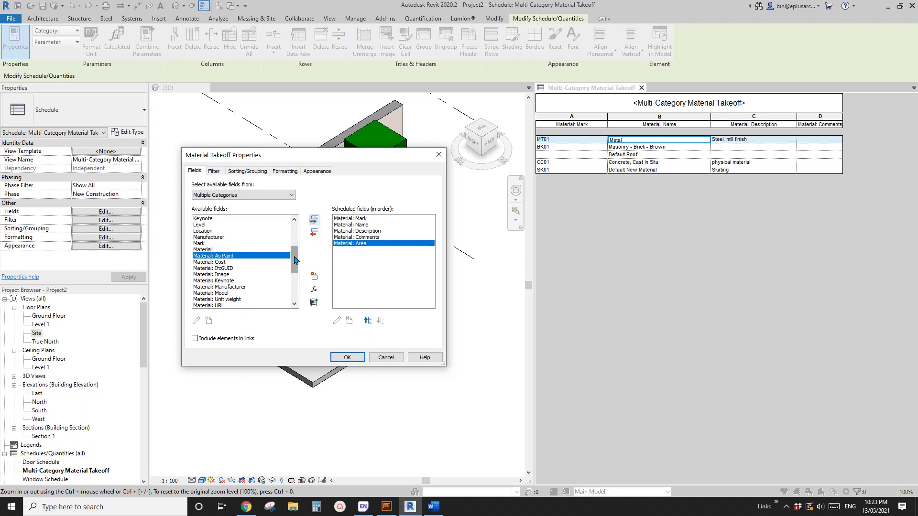
Add the Material: Volume field after Material: Area and apply the field changes to the takeoff.
scroll(239, 268, down, 3)
click(222, 269)
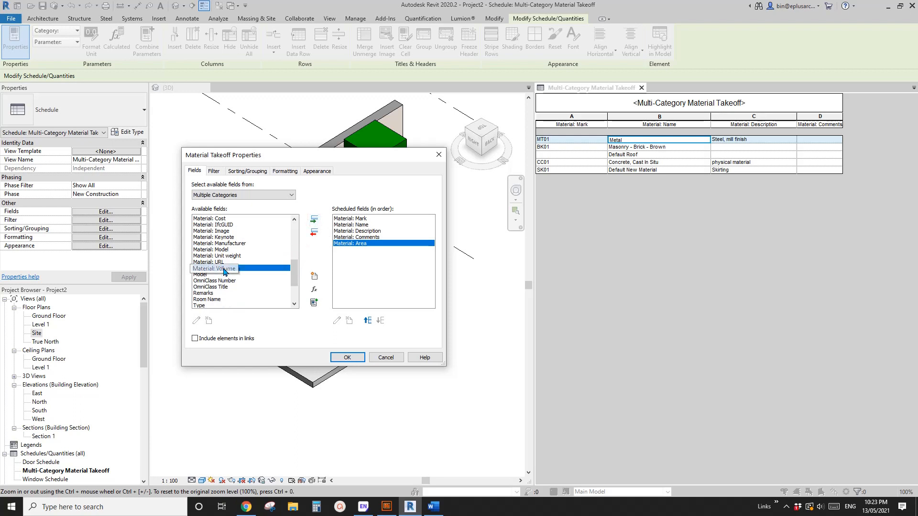
click(314, 220)
scroll(293, 278, down, 2)
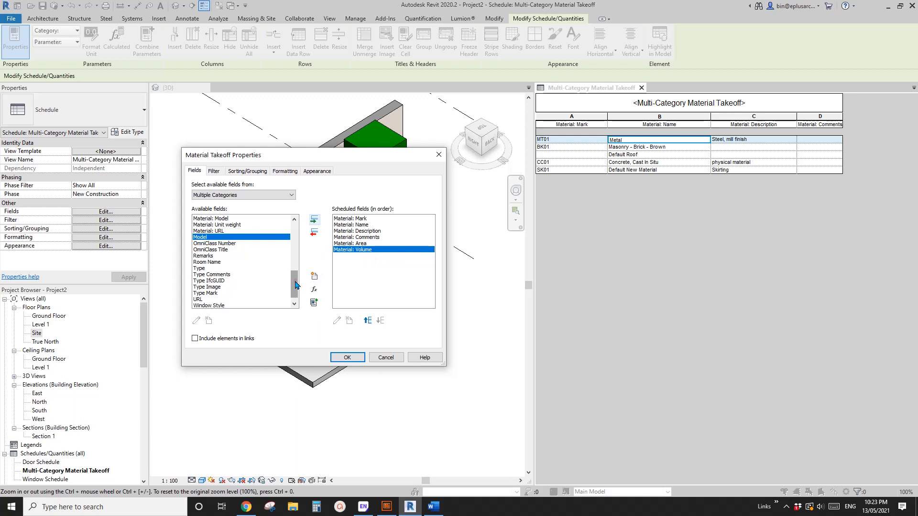
drag(295, 285, 302, 248)
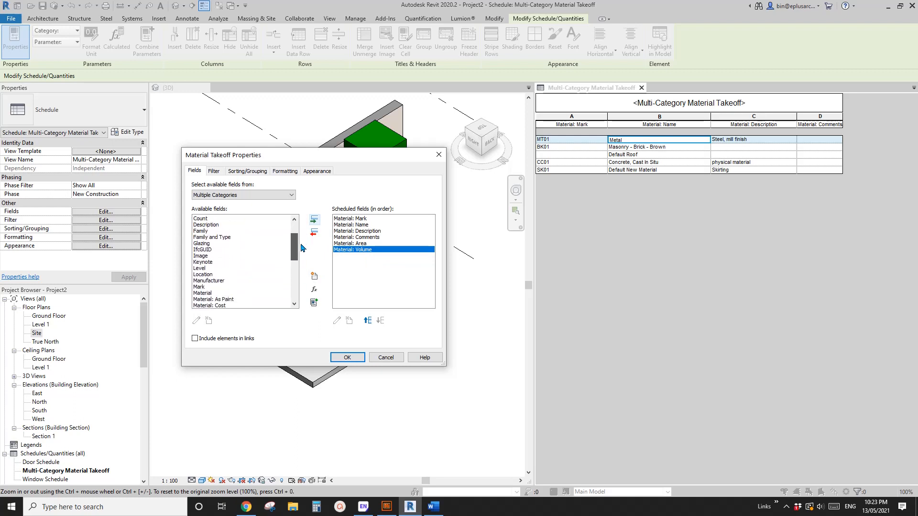
click(348, 357)
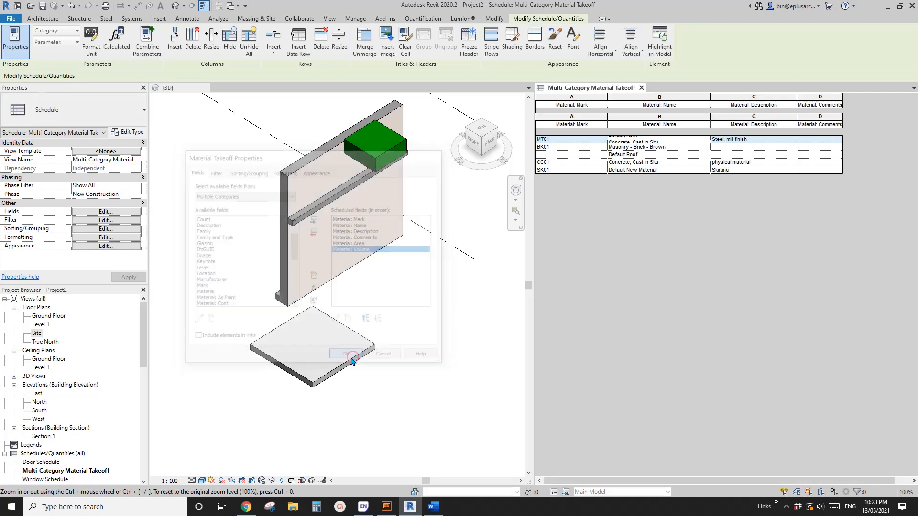
Narrow the Material: Mark, Material: Name and Material: Description columns so the whole takeoff fits in view.
drag(559, 481, 663, 482)
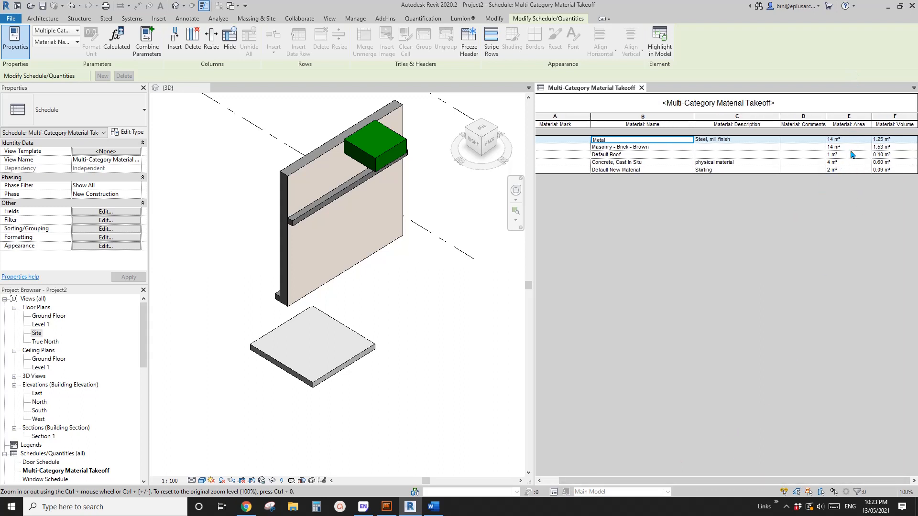
drag(697, 482, 681, 485)
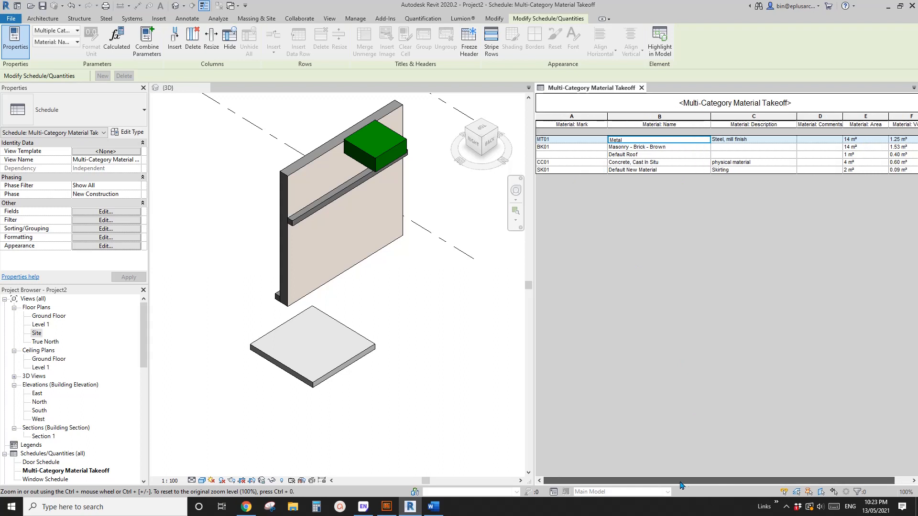
drag(607, 117, 580, 118)
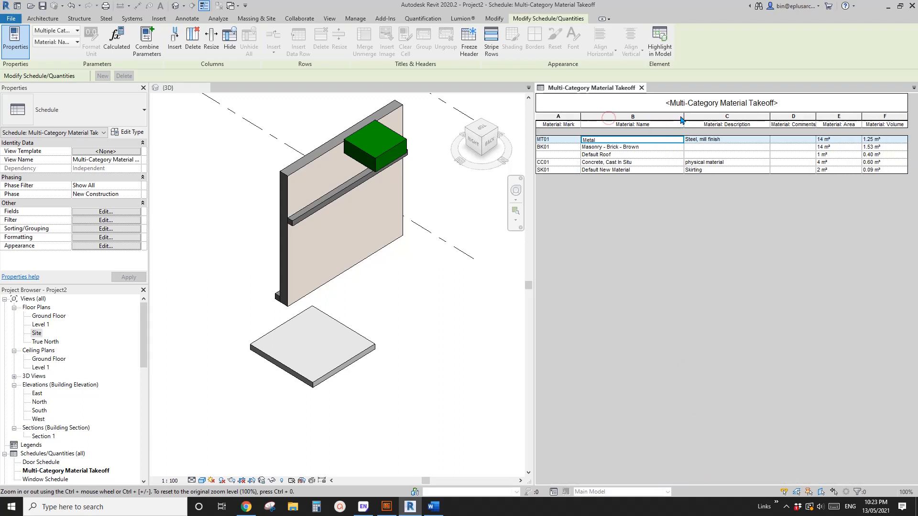
drag(683, 116, 651, 117)
drag(743, 116, 721, 116)
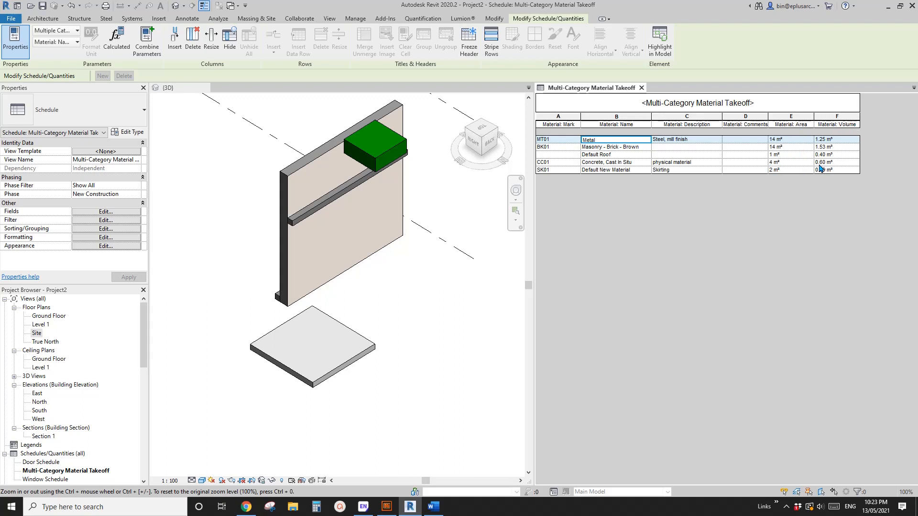
Select the floor slab and compare its area and volume with the cast in situ concrete row of the takeoff.
click(350, 347)
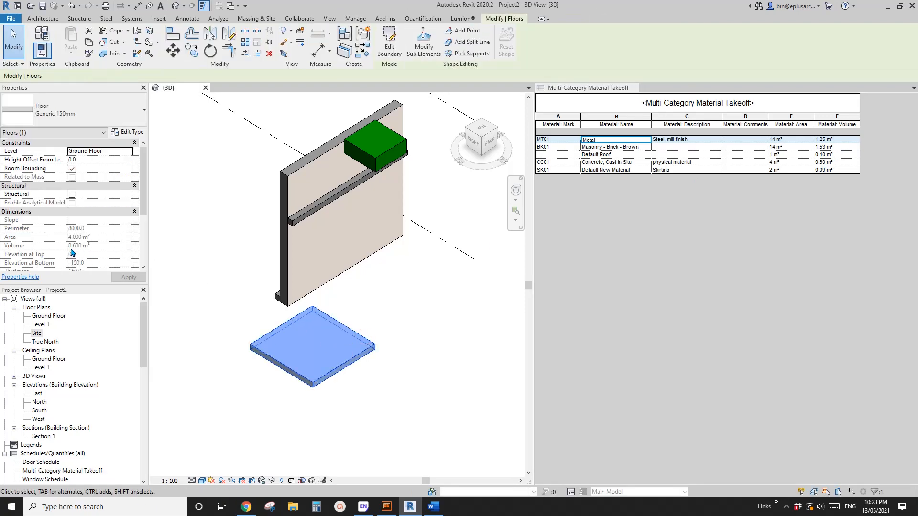
click(334, 296)
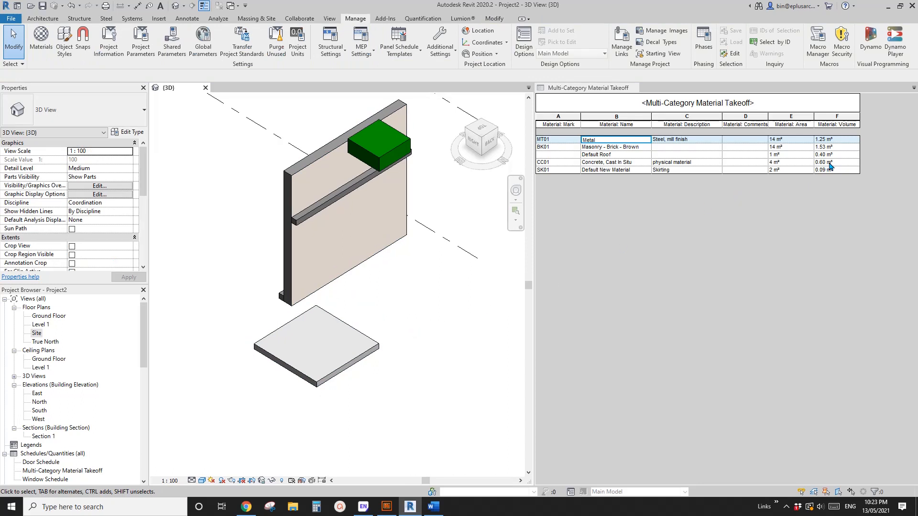
click(394, 318)
middle_drag(349, 348, 401, 330)
click(351, 338)
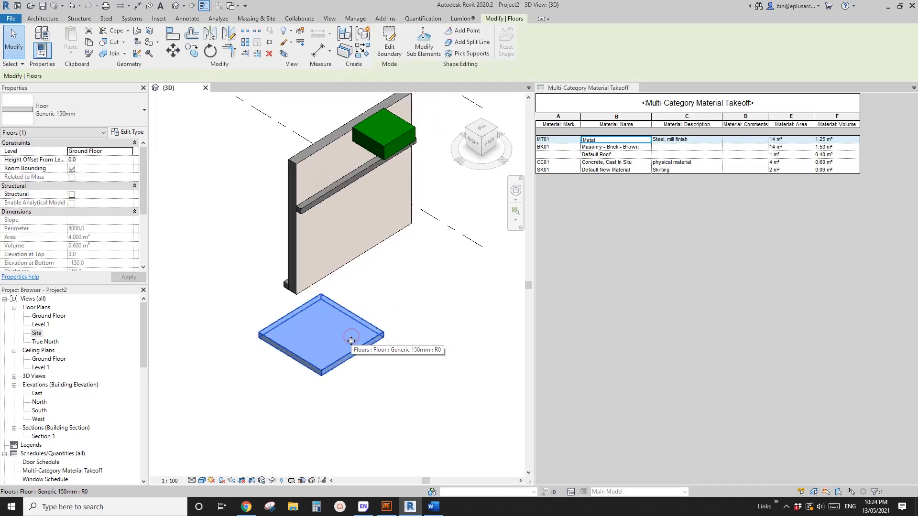
click(387, 301)
Select the brick veneer wall and compare it with the metal and brown brick rows of the takeoff.
middle_drag(407, 272, 377, 232)
click(368, 247)
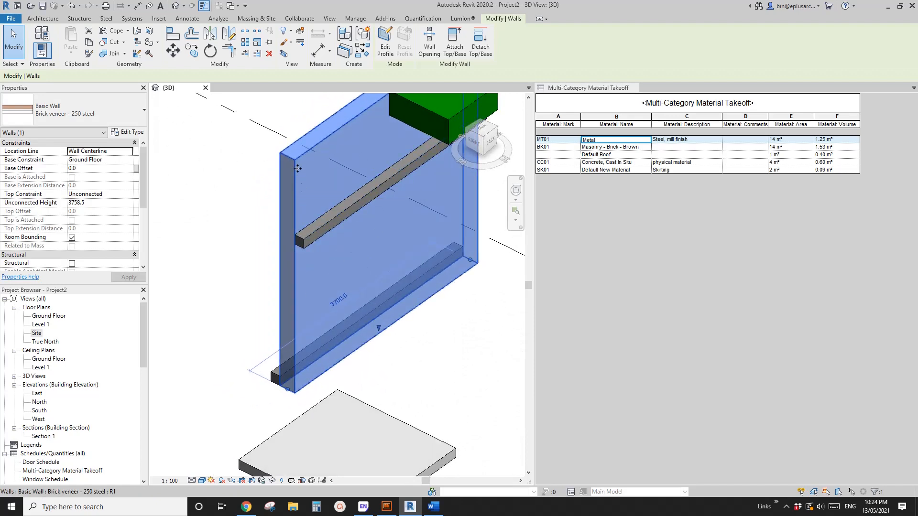
click(374, 259)
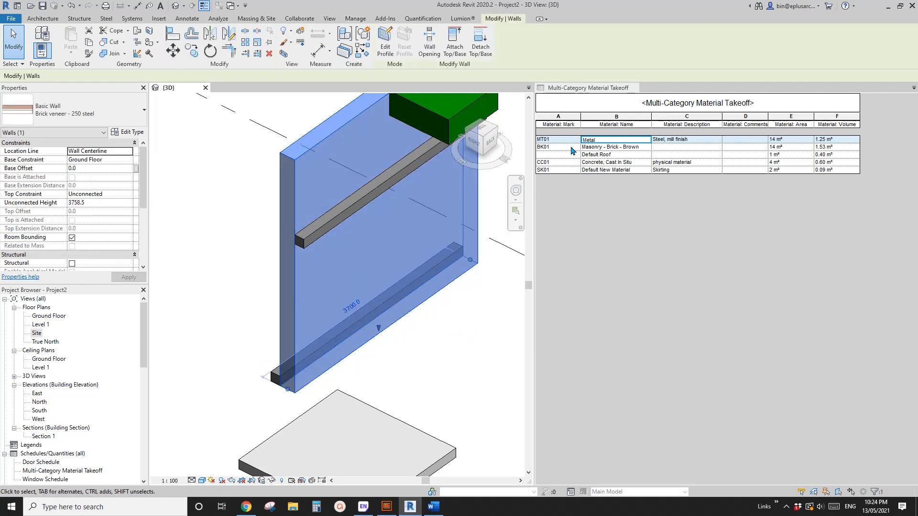
Set the brick veneer wall's length to 1000 mm using its temporary dimension on the brick side.
scroll(456, 275, down, 2)
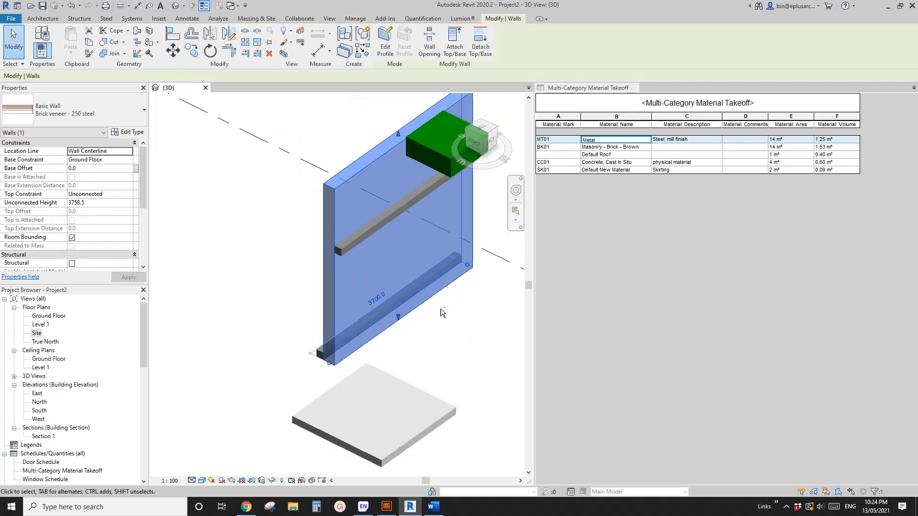
shift+middle_drag(440, 313, 337, 380)
click(423, 330)
click(413, 283)
click(366, 325)
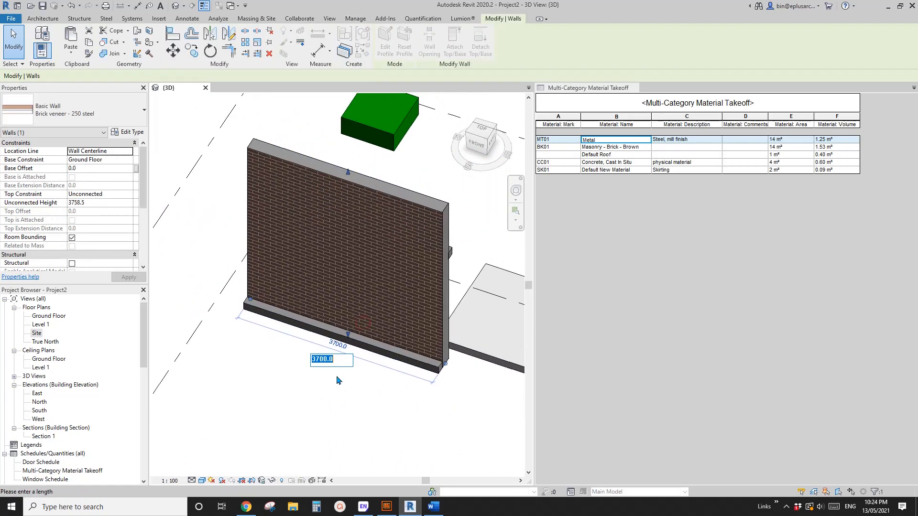
text(1000)
key(Return)
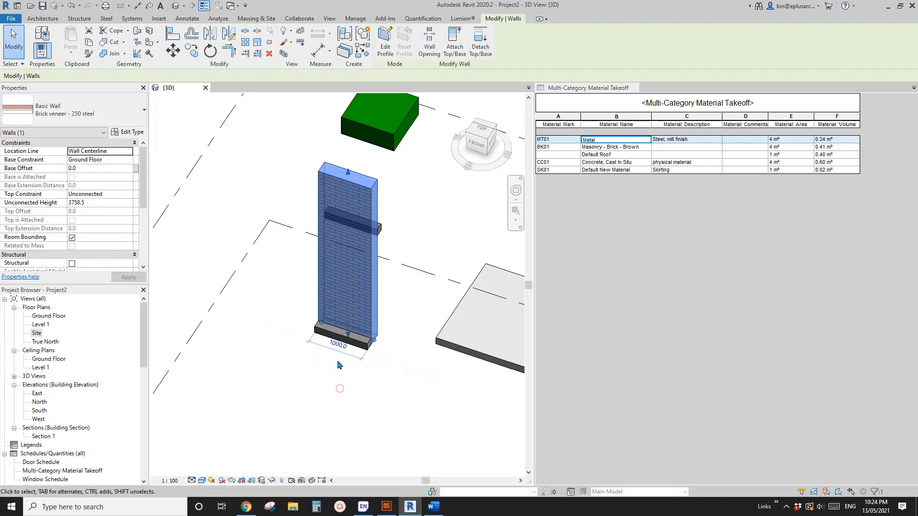
Set the brick veneer wall's unconnected height to 1000 mm.
click(107, 202)
text(100)
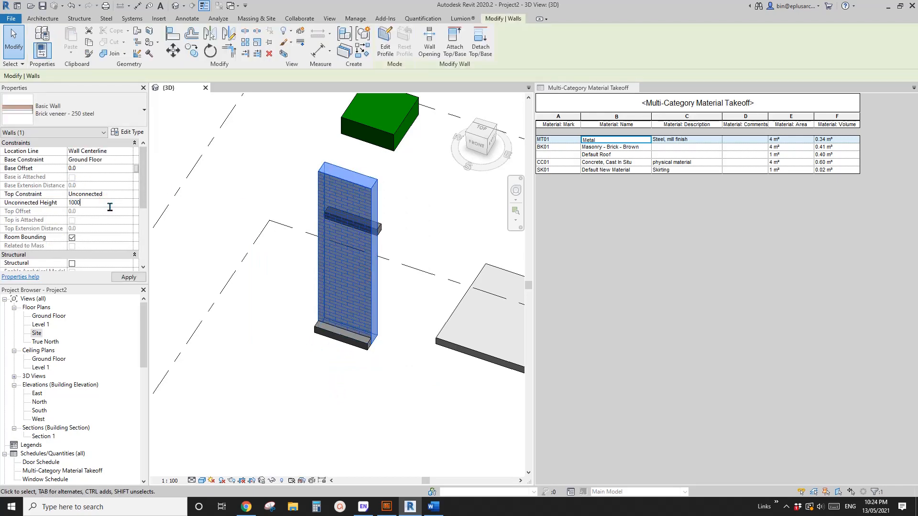
text(0)
key(Return)
click(500, 285)
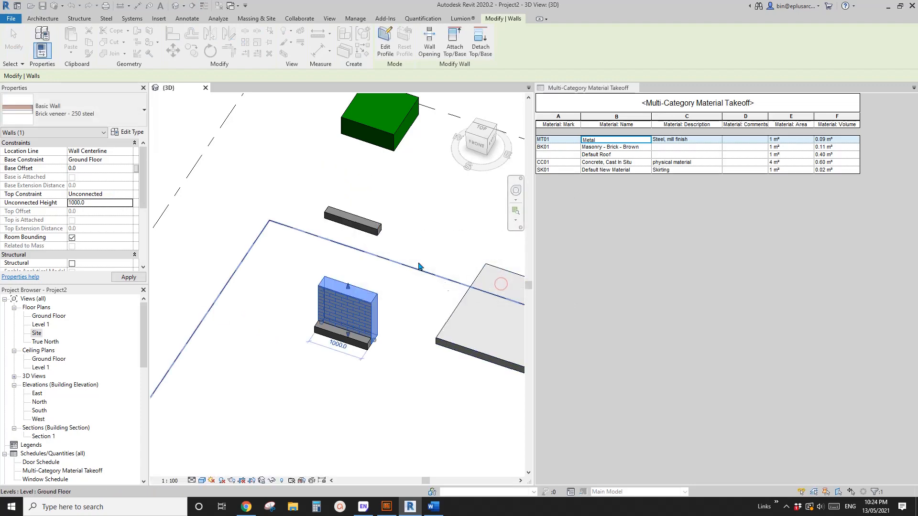
Examine the resized brick veneer wall and its skirting sweep from several angles in the 3D view.
click(407, 283)
scroll(399, 287, up, 1)
shift+middle_drag(394, 311, 361, 317)
click(346, 338)
middle_drag(387, 345, 411, 286)
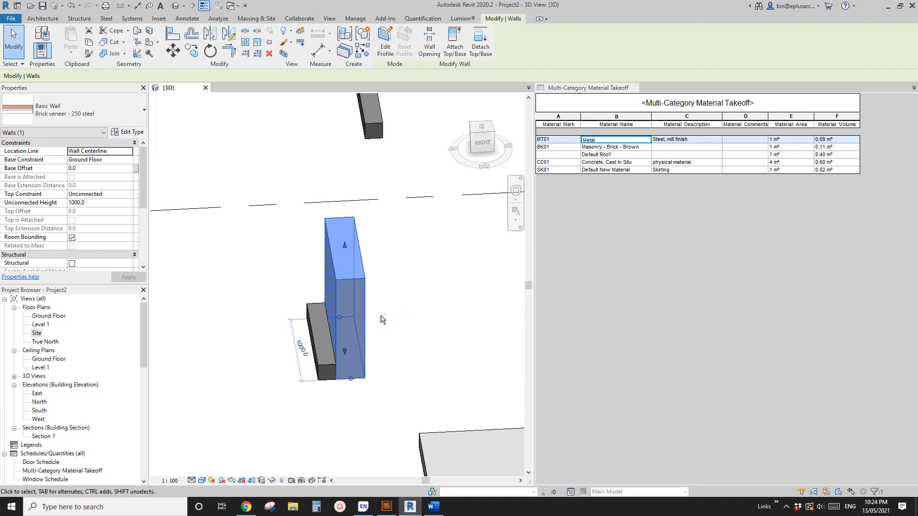
shift+middle_drag(383, 319, 361, 308)
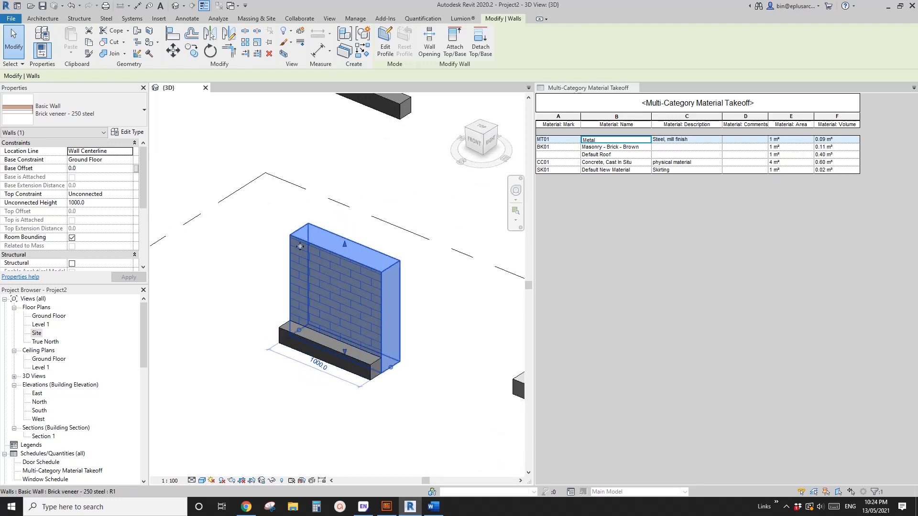
click(420, 285)
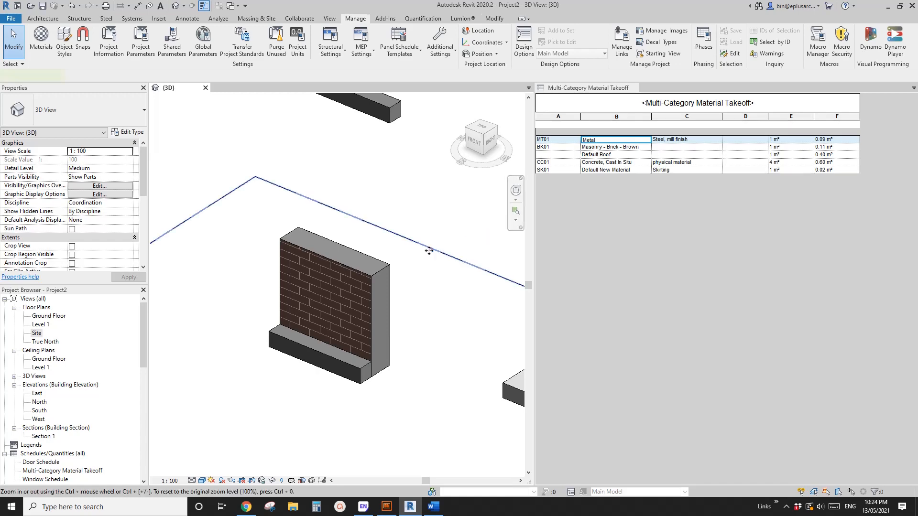
Review the layer thicknesses in the brick veneer wall type's structure and the wall's area and volume properties against the takeoff quantities.
click(376, 290)
shift+middle_drag(428, 304, 403, 311)
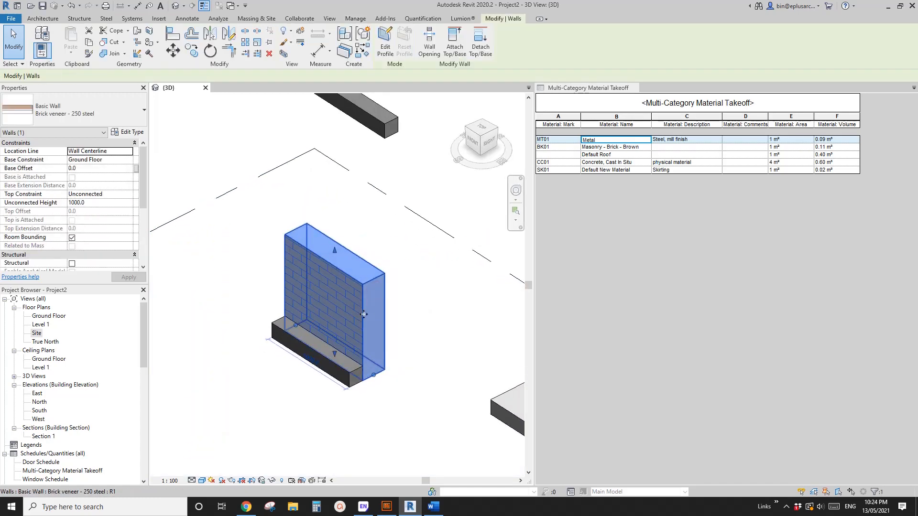
click(127, 132)
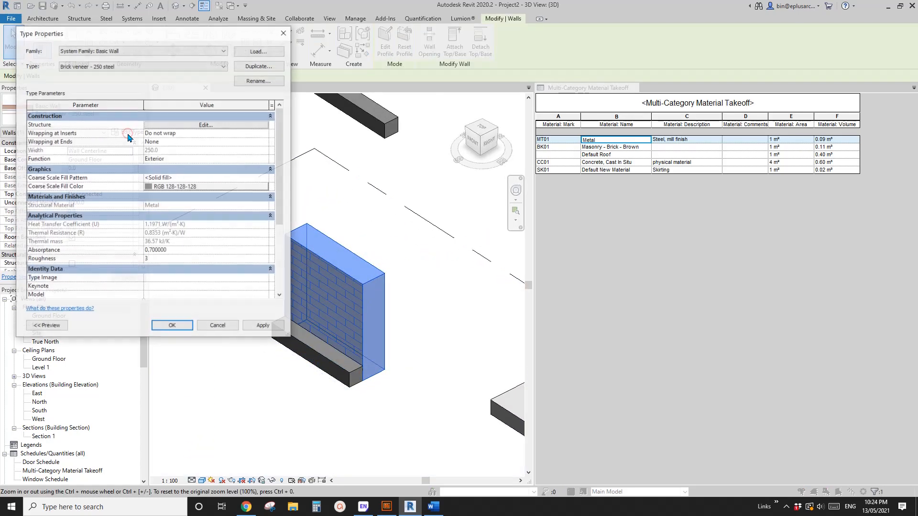
click(203, 125)
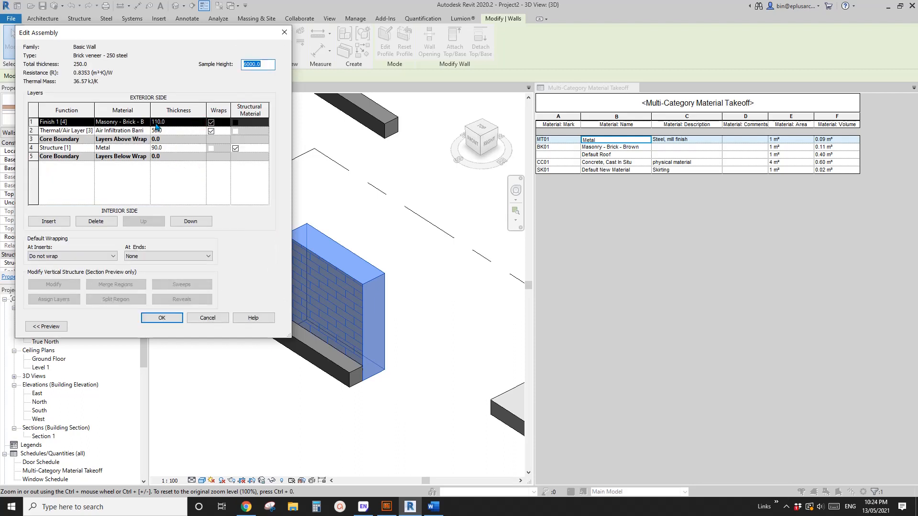
click(285, 32)
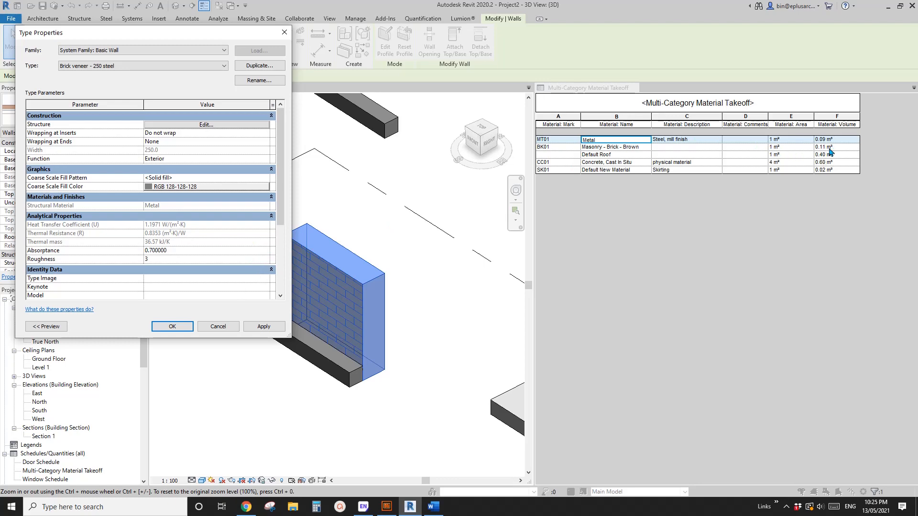
click(218, 327)
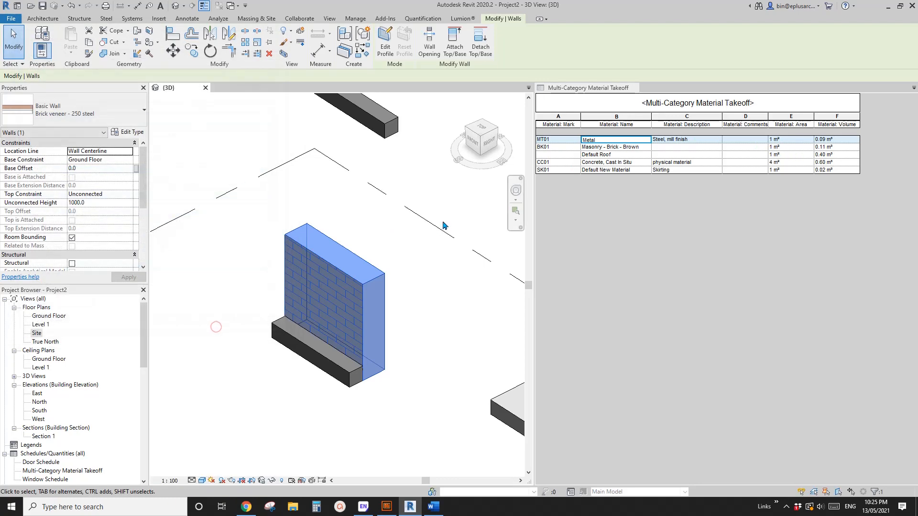
scroll(95, 222, down, 4)
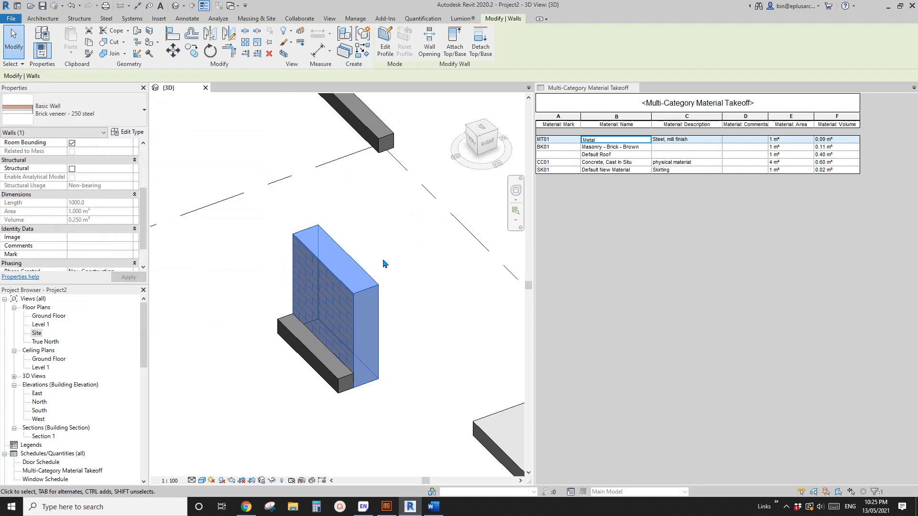
shift+middle_drag(419, 275, 436, 270)
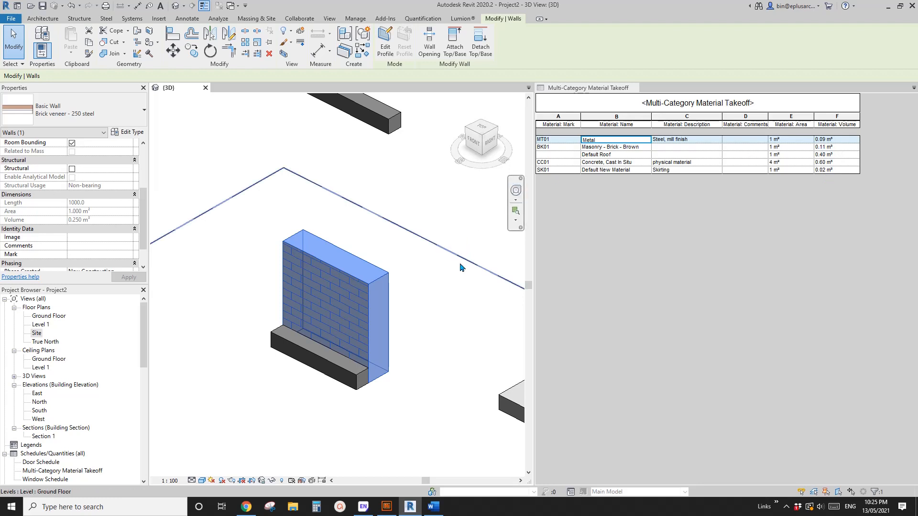
Switch to the Calculator app and place its window clear of the material takeoff quantities.
middle_drag(465, 278, 425, 286)
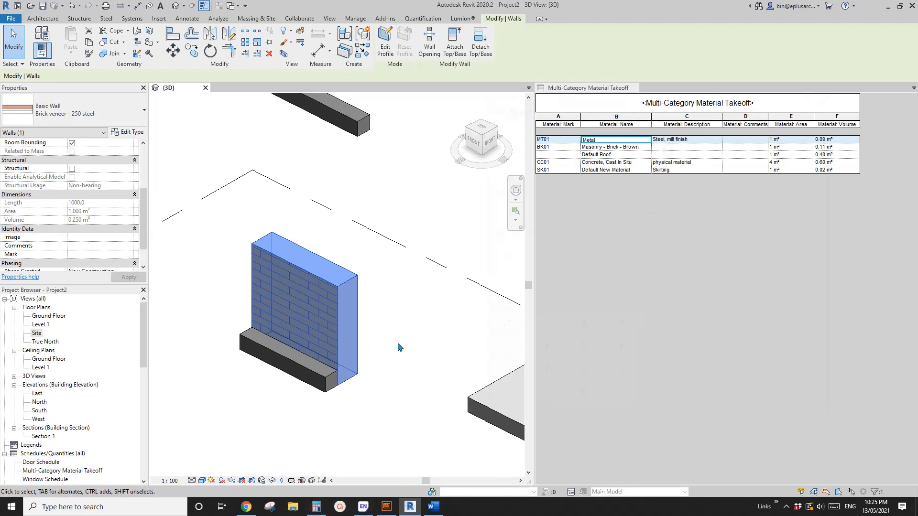
click(316, 506)
drag(471, 108, 331, 138)
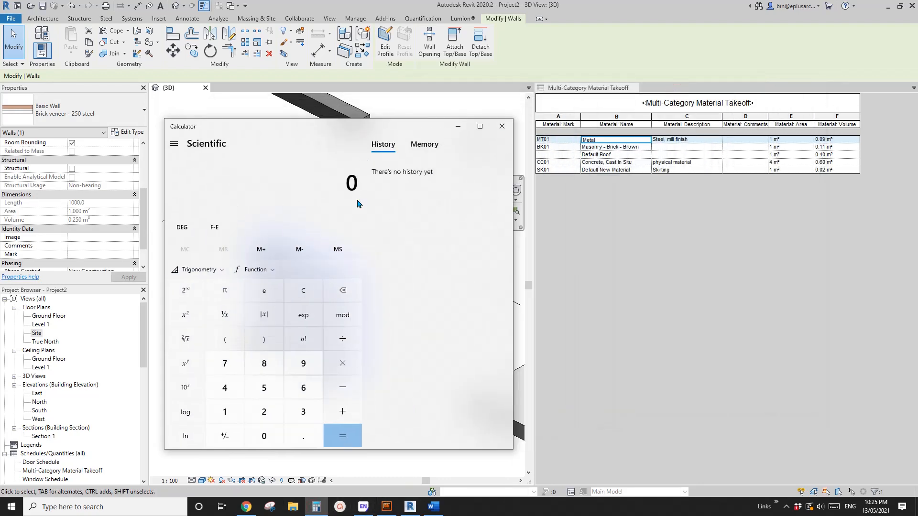
click(257, 413)
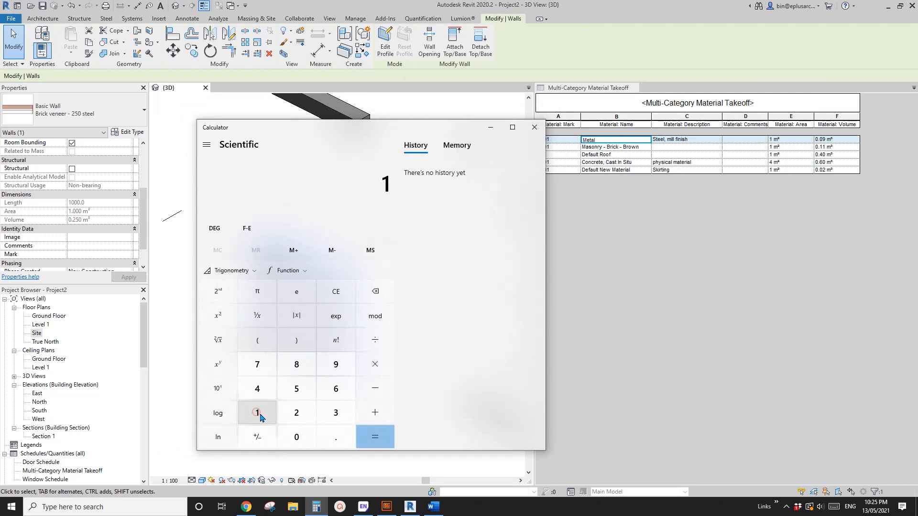
click(258, 413)
click(305, 438)
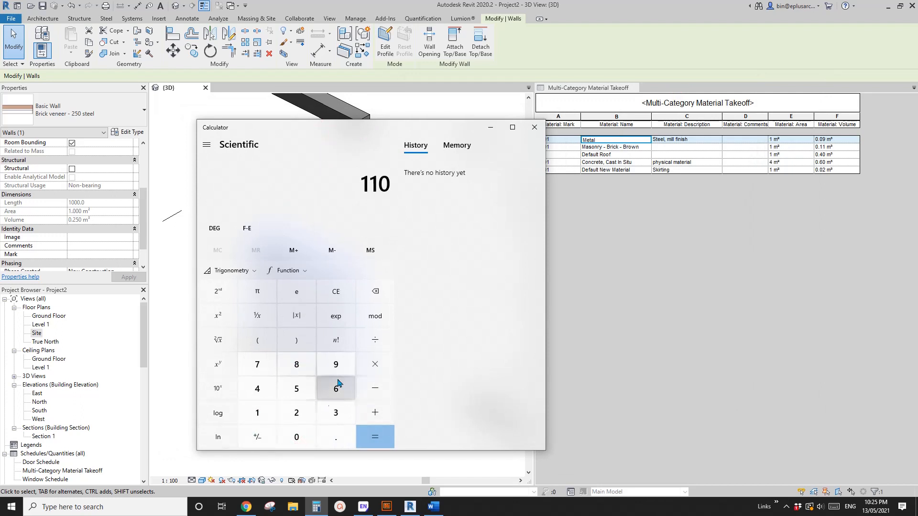
click(342, 291)
Multiply 0.11 by 0.086 as the first part of the single-brick volume calculation.
click(336, 436)
click(257, 413)
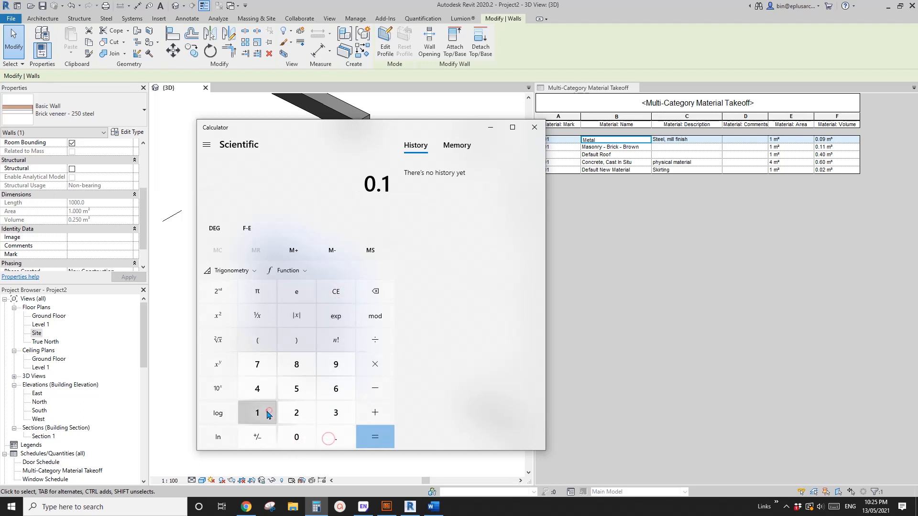
click(257, 413)
click(374, 364)
click(296, 436)
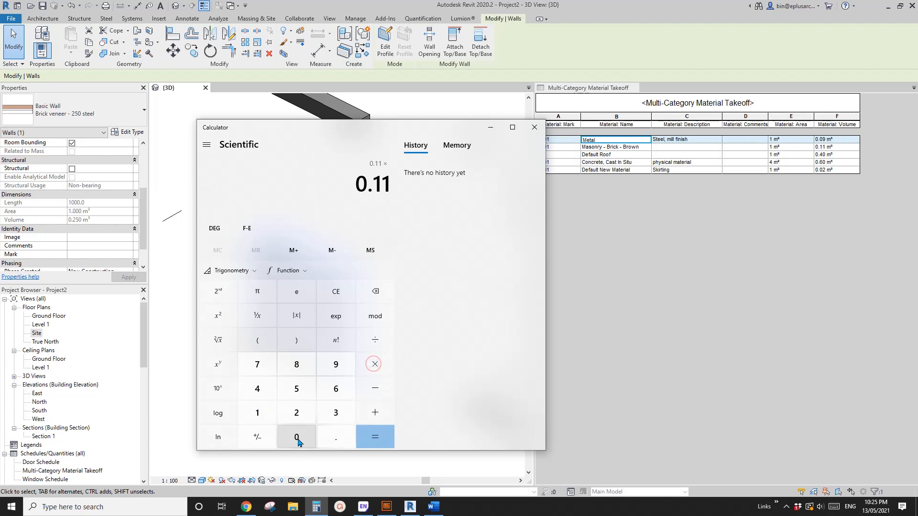
click(335, 436)
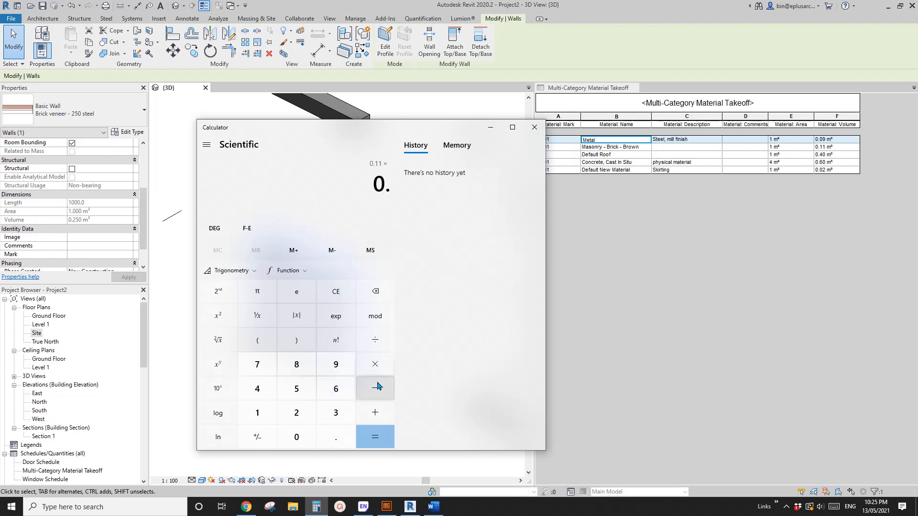
click(297, 365)
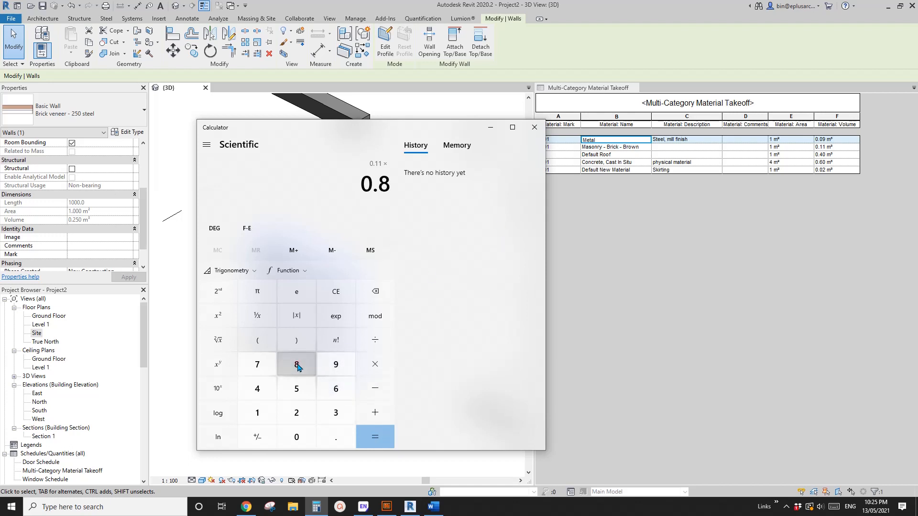
click(334, 394)
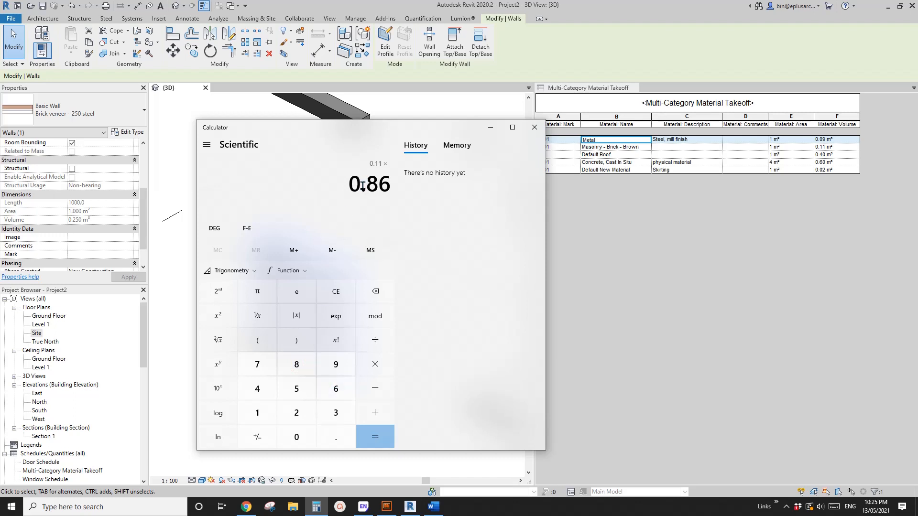
click(375, 291)
click(374, 291)
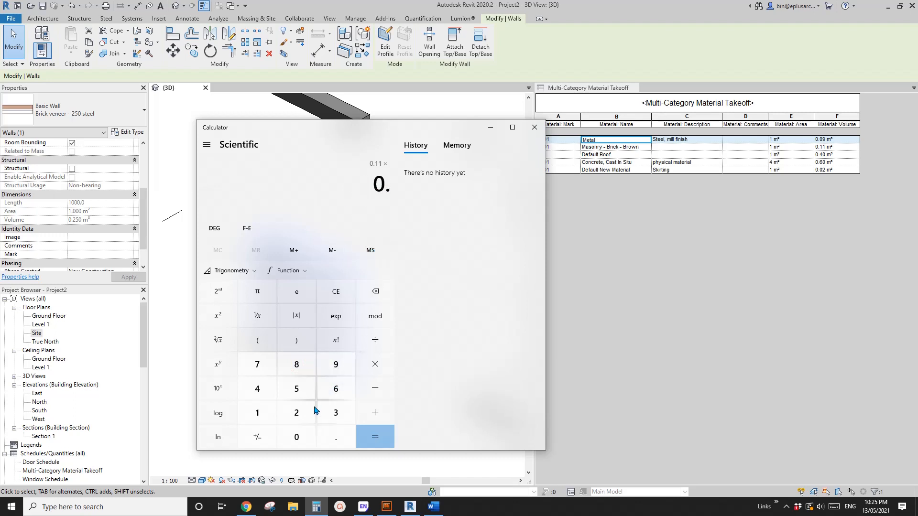
click(296, 435)
click(296, 364)
click(336, 389)
click(375, 364)
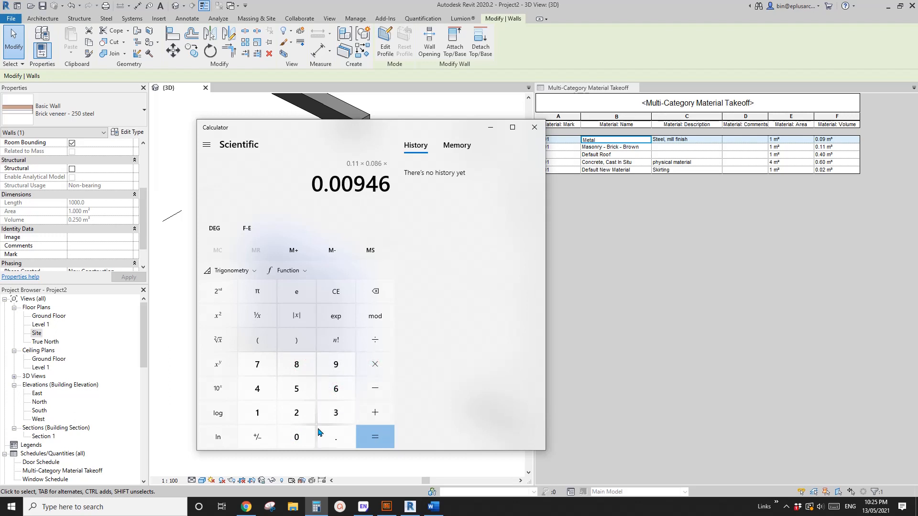
Multiply the running product by 0.24 to compute one brick's volume, and highlight the result.
click(309, 444)
click(330, 436)
click(297, 412)
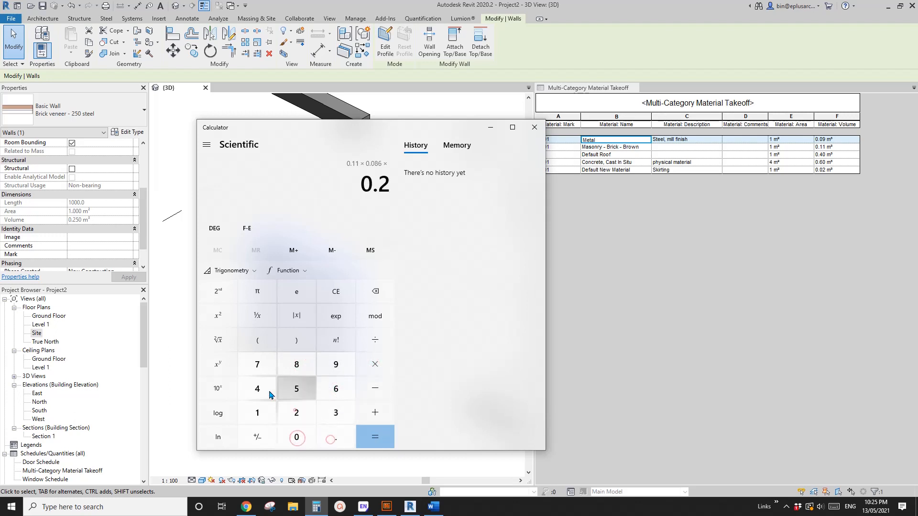
click(257, 388)
click(373, 437)
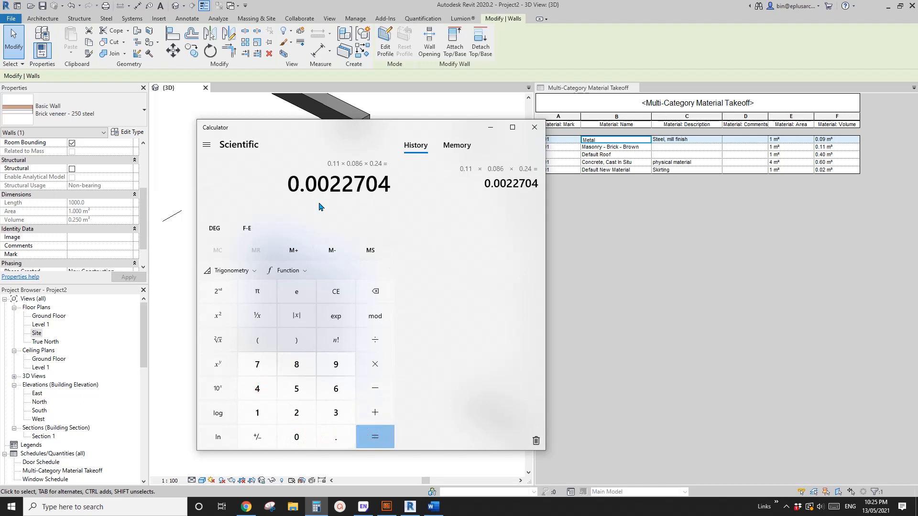
drag(389, 186, 286, 187)
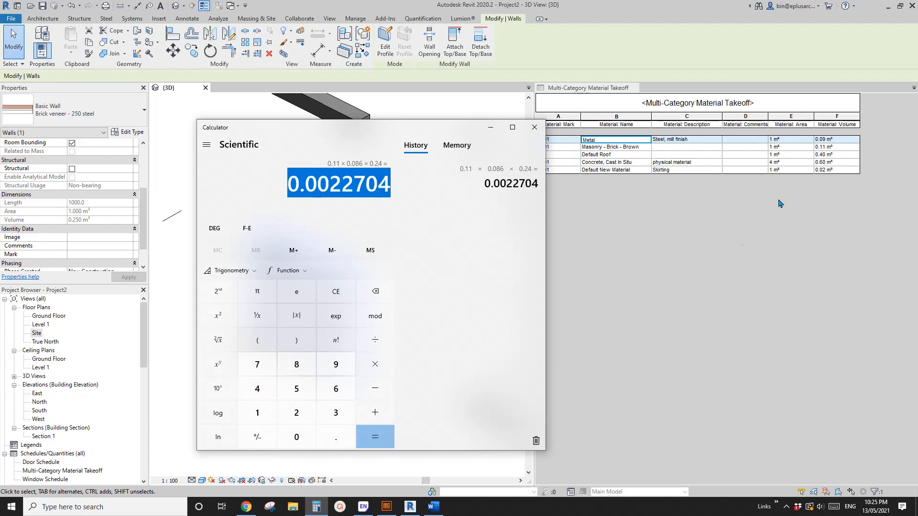
Divide the brick material volume of 0.11 by the single-brick volume recalled from the calculation history.
click(309, 439)
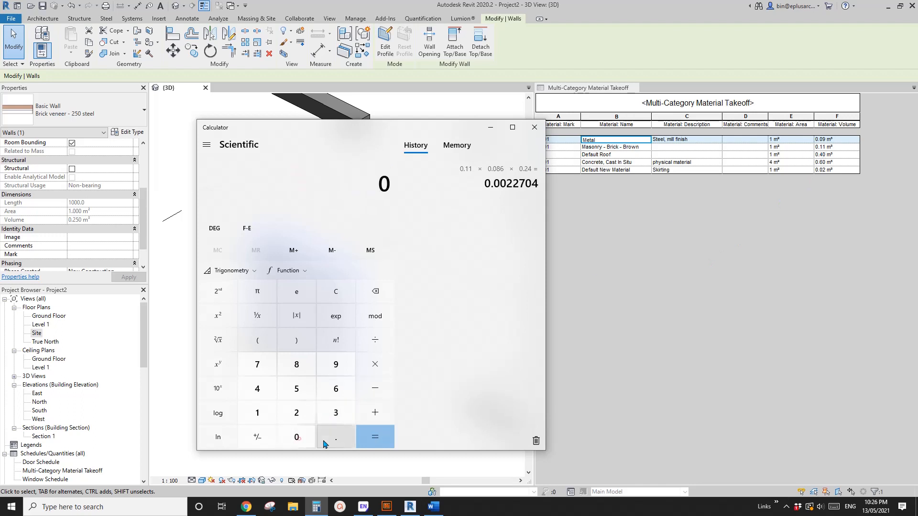
click(328, 439)
click(257, 412)
click(257, 413)
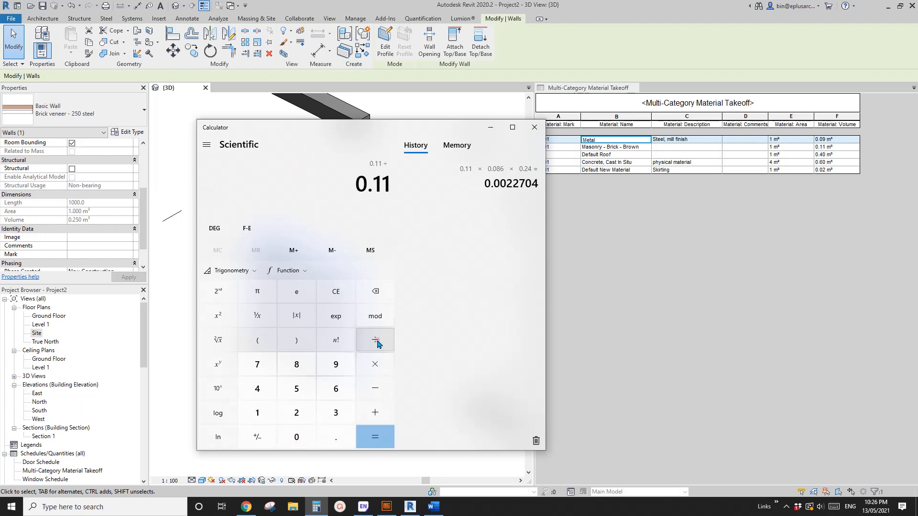
click(375, 340)
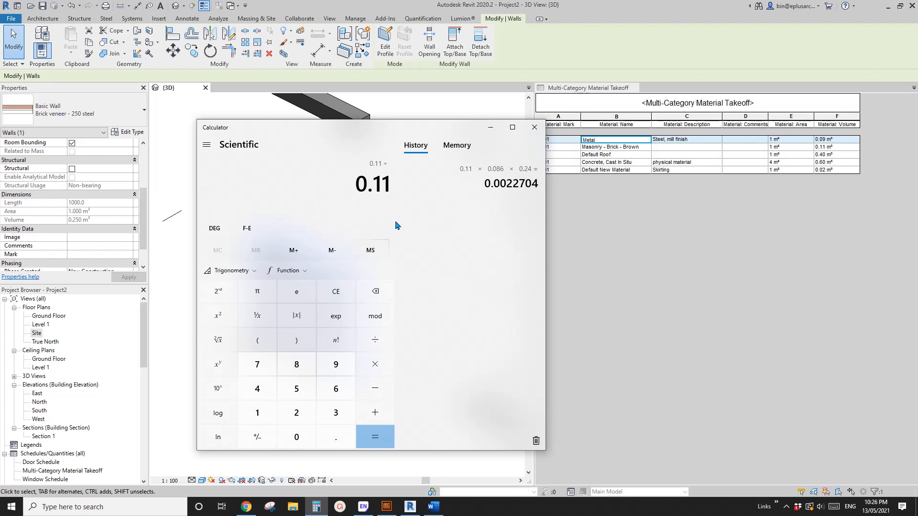
click(510, 197)
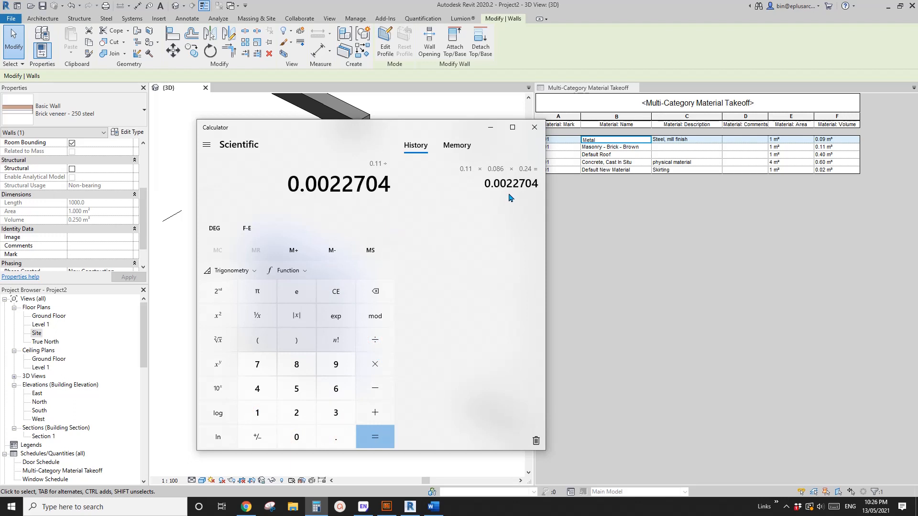
click(380, 438)
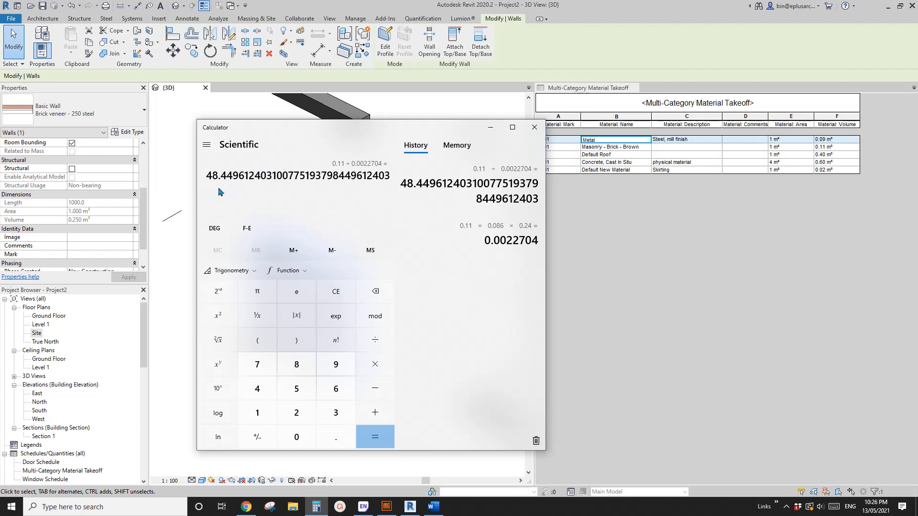
Switch back to Revit and examine the brick courses on the veneer wall's face from several angles.
click(170, 253)
scroll(345, 275, down, 1)
middle_drag(345, 275, 371, 272)
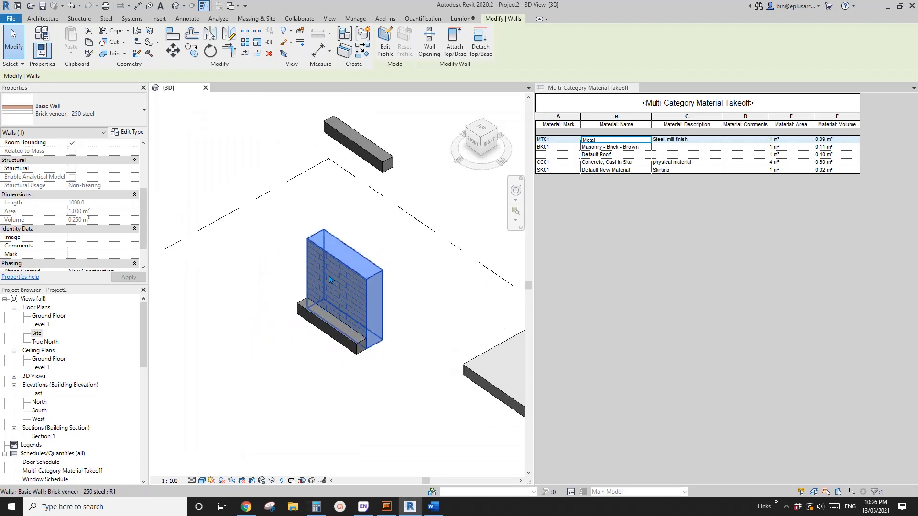
scroll(369, 307, up, 3)
shift+middle_drag(369, 308, 313, 303)
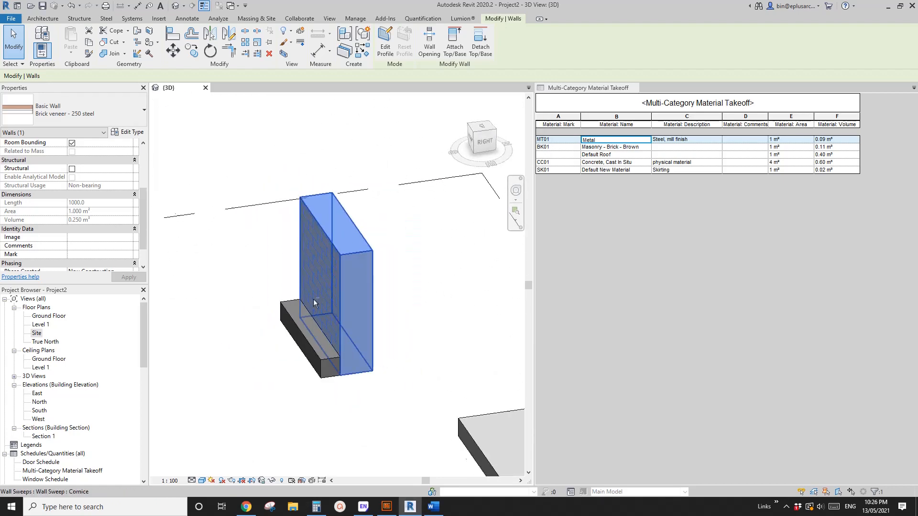
click(379, 293)
scroll(377, 293, down, 1)
shift+middle_drag(377, 293, 449, 262)
scroll(368, 286, up, 2)
shift+middle_drag(368, 287, 363, 336)
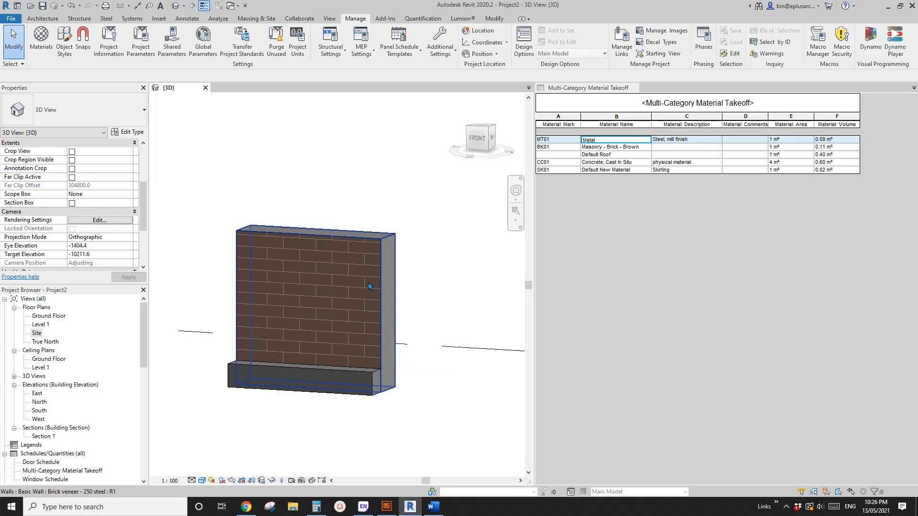
Switch to the Calculator app and multiply 13 by 4.5 to estimate the brick count from the wall face.
click(316, 507)
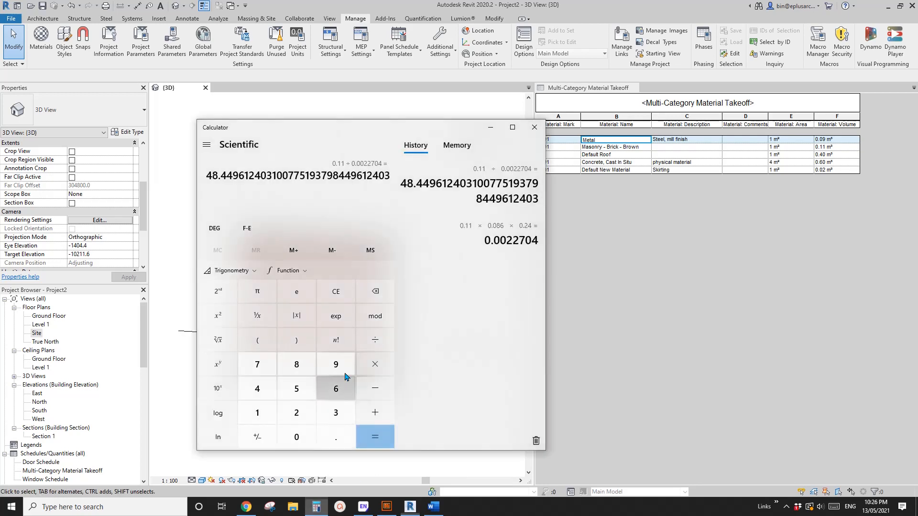
click(271, 413)
click(336, 412)
click(374, 364)
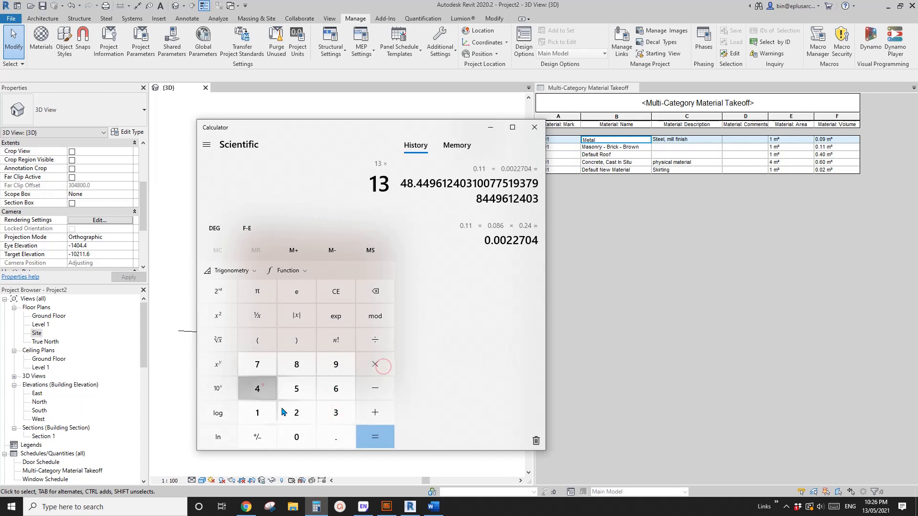
click(261, 385)
click(335, 437)
click(306, 394)
click(375, 436)
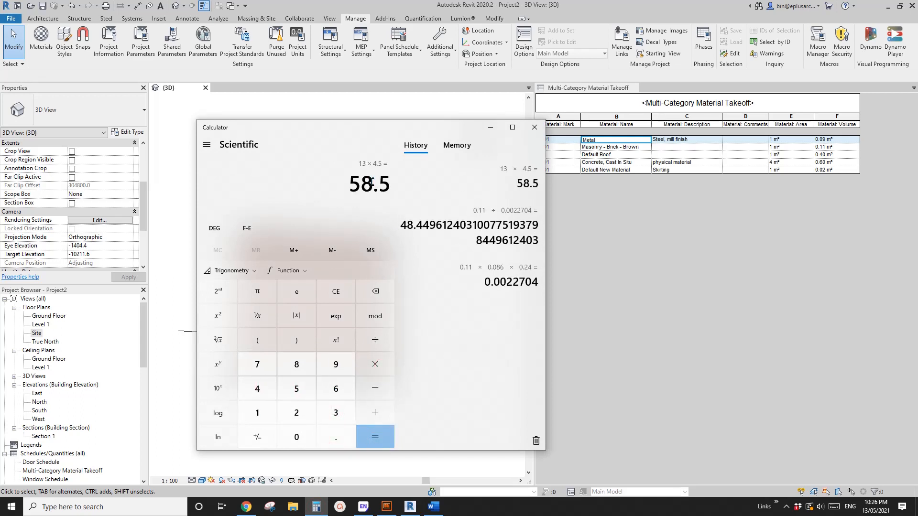
Return to Revit and review the brick surface pattern of the exterior layer material in the brick veneer wall type's structure, leaving it unedited.
click(186, 193)
scroll(302, 300, up, 1)
middle_drag(358, 321, 403, 296)
click(394, 268)
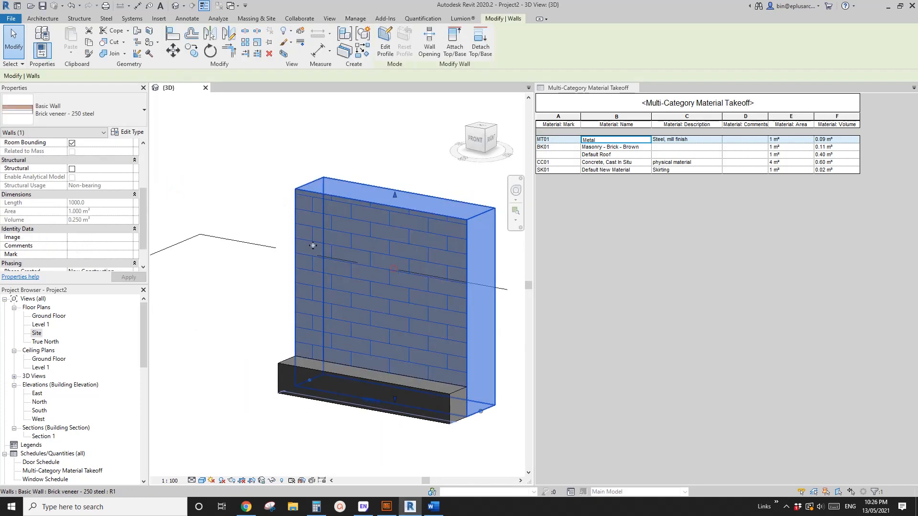
click(125, 132)
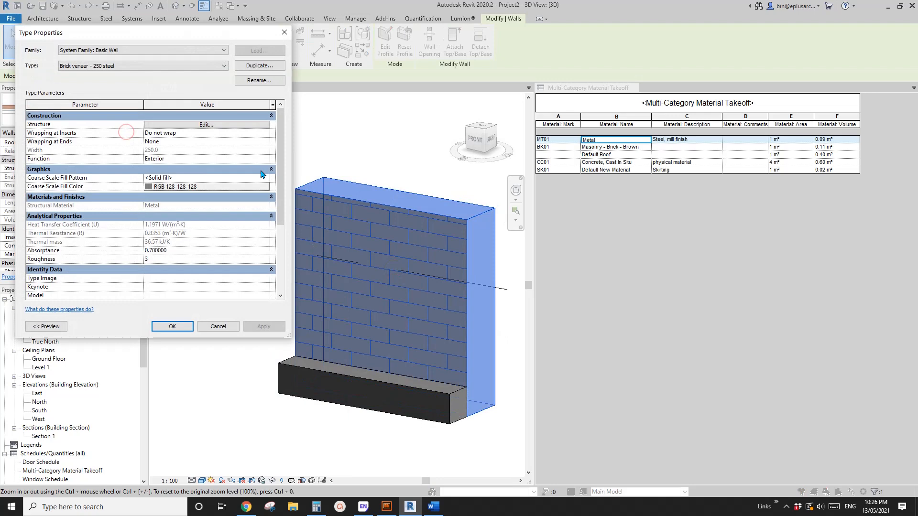
click(206, 125)
click(146, 123)
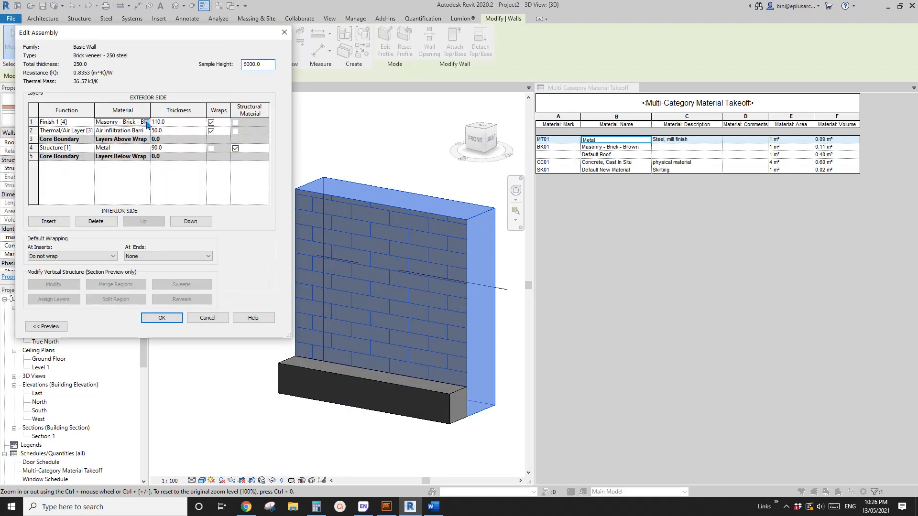
click(147, 123)
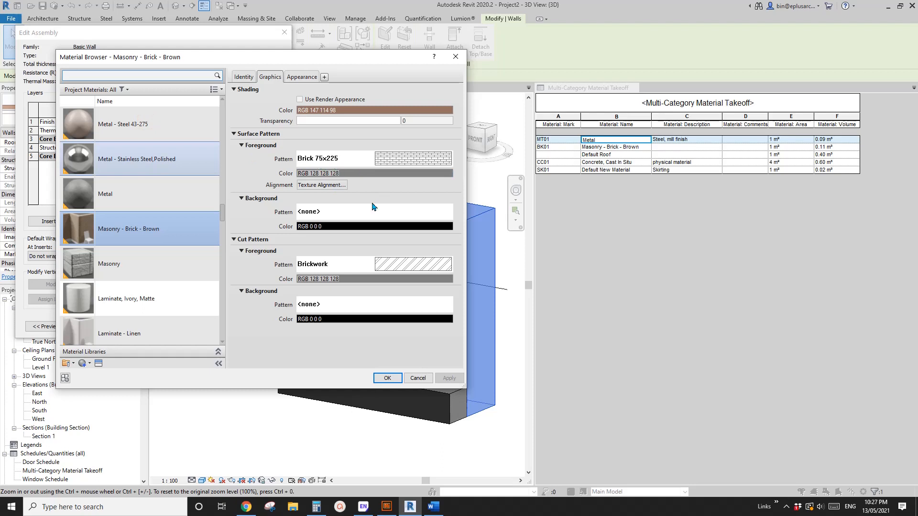
click(424, 378)
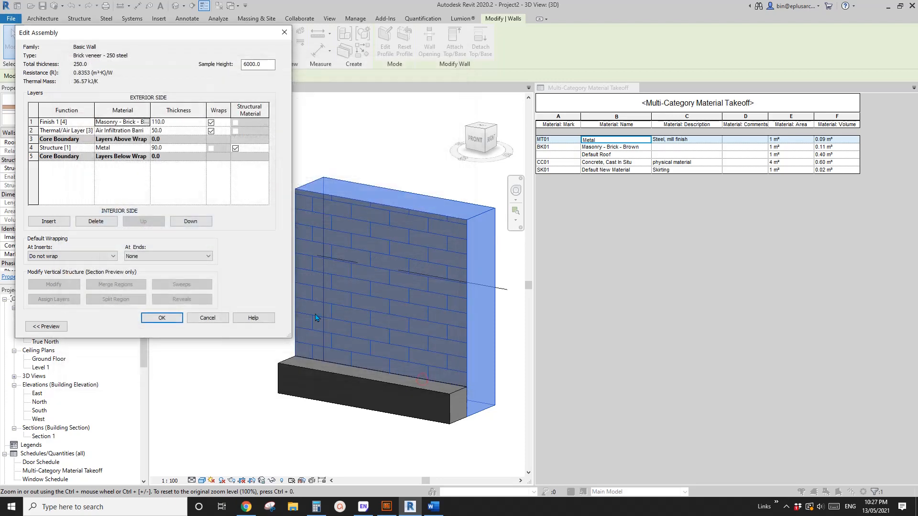
click(211, 317)
click(219, 327)
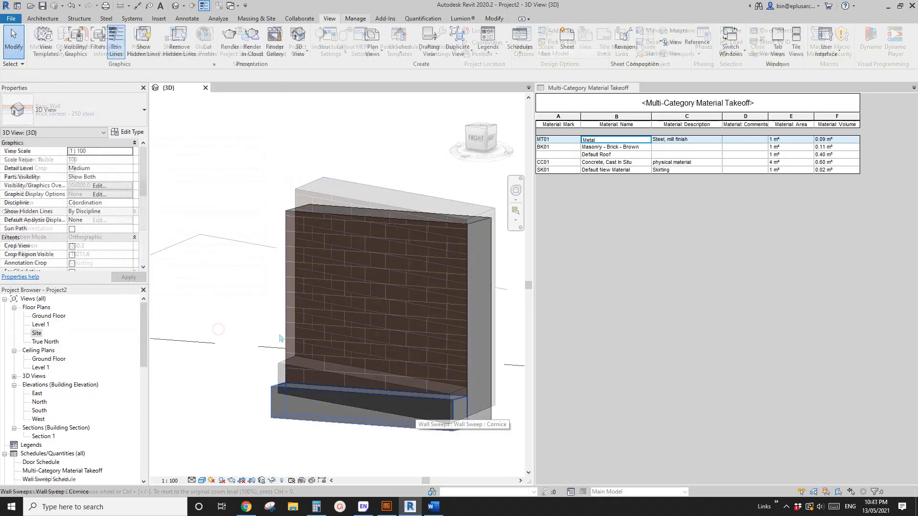
mouse_move(419, 391)
shift+middle_down()
mouse_move(364, 327)
mouse_move(399, 310)
shift+middle_up()
middle_drag(382, 259, 349, 263)
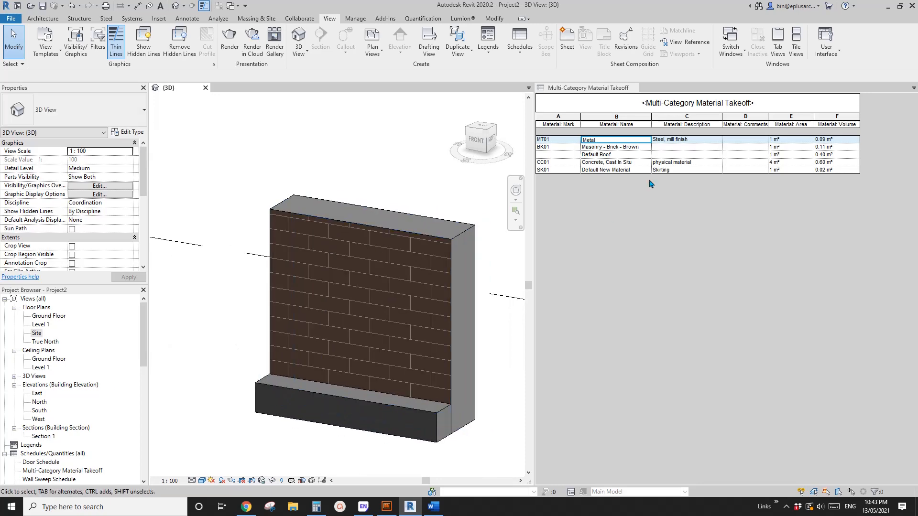
middle_drag(446, 211, 445, 211)
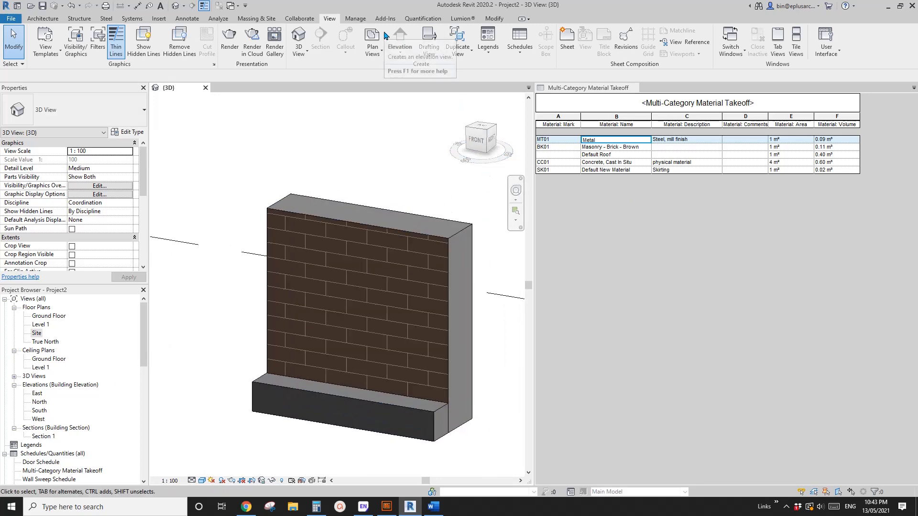
middle_drag(423, 148, 422, 153)
middle_drag(468, 124, 465, 125)
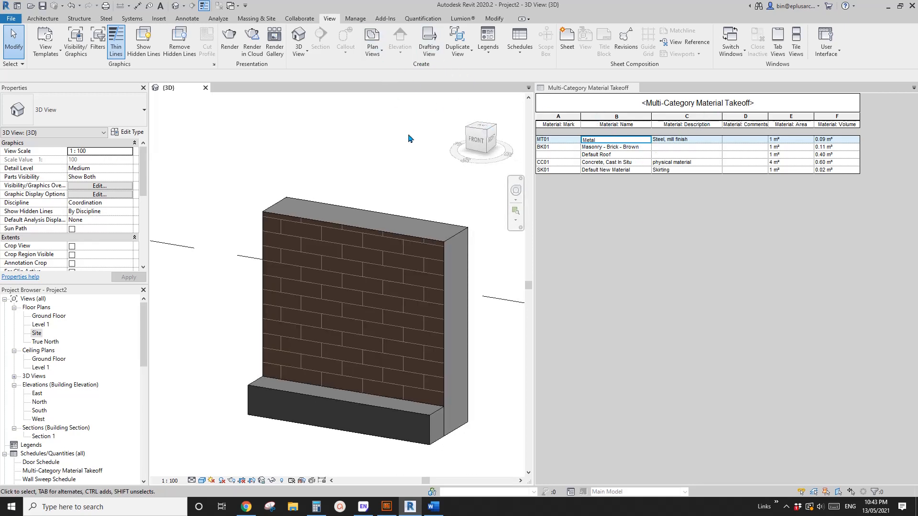
middle_drag(407, 191, 400, 193)
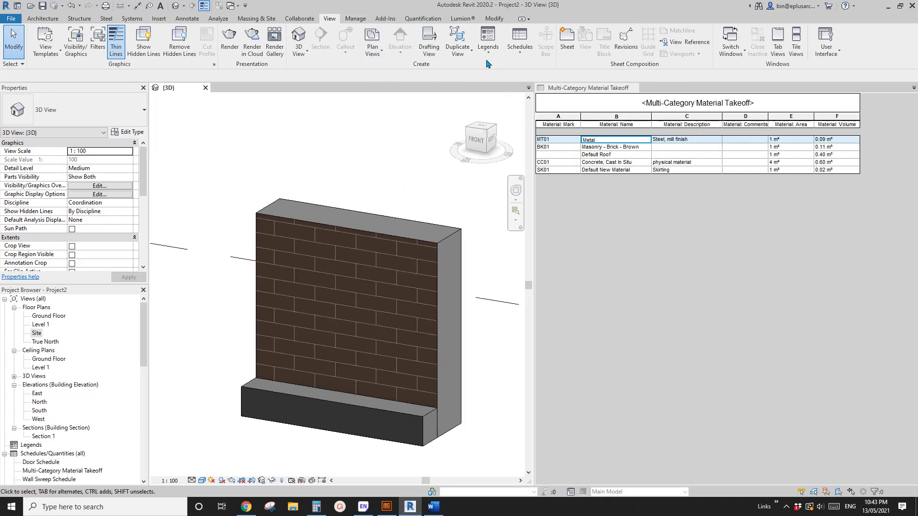
Create a new material takeoff for the Walls category in the New Construction phase.
click(519, 44)
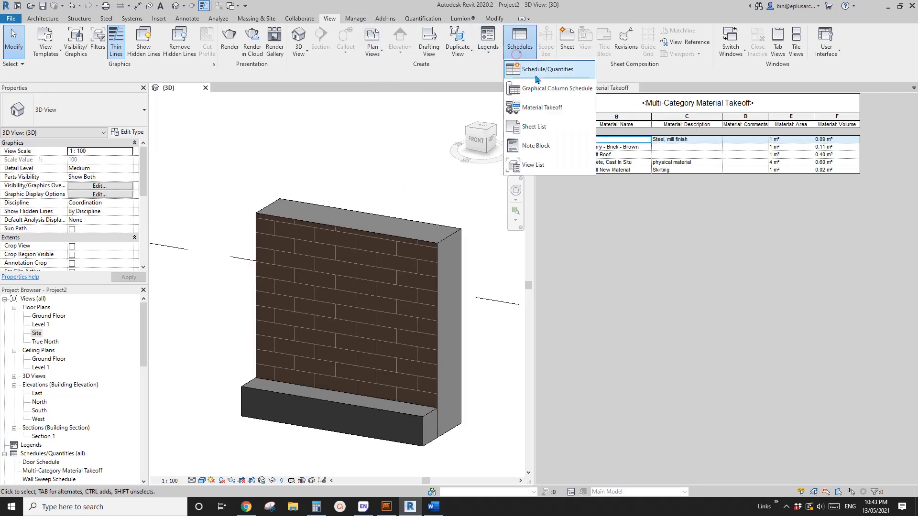
click(540, 108)
drag(544, 193, 555, 255)
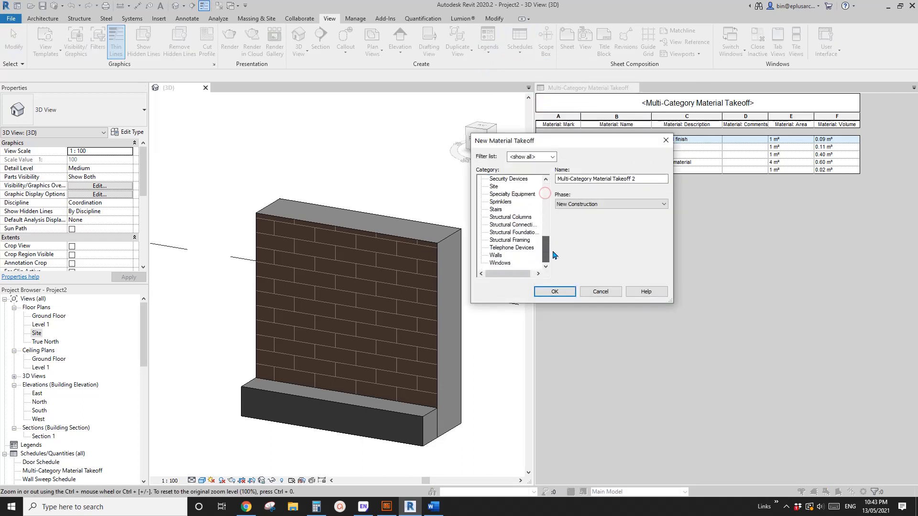
click(495, 255)
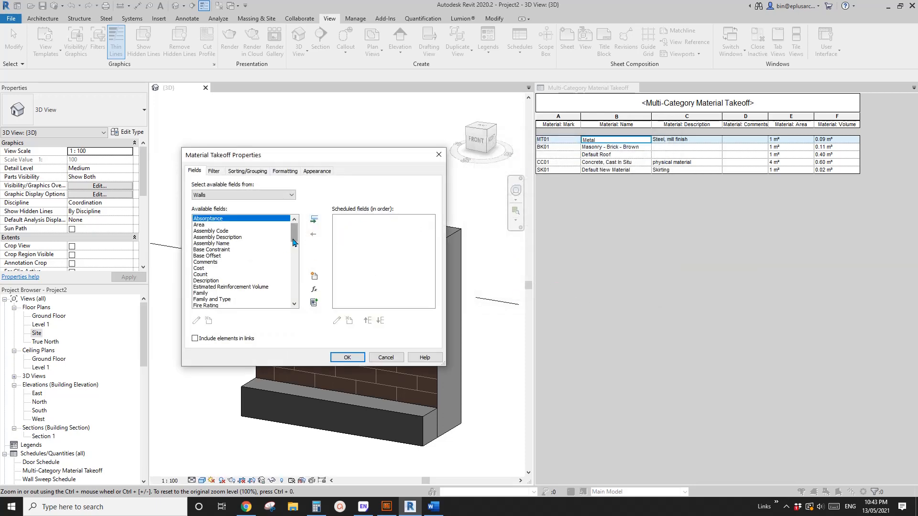
Add the Material: Mark, Material: Description and Material: Volume fields to the wall takeoff and generate the schedule.
mouse_move(294, 234)
mouse_down()
mouse_move(293, 286)
mouse_move(294, 249)
mouse_move(294, 268)
mouse_up()
scroll(230, 284, down, 2)
click(223, 268)
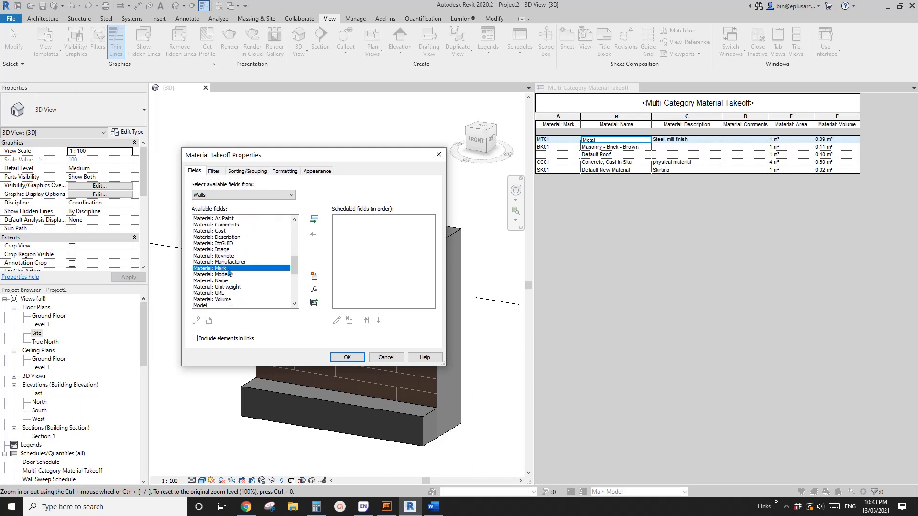
click(314, 220)
click(229, 237)
click(314, 221)
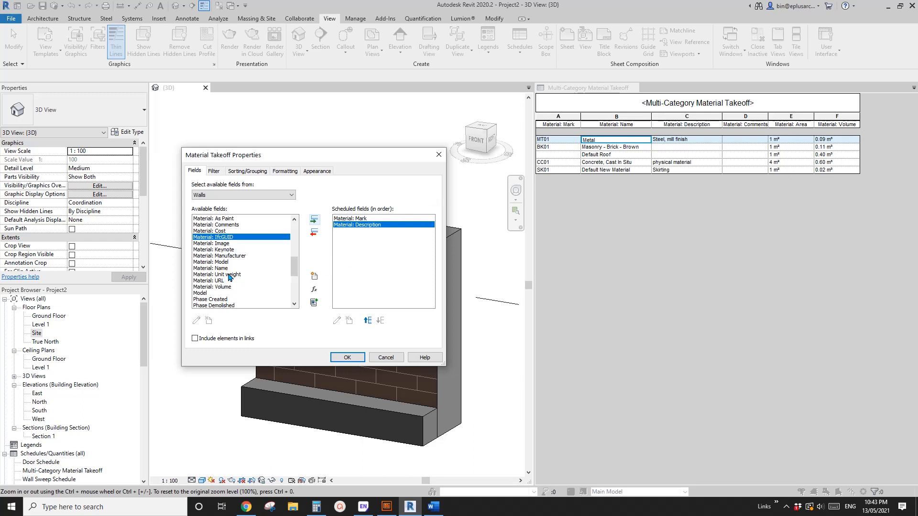
click(222, 287)
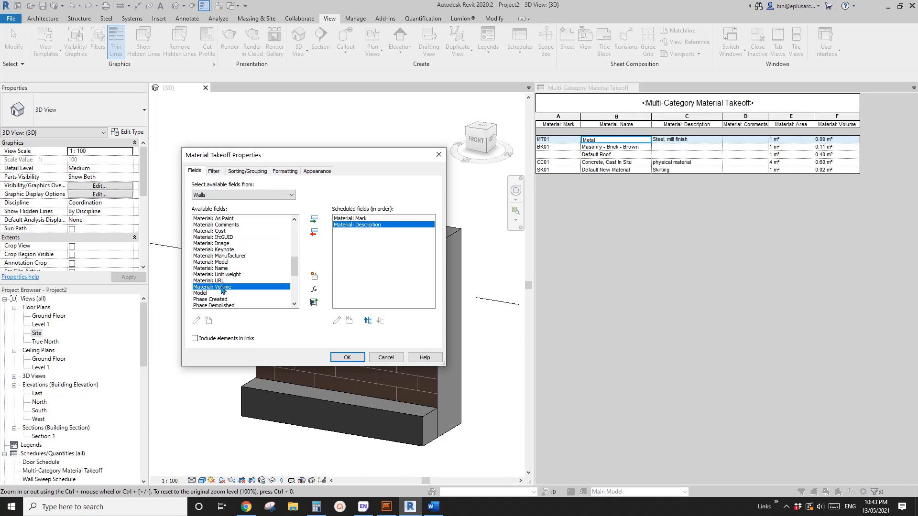
click(314, 220)
click(352, 360)
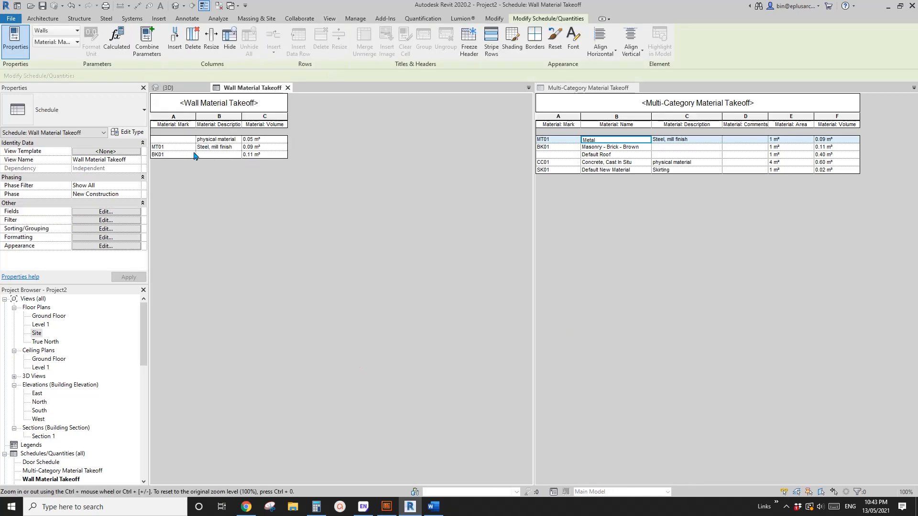
Start a calculated field named Brick Numbers in the wall material takeoff, using a formula of type Integer.
click(170, 155)
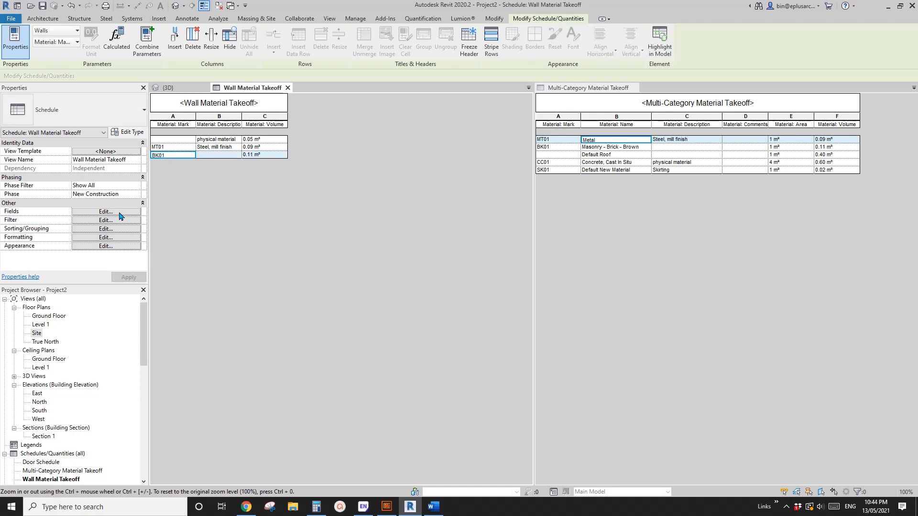
click(120, 212)
drag(357, 154, 382, 146)
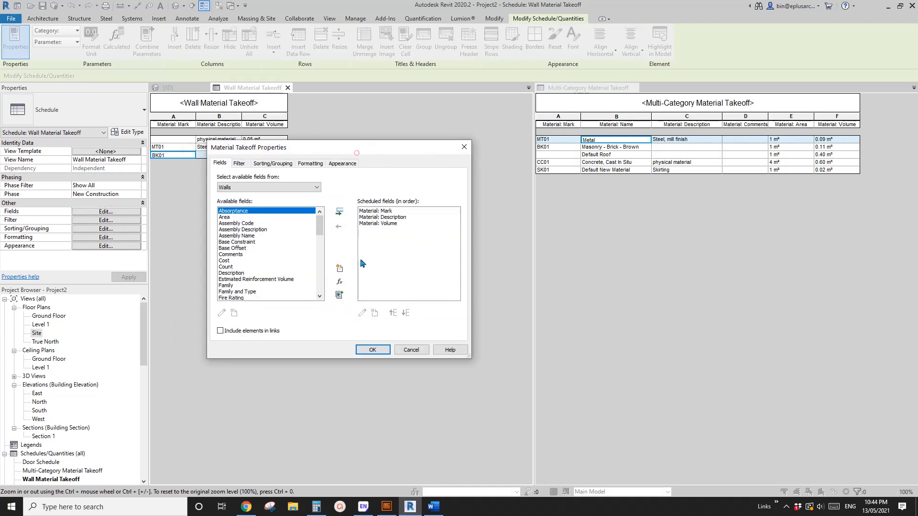
click(339, 284)
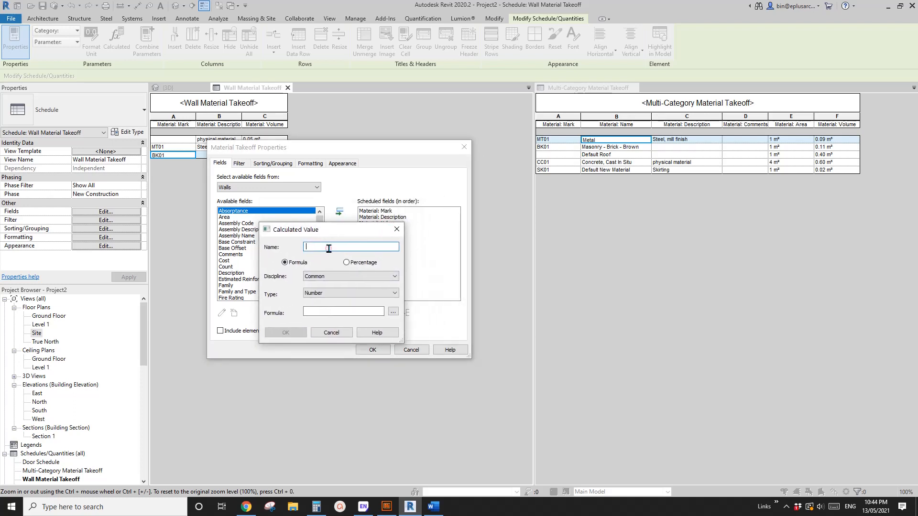
text(Brick Numbers)
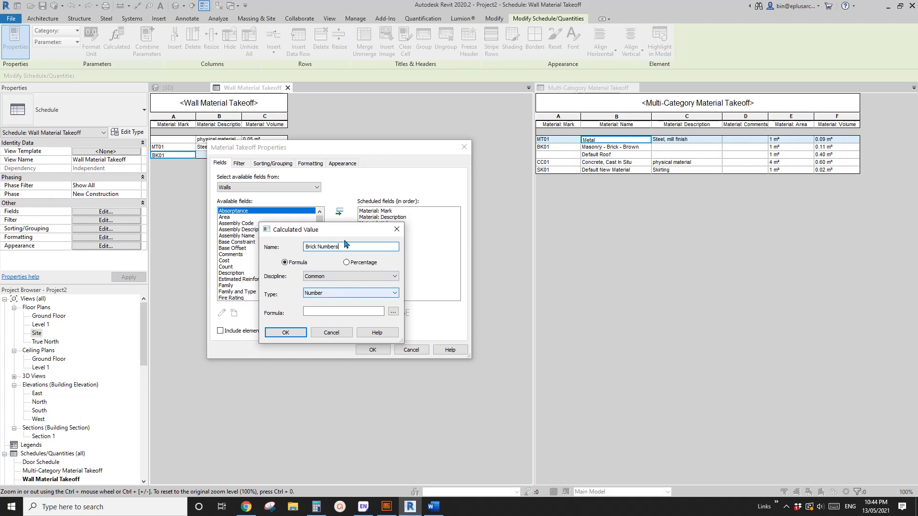
drag(345, 230, 346, 211)
click(348, 274)
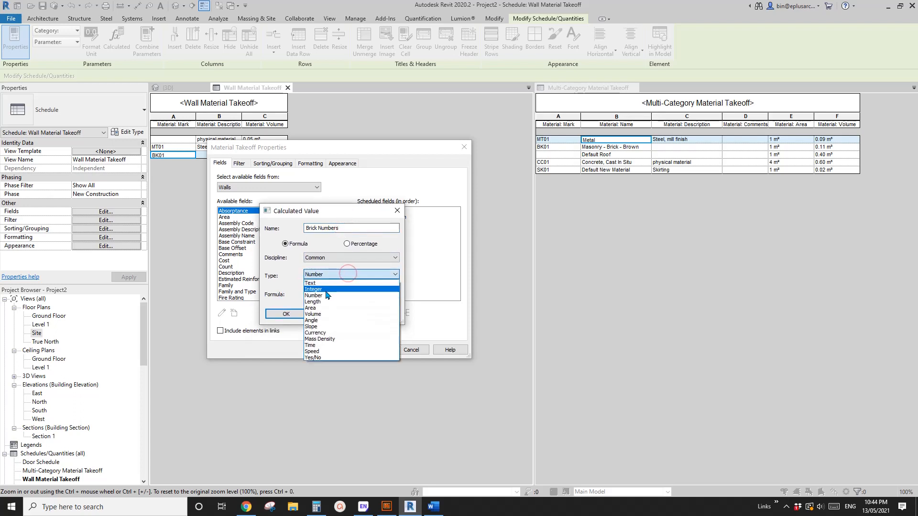
click(326, 290)
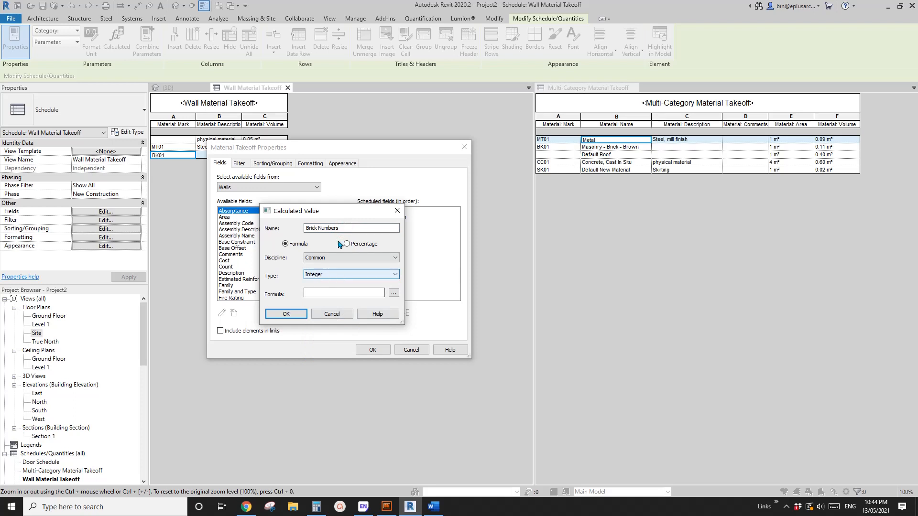
Begin the Brick Numbers formula with the Material: Volume field followed by a division sign.
drag(347, 210, 351, 290)
click(405, 372)
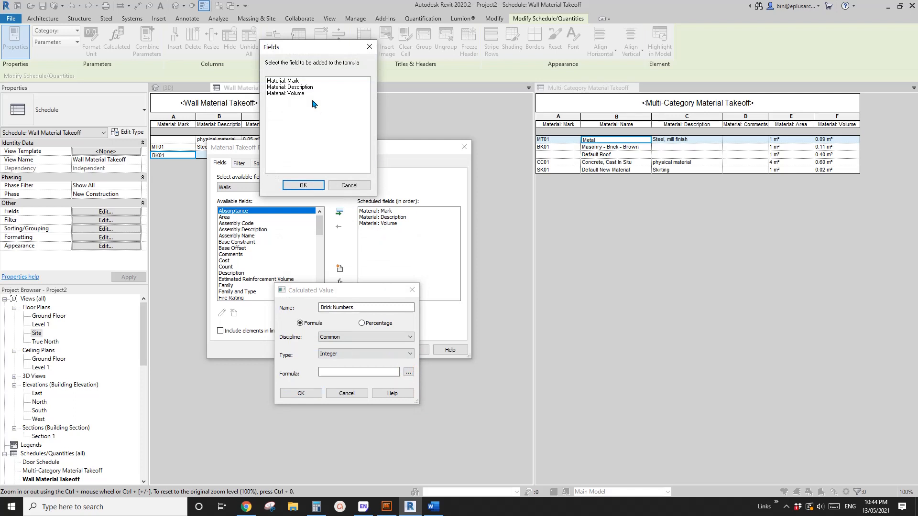
click(287, 93)
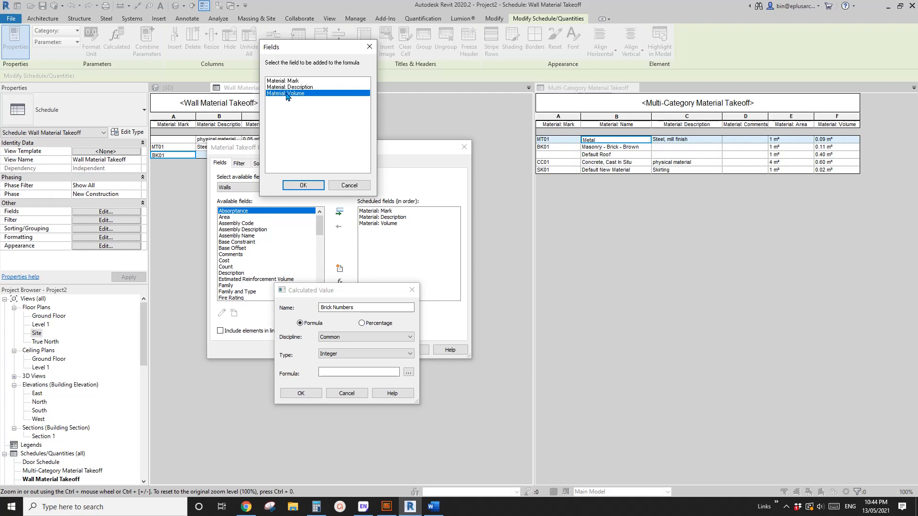
click(303, 185)
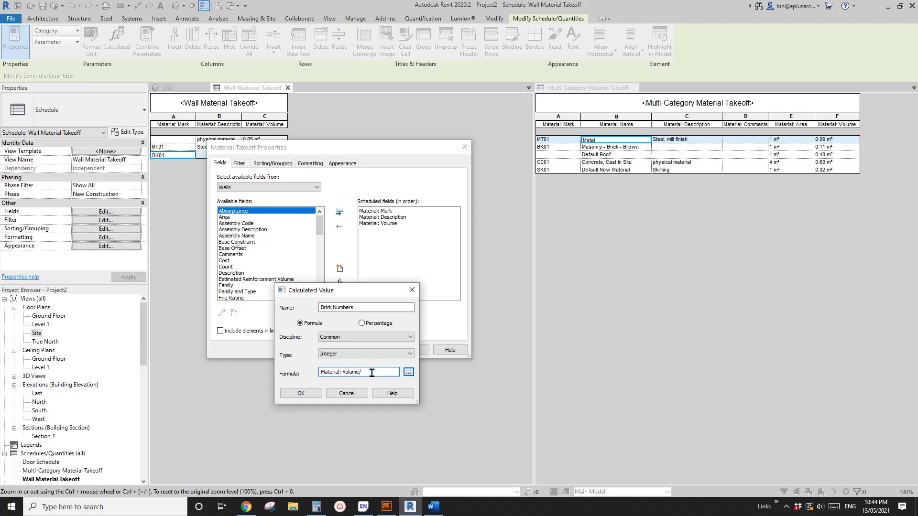
Switch to the Calculator app and multiply 0.11 by 0.086 by 0.24 for the single-brick volume.
click(316, 507)
drag(404, 119, 661, 119)
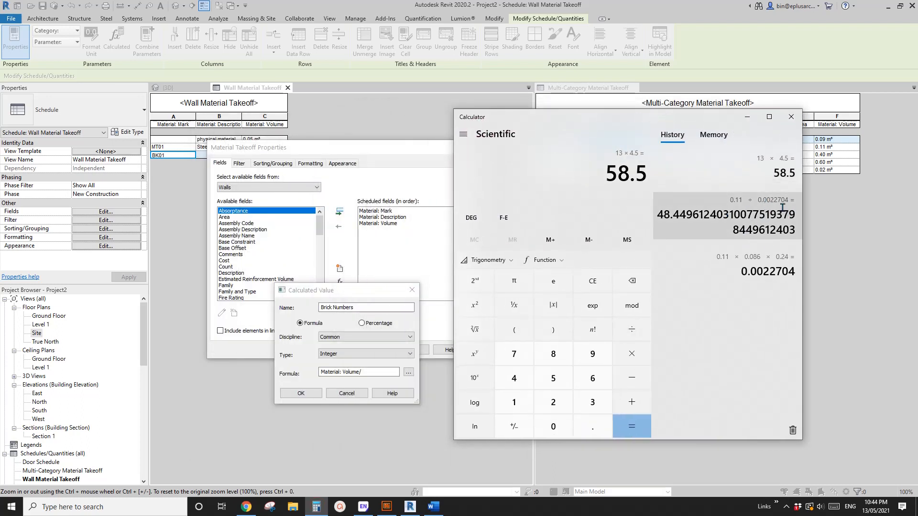
click(557, 428)
click(592, 426)
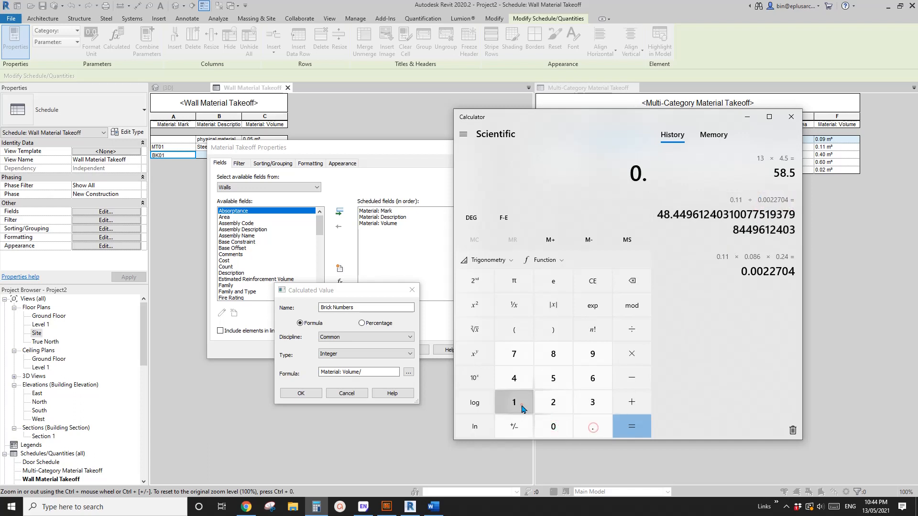
click(514, 402)
click(514, 402)
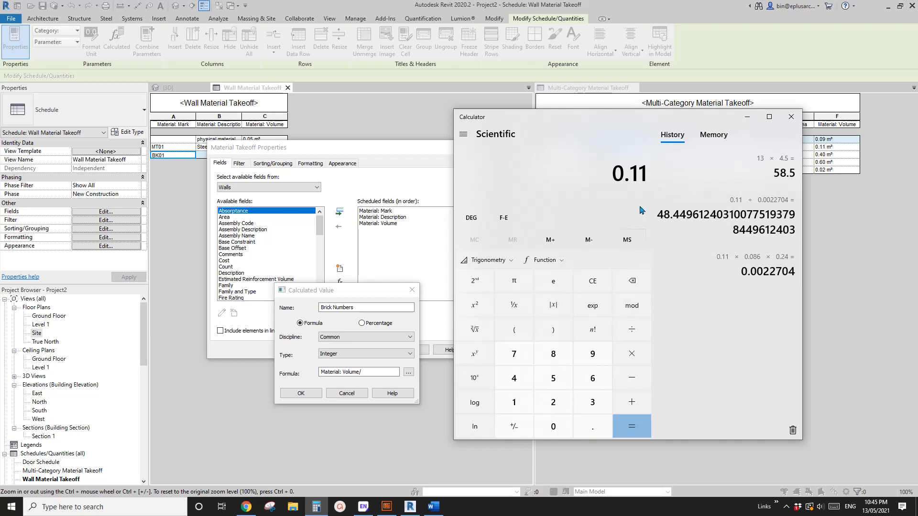
click(632, 355)
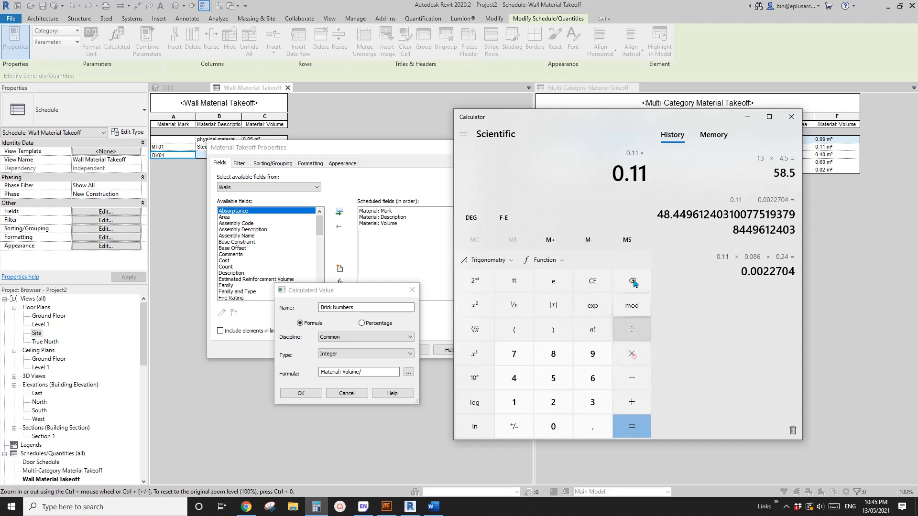
click(556, 423)
click(589, 425)
click(558, 353)
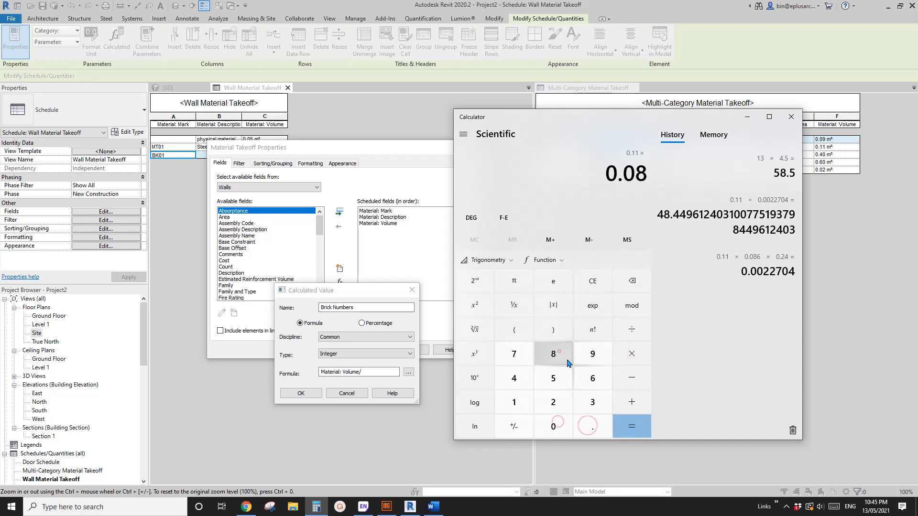
click(592, 378)
click(632, 354)
click(555, 426)
click(590, 426)
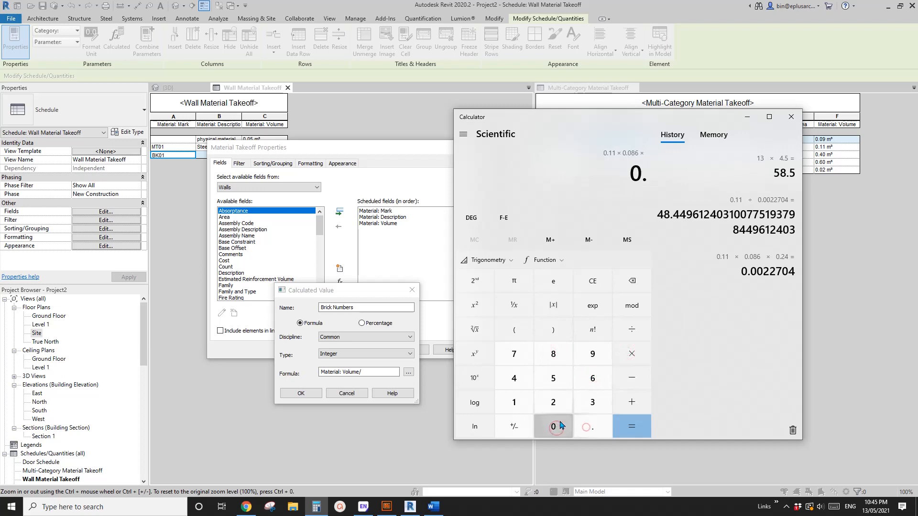
click(558, 424)
click(553, 402)
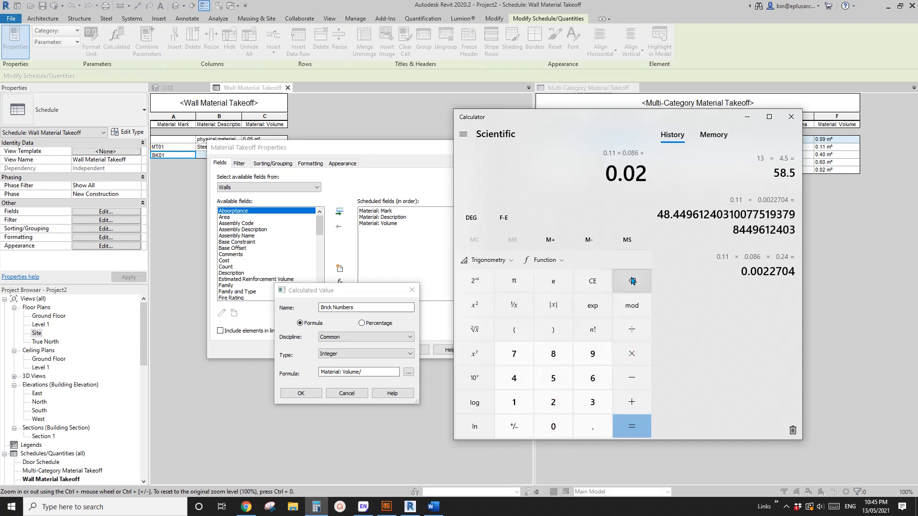
click(632, 280)
click(631, 280)
click(549, 399)
click(514, 377)
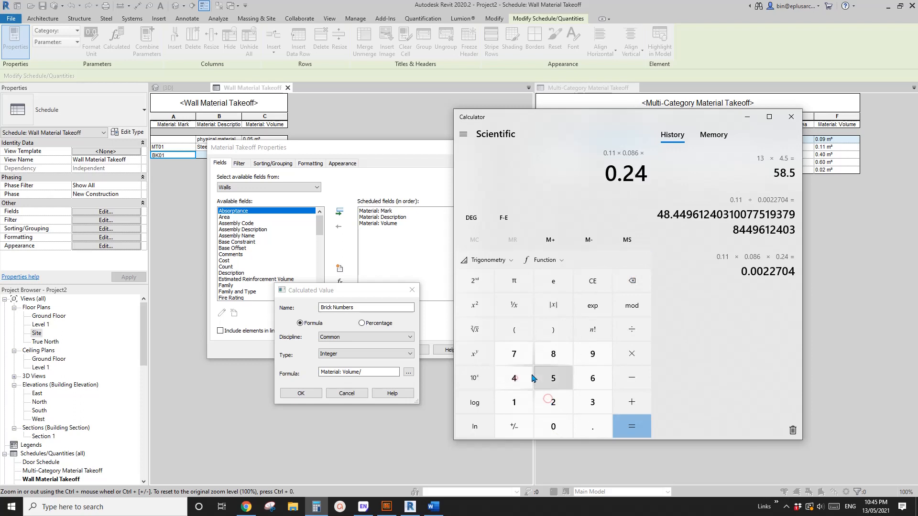
click(631, 425)
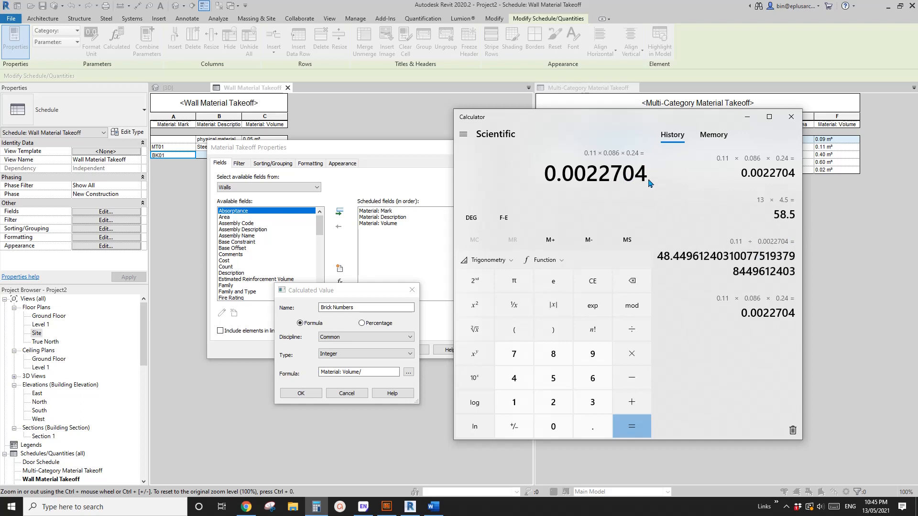
Copy the calculated brick volume 0.0022704 into Revit as the divisor of the Brick Numbers formula and apply the field.
drag(649, 180, 574, 198)
key(ctrl+c)
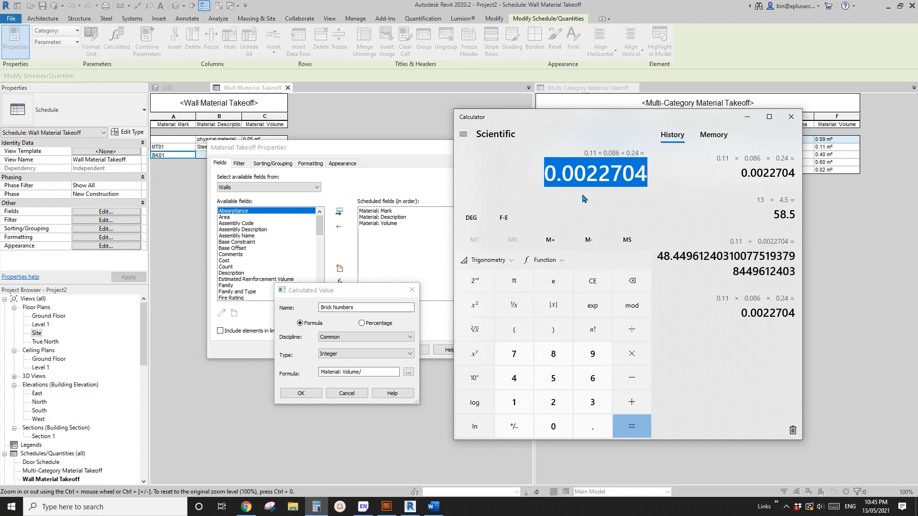
click(371, 373)
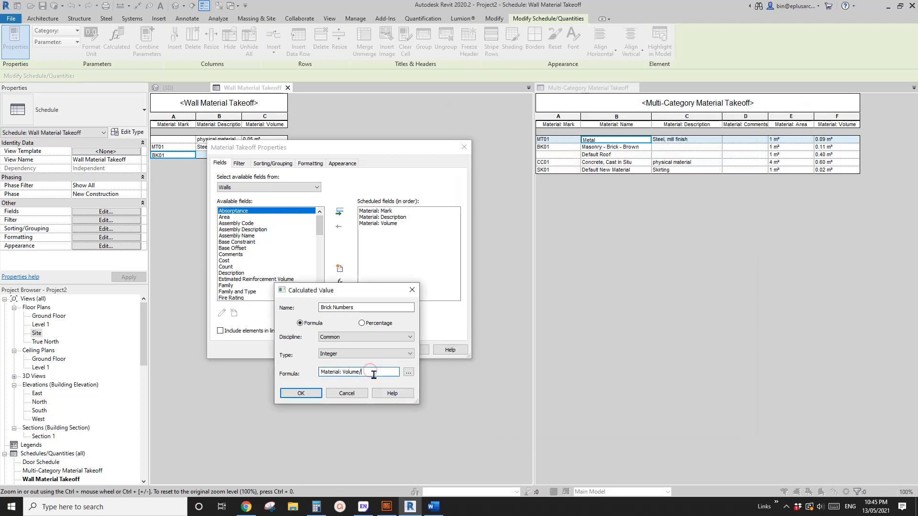
key(ctrl+v)
click(301, 393)
click(373, 349)
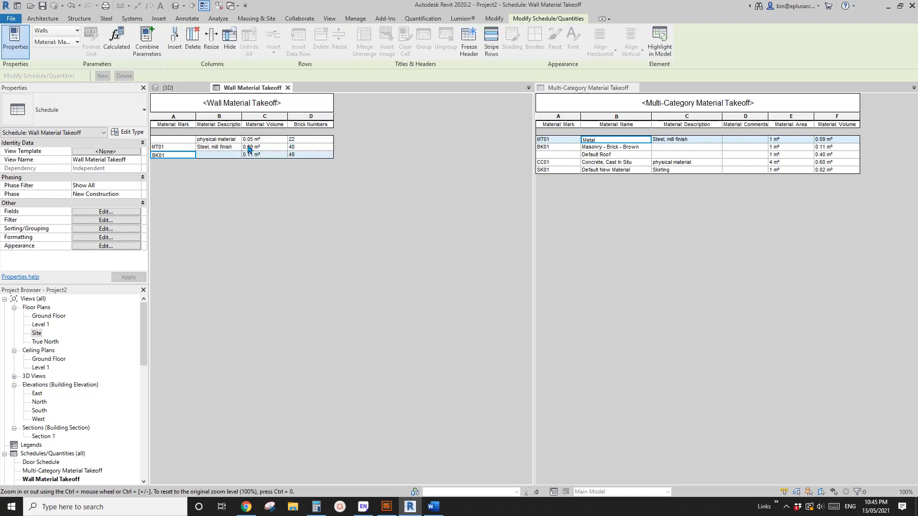
Review the Brick Numbers values for the non-brick rows and the BK01 row, checking them against the wall model.
drag(169, 139, 189, 146)
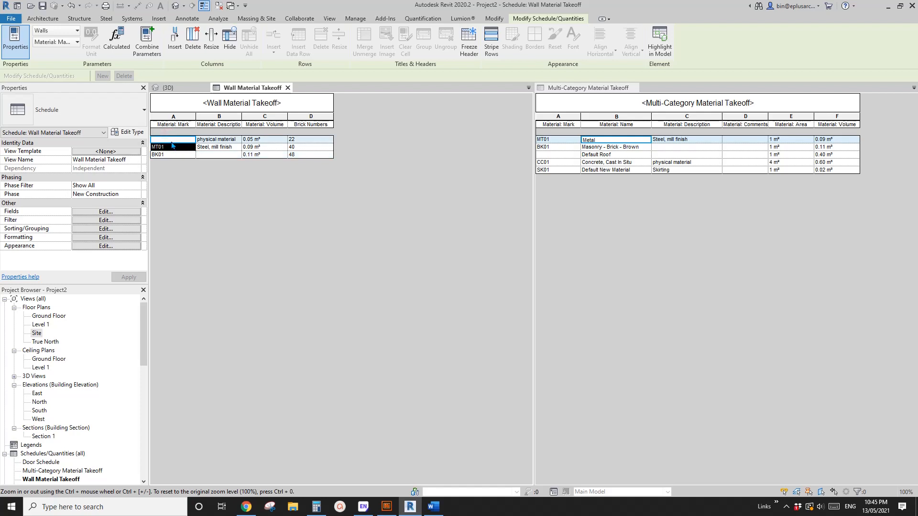
click(165, 155)
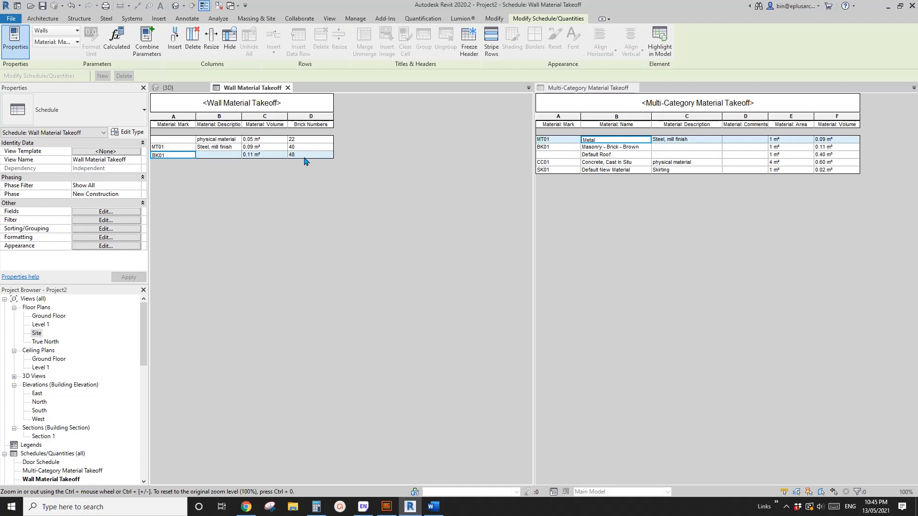
click(167, 88)
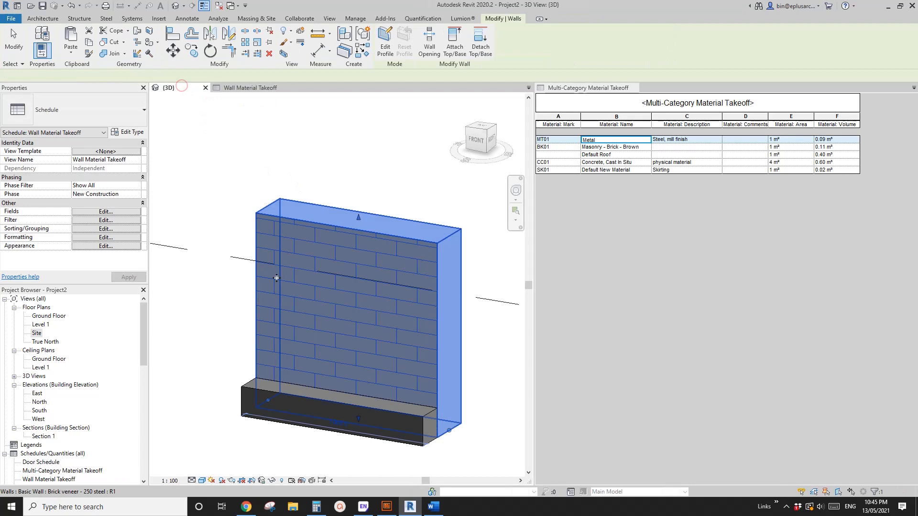
click(244, 90)
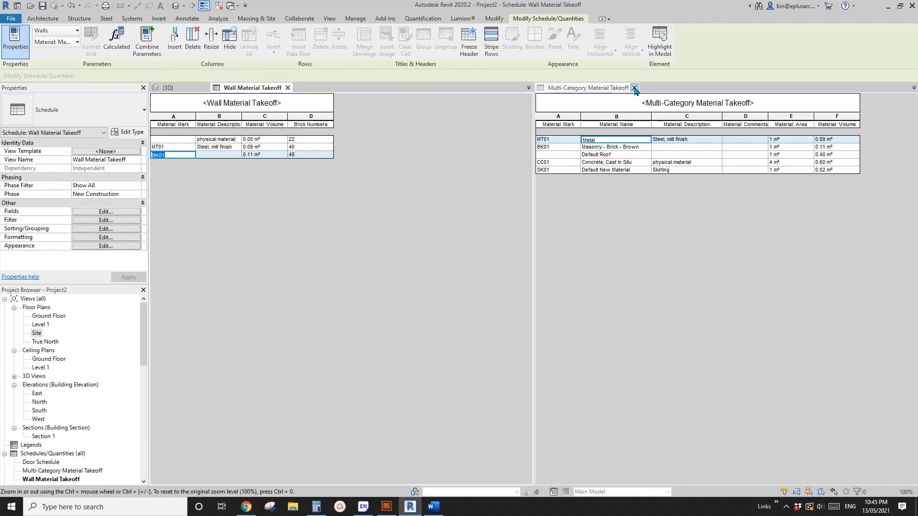
Close the multi-category material takeoff and tile the 3D view beside the wall material takeoff.
click(634, 90)
click(641, 87)
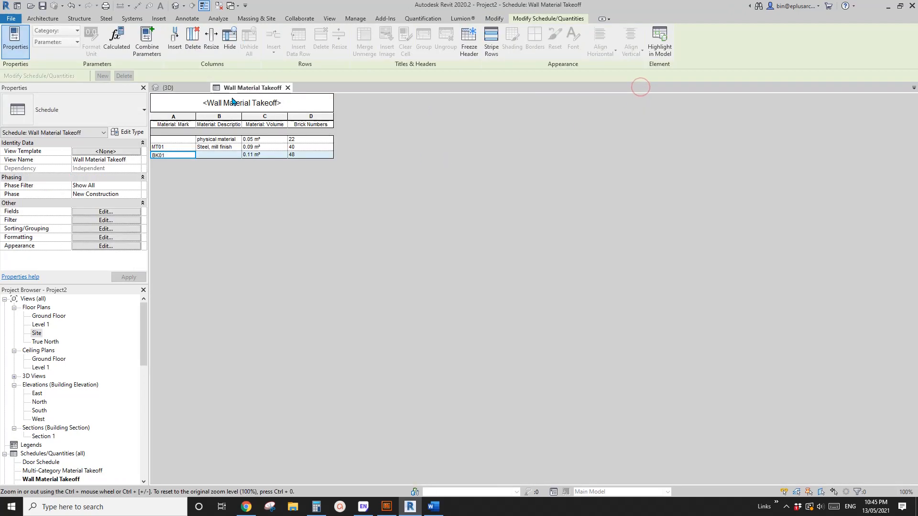
click(187, 92)
key(w)
key(t)
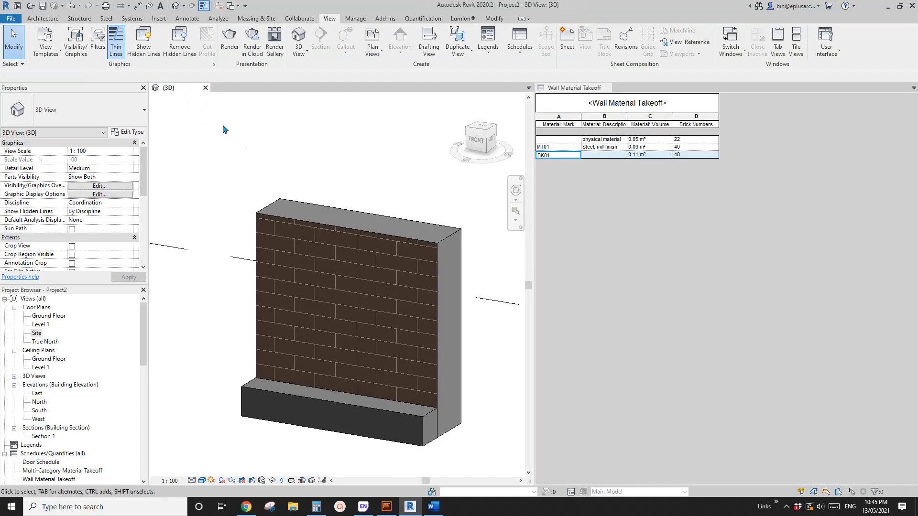
Create a similar brick veneer wall from the existing one and draw its first segment, about 2500 mm long, in front of it.
scroll(306, 192, down, 2)
scroll(302, 232, down, 1)
middle_drag(340, 208, 344, 229)
click(301, 233)
scroll(301, 232, down, 3)
key(c)
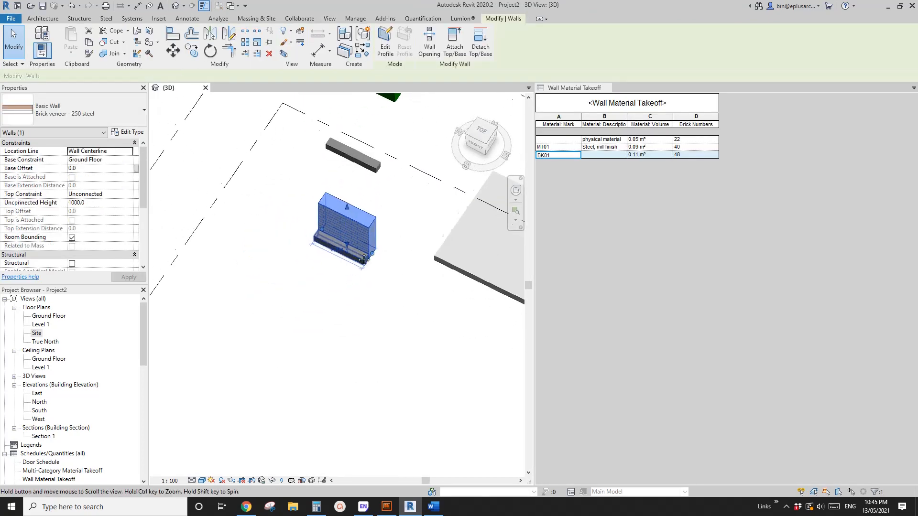
key(s)
click(363, 322)
click(352, 223)
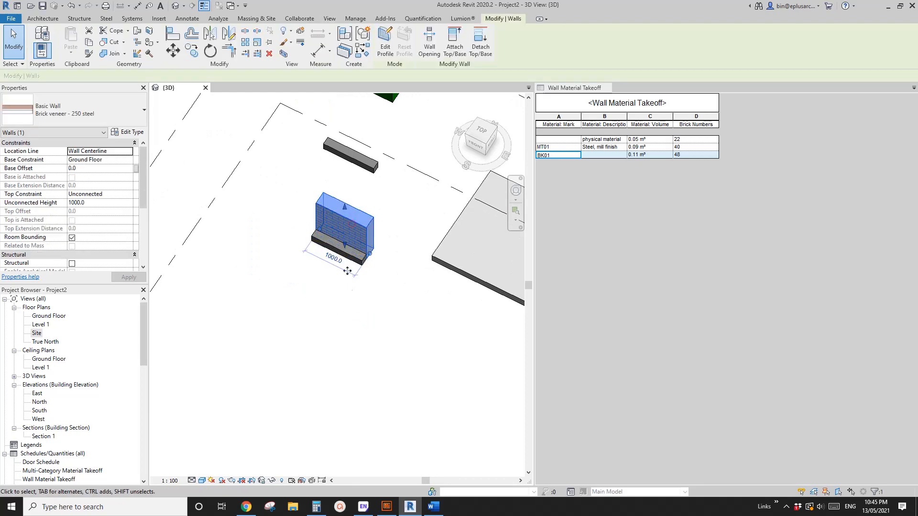
key(c)
key(s)
click(366, 342)
click(236, 287)
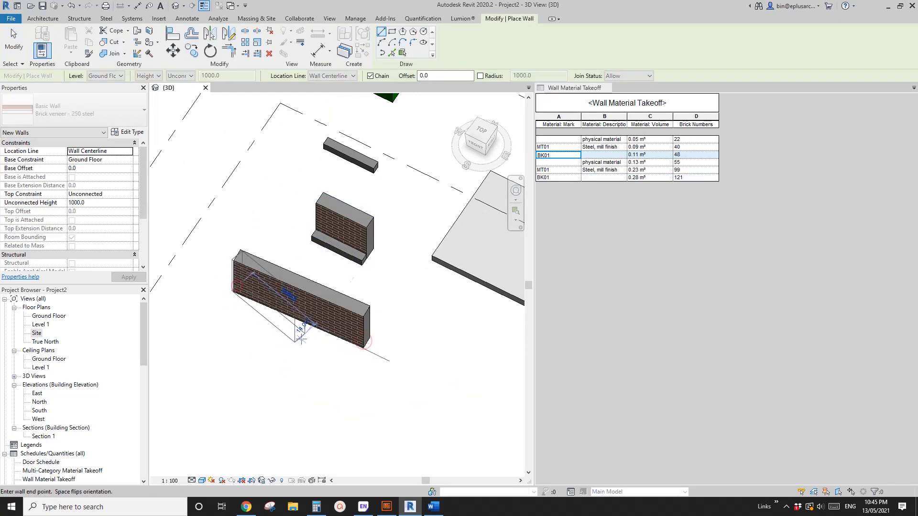
Continue the wall chain with four more segments that form an open polygon, ending with one about 2400 mm long.
scroll(405, 219, down, 3)
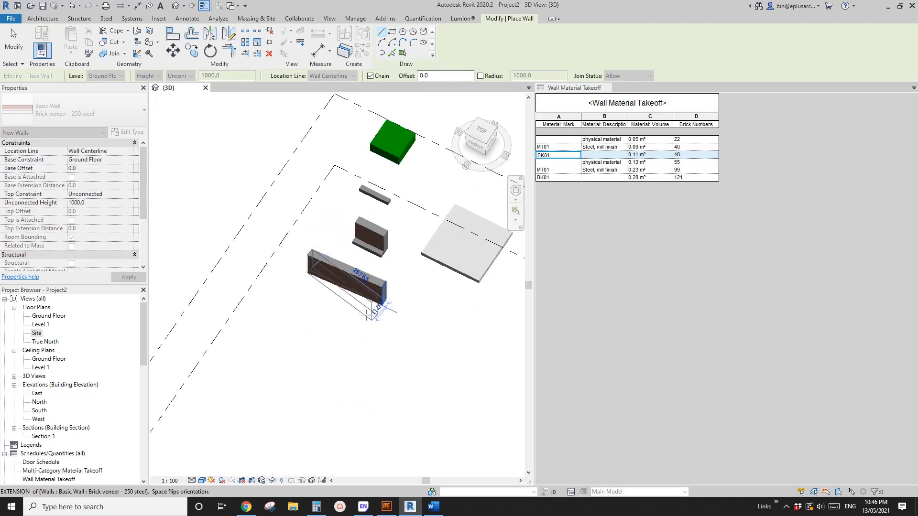
middle_drag(372, 313, 405, 327)
click(297, 198)
click(223, 231)
click(248, 310)
click(316, 316)
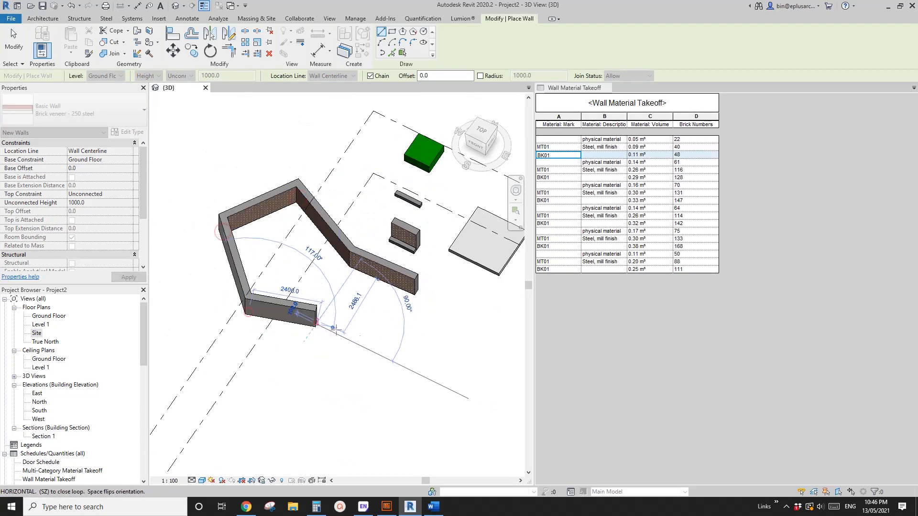
key(Escape)
key(Escape)
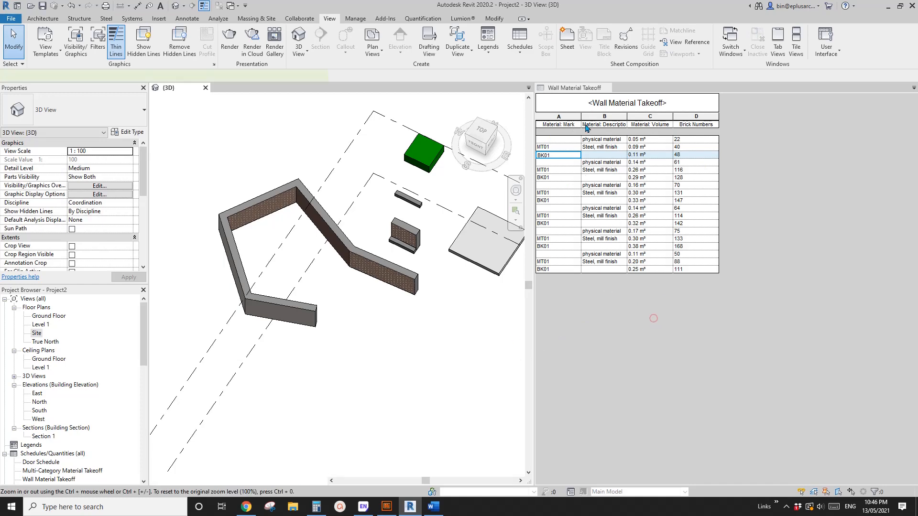
Turn off itemizing every instance in the wall material takeoff and sort its rows by Material: Mark.
click(652, 317)
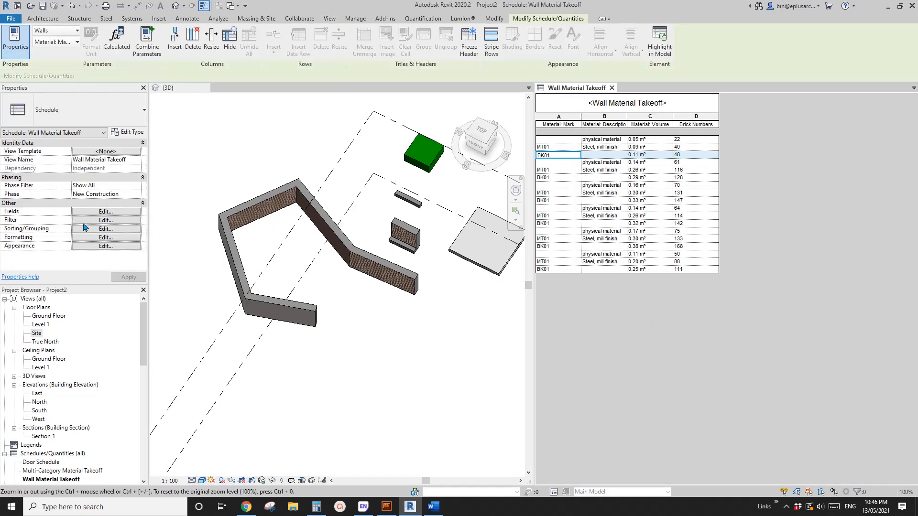
click(97, 231)
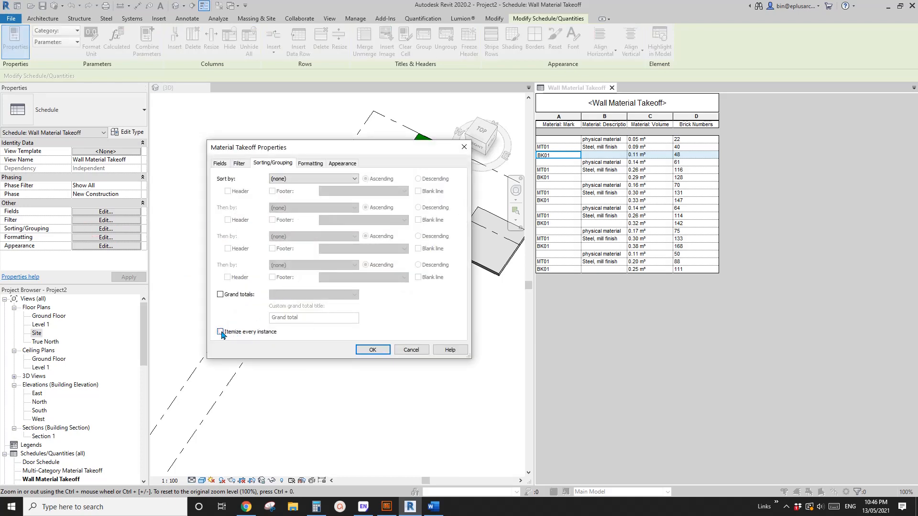
click(372, 349)
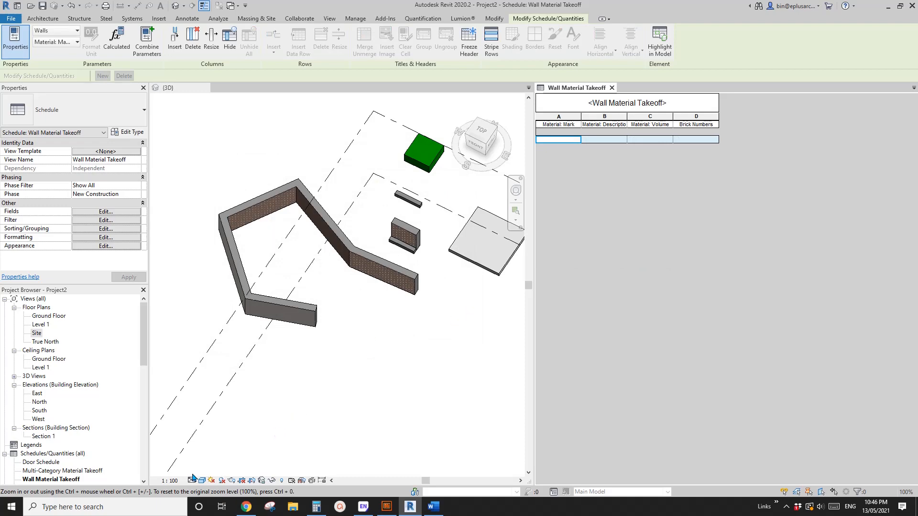
click(95, 230)
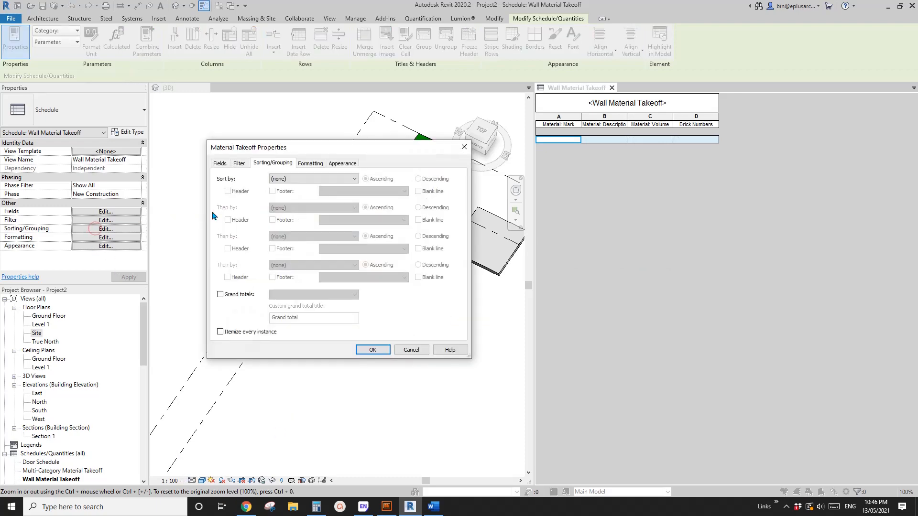
click(292, 178)
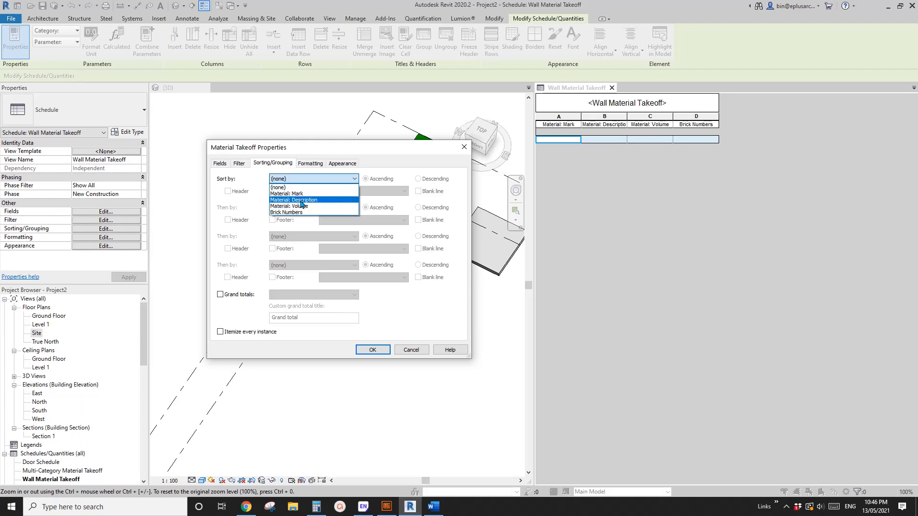
click(289, 193)
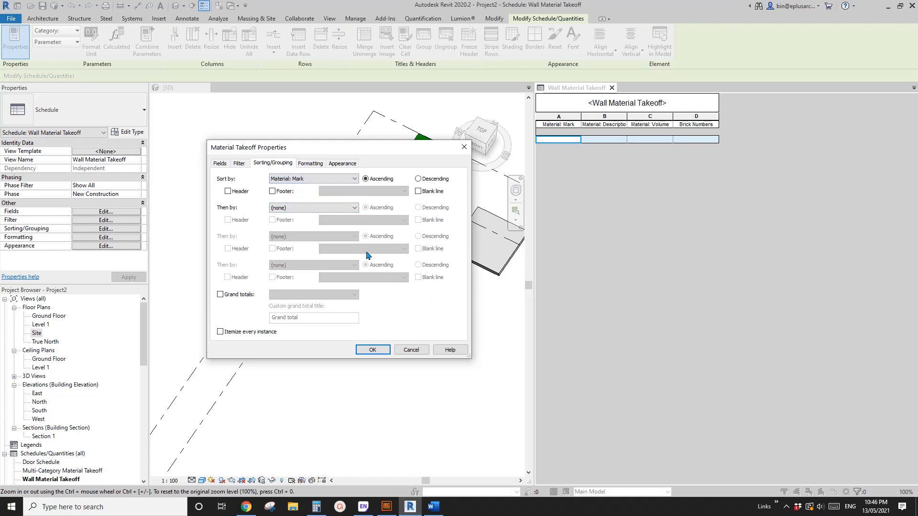
click(379, 351)
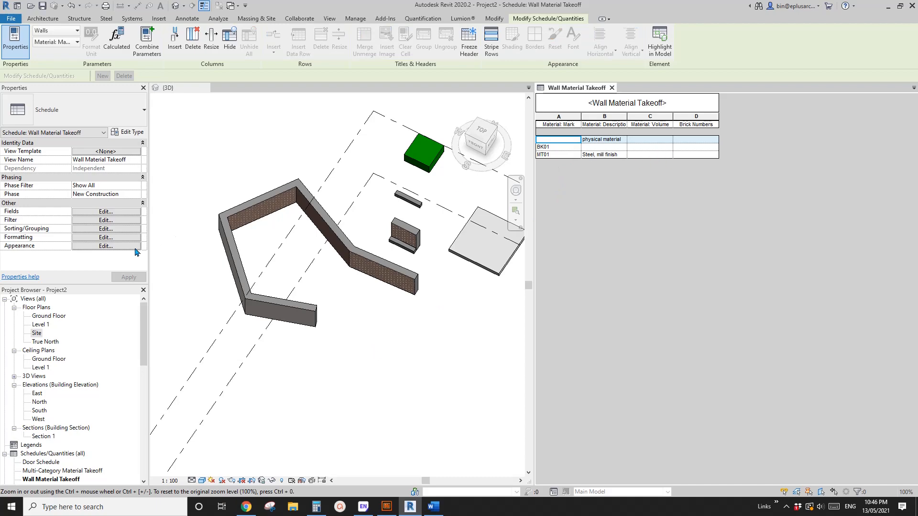
Set the Brick Numbers field of the wall material takeoff to calculate totals.
click(101, 230)
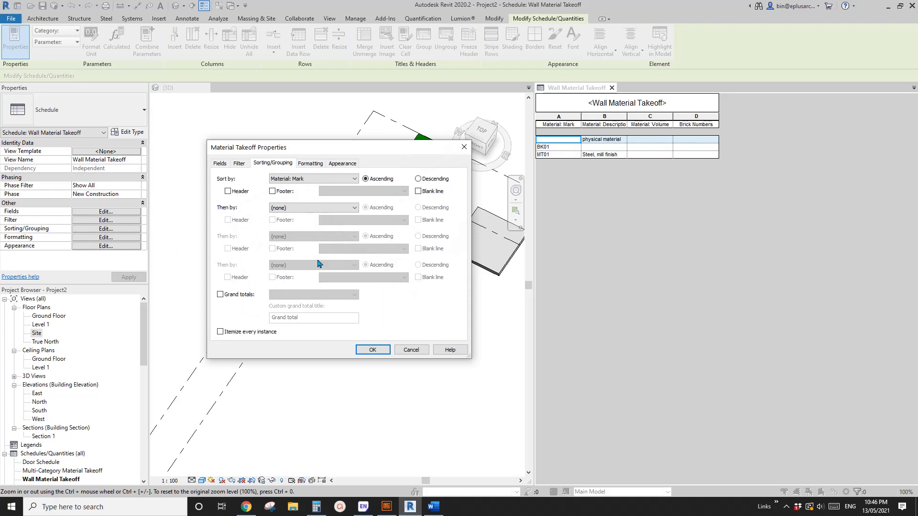
click(310, 163)
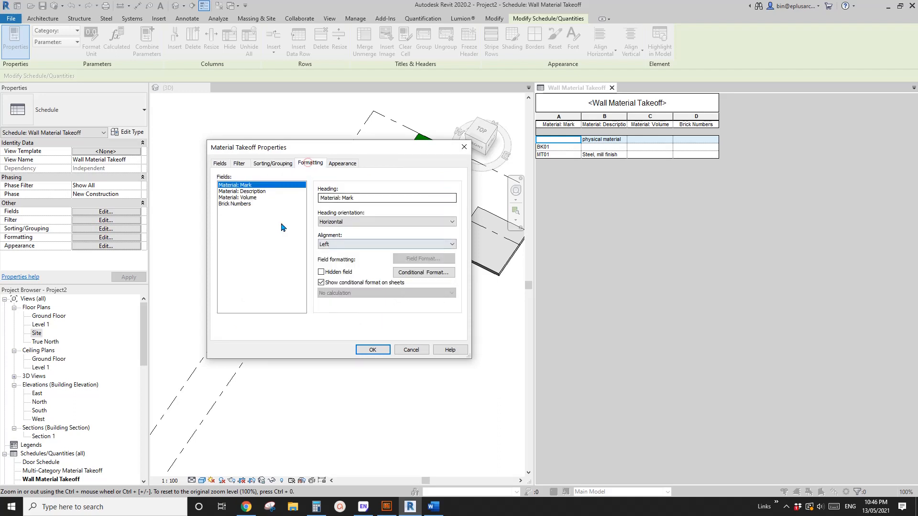
click(235, 205)
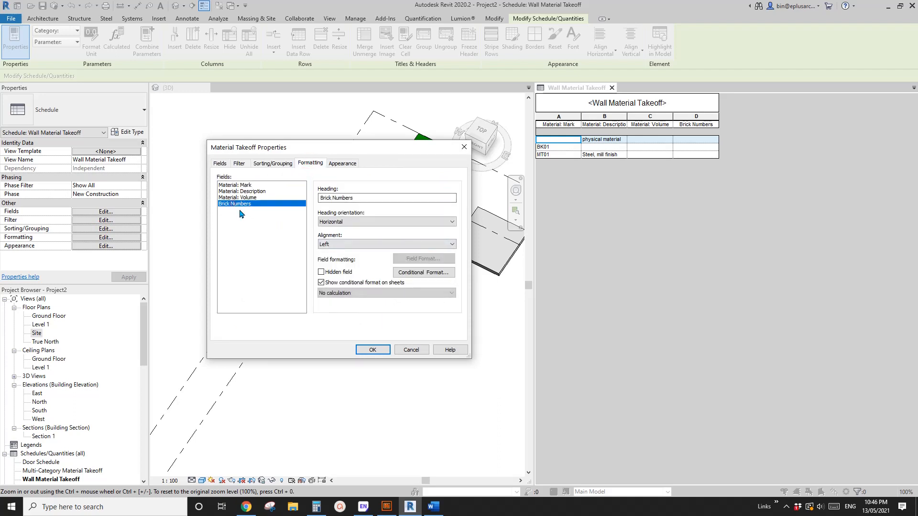
click(342, 292)
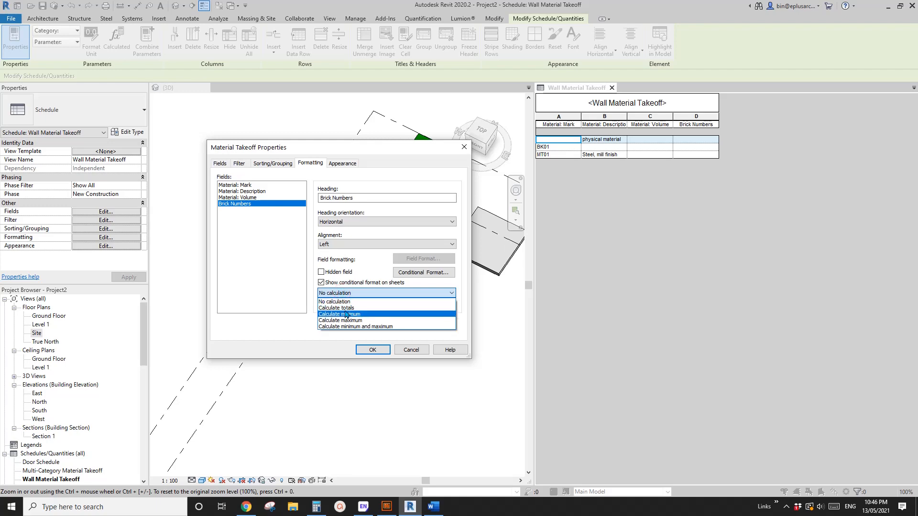
click(348, 308)
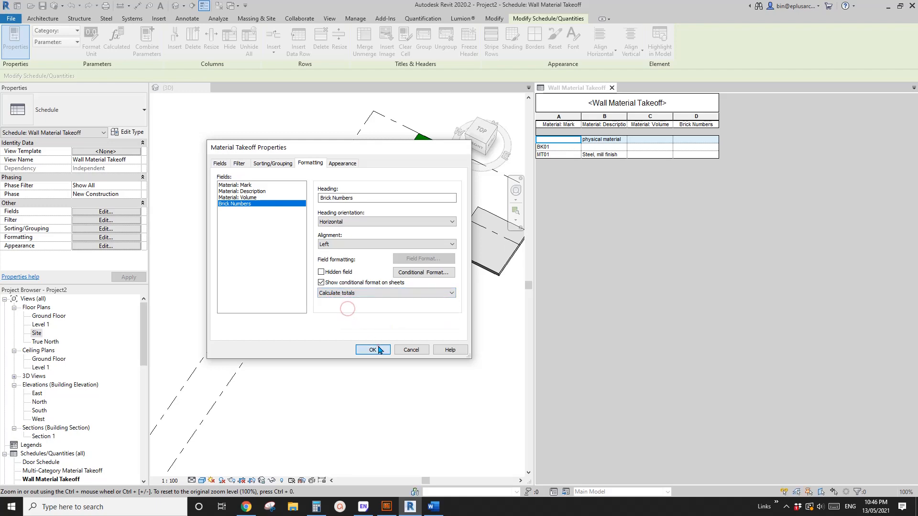
click(373, 350)
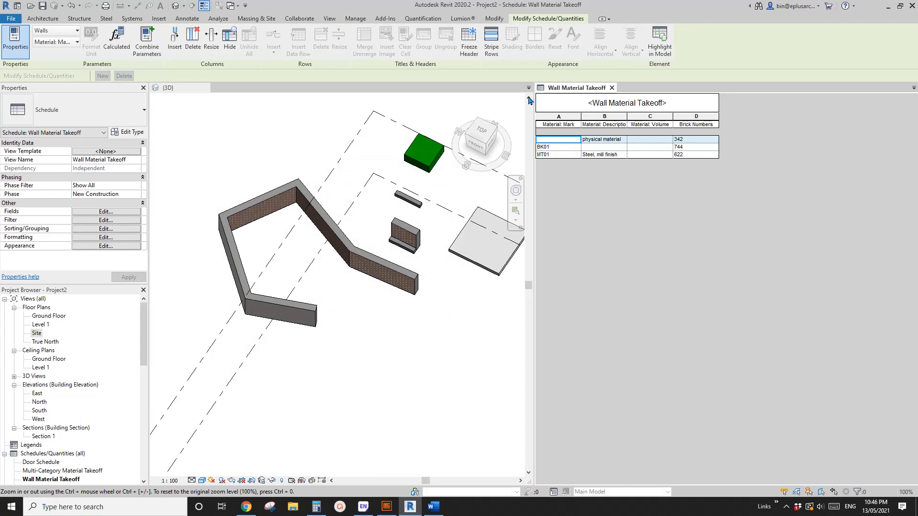
Highlight the walls belonging to the BK01 and MT01 takeoff rows and inspect them in the 3D view.
click(556, 148)
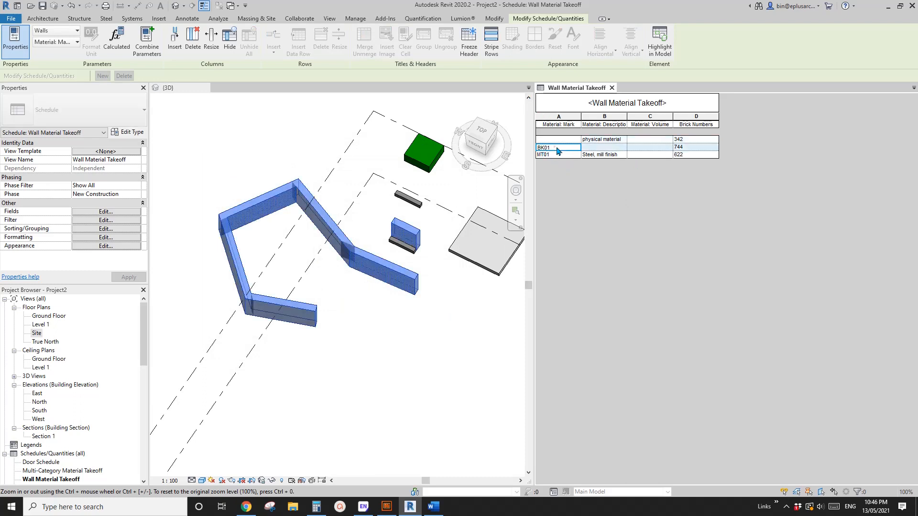
click(566, 155)
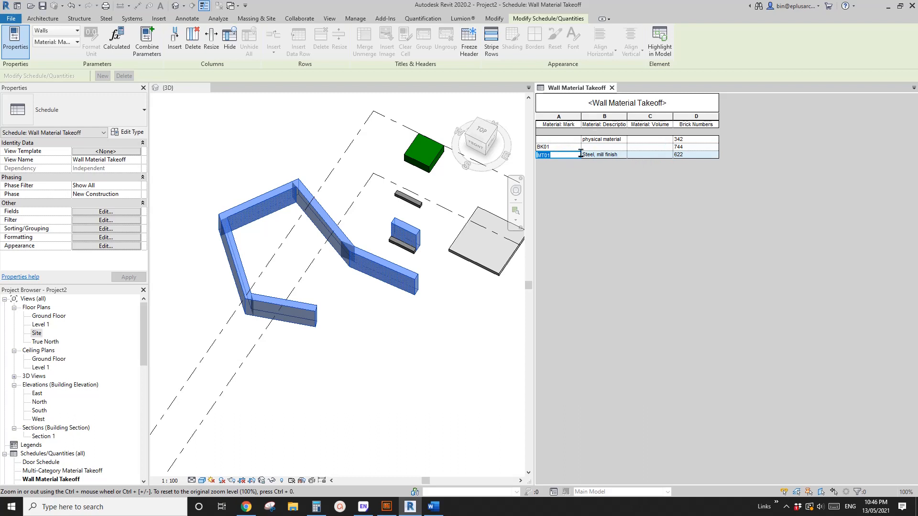
click(561, 149)
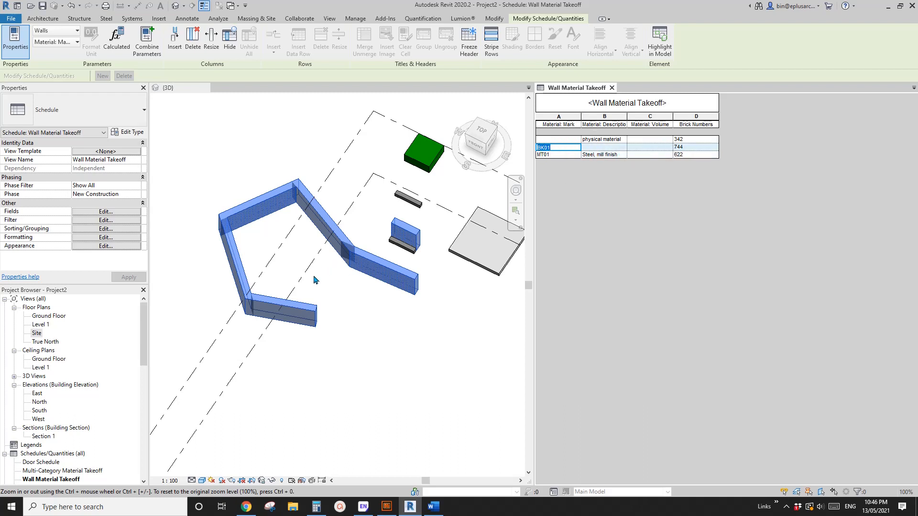
shift+middle_drag(313, 276, 351, 239)
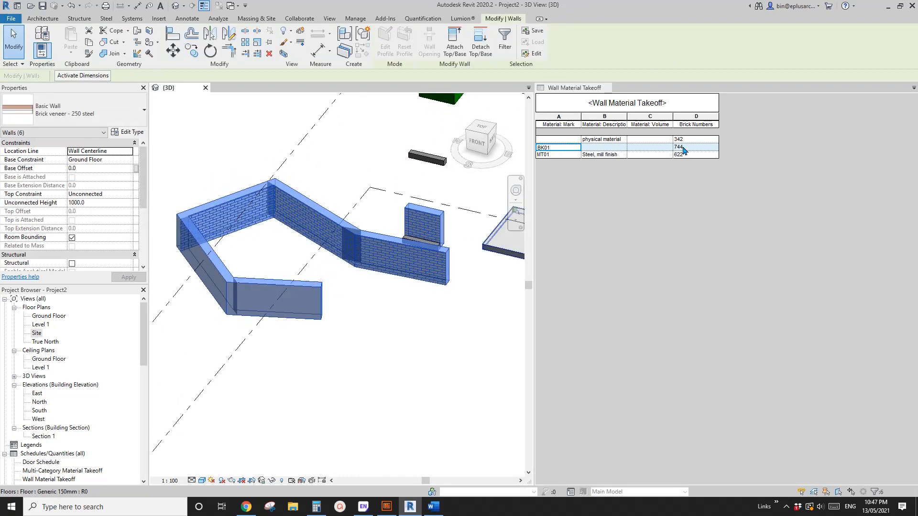
Stretch the first drawn wall segment upward to an unconnected height of 4000 mm.
shift+middle_drag(406, 248, 397, 272)
click(318, 166)
click(397, 278)
drag(393, 239, 396, 149)
middle_drag(477, 264, 450, 241)
Create a similar 4000 mm high brick veneer wall and draw it in front of the raised segment.
key(c)
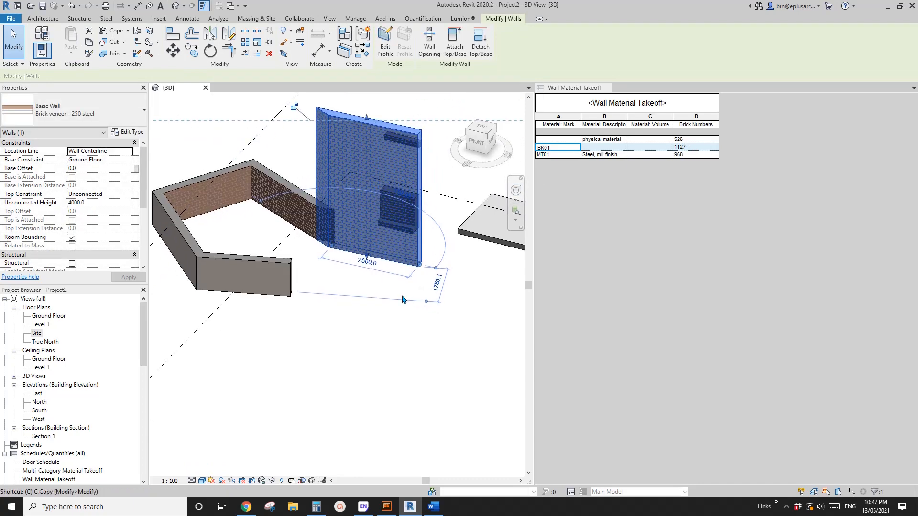
key(s)
click(360, 309)
click(455, 295)
key(Escape)
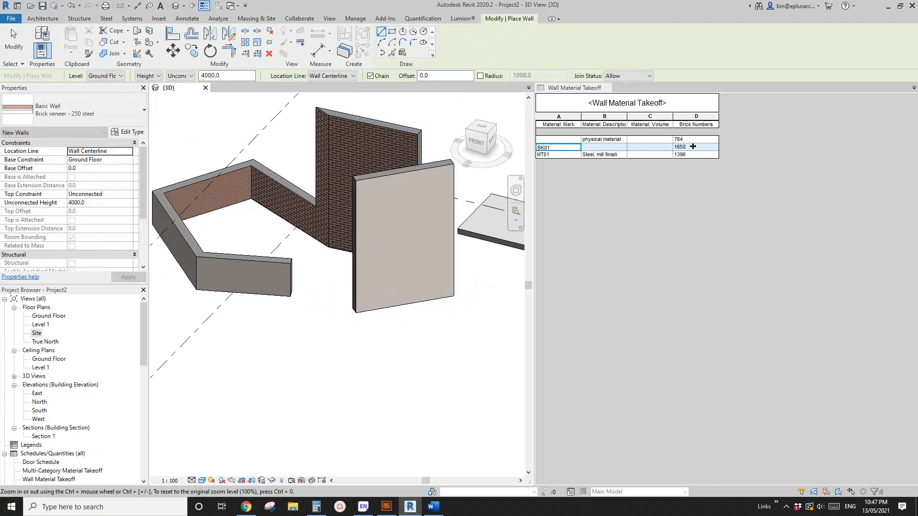
key(Escape)
middle_drag(351, 269, 389, 221)
click(427, 240)
key(Escape)
Draw another separate brick veneer wall, 2200 mm long and 4000 mm high, in front of the open wall chain.
key(w)
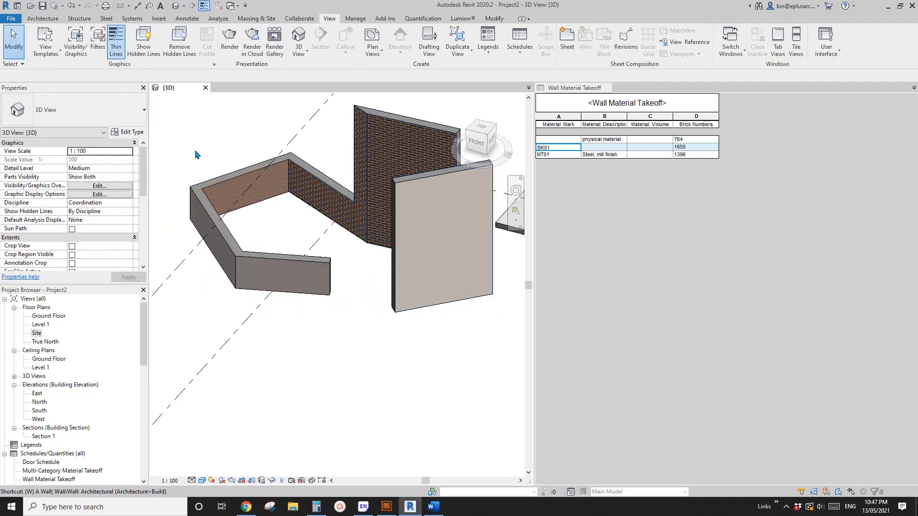
key(a)
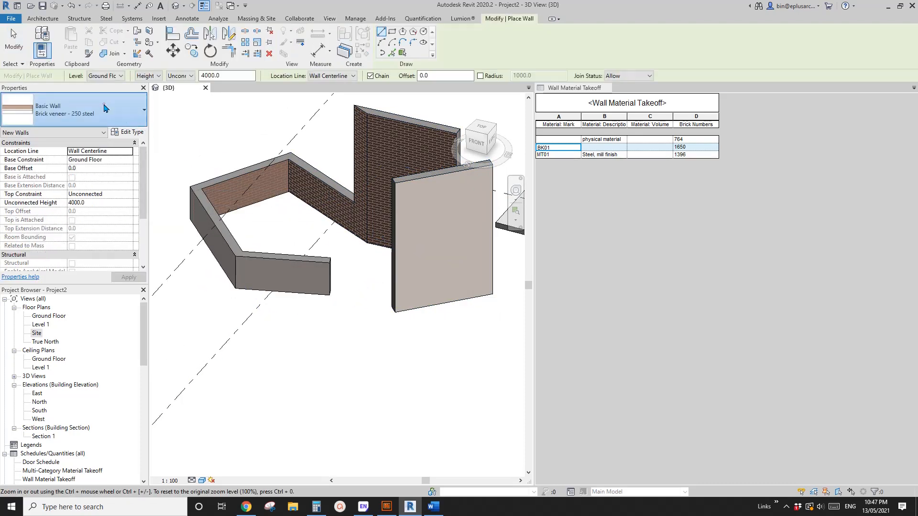
click(144, 110)
click(28, 196)
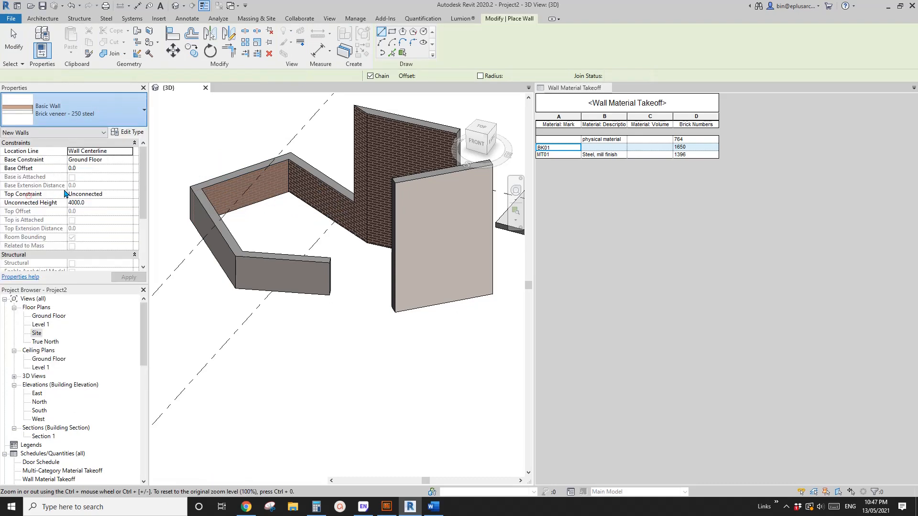
middle_drag(331, 337, 303, 337)
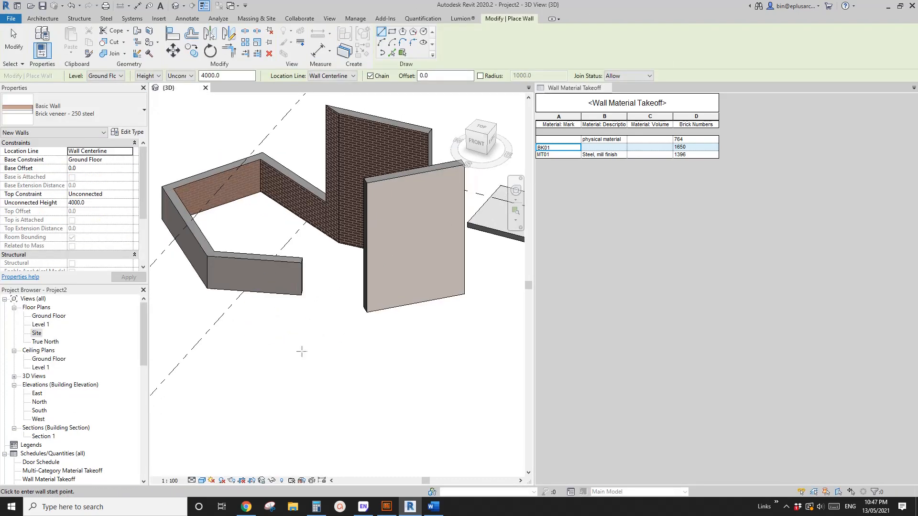
click(253, 345)
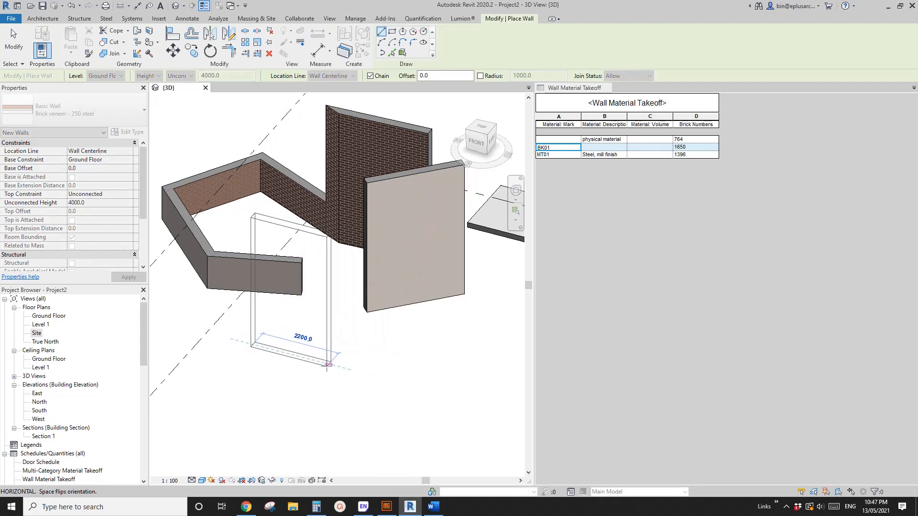
click(328, 365)
key(Escape)
key(Escape)
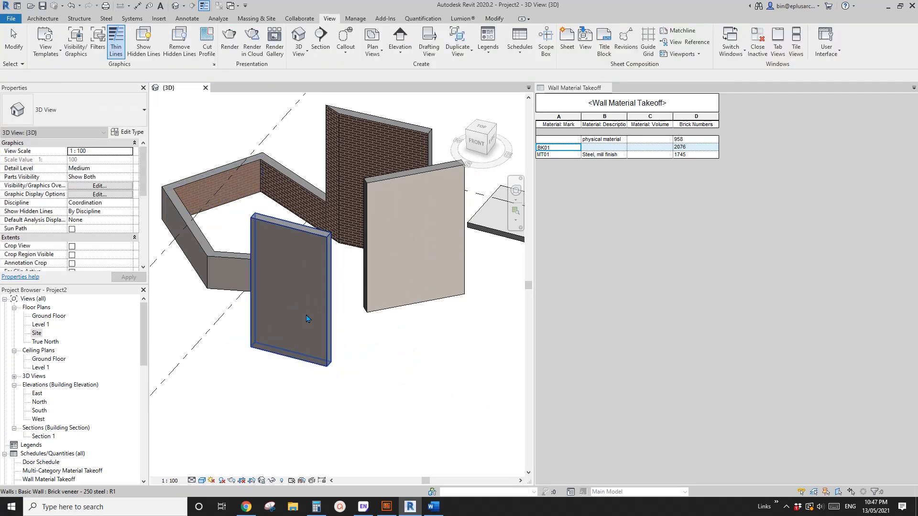
Change the type of the 2200 mm long wall to Brick - 110 and inspect it from other angles.
click(300, 318)
click(89, 117)
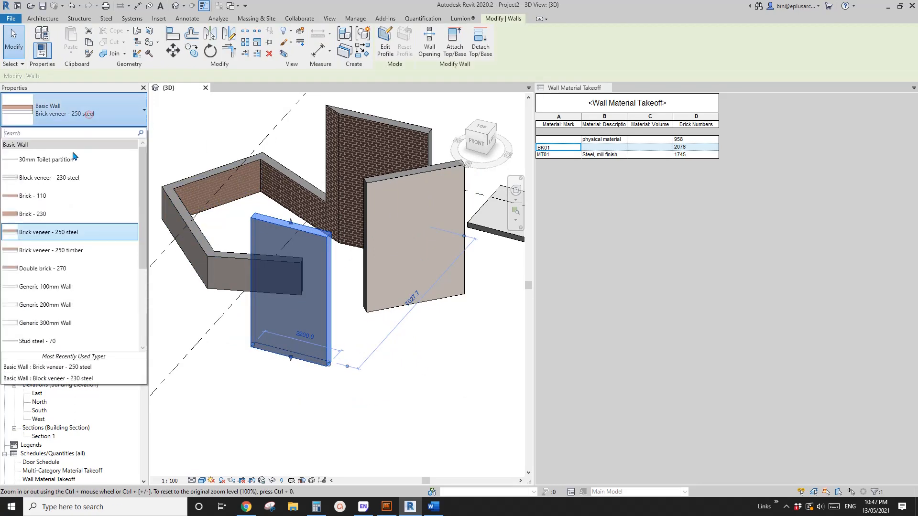
click(39, 195)
scroll(336, 274, up, 1)
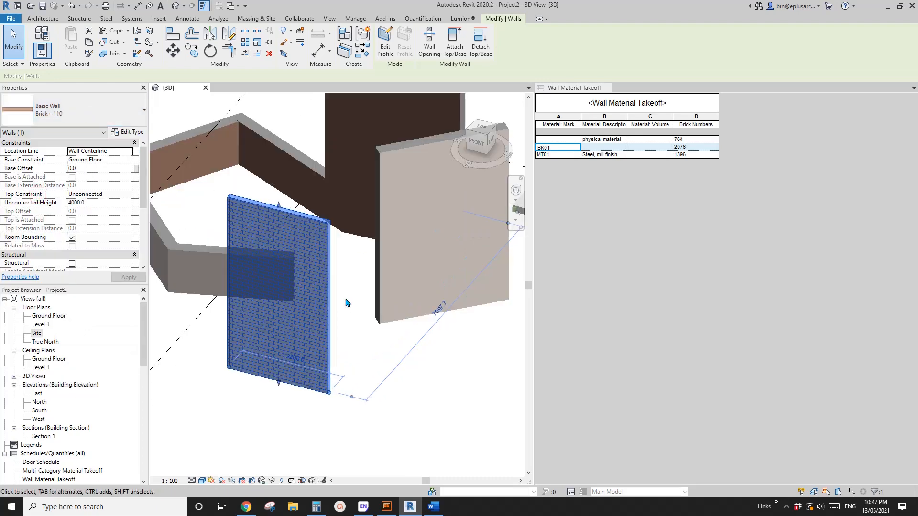
shift+middle_drag(346, 304, 309, 313)
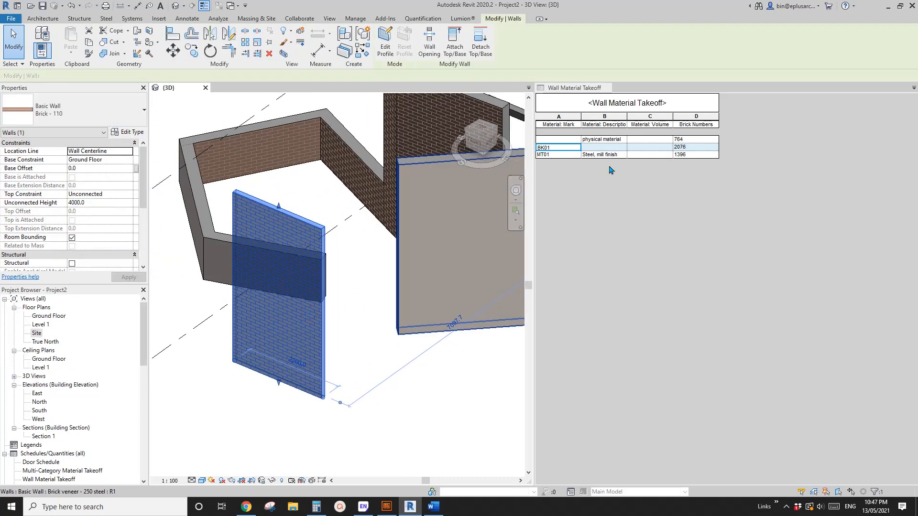
shift+middle_drag(351, 260, 285, 265)
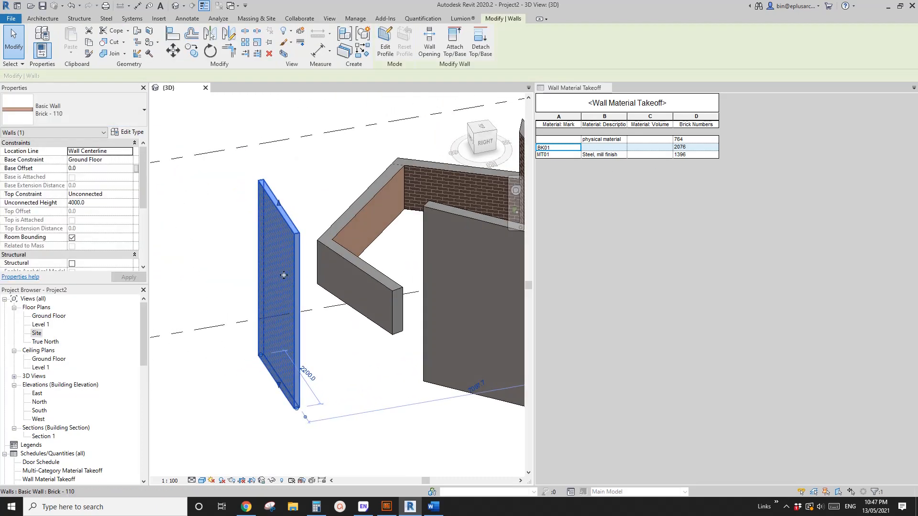
Change the type of the 2200 mm long wall to Brick veneer - 250 timber and inspect its brick face.
click(89, 113)
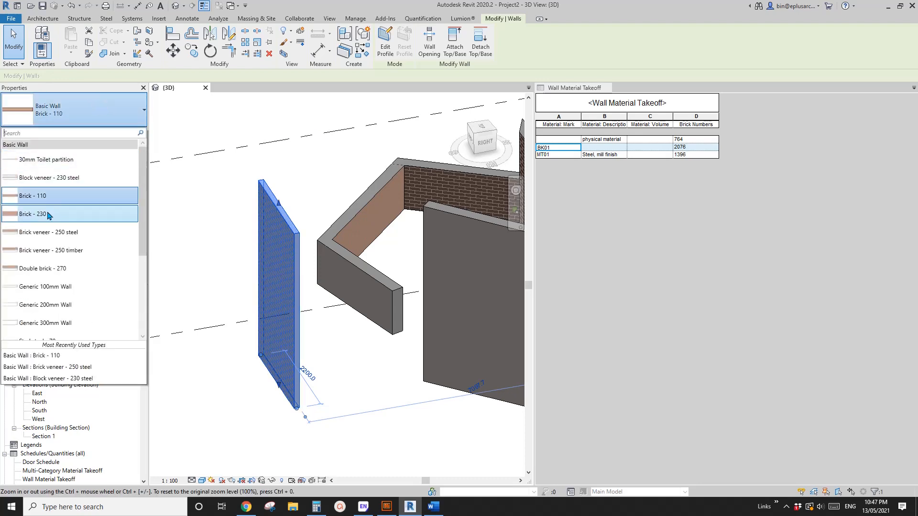
click(65, 251)
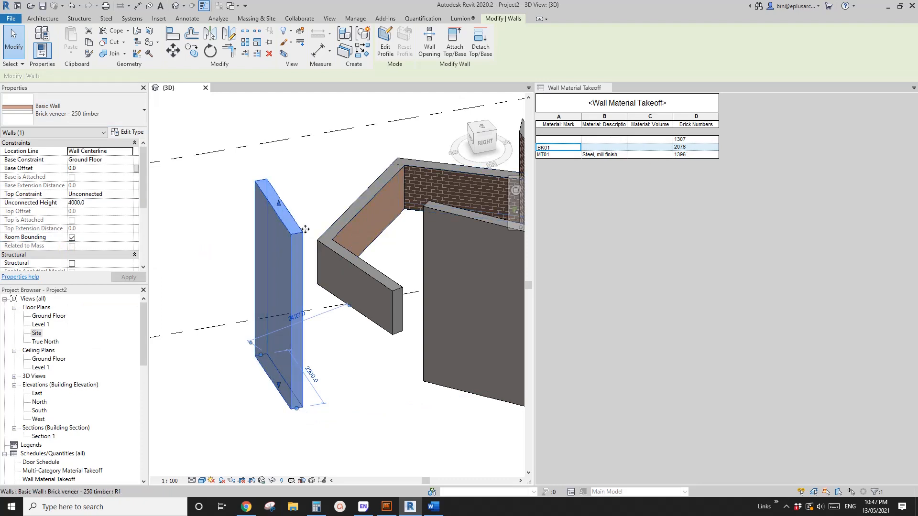
shift+middle_drag(298, 234, 278, 238)
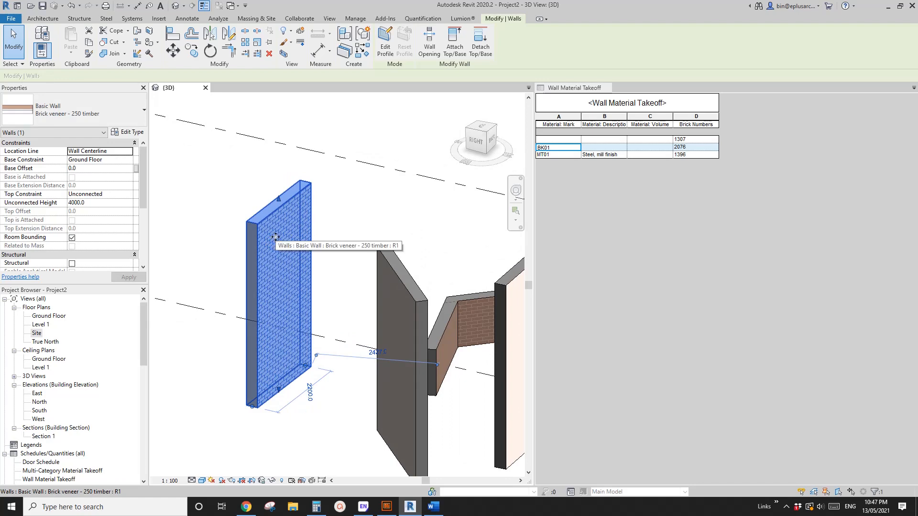
Change the type of the 2200 mm long wall to Brick - 230 and inspect it from another angle.
middle_drag(276, 237, 293, 204)
click(77, 109)
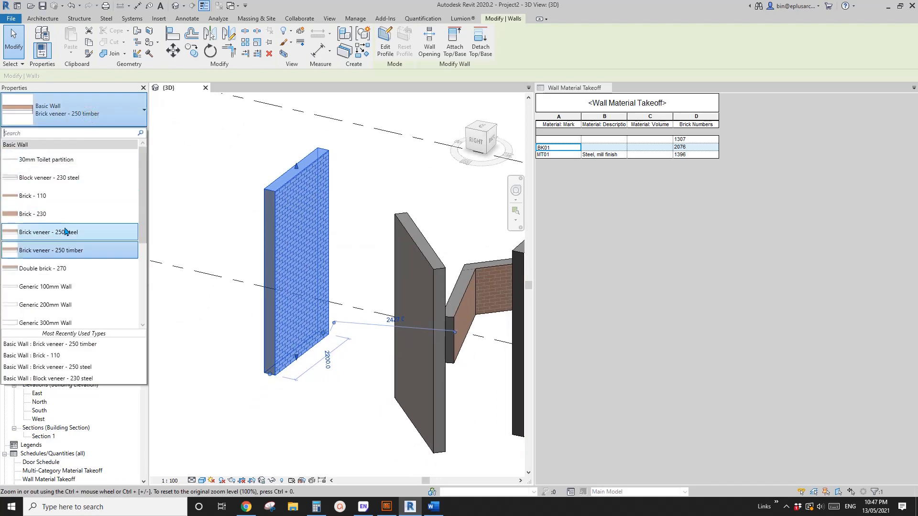
click(40, 216)
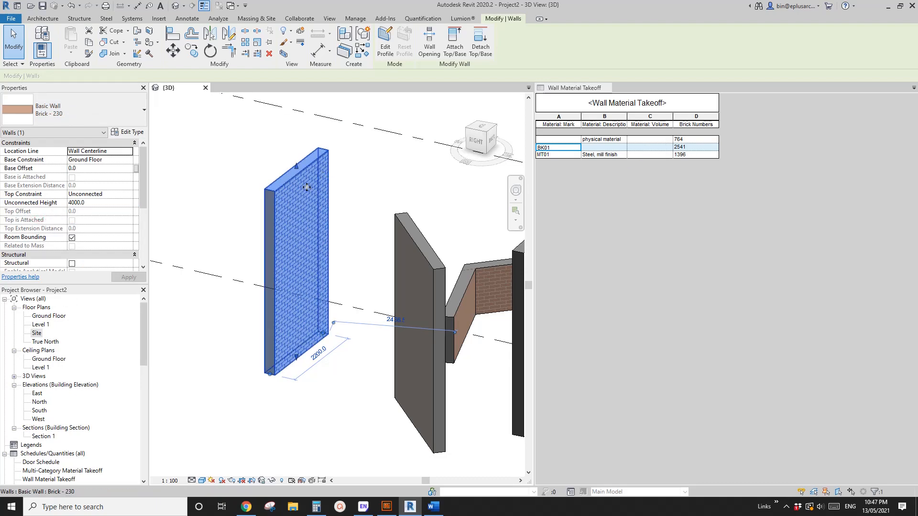
shift+middle_drag(364, 263, 302, 221)
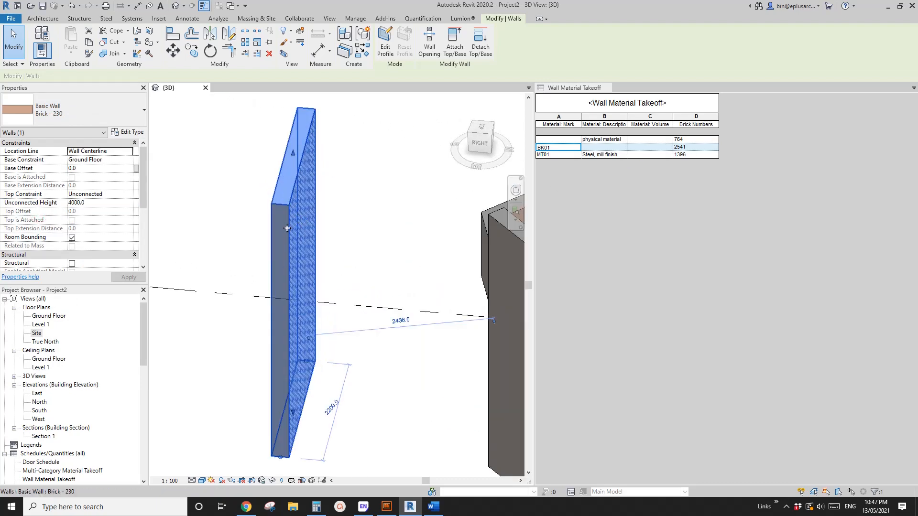
Check the layer structure of the Brick - 230 wall type without changing it, leaving the wall deselected.
click(125, 132)
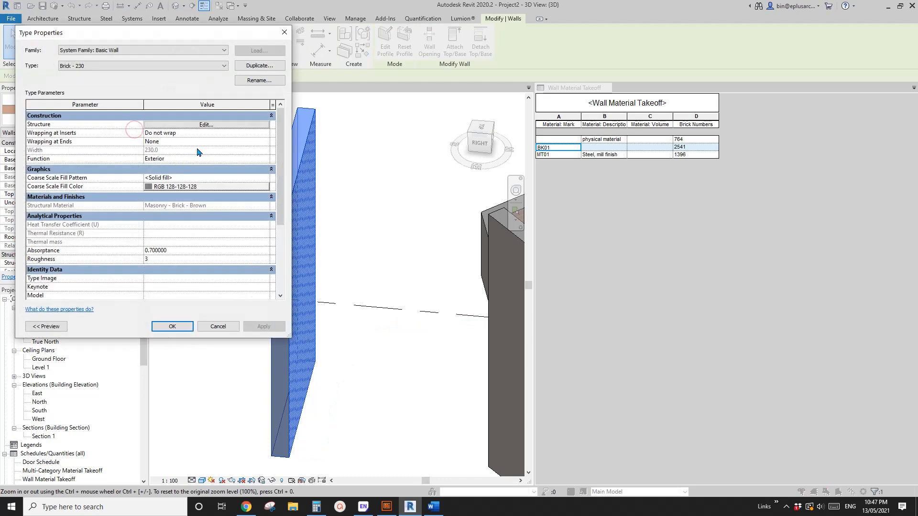
click(215, 129)
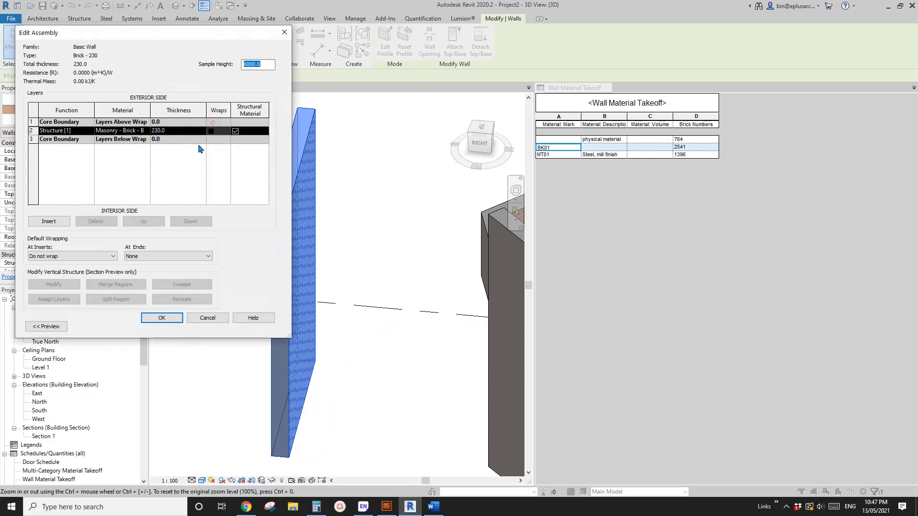
click(284, 33)
click(284, 33)
click(369, 137)
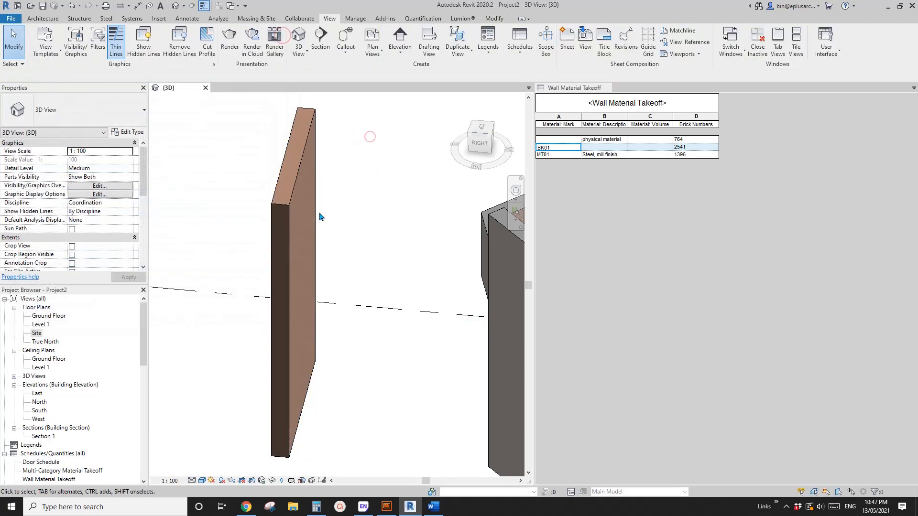
Examine all the modelled walls from several angles against the brick numbers in the wall material takeoff.
scroll(373, 259, down, 2)
scroll(374, 260, down, 2)
shift+middle_drag(375, 260, 286, 134)
scroll(410, 270, up, 1)
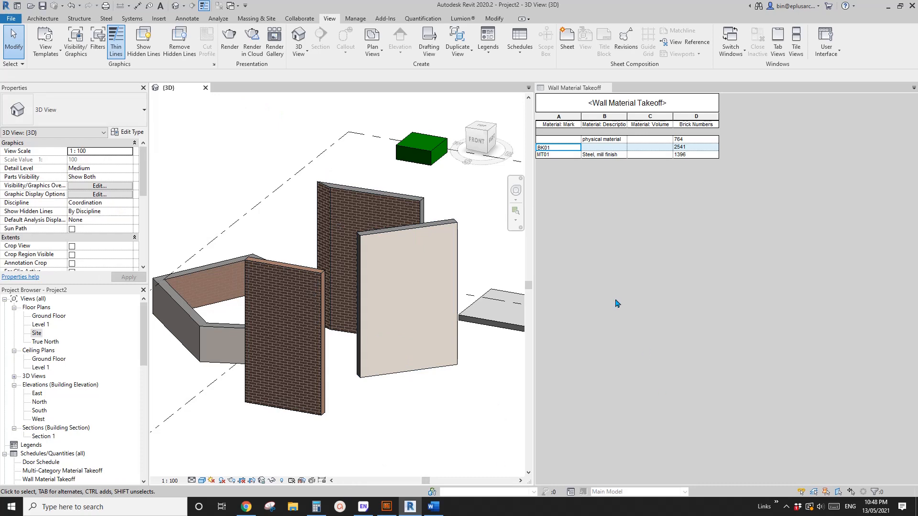
middle_drag(432, 283, 440, 259)
scroll(429, 267, down, 1)
scroll(440, 285, up, 2)
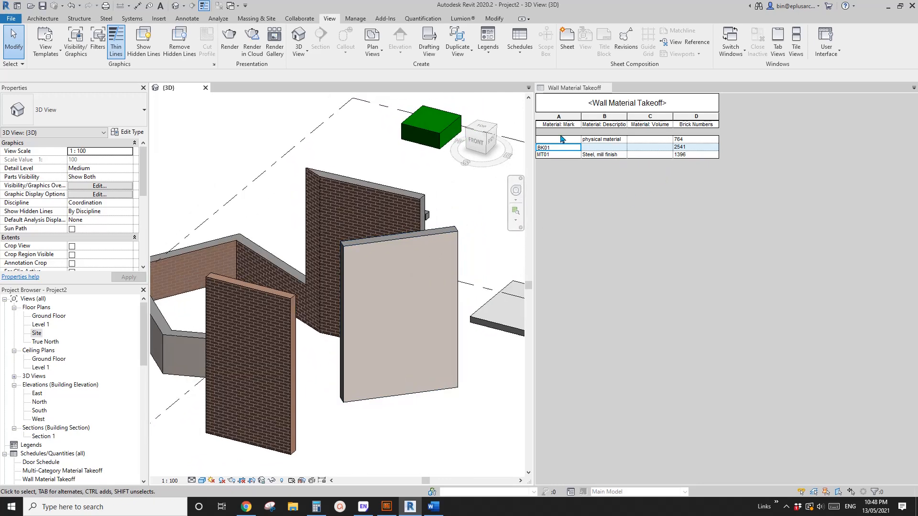
shift+middle_drag(482, 225, 441, 263)
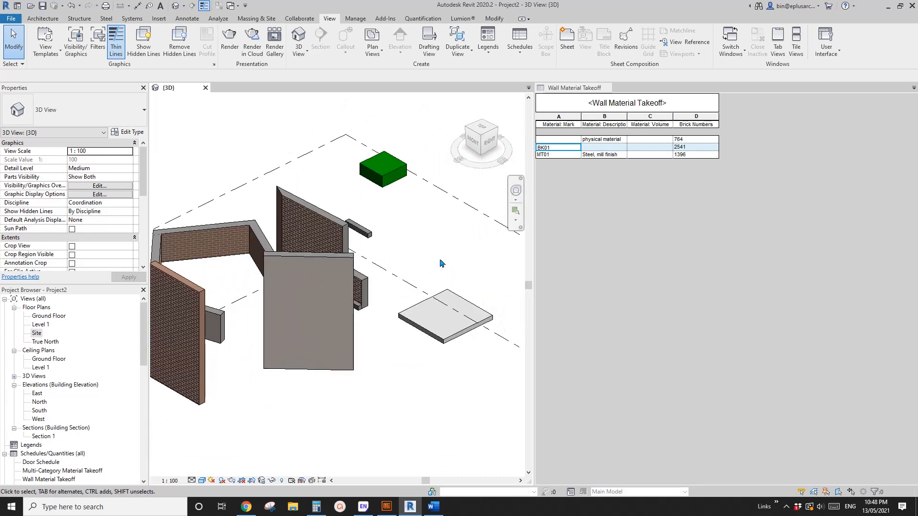
shift+middle_drag(399, 211, 400, 262)
Inspect the raised brick veneer segment behind the freestanding walls from another angle, leaving nothing selected.
click(326, 265)
scroll(373, 254, down, 1)
key(Escape)
scroll(384, 260, up, 1)
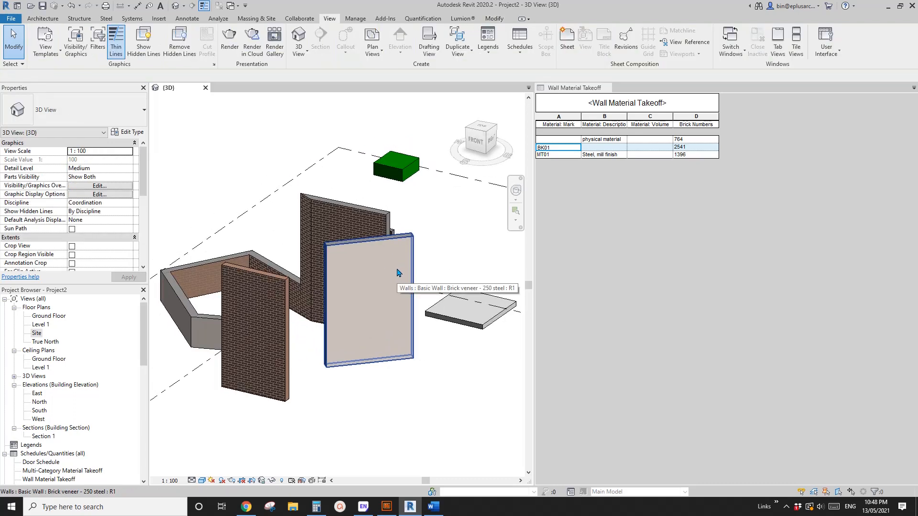
click(369, 230)
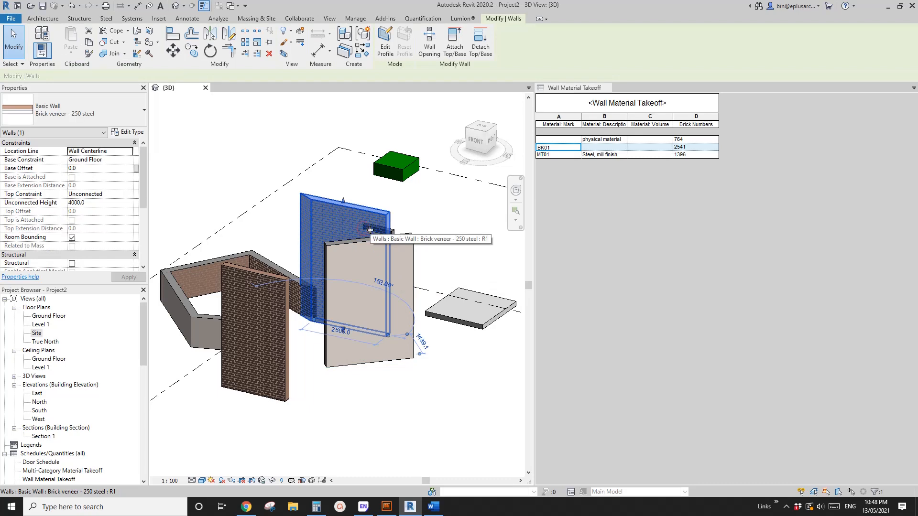
shift+middle_drag(366, 239, 260, 272)
key(Escape)
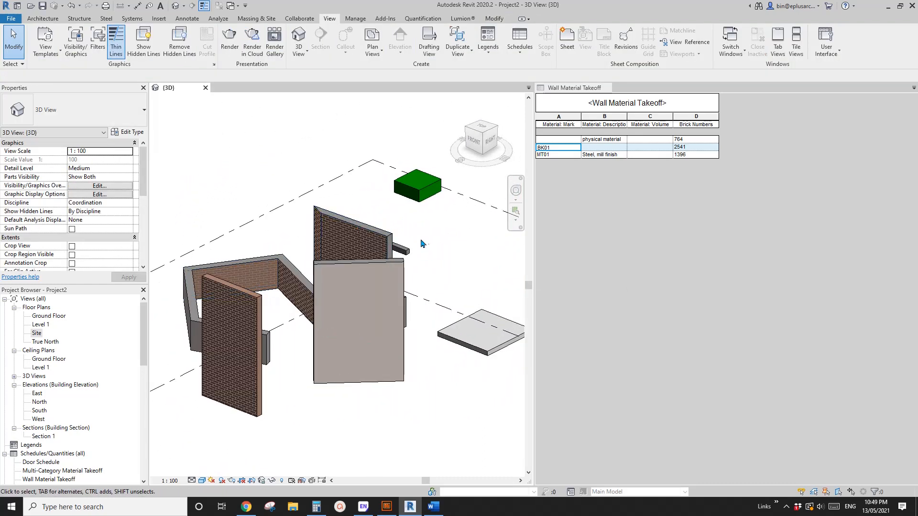